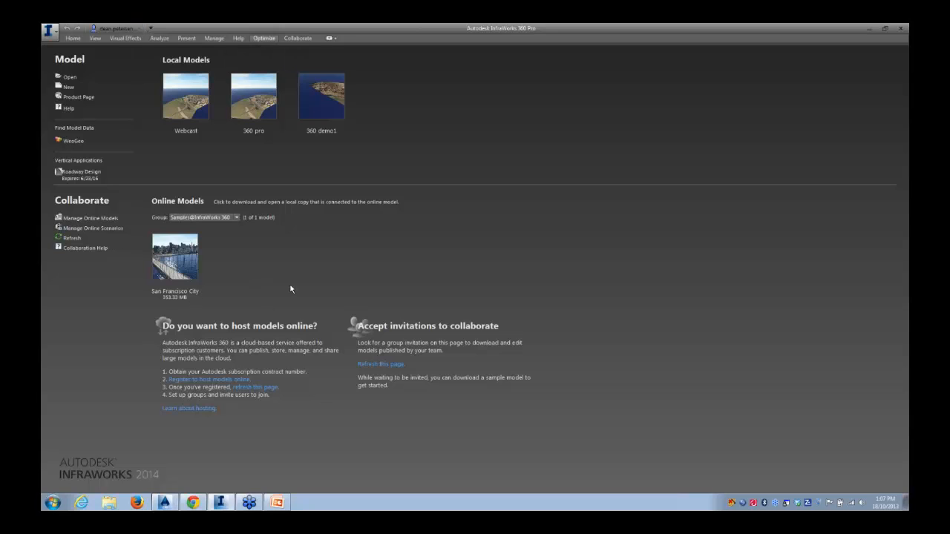
Open the Webcast local model from the start page
left_click(237, 218)
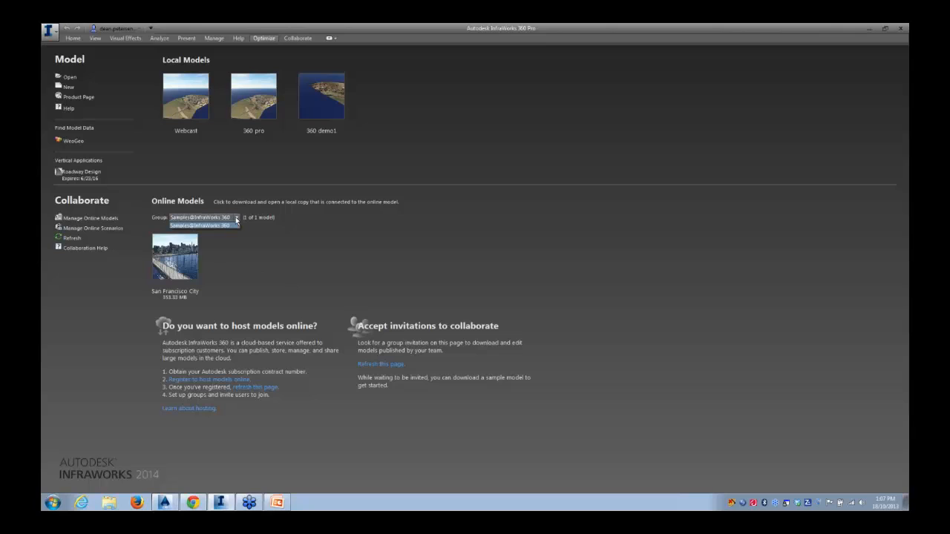
left_click(255, 270)
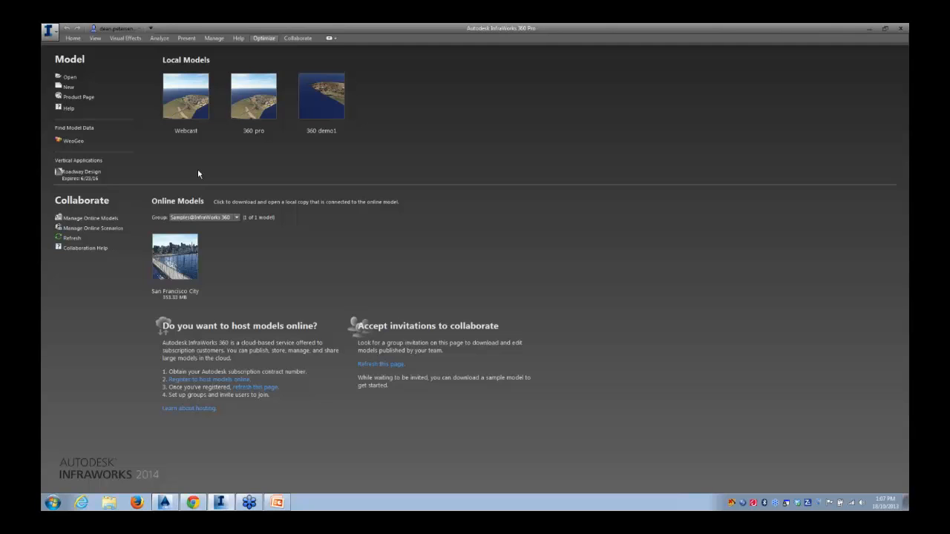
left_click(184, 112)
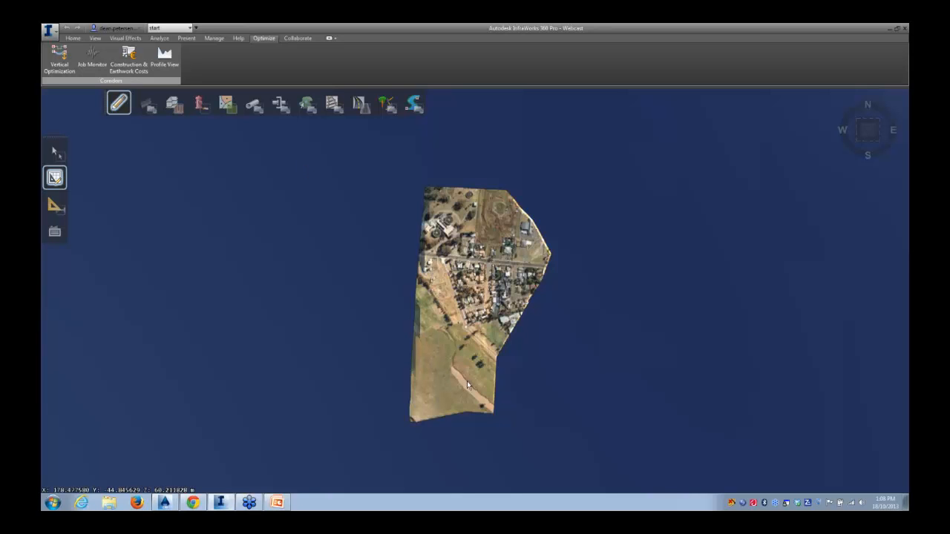
Choose the Design Roads (Local) tool with the Street/Street w_Sidewalk road style
left_click_drag(467, 381, 430, 248)
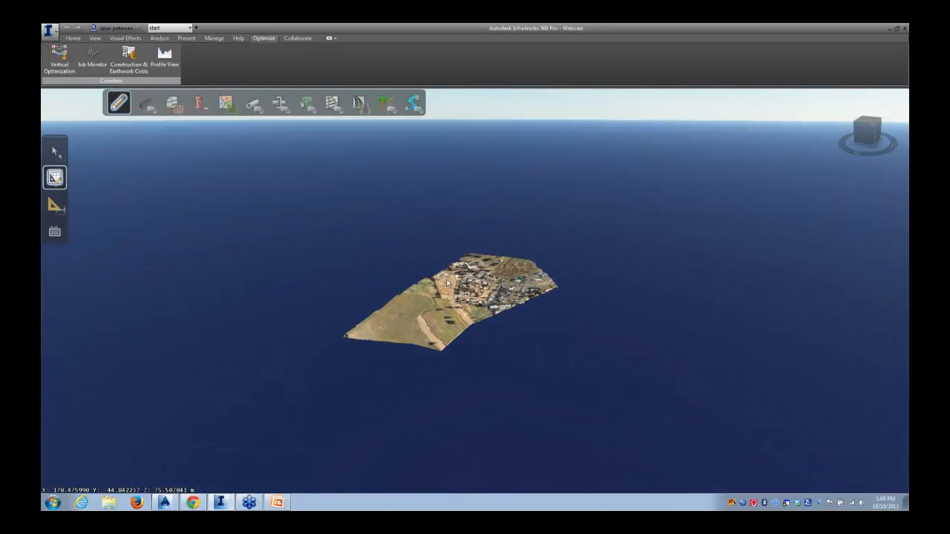
scroll(449, 315, "up", 3)
scroll(449, 315, "up", 3)
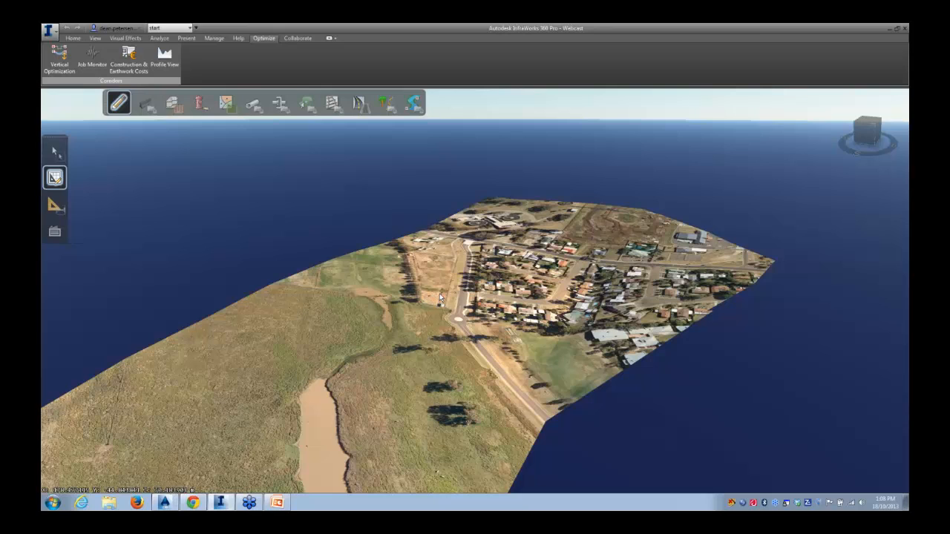
left_click_drag(436, 285, 449, 436)
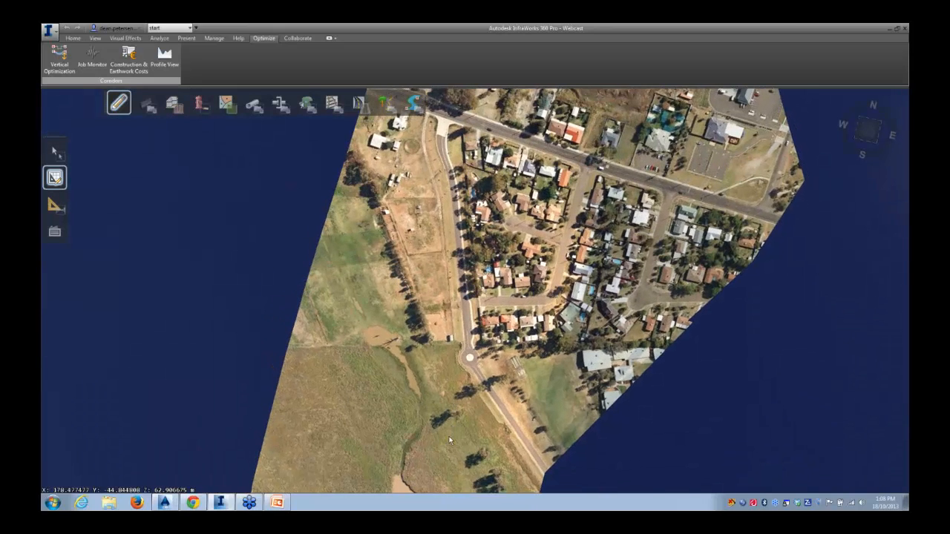
scroll(444, 376, "down", 5)
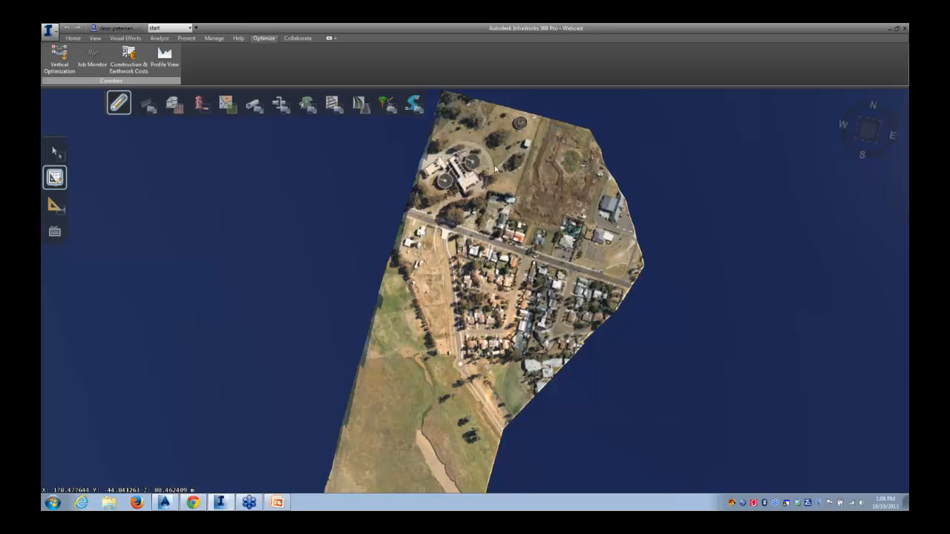
mouse_move(359, 105)
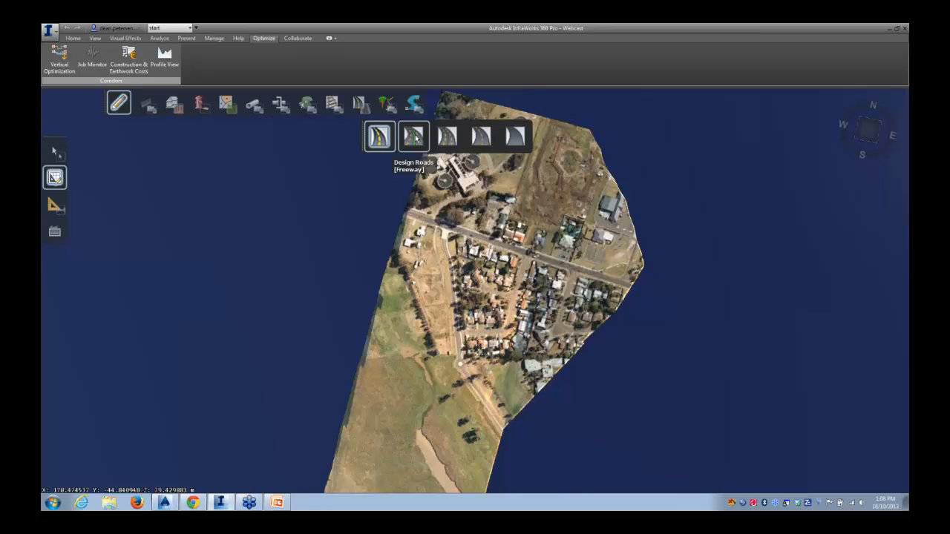
left_click(514, 136)
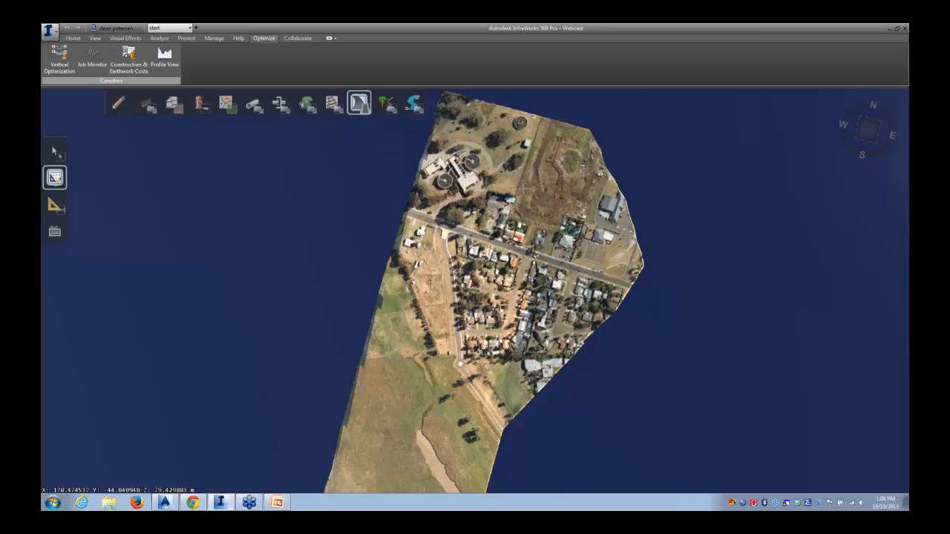
left_click(355, 105)
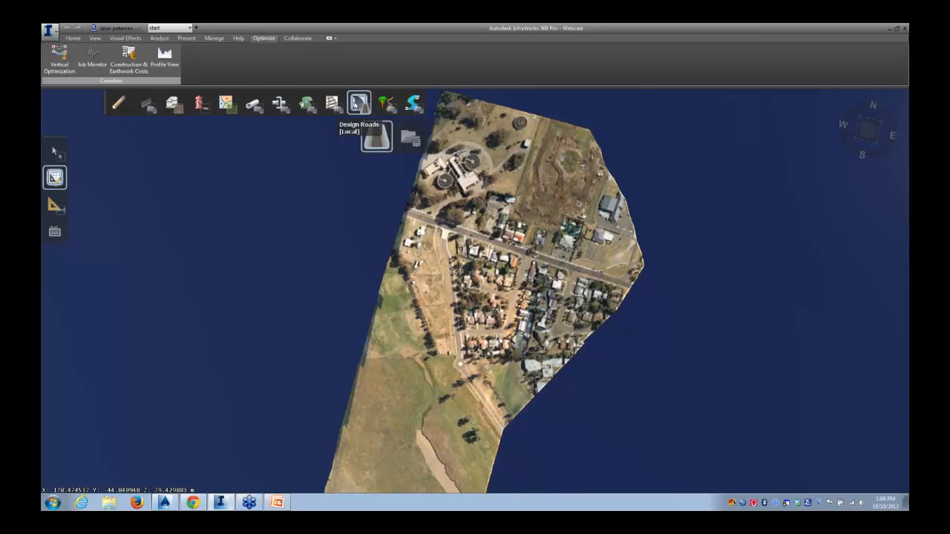
left_click(376, 142)
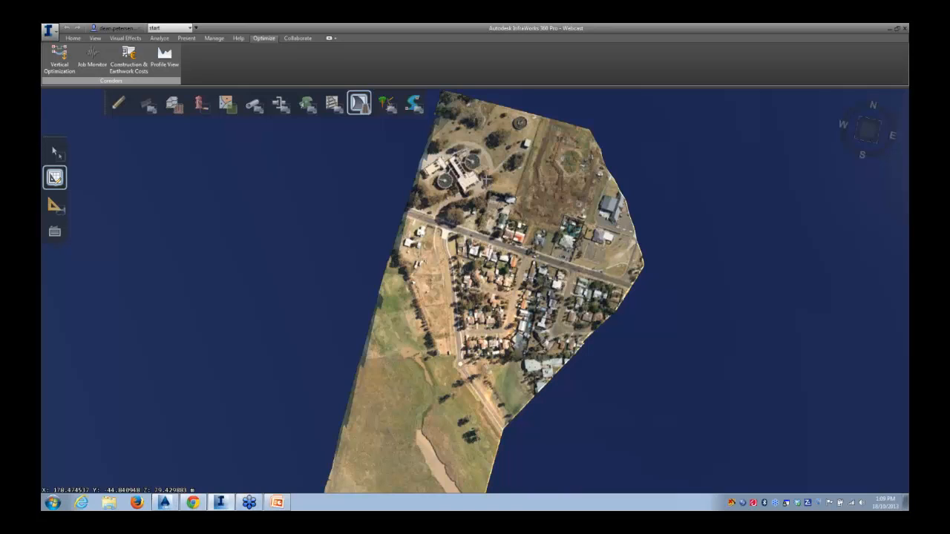
Start drawing the road from the north-east edge, curving west past the town and heading south
left_click(585, 195)
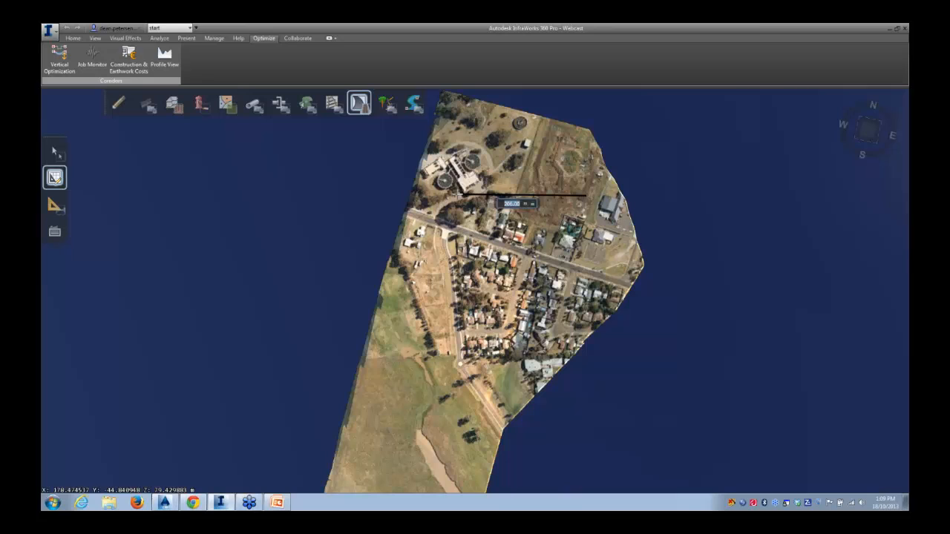
left_click(460, 194)
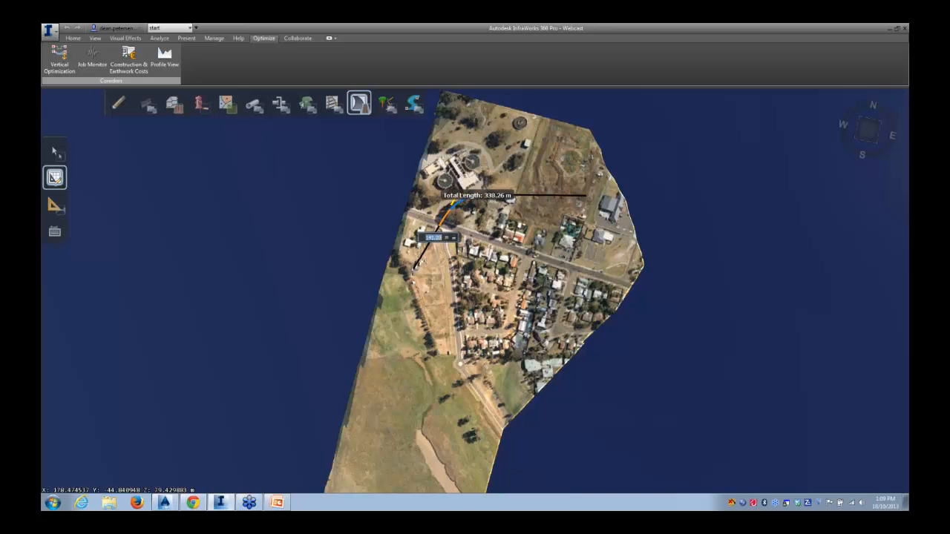
left_click(413, 269)
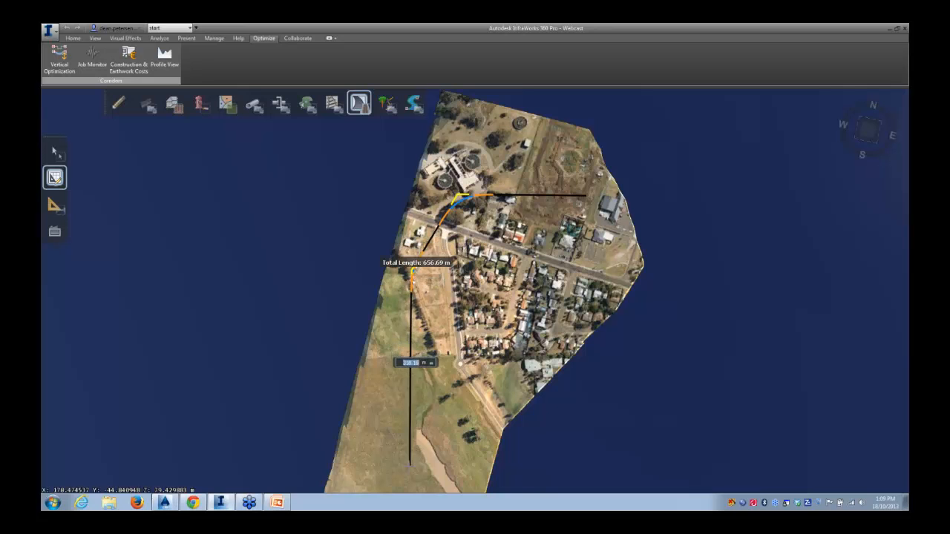
scroll(407, 459, "down", 2)
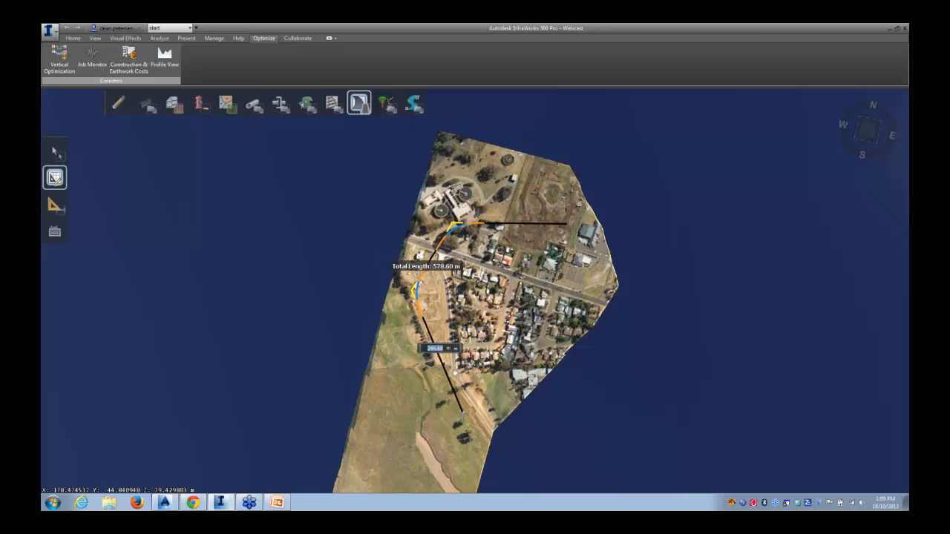
left_click(461, 410)
Add the last road points toward the south-west corner of the site and end the drawing
middle_click_drag(452, 395, 480, 321)
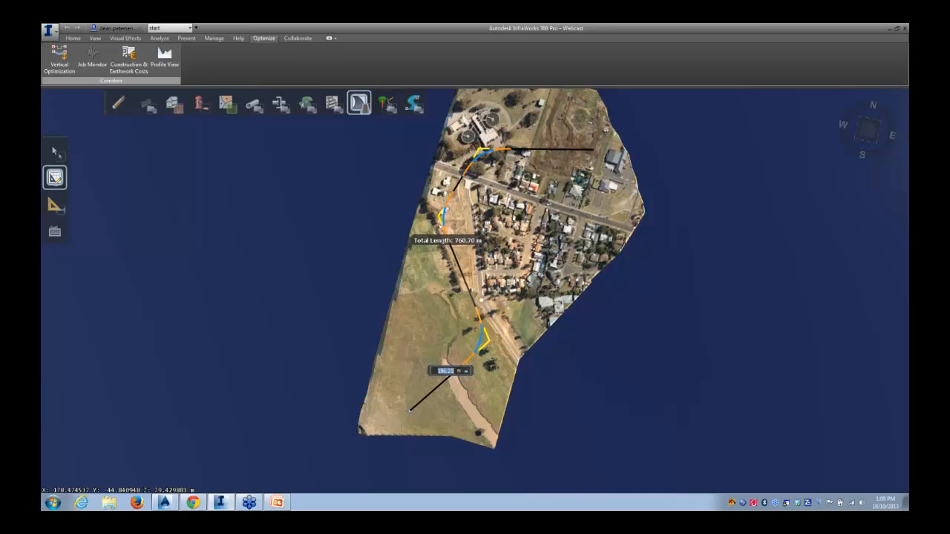
right_click(410, 410)
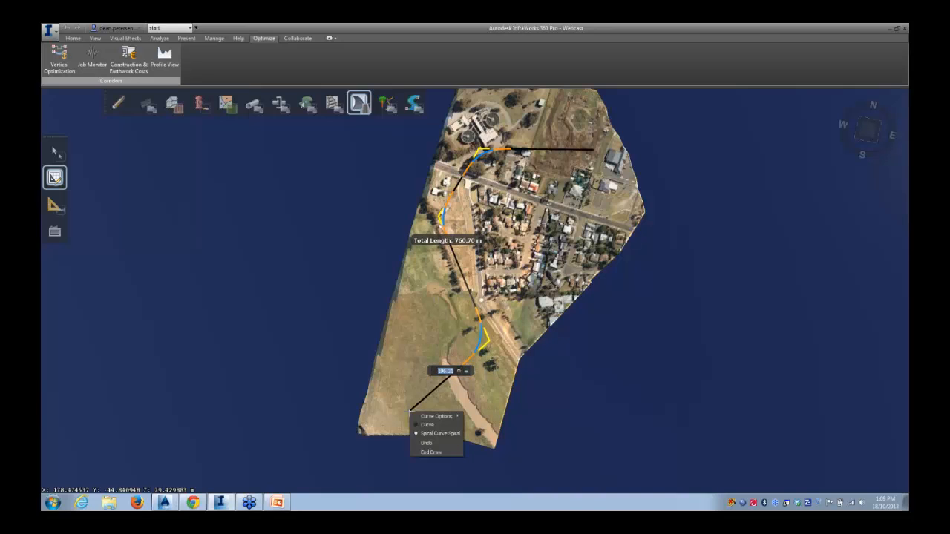
mouse_move(430, 418)
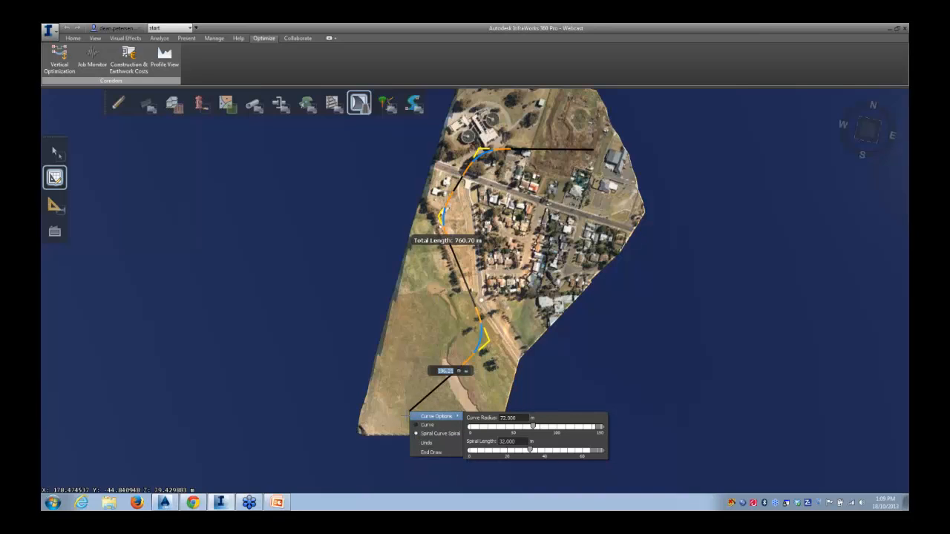
left_click(407, 415)
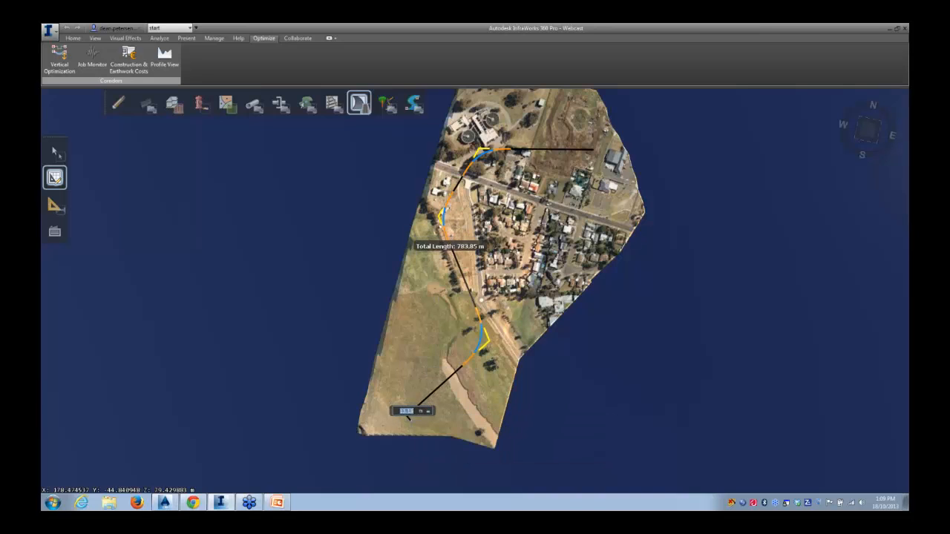
right_click(379, 416)
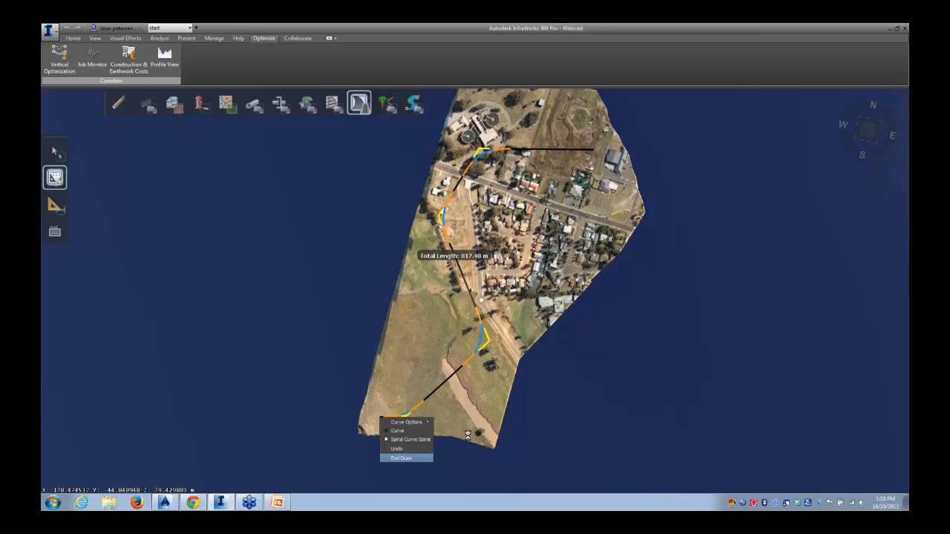
key("Return")
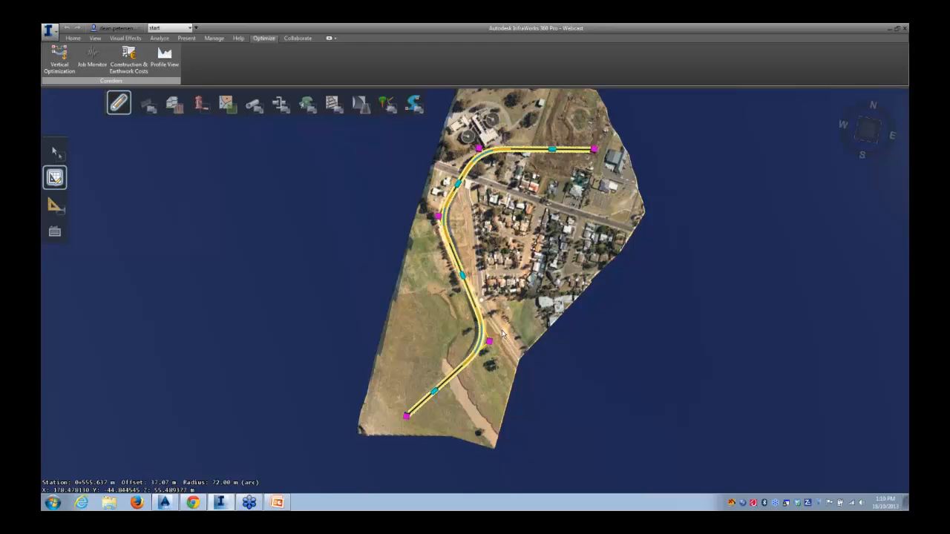
Move the road's western control point slightly south along the alignment
mouse_move(502, 331)
left_mouse_down()
mouse_move(481, 277)
mouse_move(484, 328)
left_mouse_up()
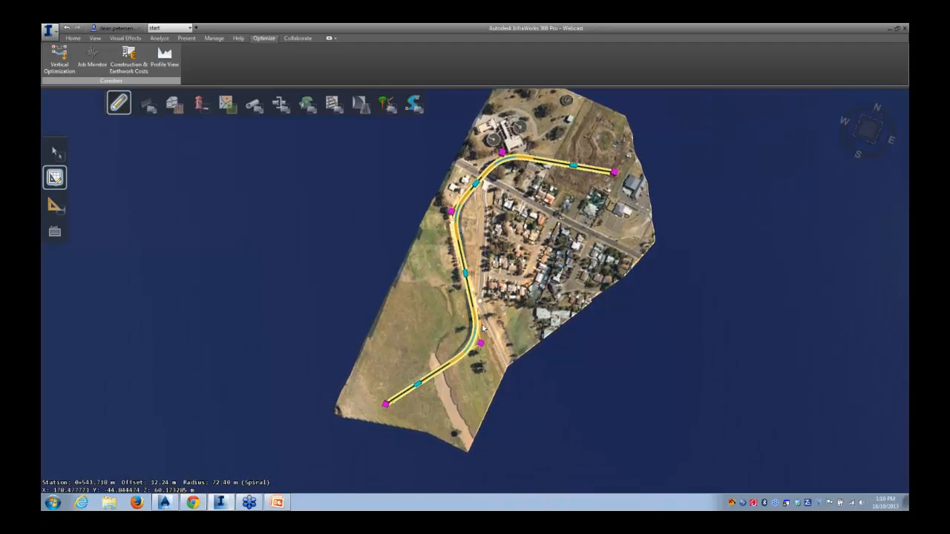
left_click(450, 212)
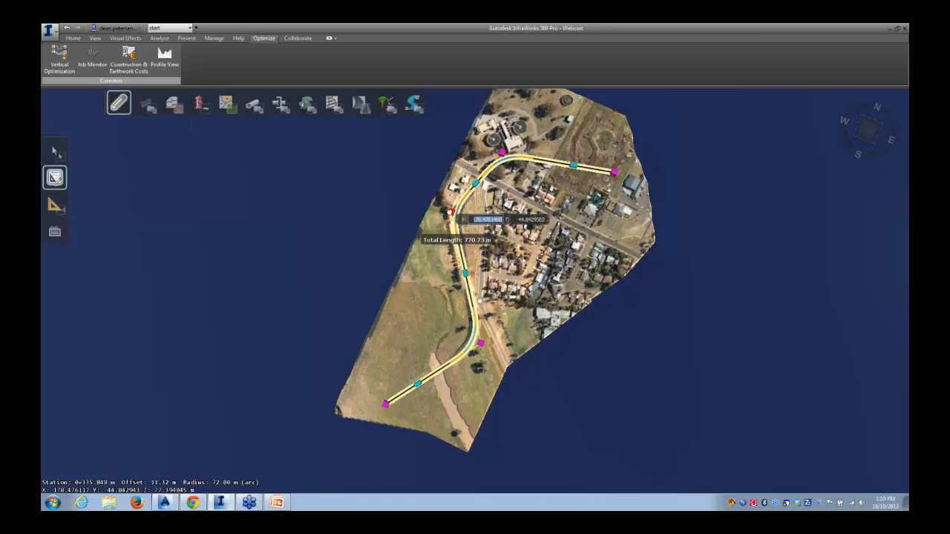
left_click(443, 231)
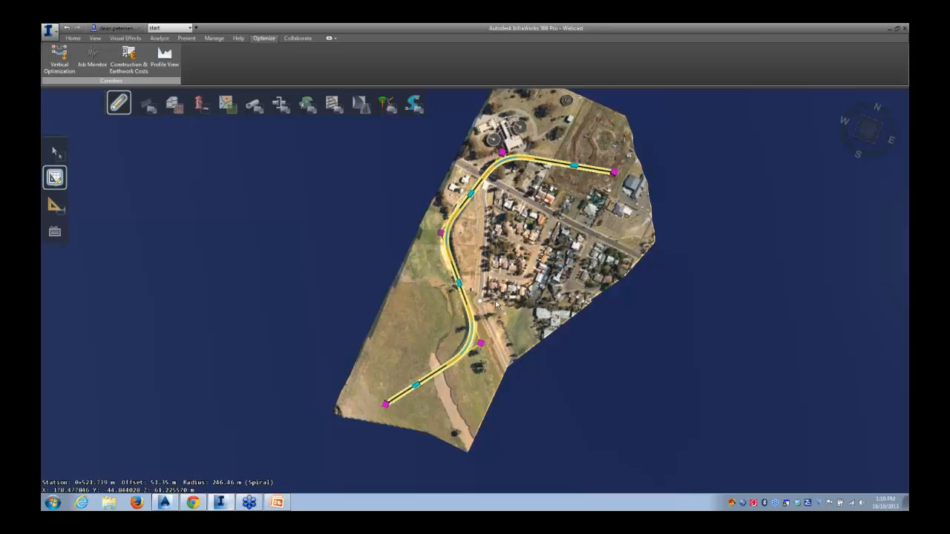
Lengthen a vertical curve on the road's western section and raise its midpoint by about 15.5 m
middle_click_drag(500, 309, 467, 184)
scroll(468, 294, "up", 2)
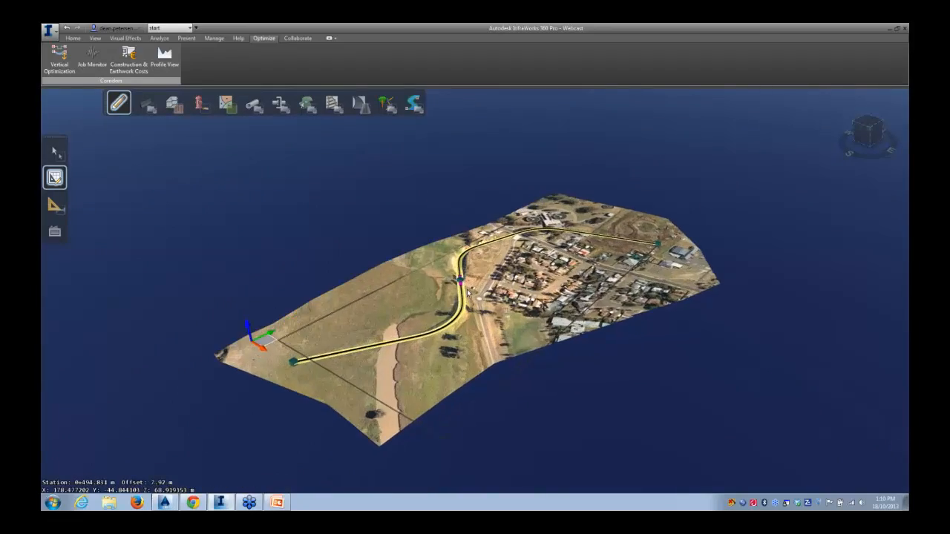
scroll(468, 294, "up", 4)
scroll(473, 289, "up", 3)
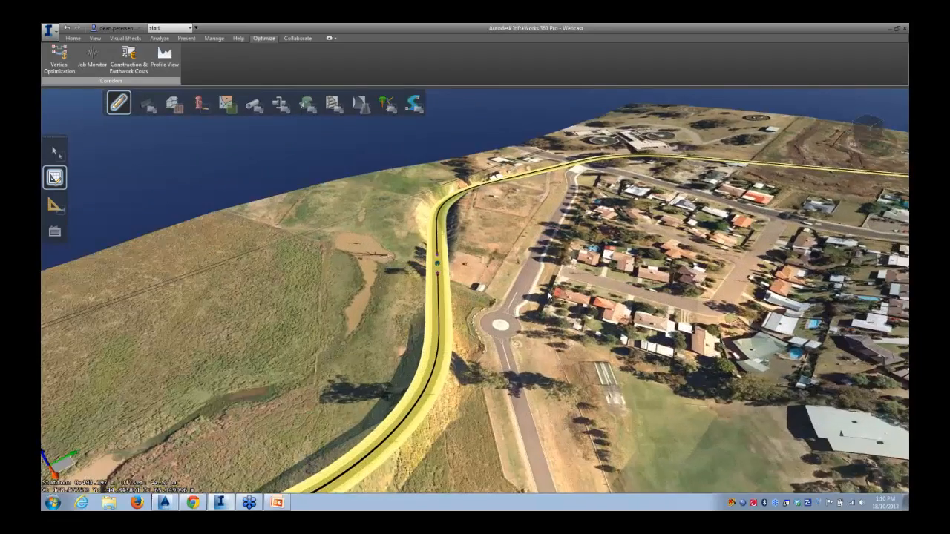
left_click_drag(473, 290, 400, 285)
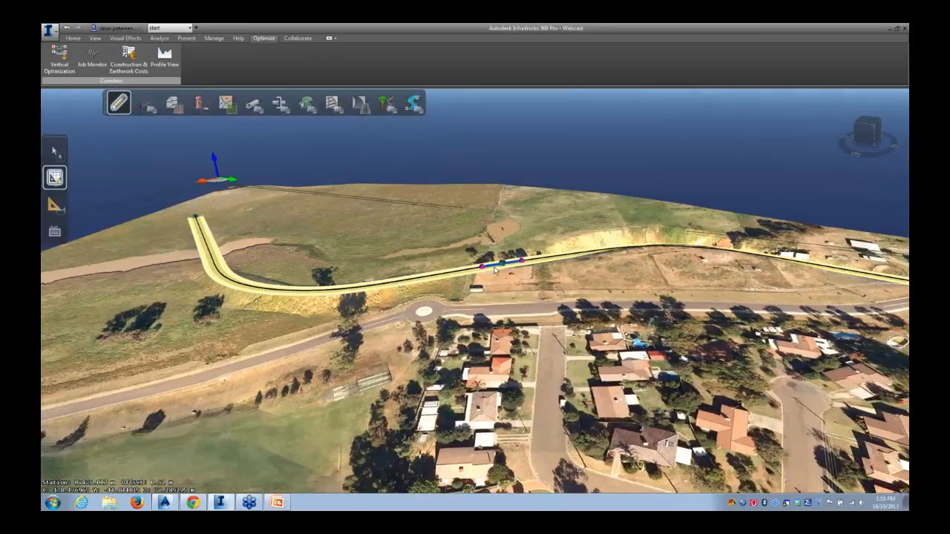
scroll(495, 271, "up", 4)
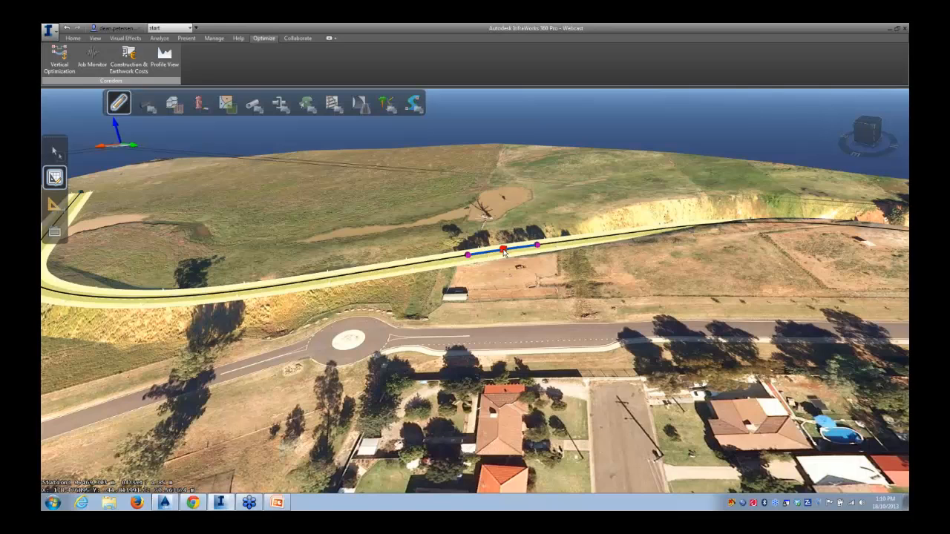
left_click_drag(468, 255, 391, 276)
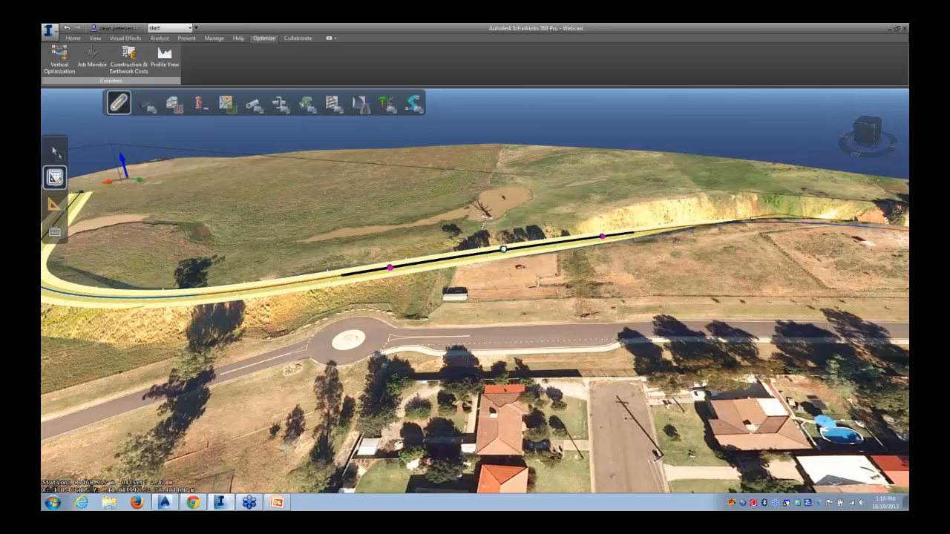
left_click_drag(503, 249, 504, 193)
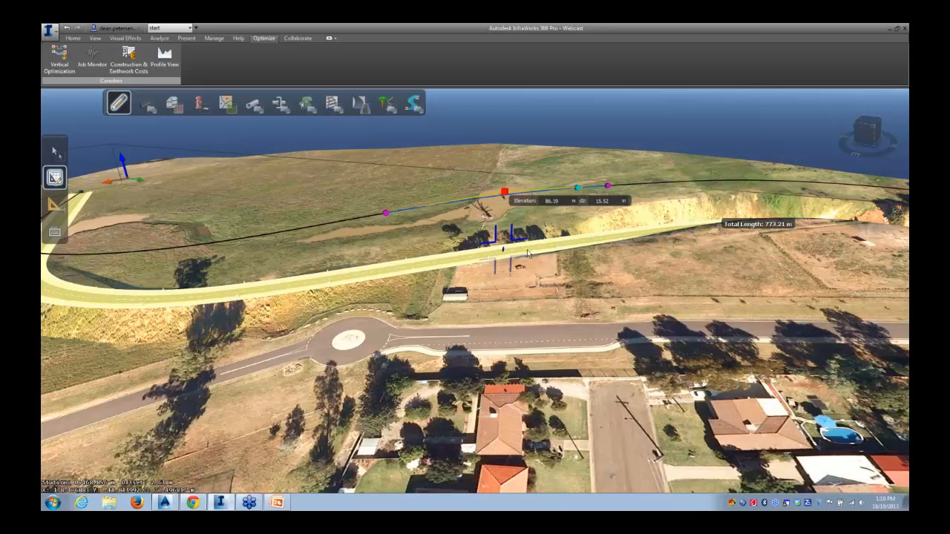
Open the Profile View and lower the road's raised grade point in the profile
left_click_drag(492, 263, 631, 270)
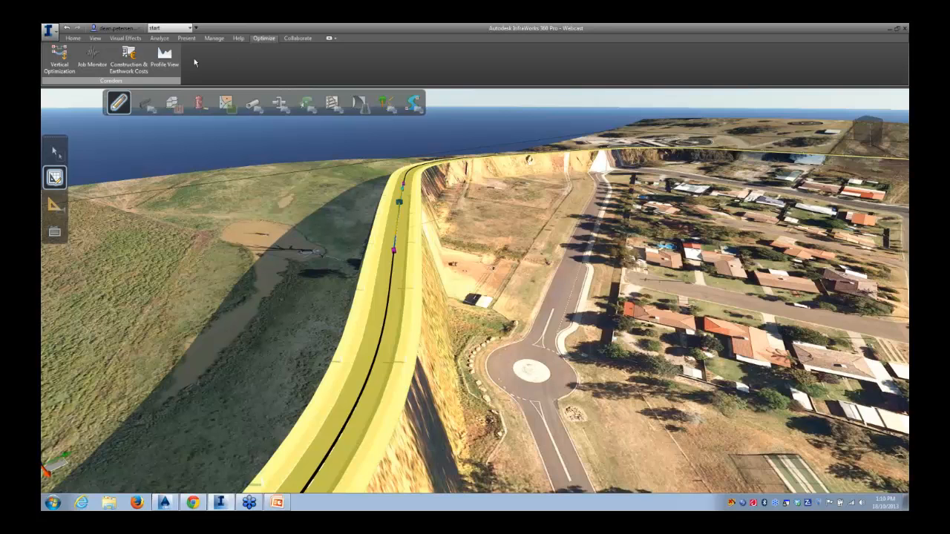
left_click(167, 60)
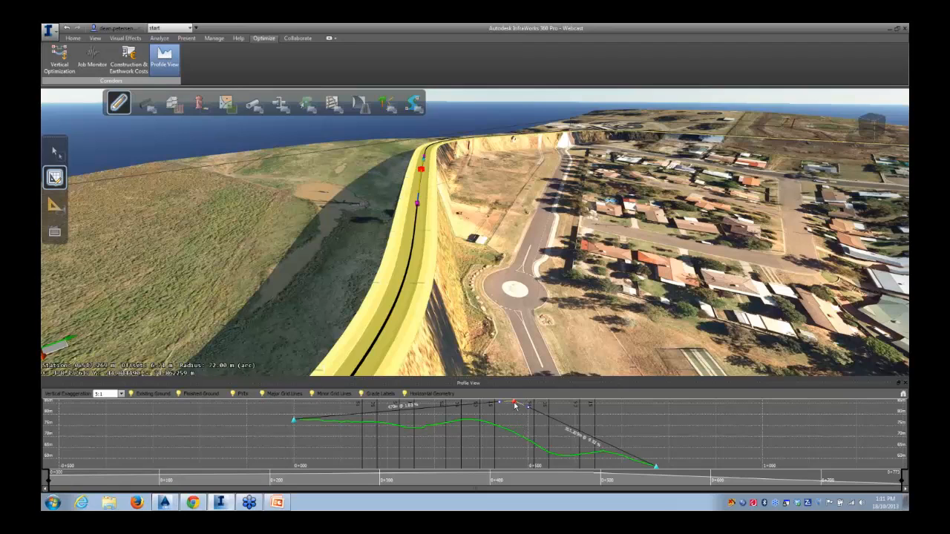
mouse_move(515, 406)
left_click_drag(515, 408, 515, 431)
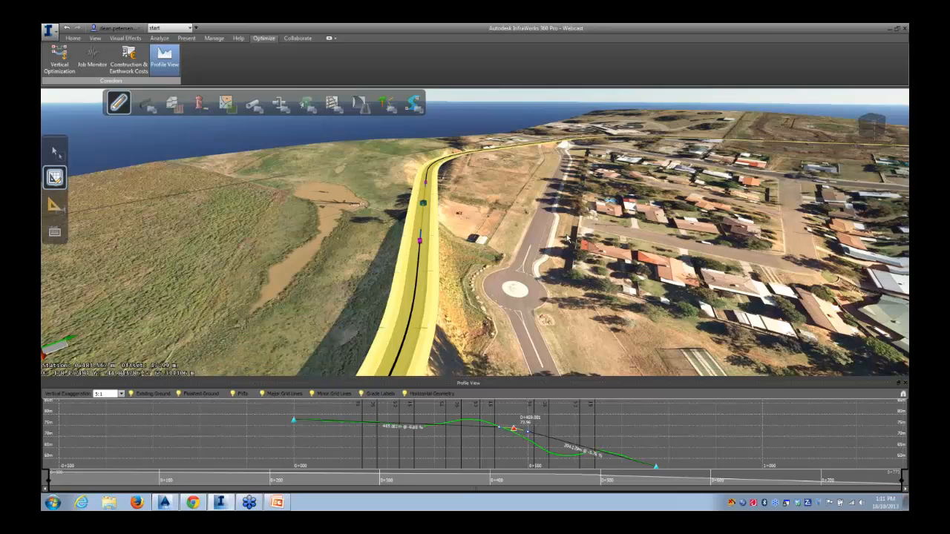
Close the Profile View panel
left_click_drag(505, 261, 401, 265)
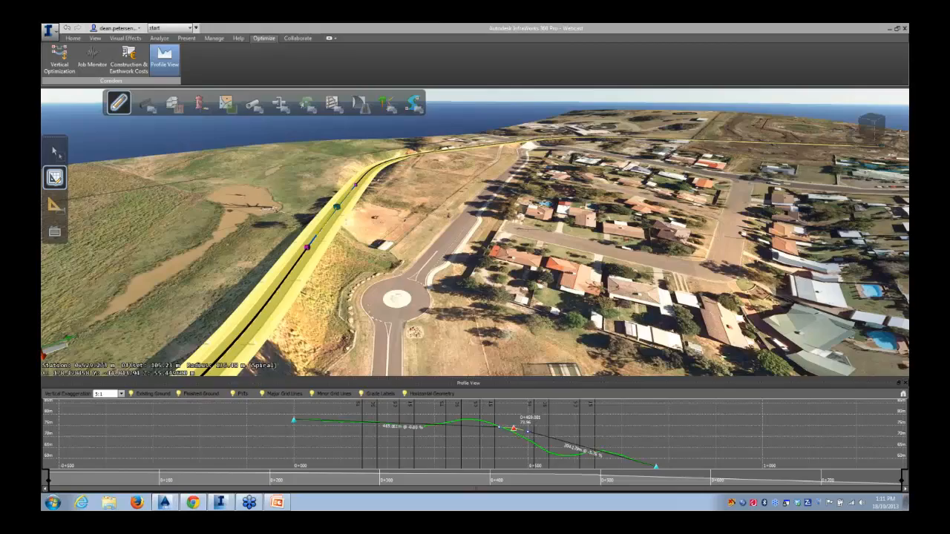
left_click(905, 383)
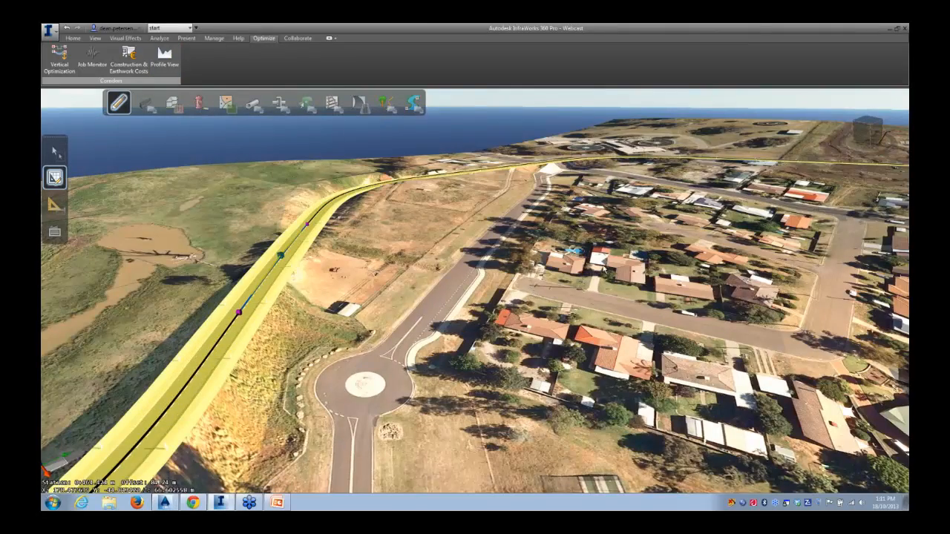
Add a new vertical grade point on the road where it crosses the existing street
left_click_drag(600, 279, 528, 265)
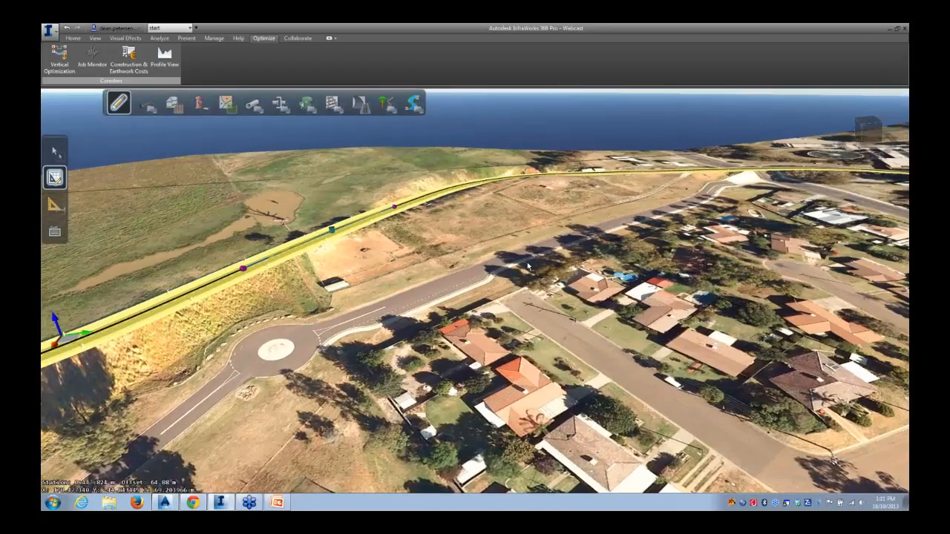
middle_click_drag(529, 266, 141, 387)
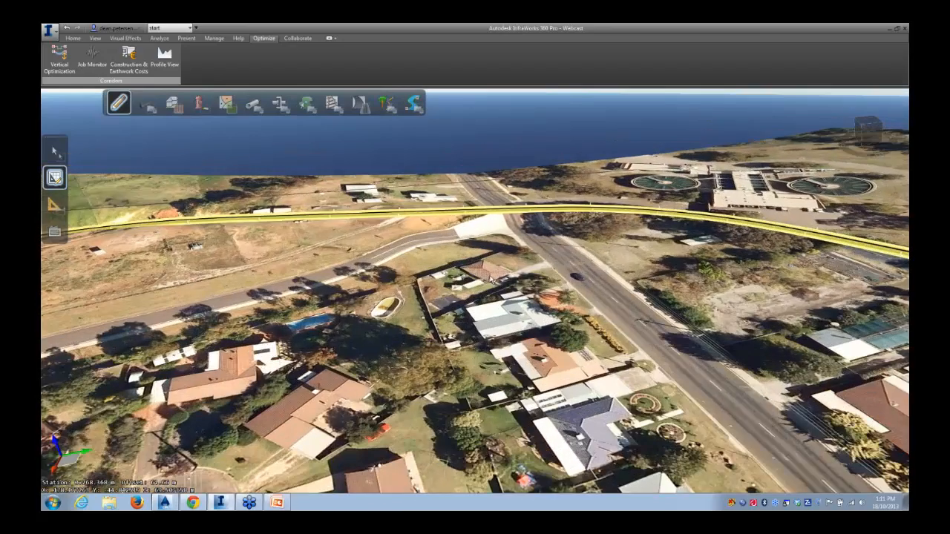
middle_click_drag(512, 266, 515, 335)
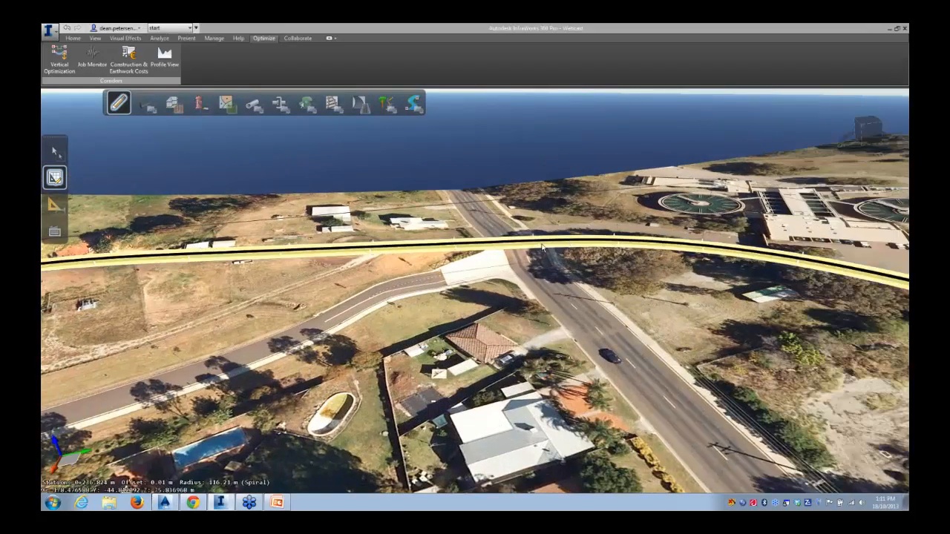
right_click(512, 243)
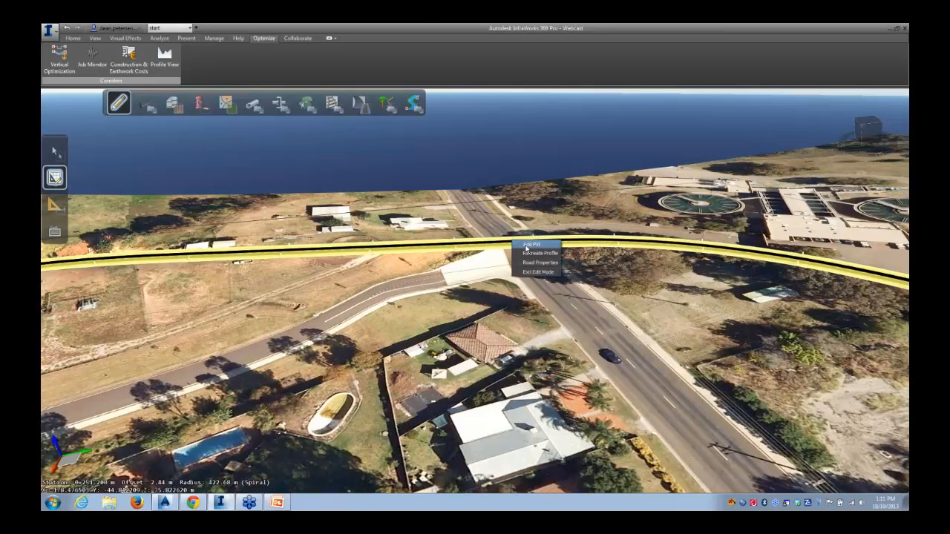
left_click(528, 245)
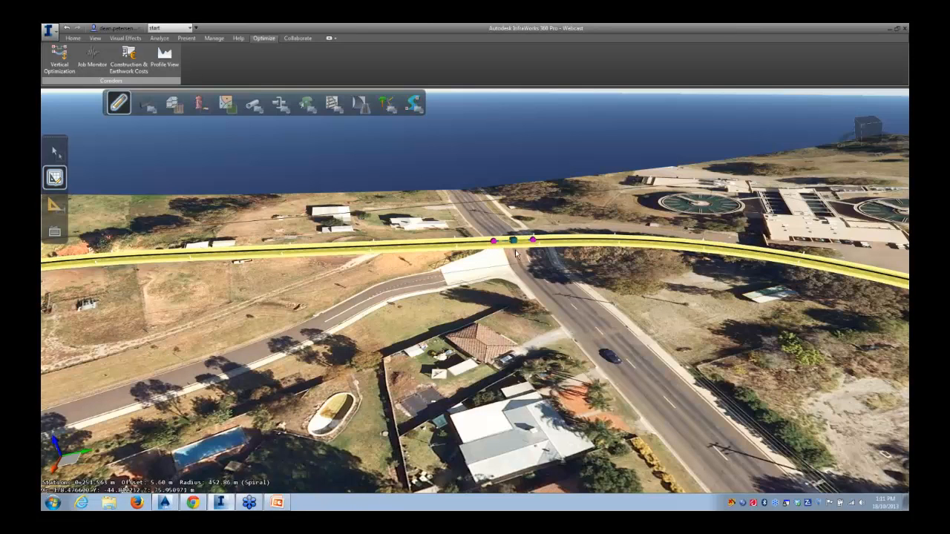
Shift the new grade point slightly west along the road
left_click(513, 241)
left_click_drag(512, 241, 489, 246)
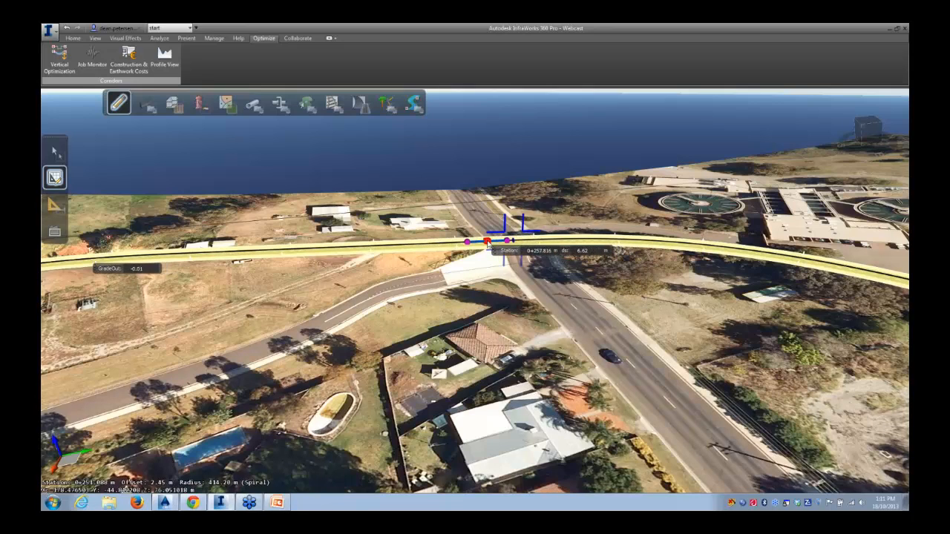
left_click(508, 293)
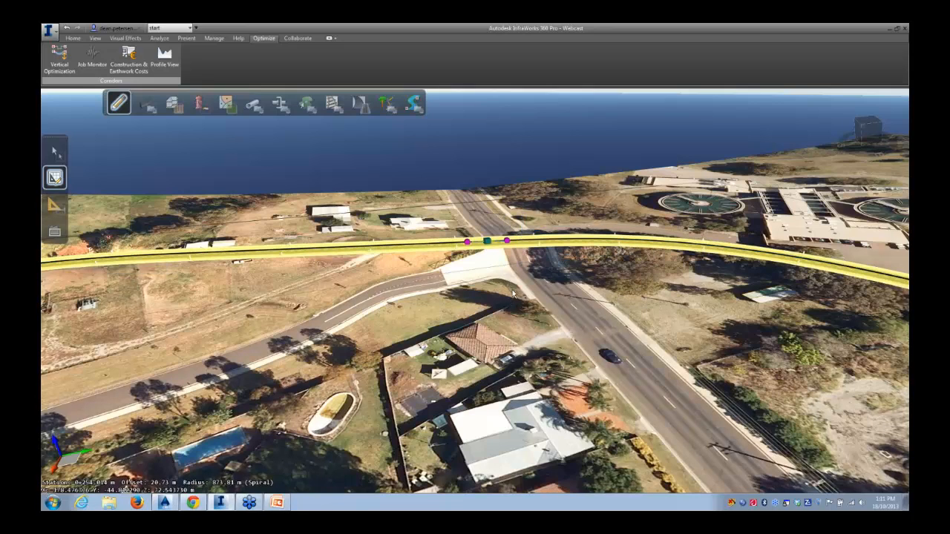
Adjust the vertical curve at the new grade point above the existing street
left_click_drag(510, 284, 202, 280)
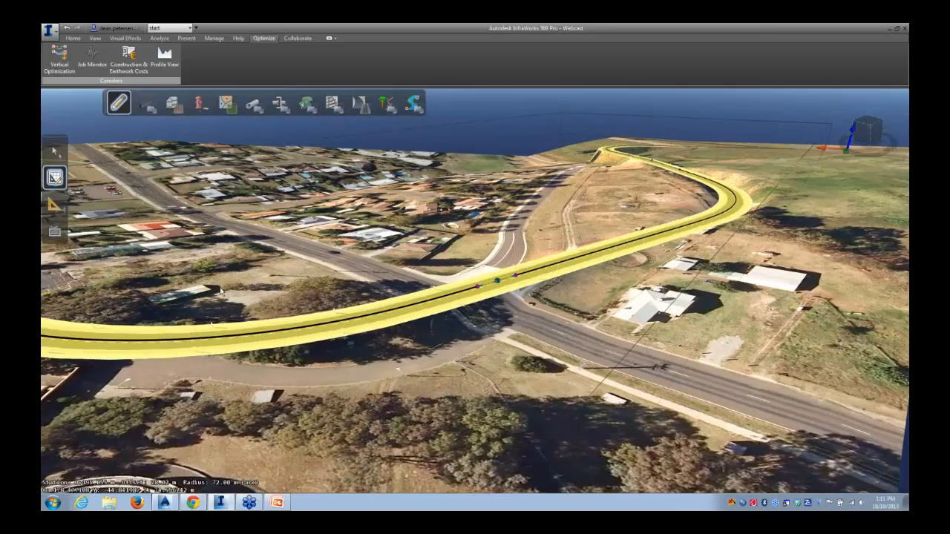
left_click(496, 283)
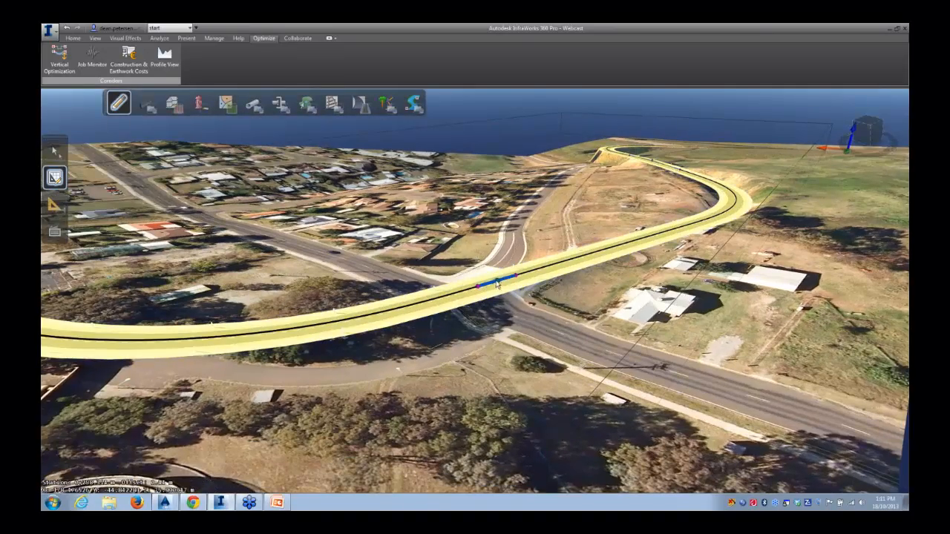
left_click_drag(500, 309, 497, 290)
left_click(496, 282)
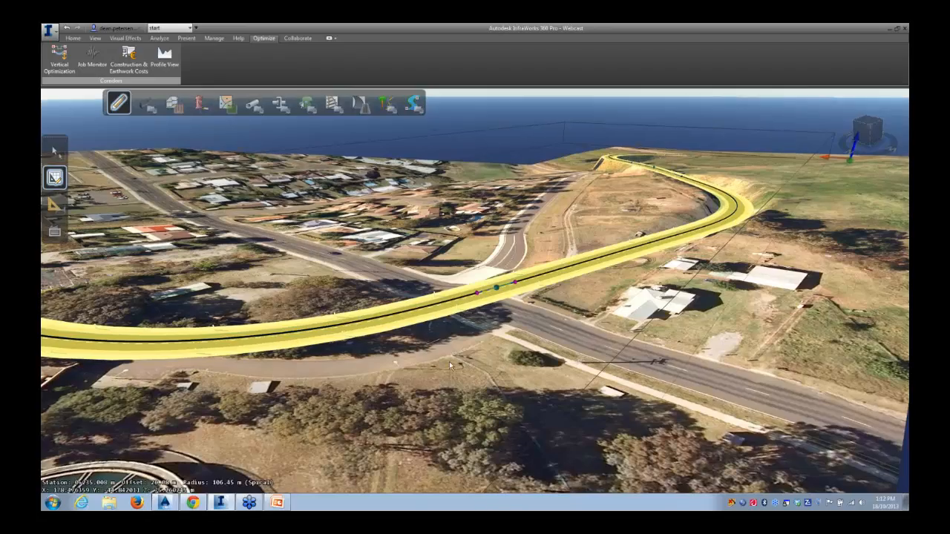
Lower the grade point on the road's western hillside section by about 0.5 m
middle_click_drag(449, 362, 850, 336)
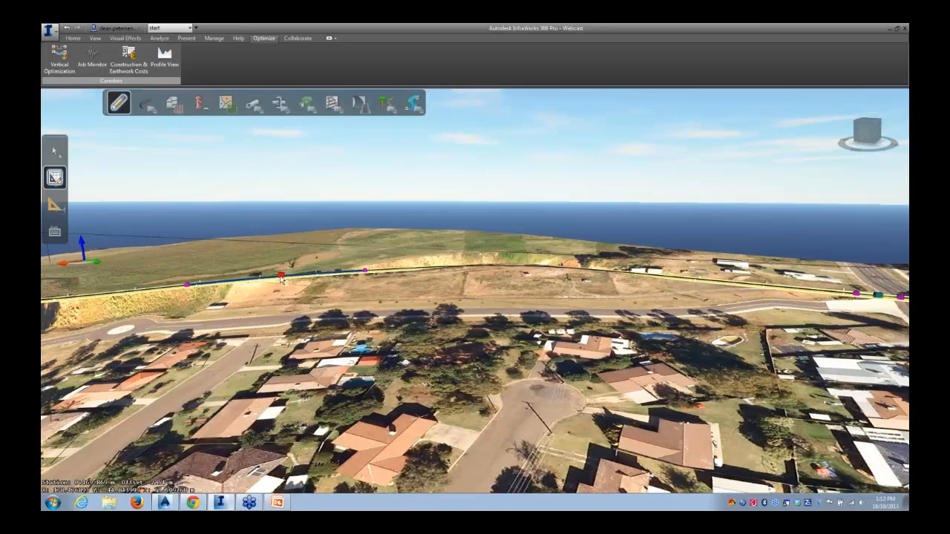
middle_click_drag(304, 307, 407, 468)
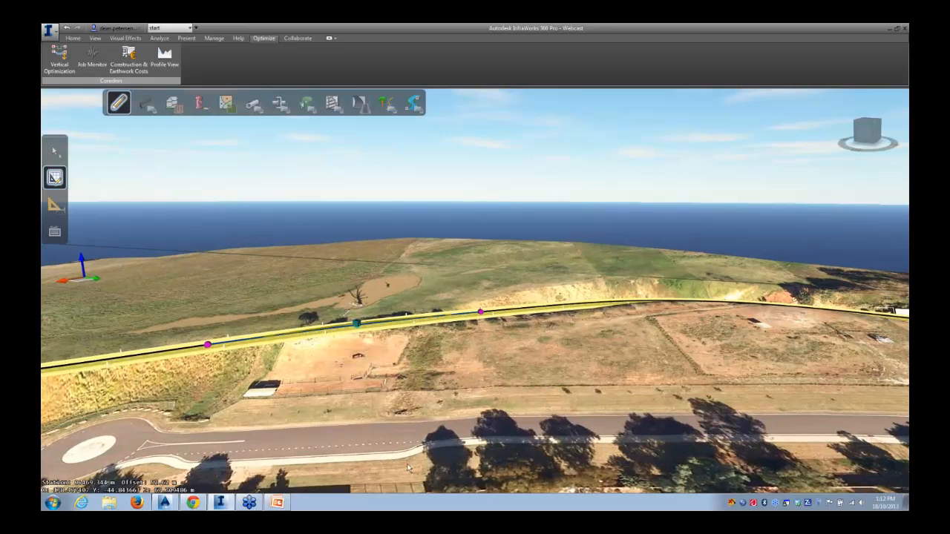
left_click(358, 327)
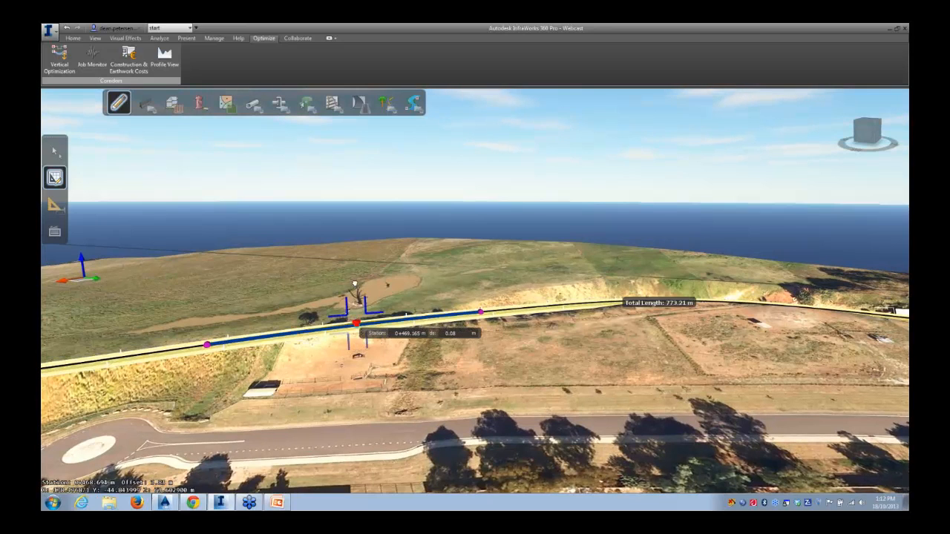
left_click_drag(352, 253, 359, 248)
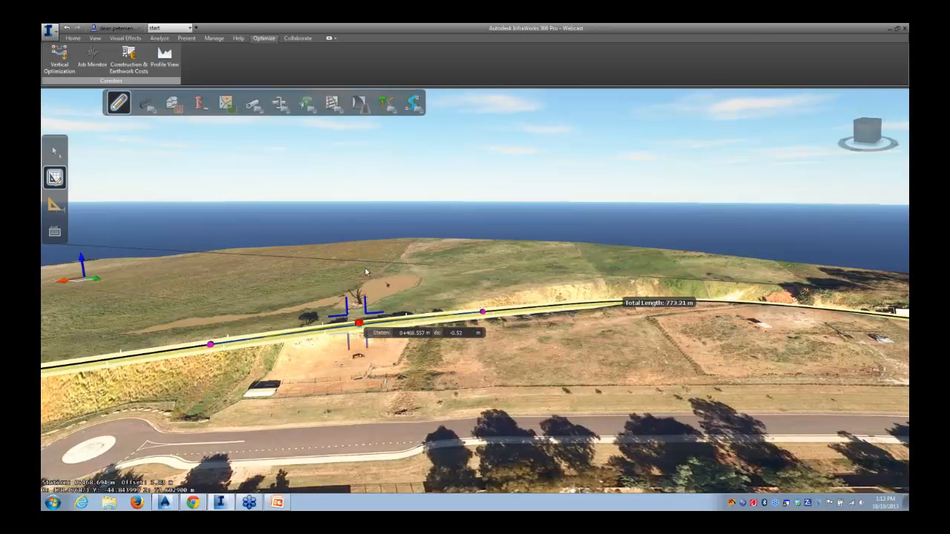
left_click(359, 331)
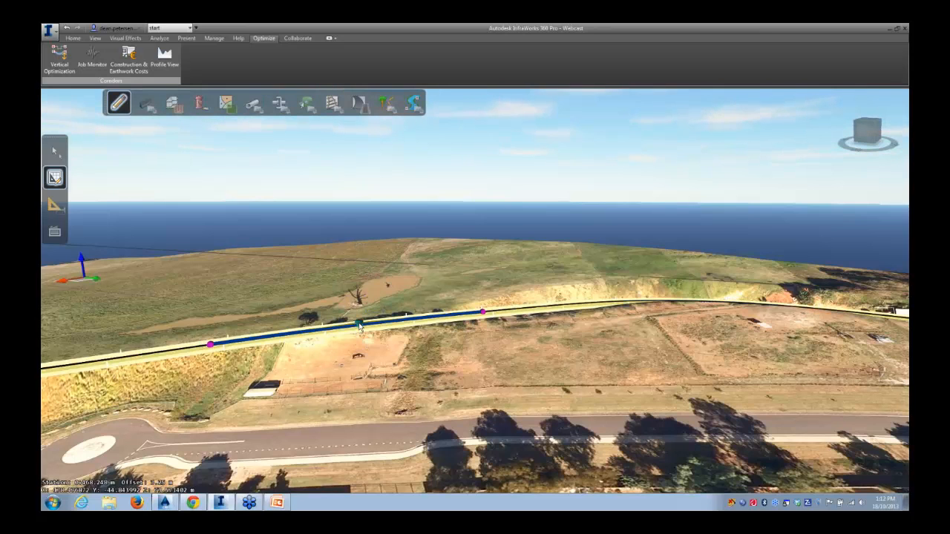
Inspect the finished road surface along the western hillside section and across the whole site
double_click(361, 326)
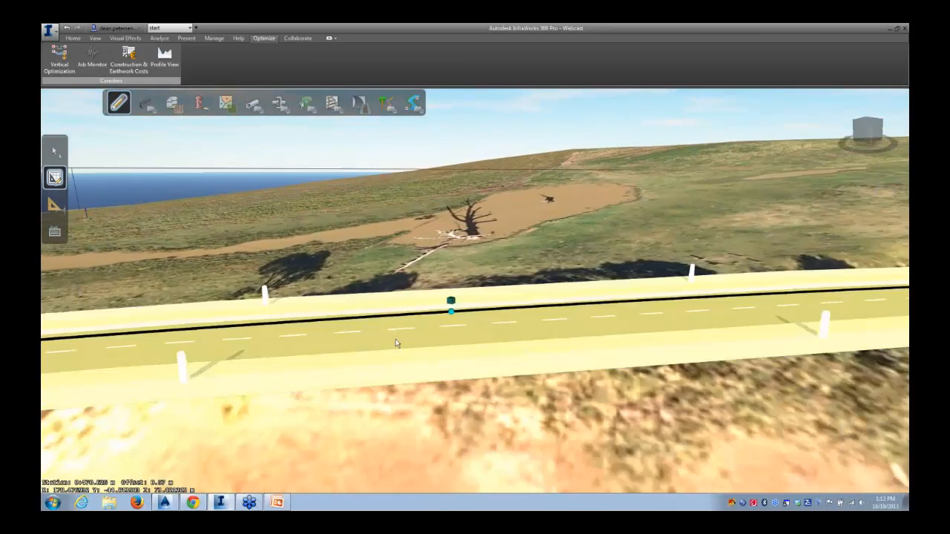
scroll(395, 344, "down", 5)
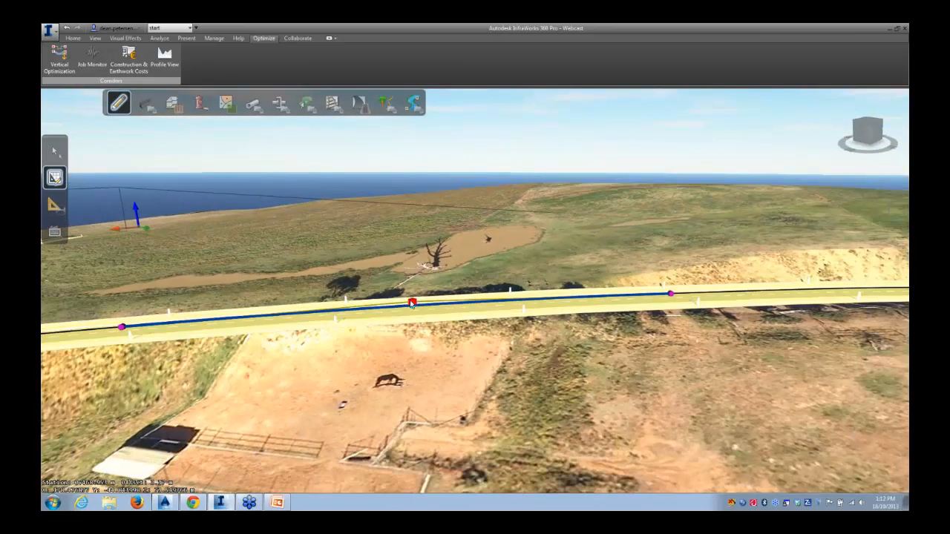
left_click_drag(412, 303, 408, 168)
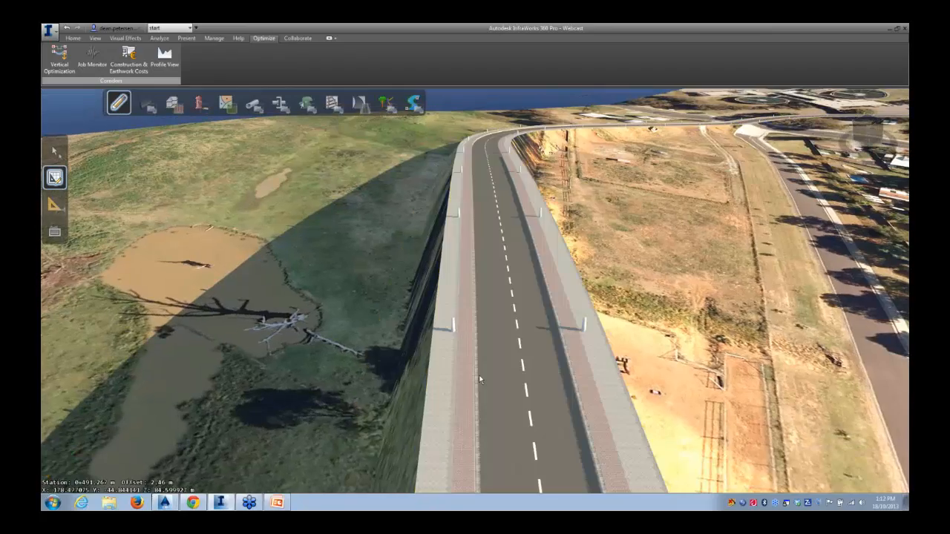
scroll(407, 345, "down", 5)
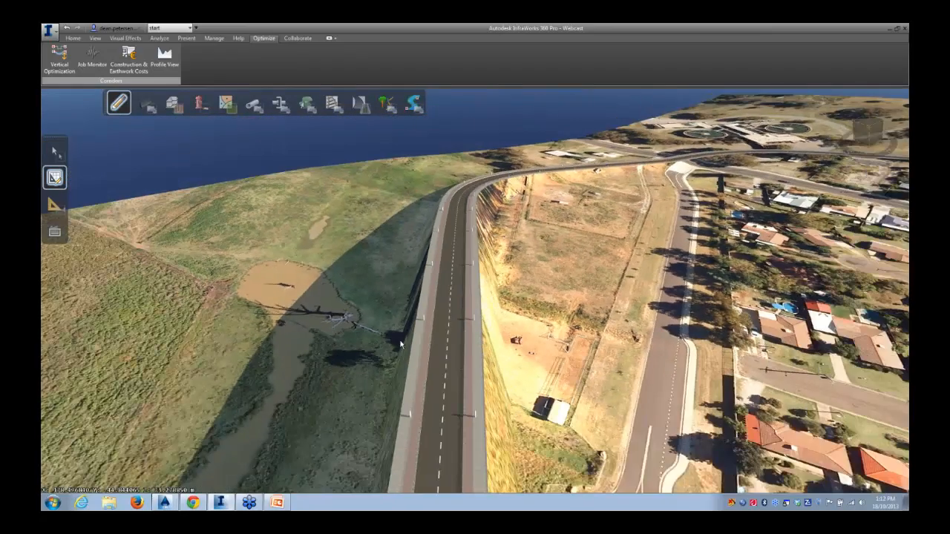
middle_click_drag(575, 362, 536, 279)
left_click_drag(535, 279, 502, 399)
scroll(515, 371, "down", 8)
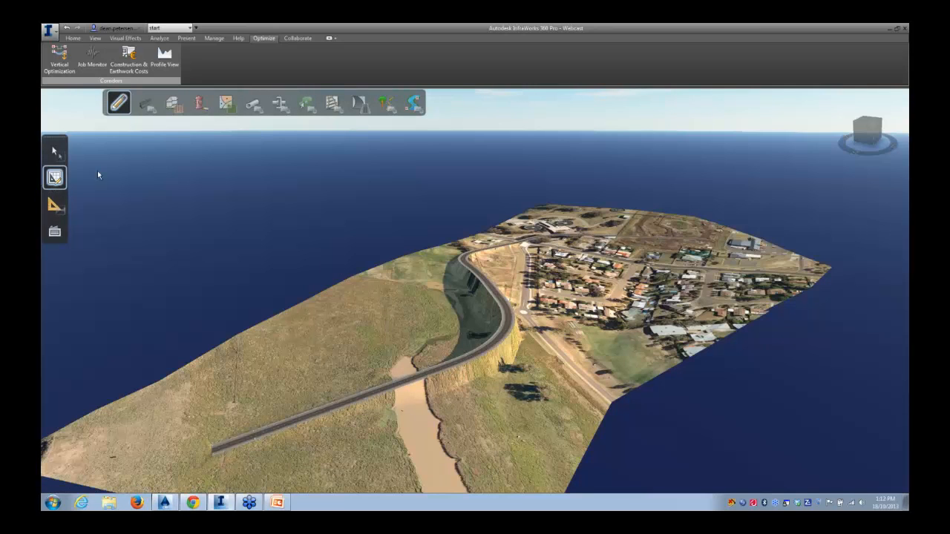
Review the construction and earthwork unit costs, opening the Borrow price for editing, and close the settings
left_click(127, 55)
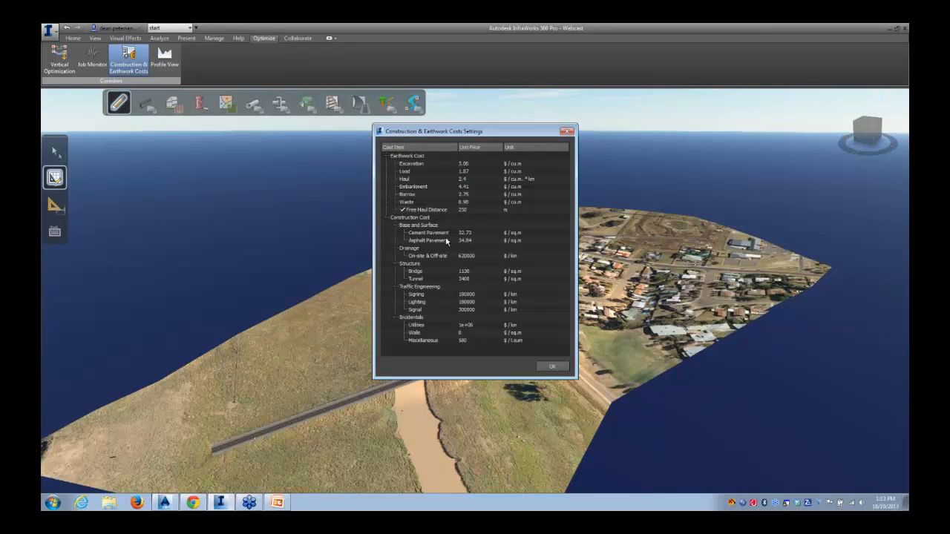
left_click(463, 194)
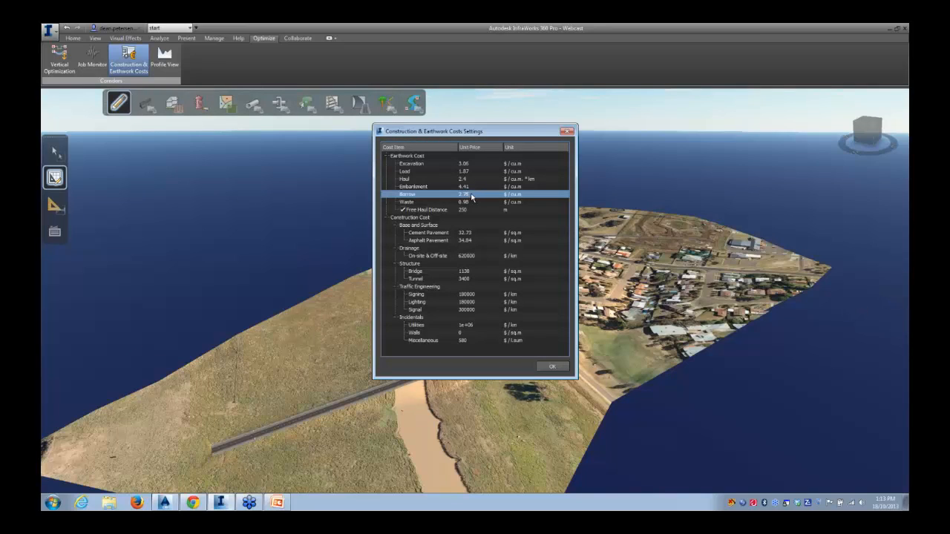
double_click(472, 195)
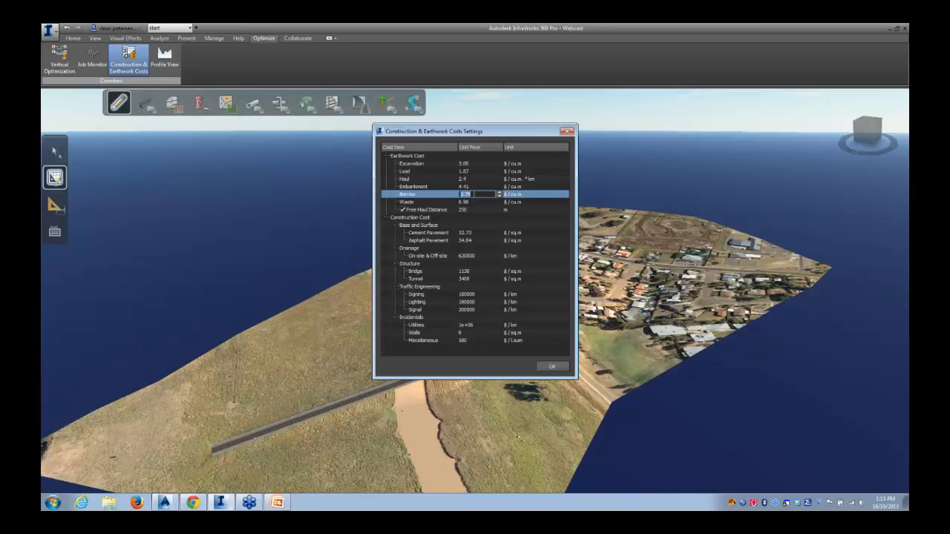
left_click(567, 132)
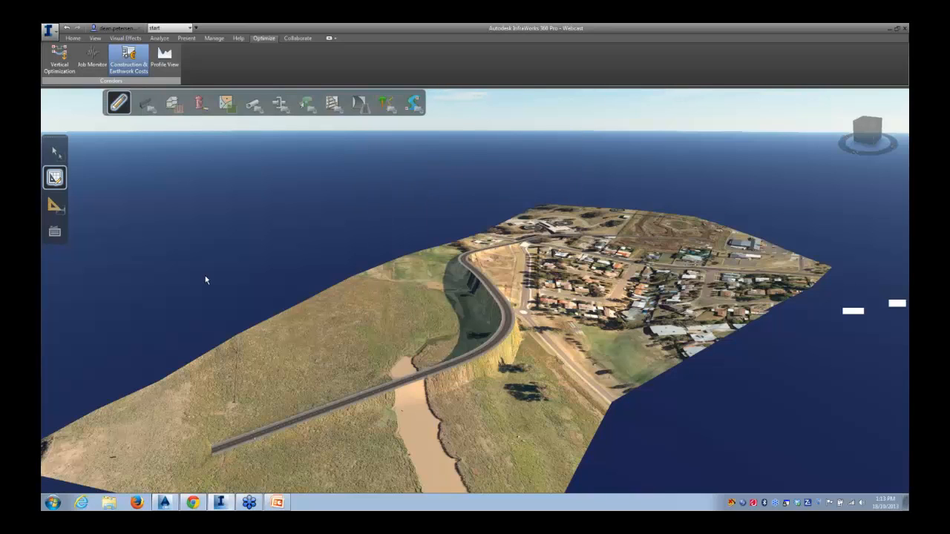
Set up a corridor vertical optimization for the road with a design speed of 50 km/h
left_click(55, 61)
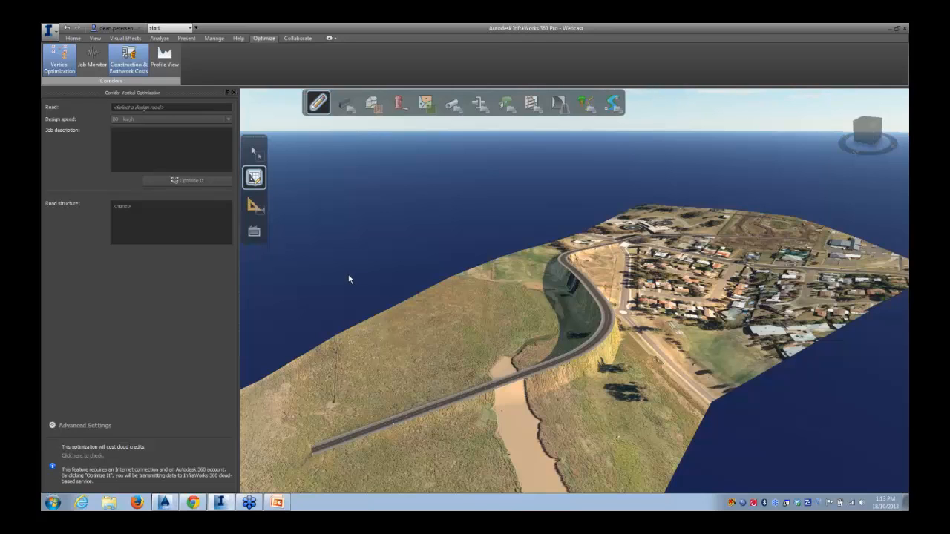
left_click(602, 303)
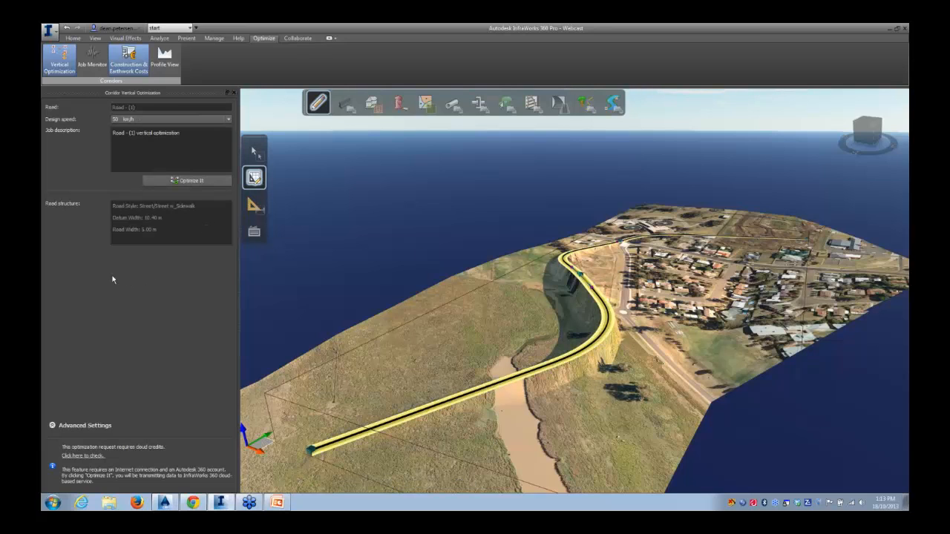
left_click(228, 120)
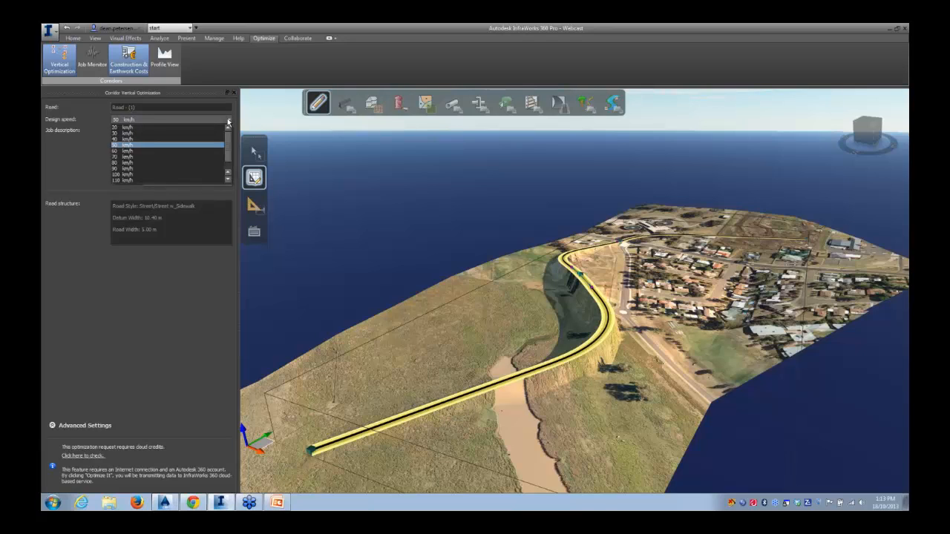
left_click(229, 122)
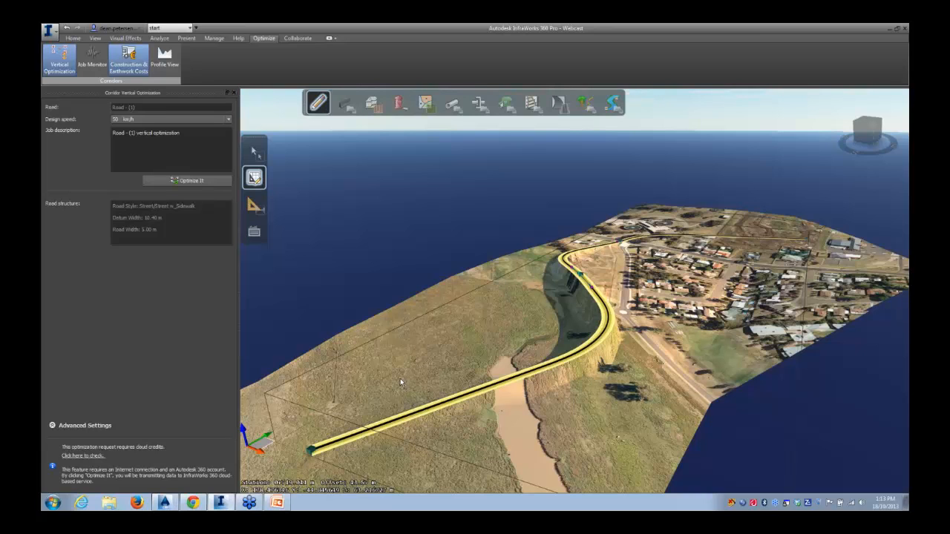
Open the Proposals panel and switch to the manual_option proposal
middle_click_drag(451, 332, 430, 317)
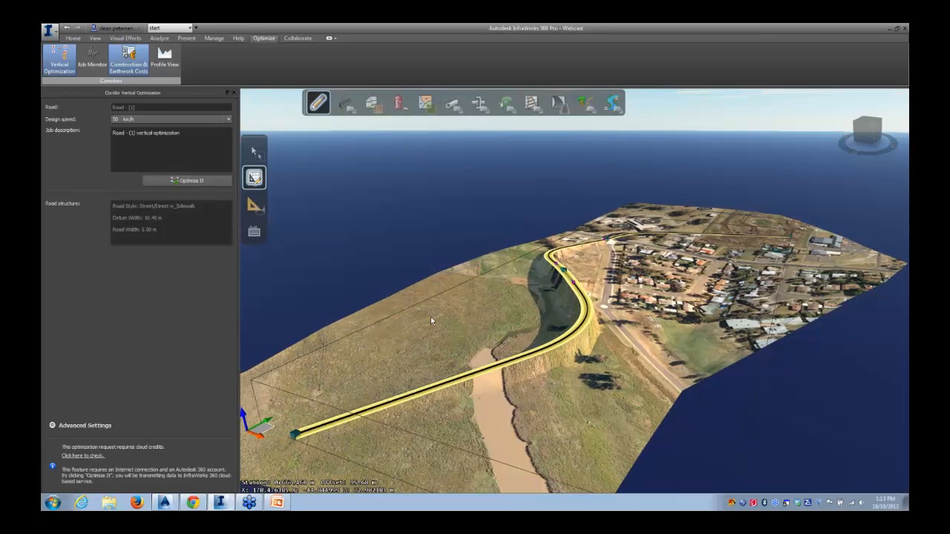
left_click_drag(431, 317, 442, 329)
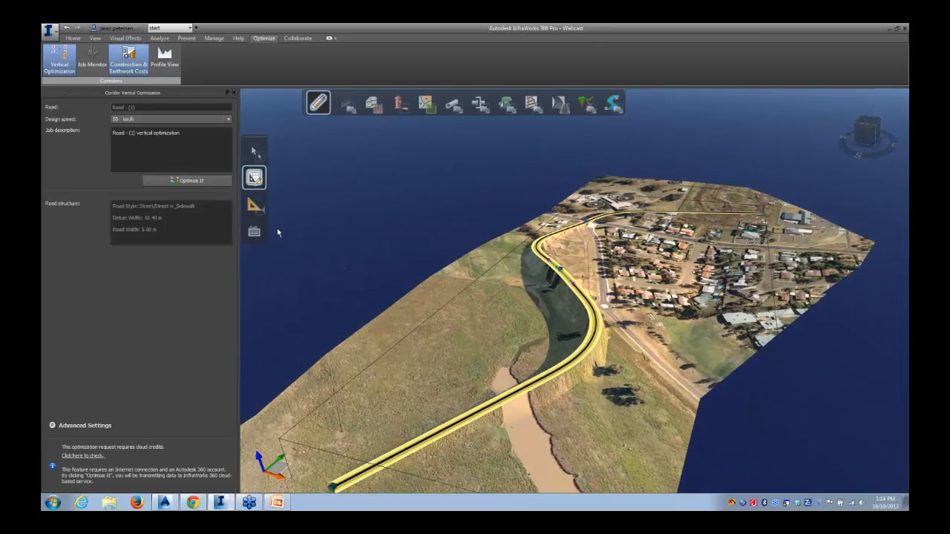
left_click(68, 39)
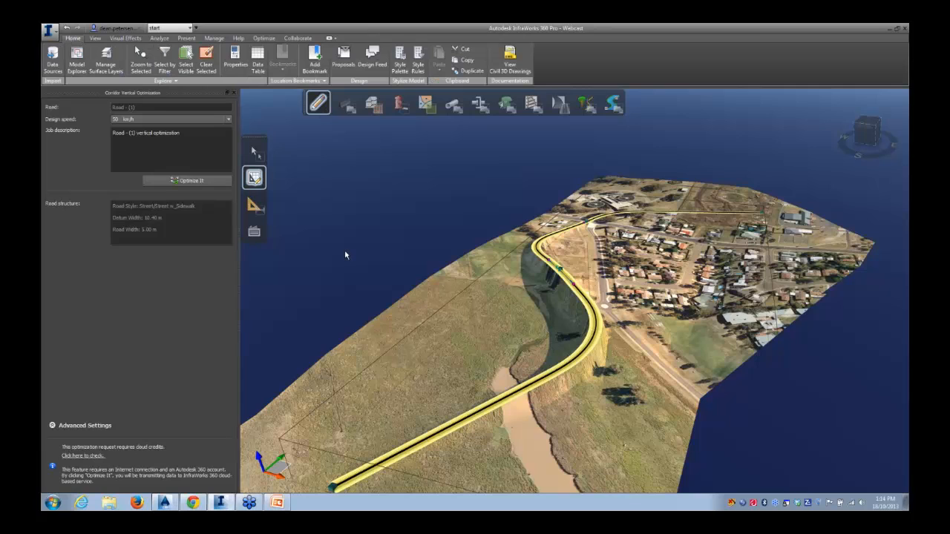
left_click(343, 58)
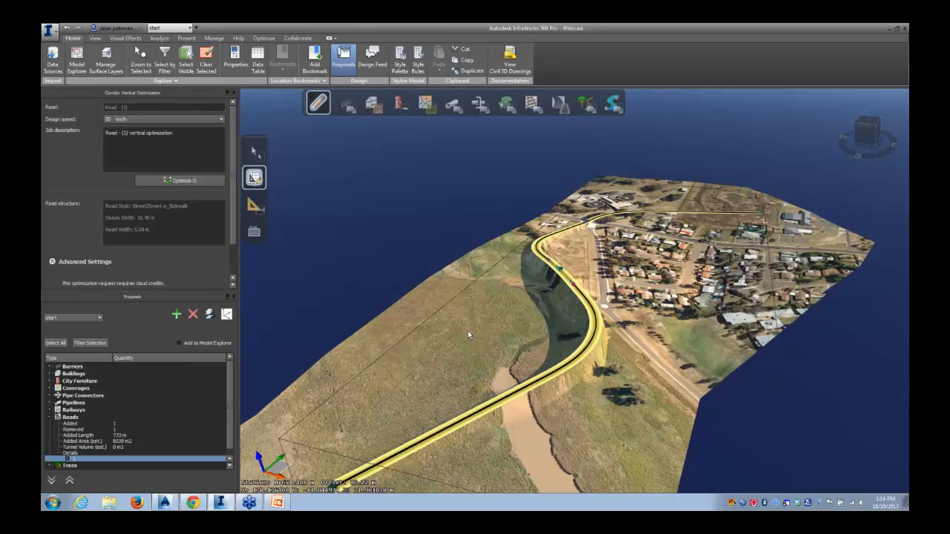
left_click(100, 318)
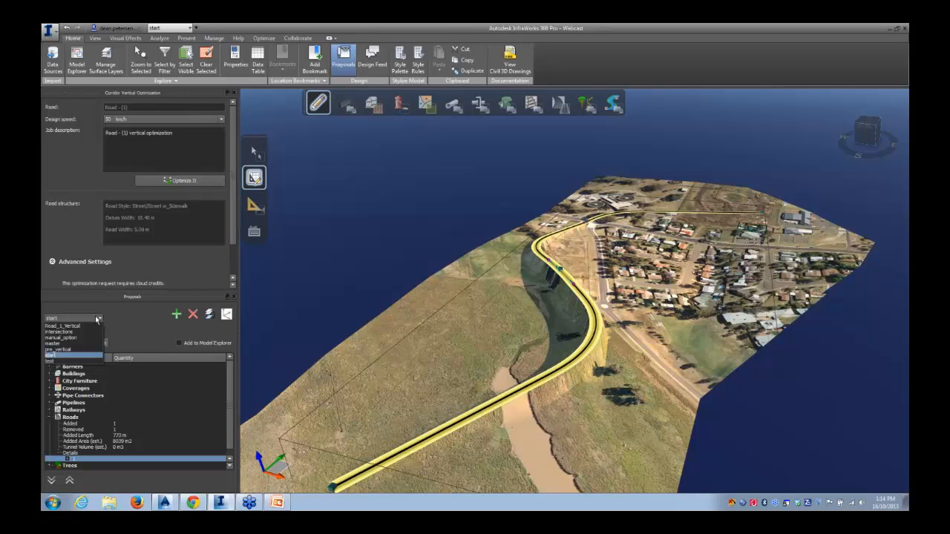
left_click(69, 338)
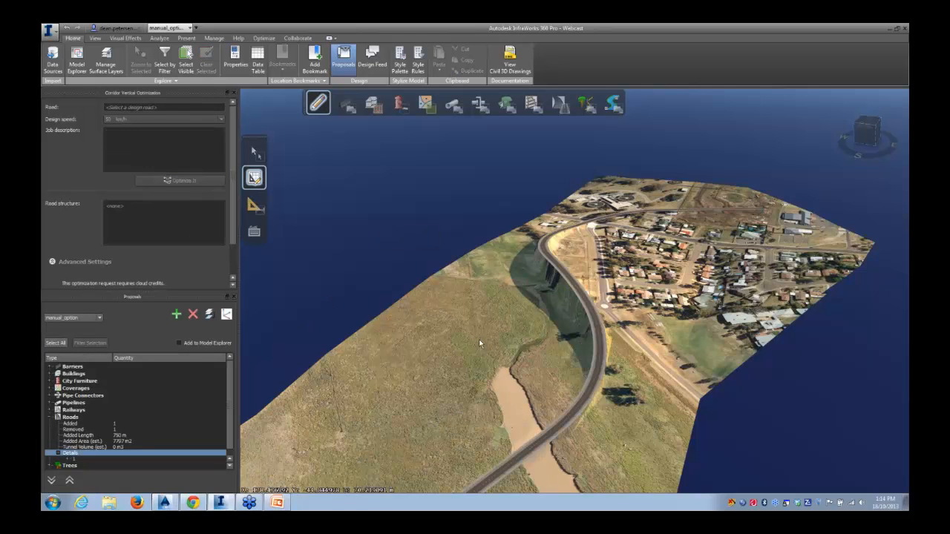
left_click_drag(477, 339, 481, 326)
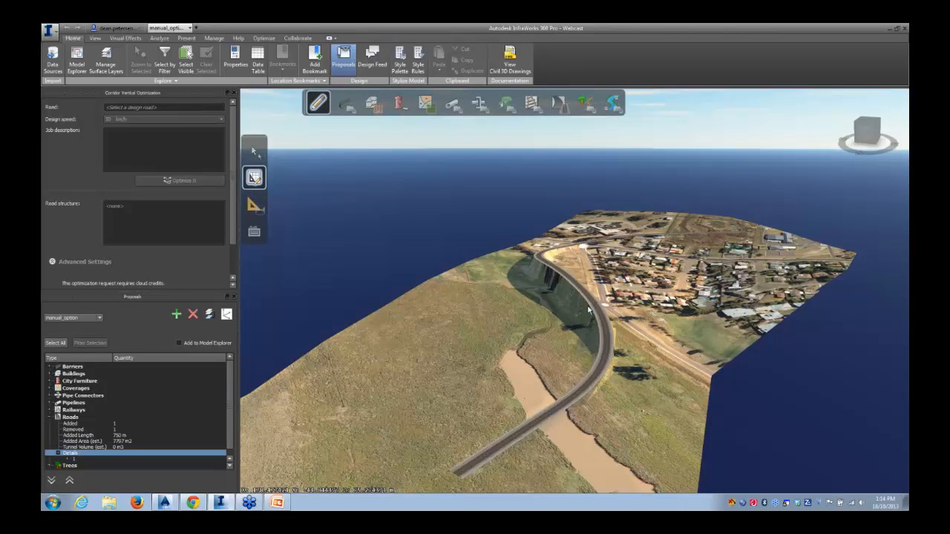
Select the road as the target of the corridor vertical optimization
left_click_drag(606, 332, 440, 334)
middle_click_drag(513, 264, 440, 354)
left_click(347, 336)
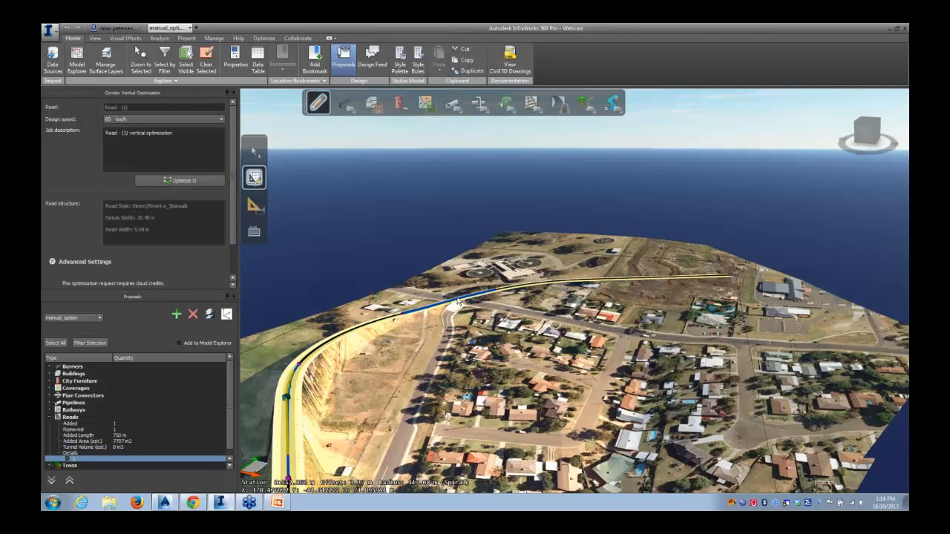
Close the Proposals panel and expand the optimization's Advanced Settings
scroll(478, 301, "up", 3)
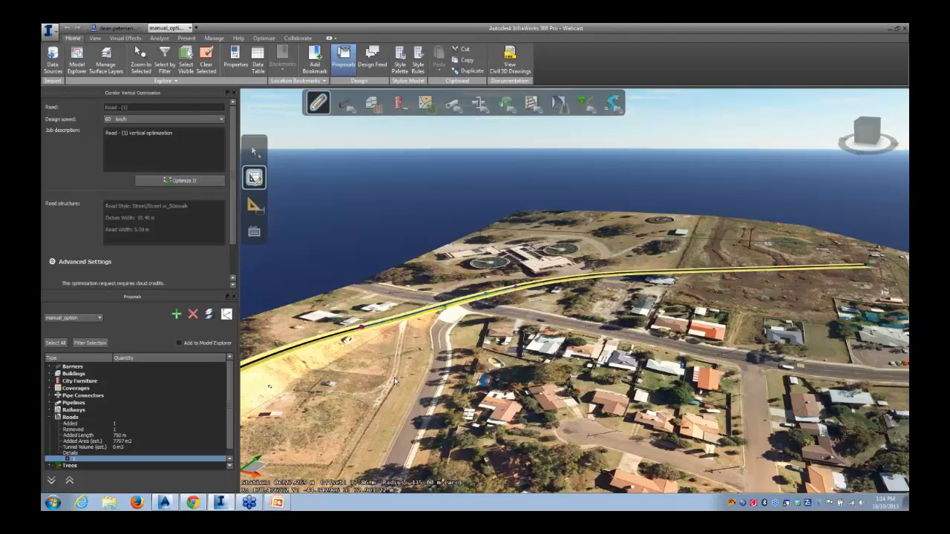
left_click(234, 298)
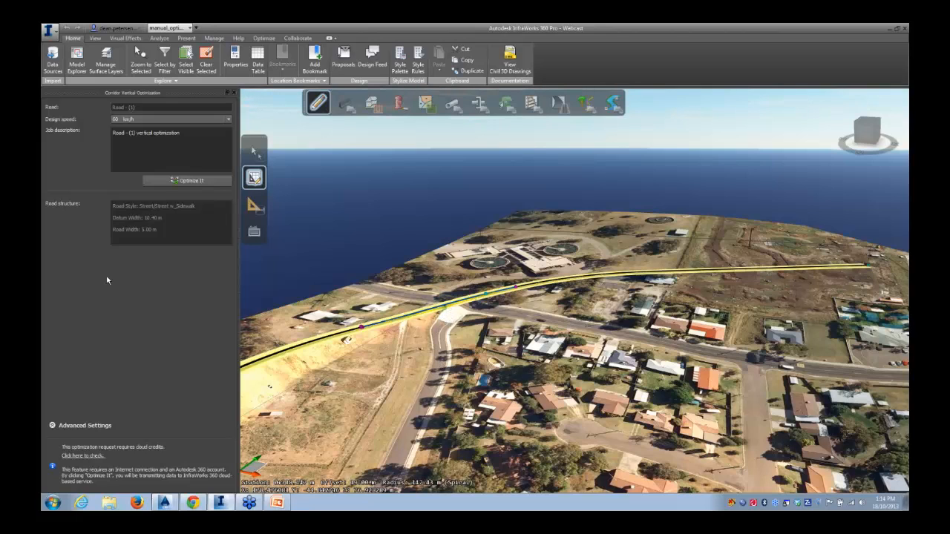
left_click(52, 426)
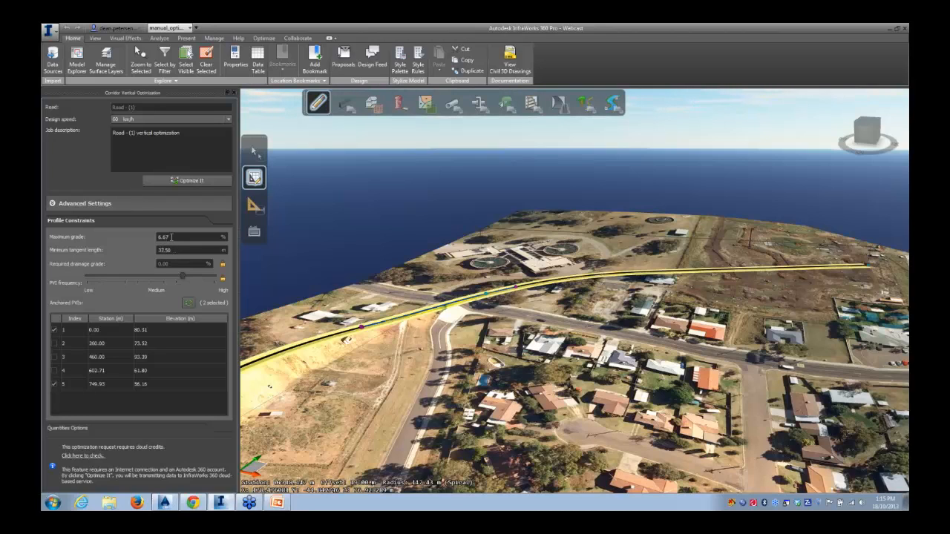
Set the maximum grade to 10 % and the minimum tangent length to 50 m
double_click(171, 237)
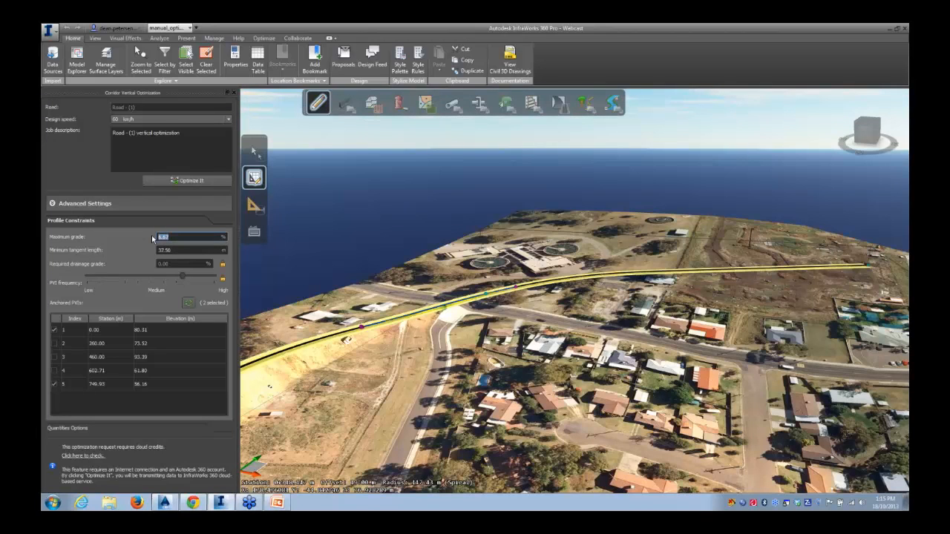
type("10")
left_click(175, 251)
double_click(164, 250)
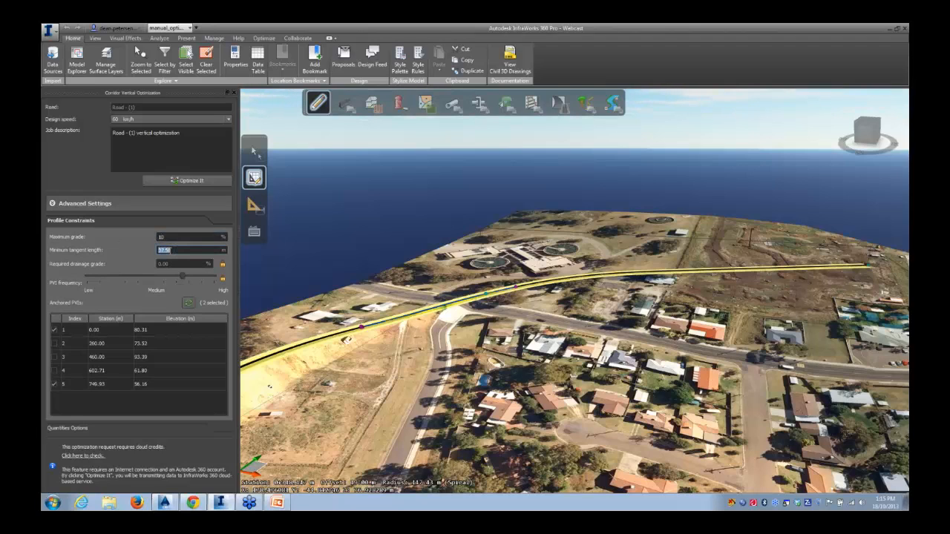
type("50")
Unlock the required drainage grade and set it to 1 %
left_click(172, 264)
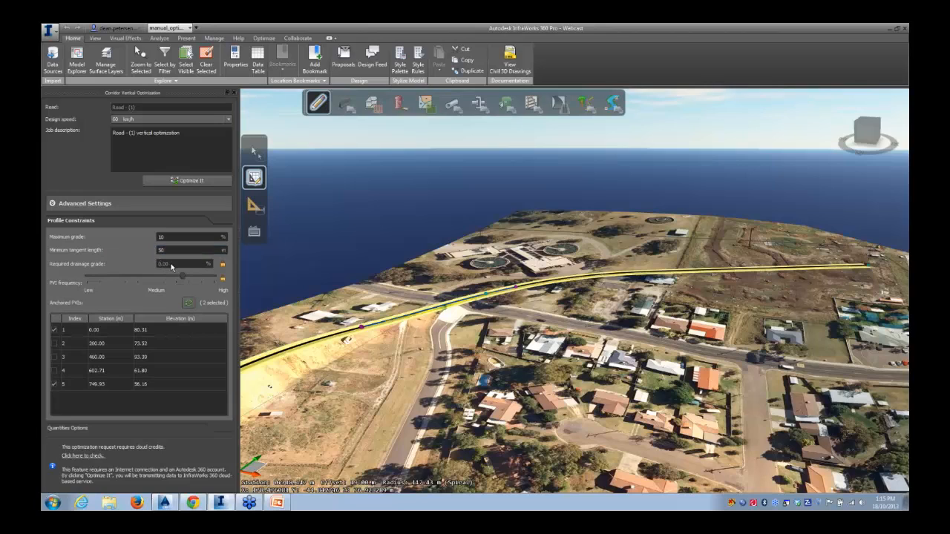
left_click(223, 264)
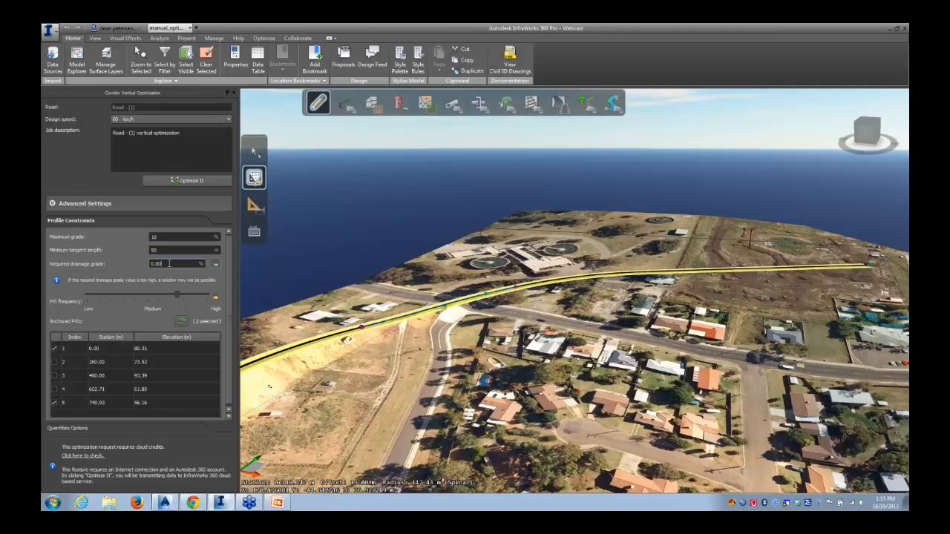
double_click(190, 263)
type("1")
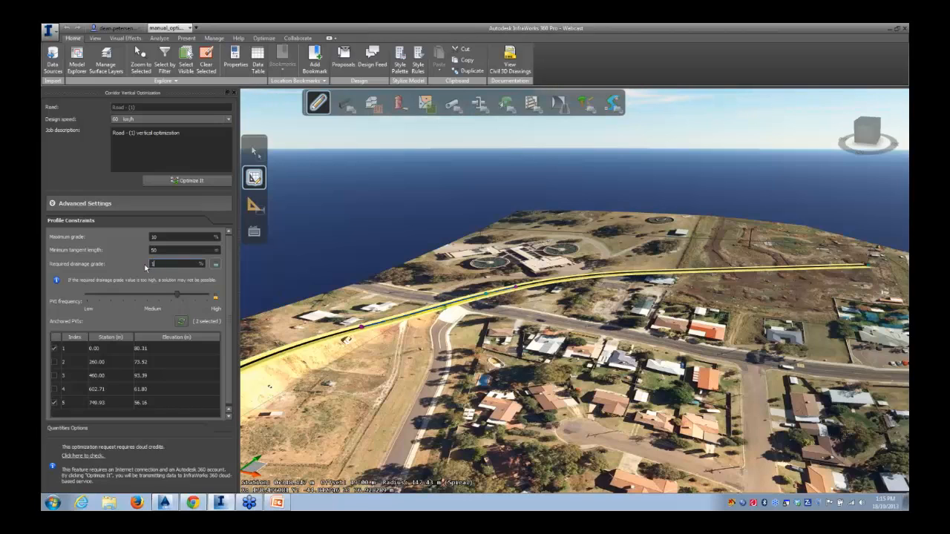
left_click(70, 292)
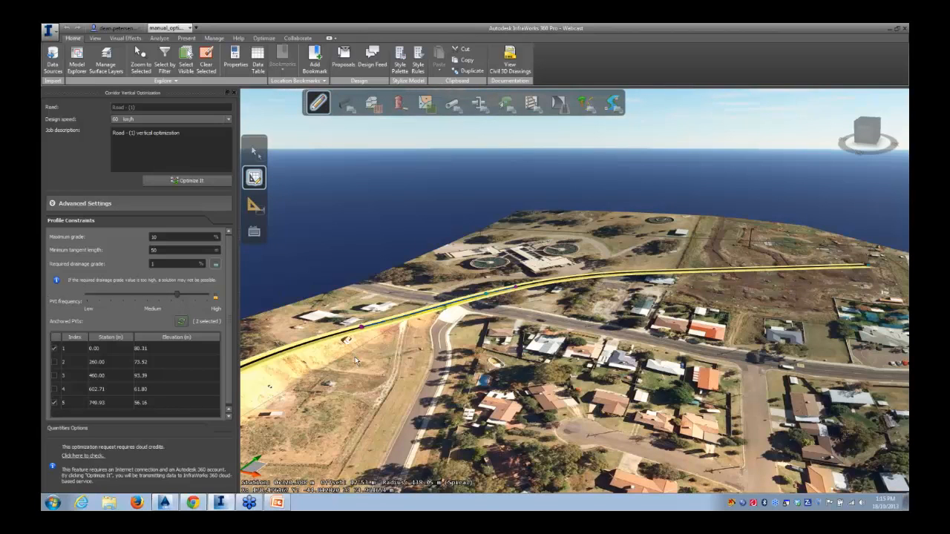
Anchor the second PVI at station 260.00 in the anchored PVIs list
scroll(355, 358, "down", 2)
middle_click_drag(395, 329, 457, 312)
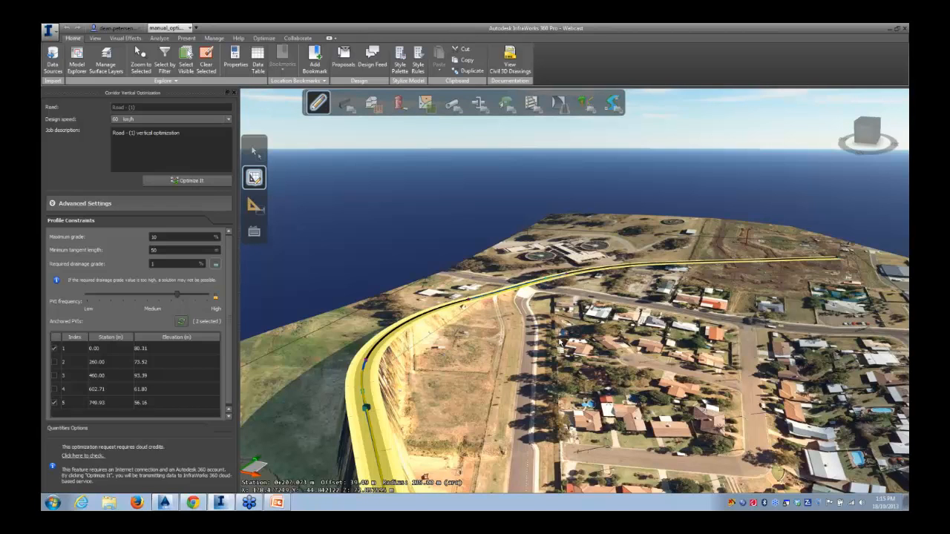
middle_click_drag(560, 343, 387, 348)
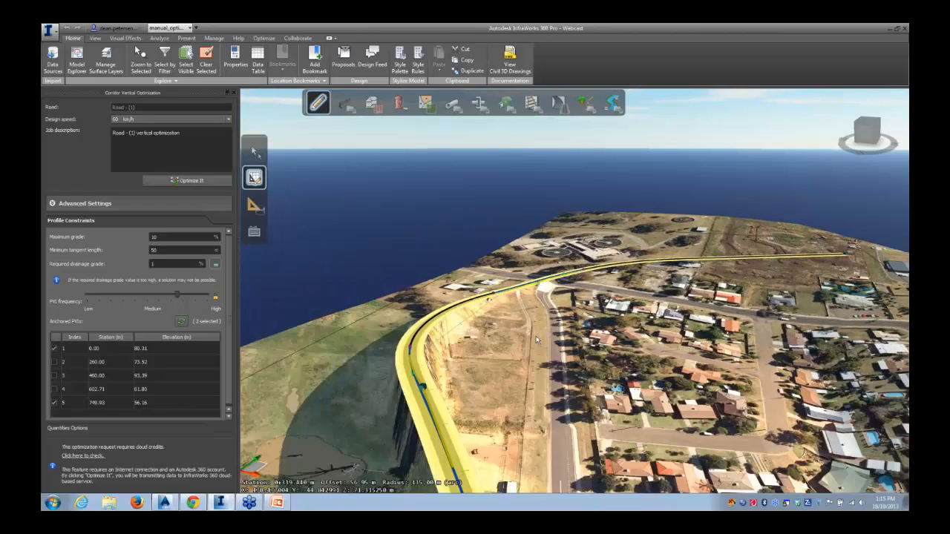
left_click(54, 361)
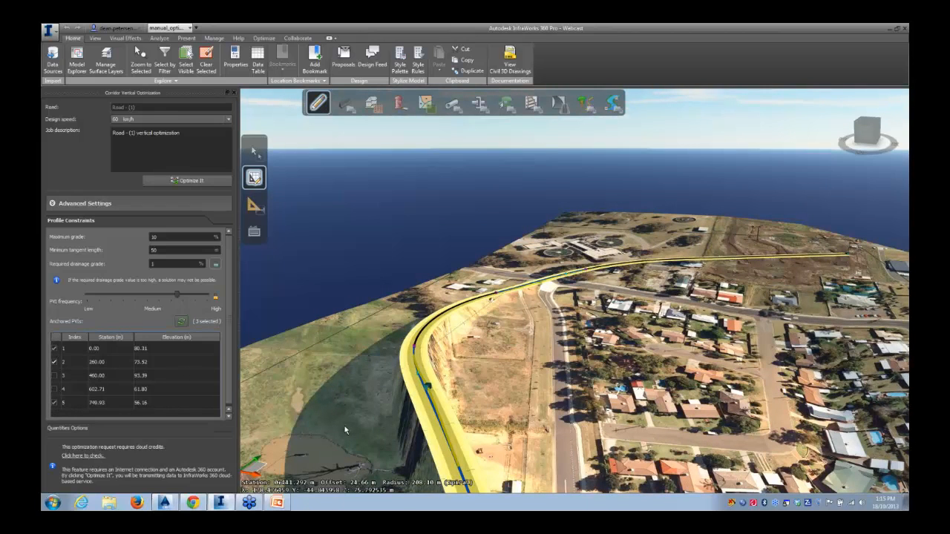
Check the cloud credits required for the optimization request
middle_click_drag(345, 428, 363, 282)
middle_click_drag(356, 475, 499, 292)
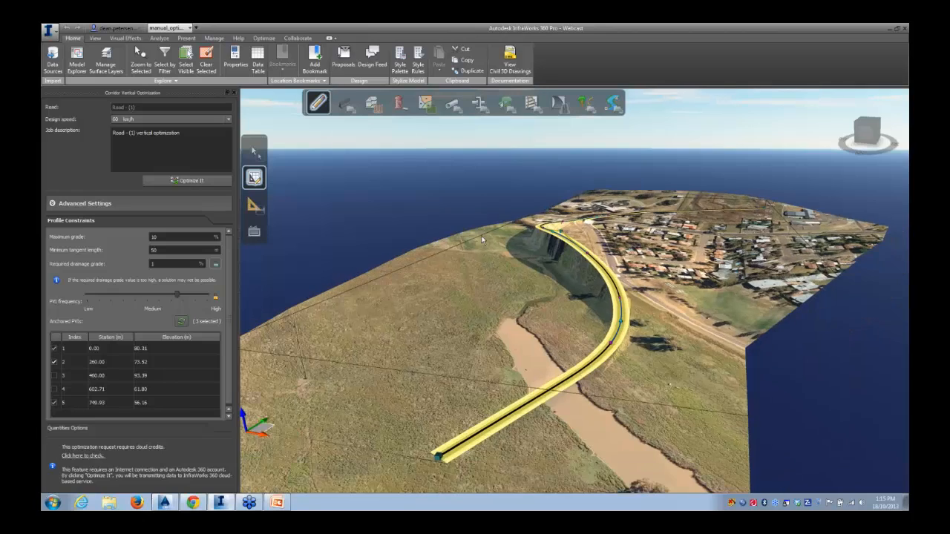
scroll(449, 435, "up", 5)
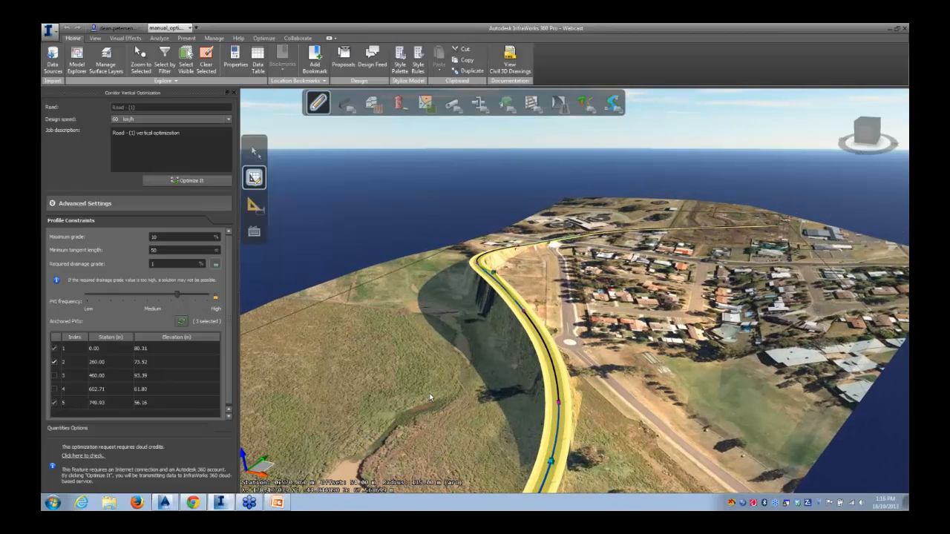
middle_click_drag(423, 404, 482, 328)
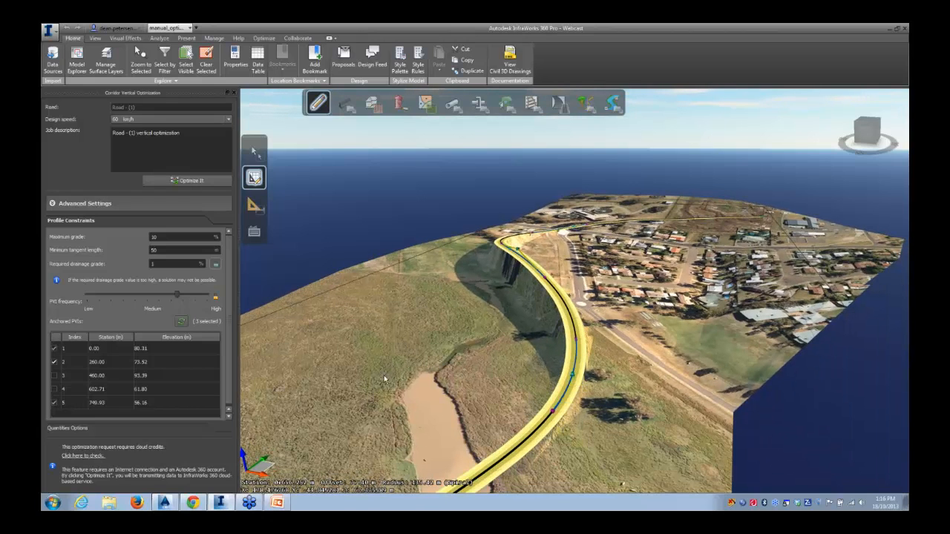
right_click_drag(335, 405, 373, 335)
middle_click_drag(372, 331, 423, 311)
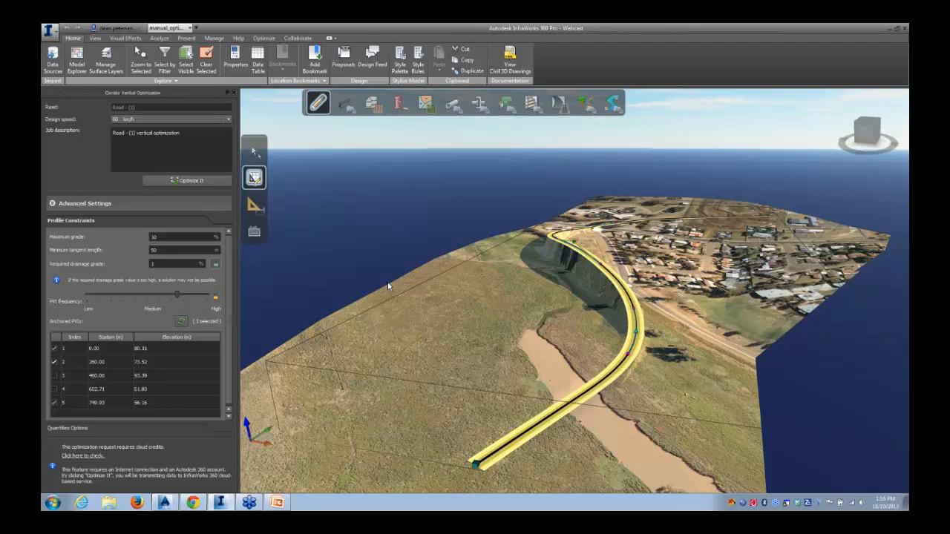
left_click(83, 457)
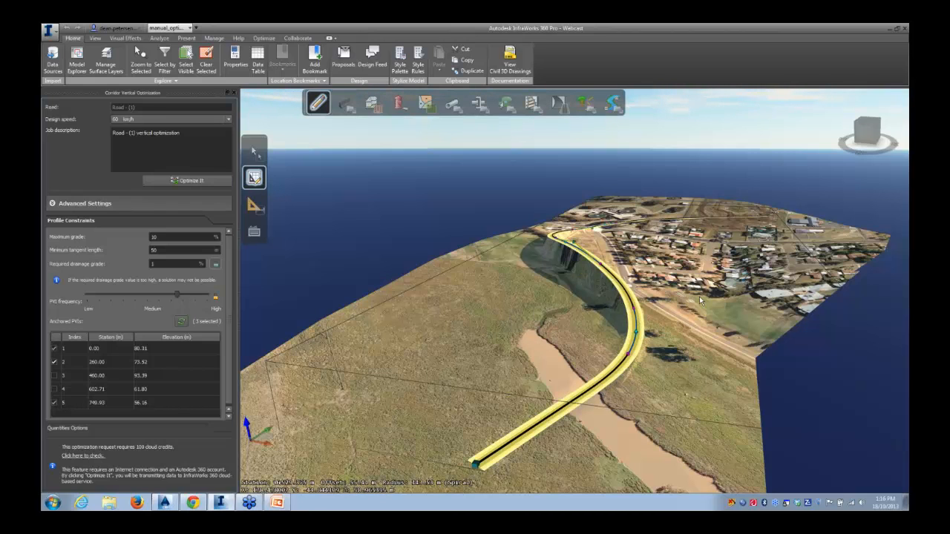
middle_click_drag(684, 288, 547, 274)
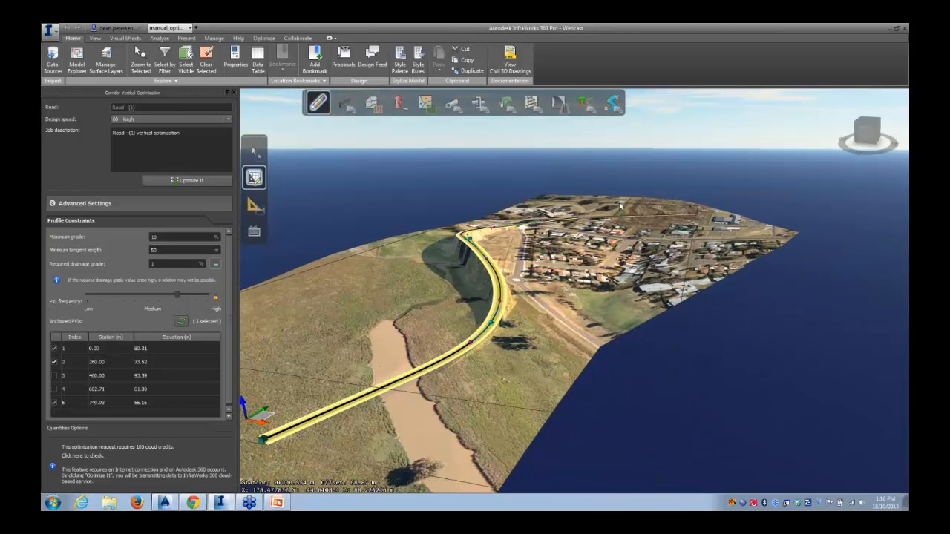
middle_click_drag(545, 350, 547, 358, "shift")
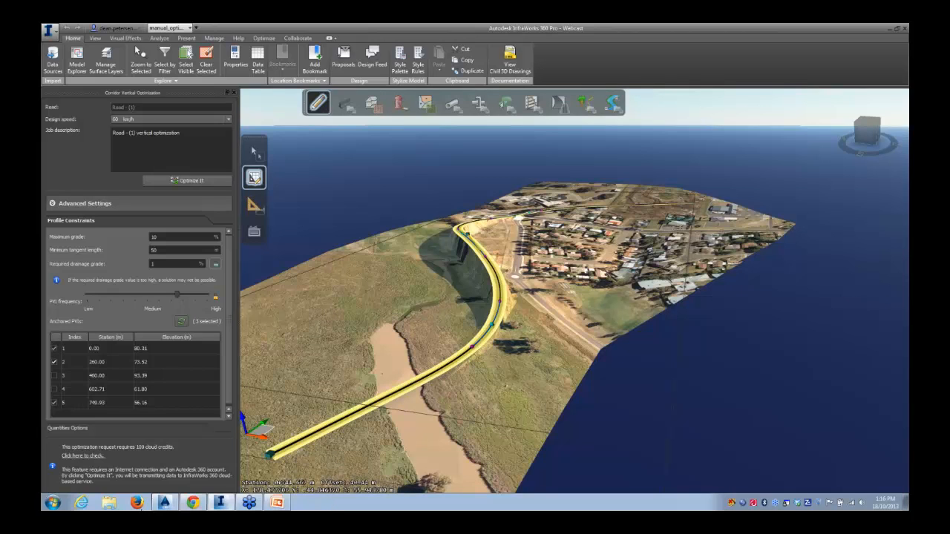
Open the profile optimization report PDF from the 360 pro webcast Optimisation output folder
key("super+e")
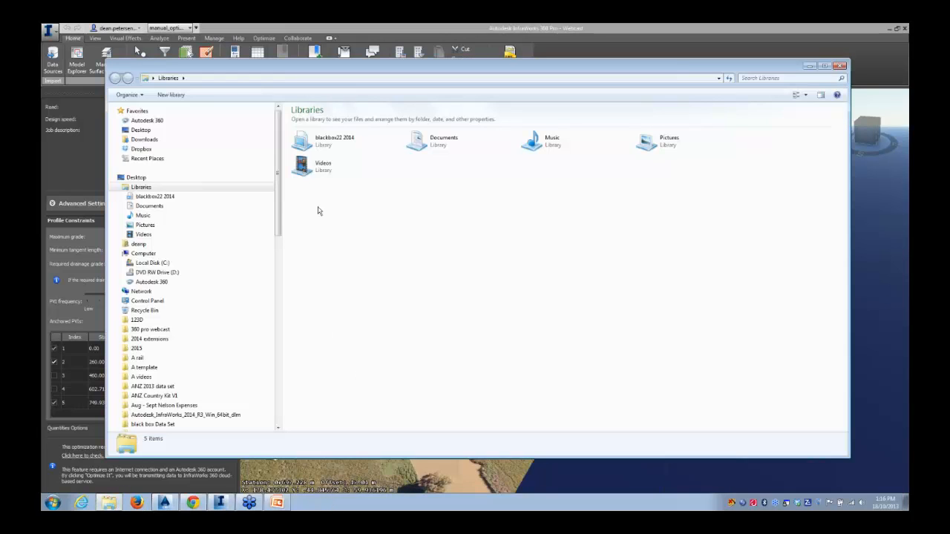
left_click(138, 131)
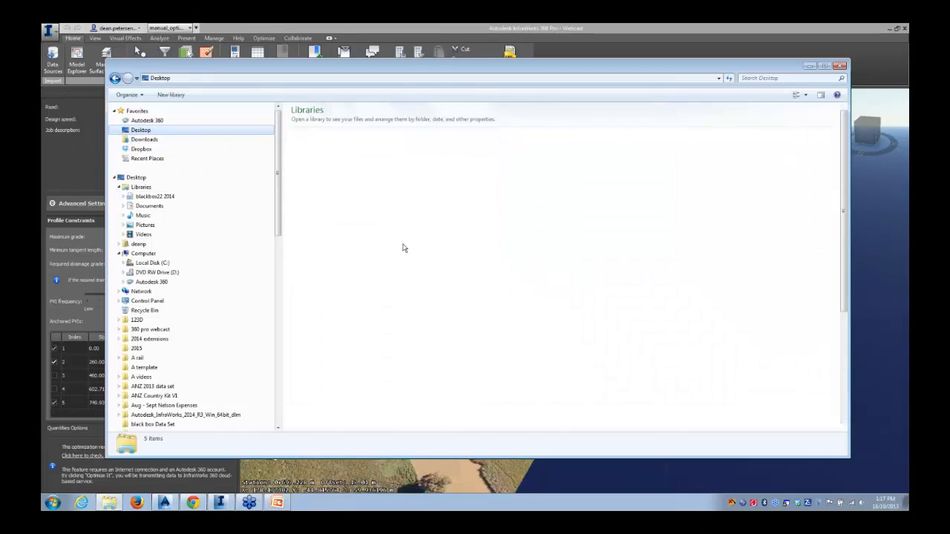
double_click(408, 218)
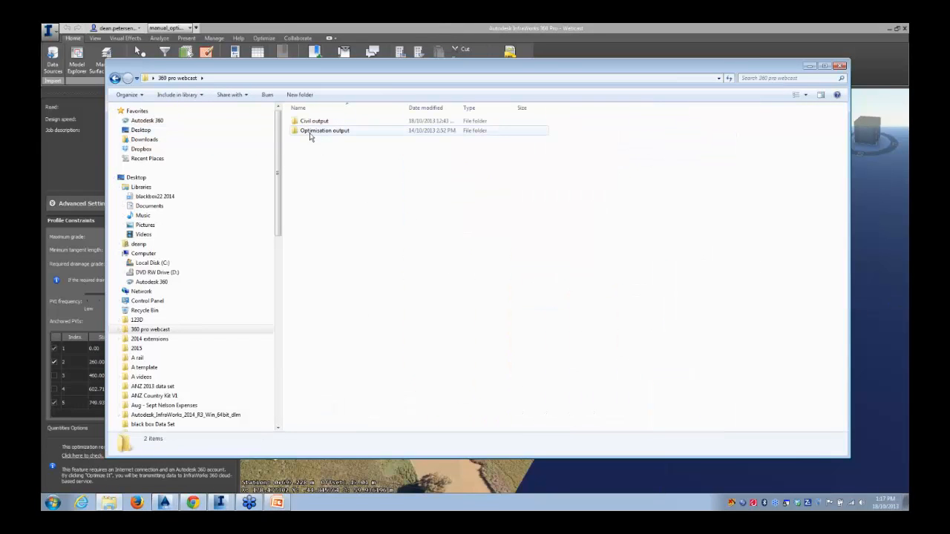
double_click(312, 131)
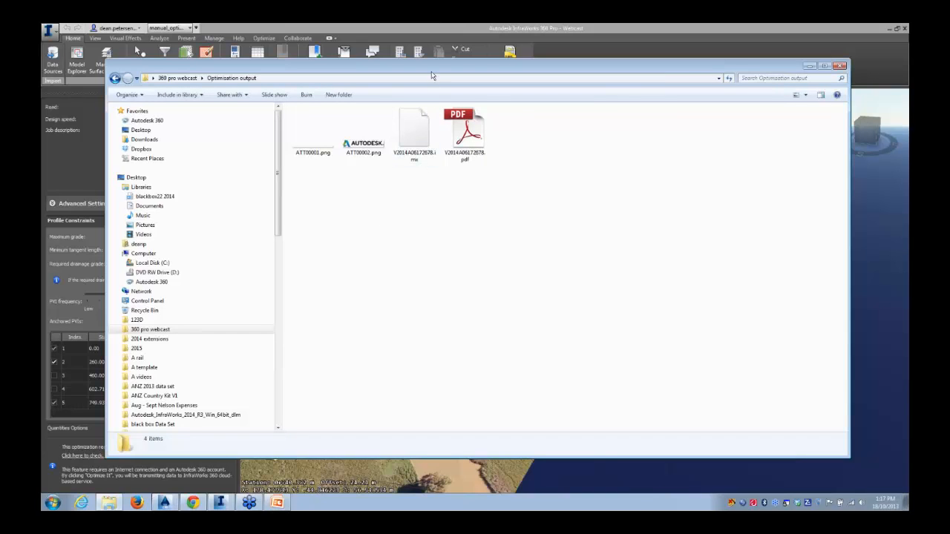
left_click_drag(432, 75, 399, 92)
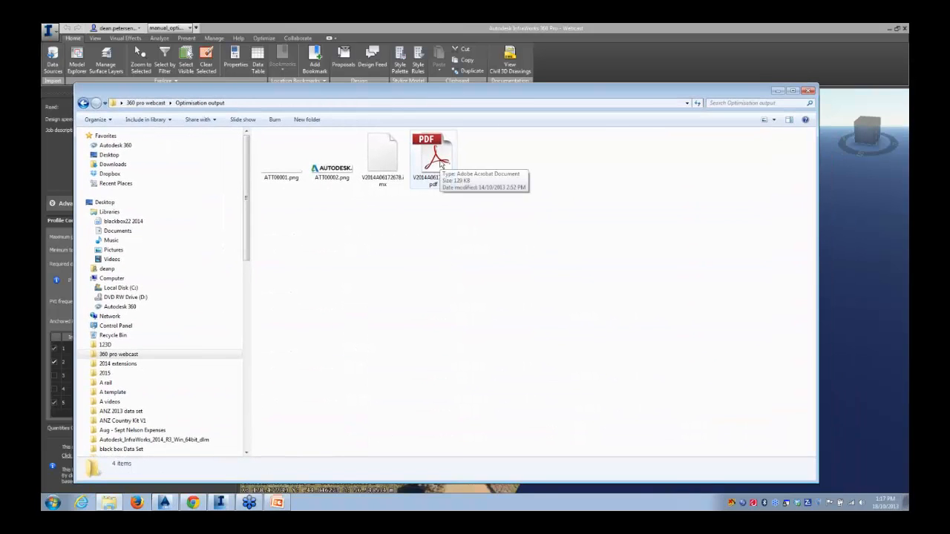
left_click(438, 159)
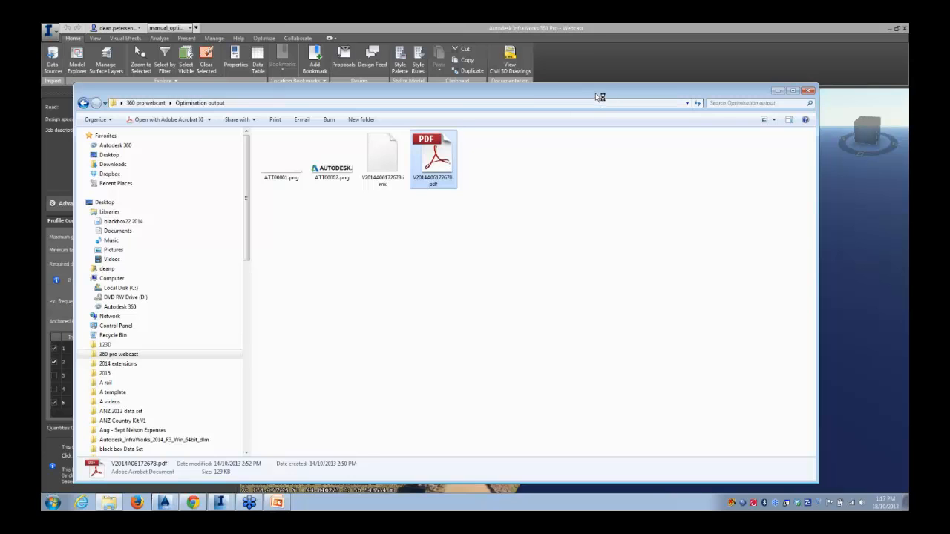
left_click_drag(597, 93, 486, 108)
left_click(667, 105)
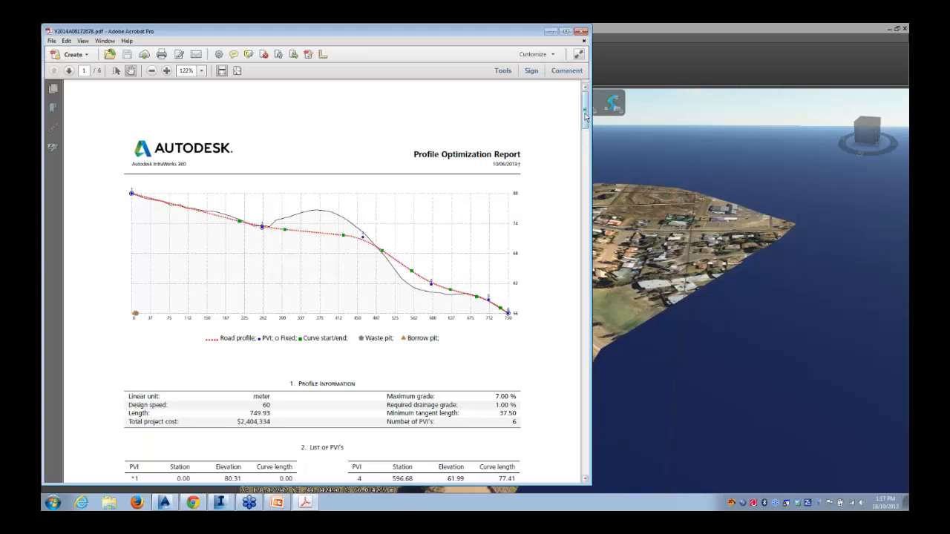
Read through the report's profile, cross-section, earthwork and hauling pages
left_click_drag(586, 116, 588, 156)
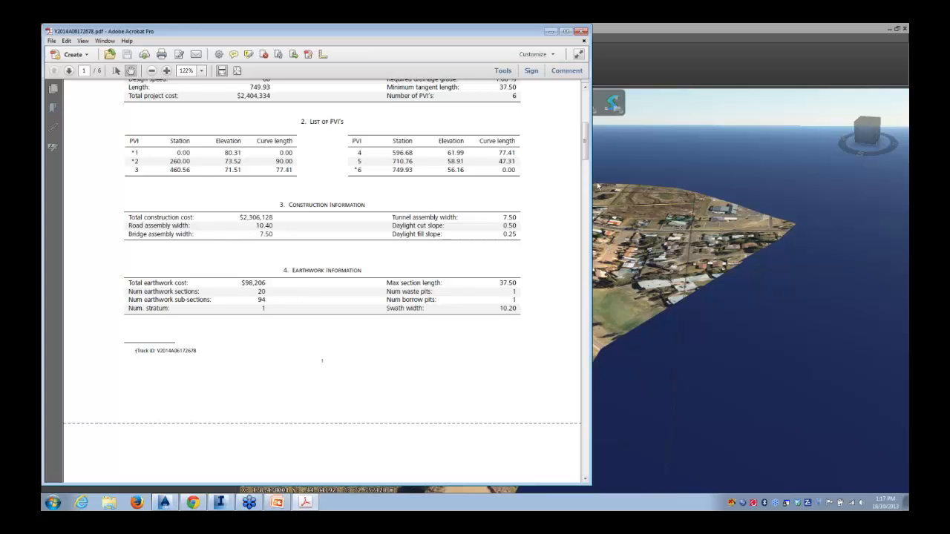
left_click_drag(586, 154, 593, 186)
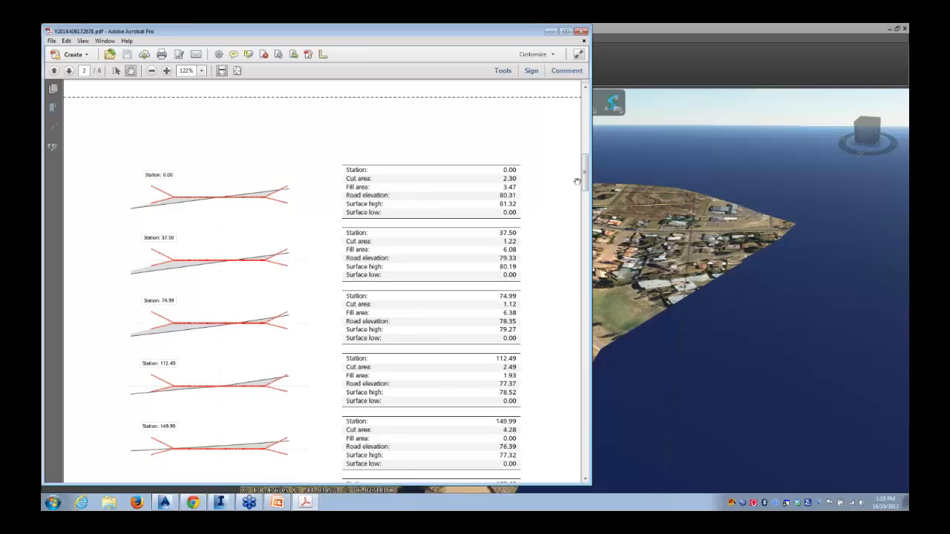
left_click_drag(587, 173, 587, 176)
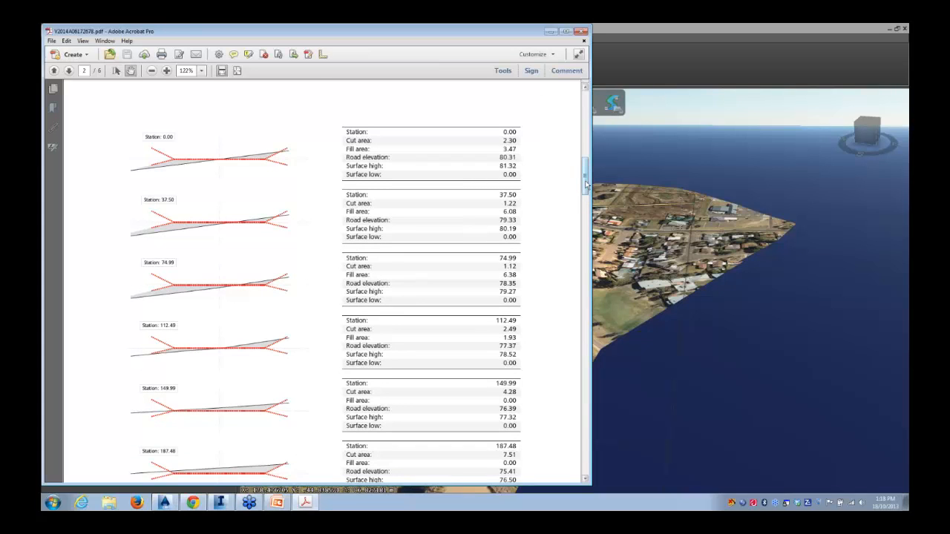
left_click_drag(586, 186, 604, 275)
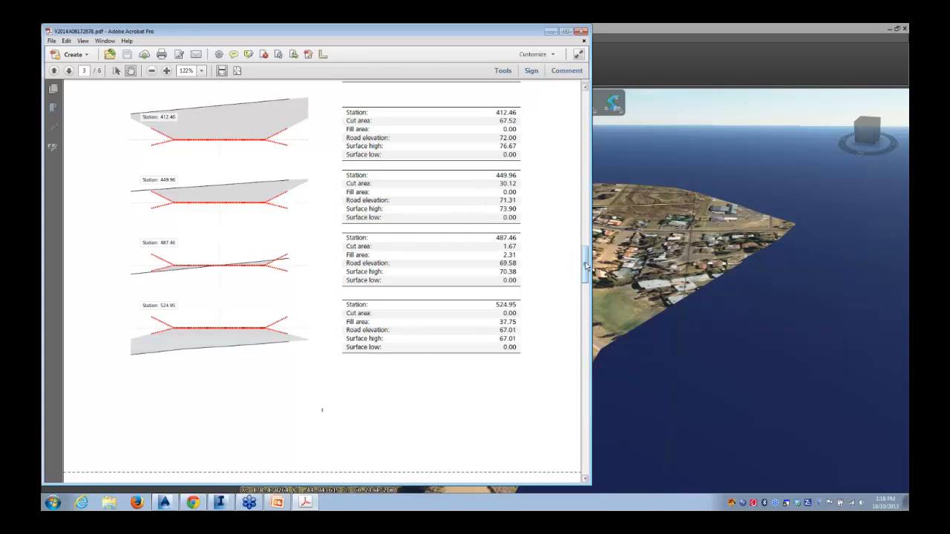
left_click_drag(584, 266, 598, 337)
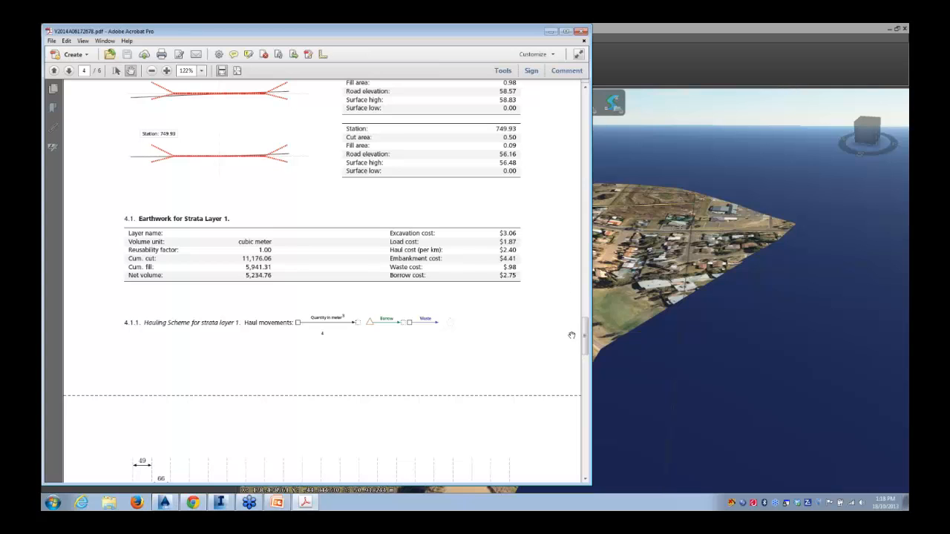
left_click_drag(586, 343, 586, 349)
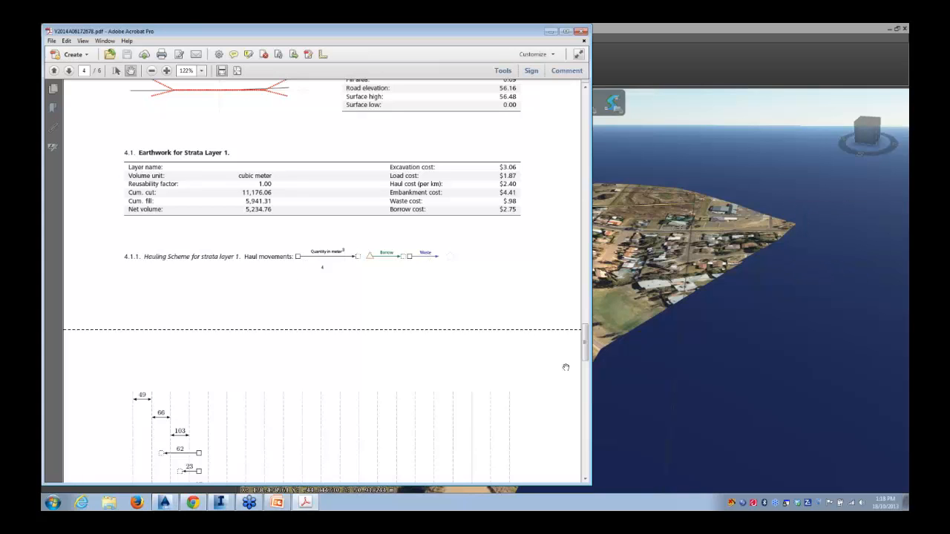
scroll(588, 361, "down", 4)
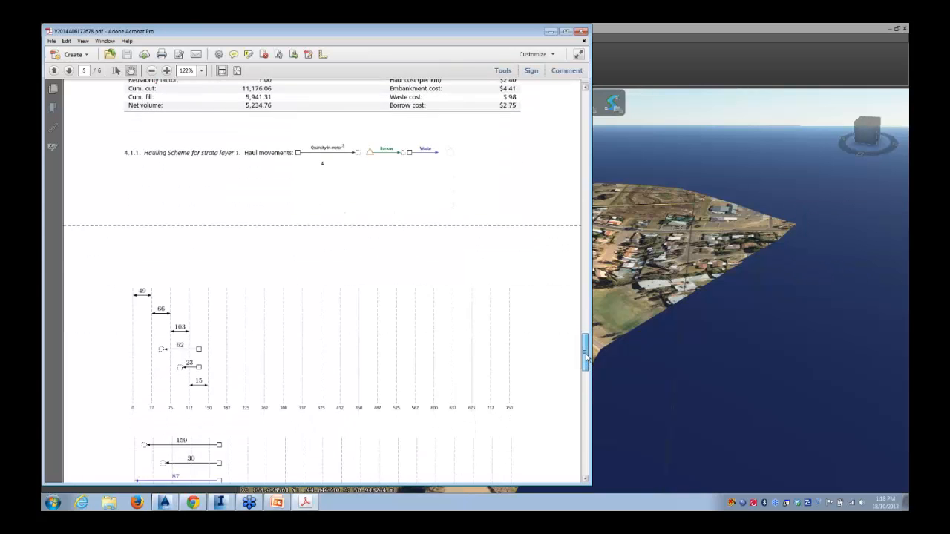
scroll(587, 362, "down", 5)
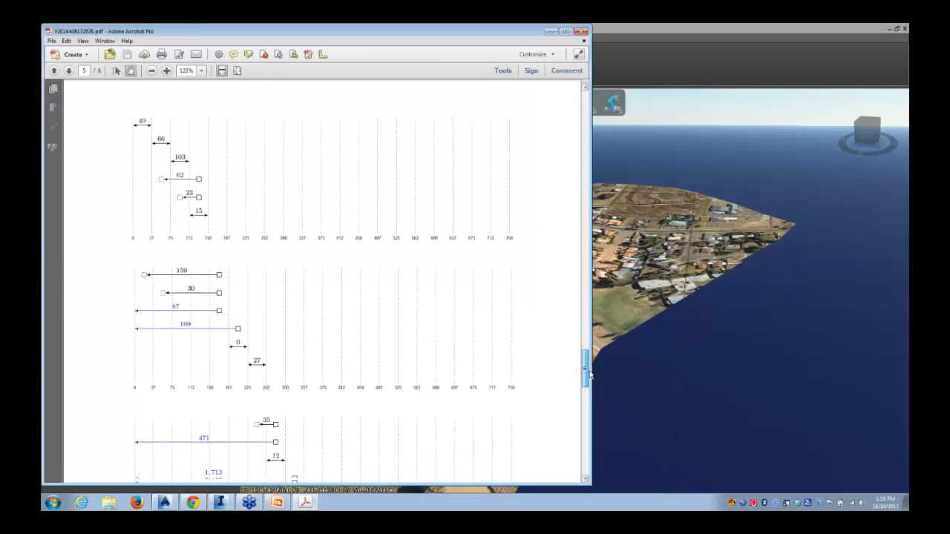
Close the optimization report and the Corridor Vertical Optimization panel
left_click_drag(592, 380, 586, 450)
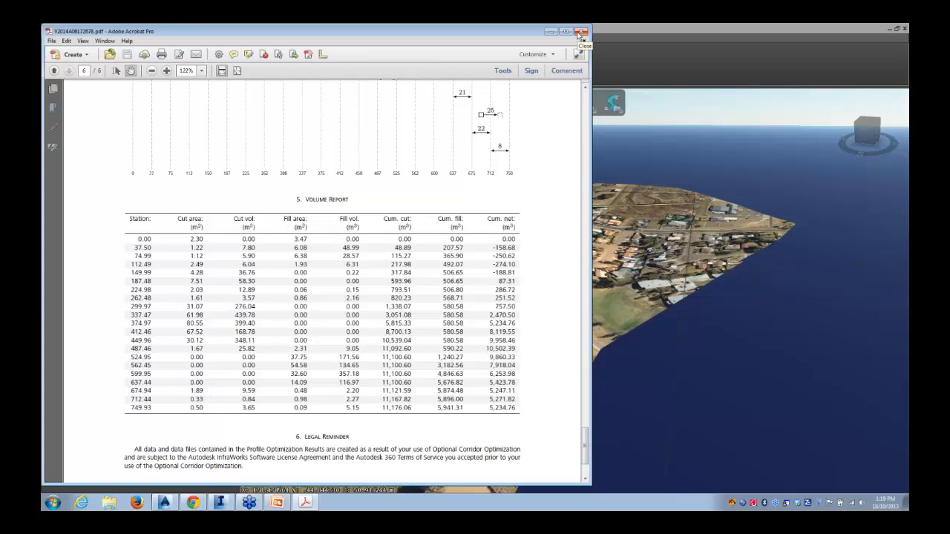
left_click(581, 33)
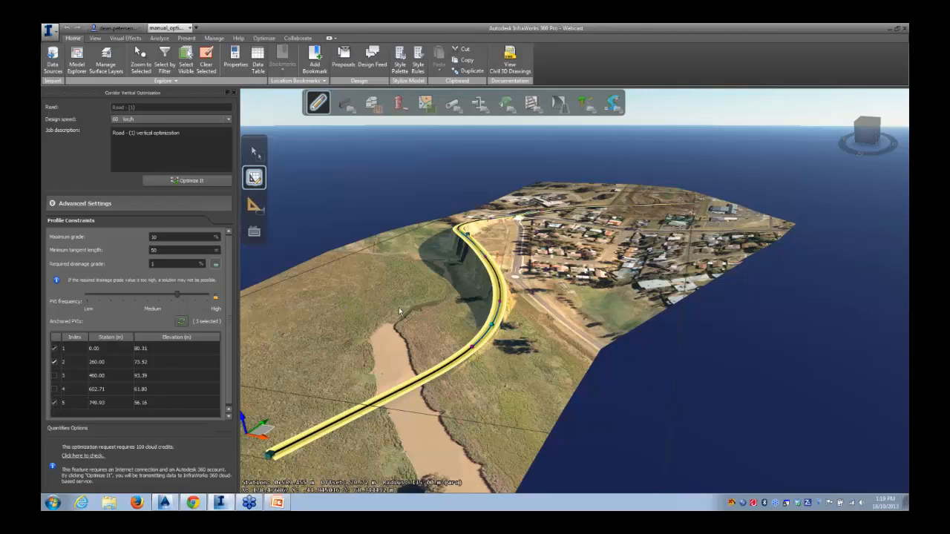
left_click_drag(402, 307, 395, 311)
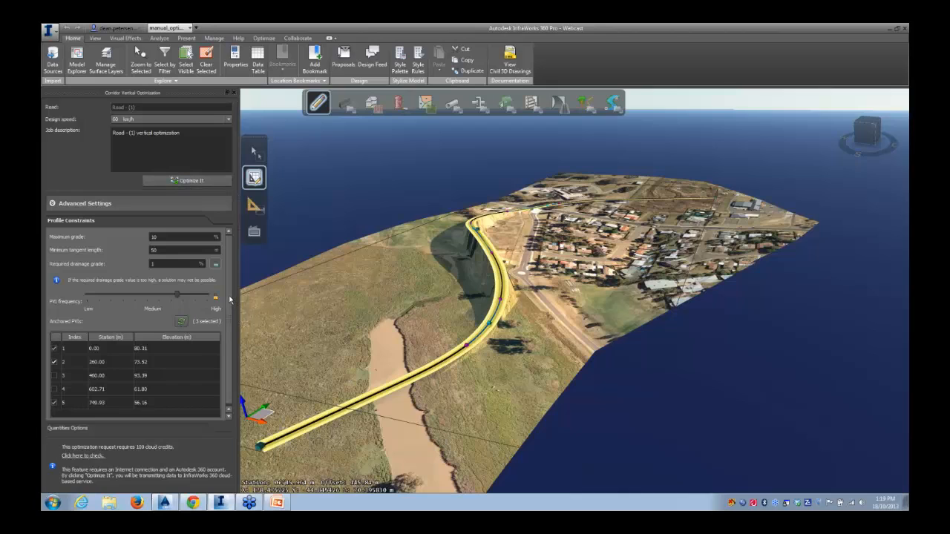
left_click_drag(229, 300, 230, 307)
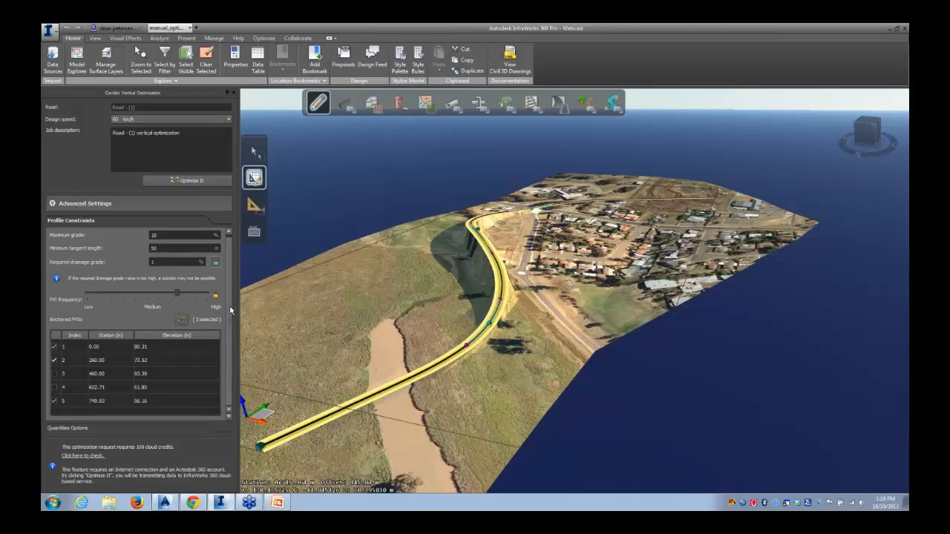
left_click(233, 94)
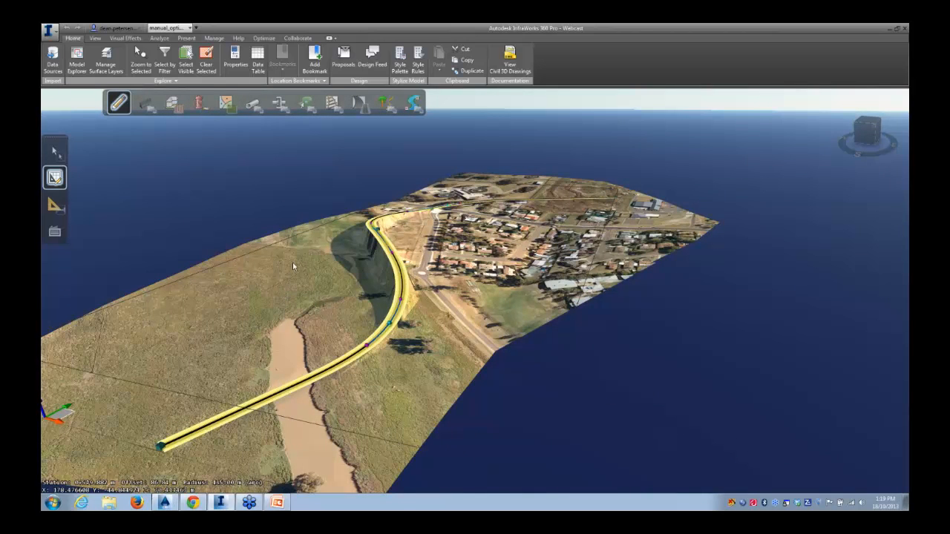
Add the Autodesk IMX file V2014A06172678.imx from the 360 pro webcast Optimisation output folder as a data source
left_click(49, 58)
left_click(64, 123)
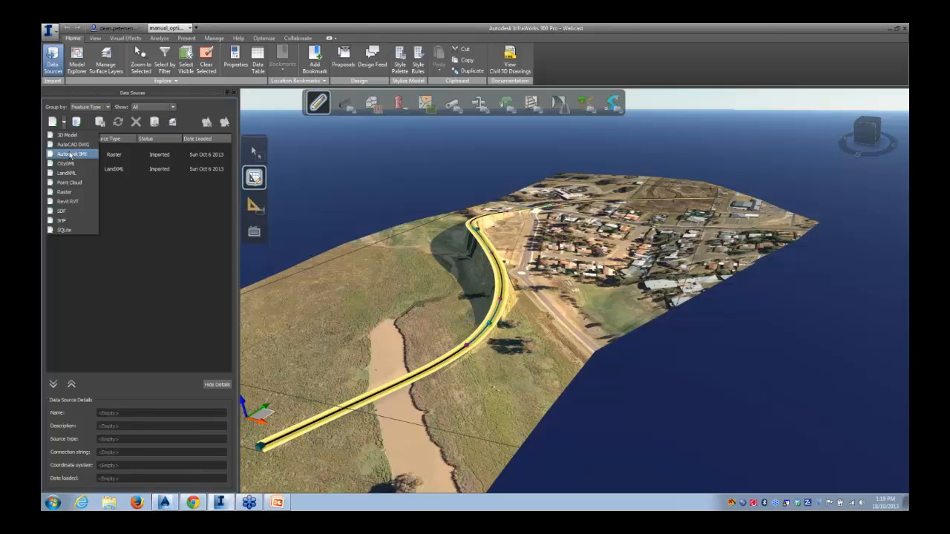
left_click(70, 153)
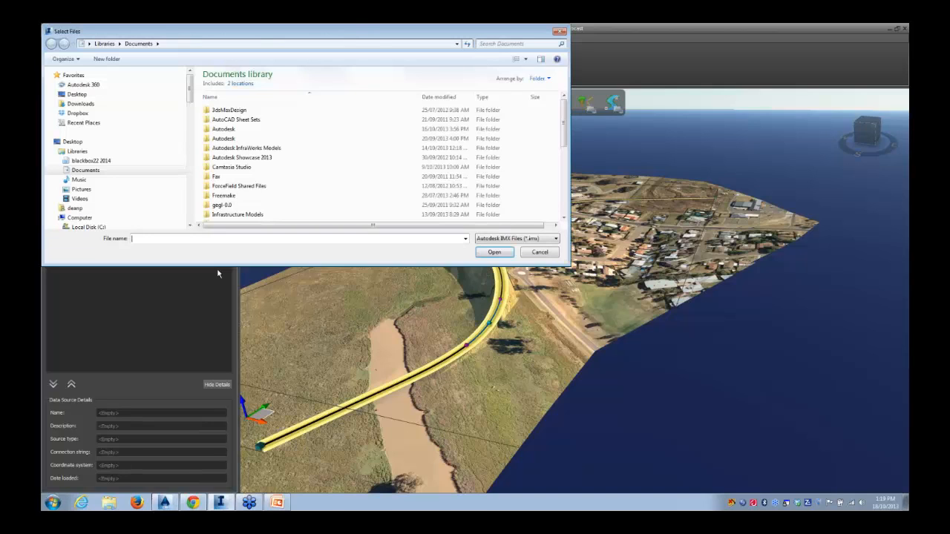
left_click(75, 142)
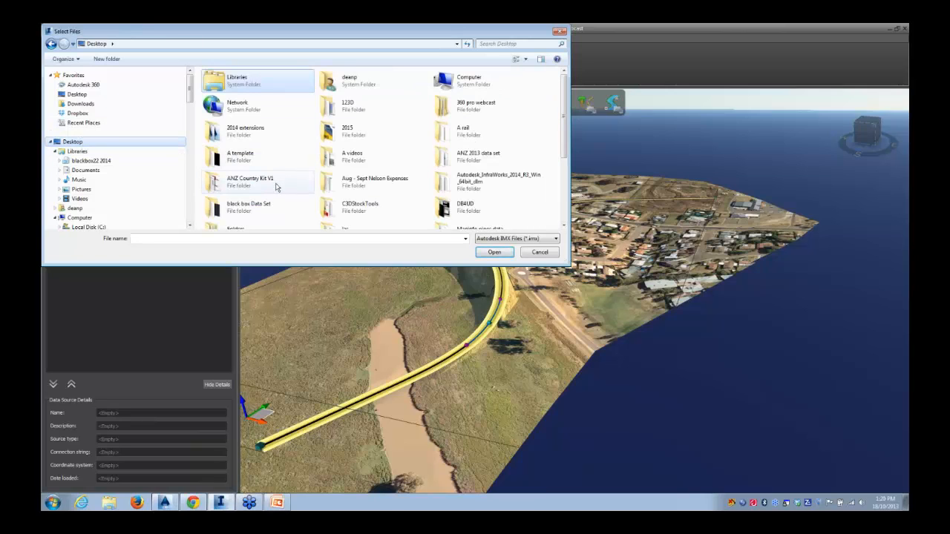
double_click(487, 109)
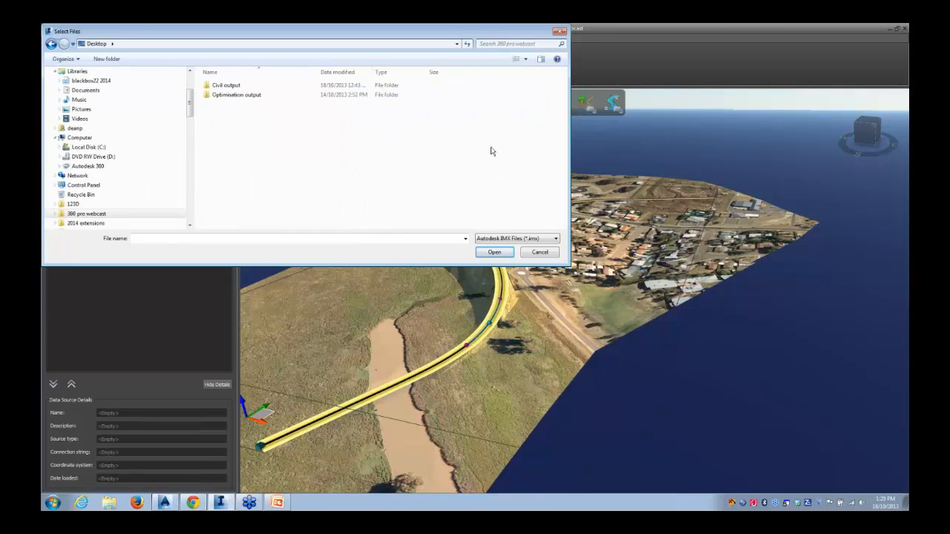
double_click(229, 95)
left_click(236, 101)
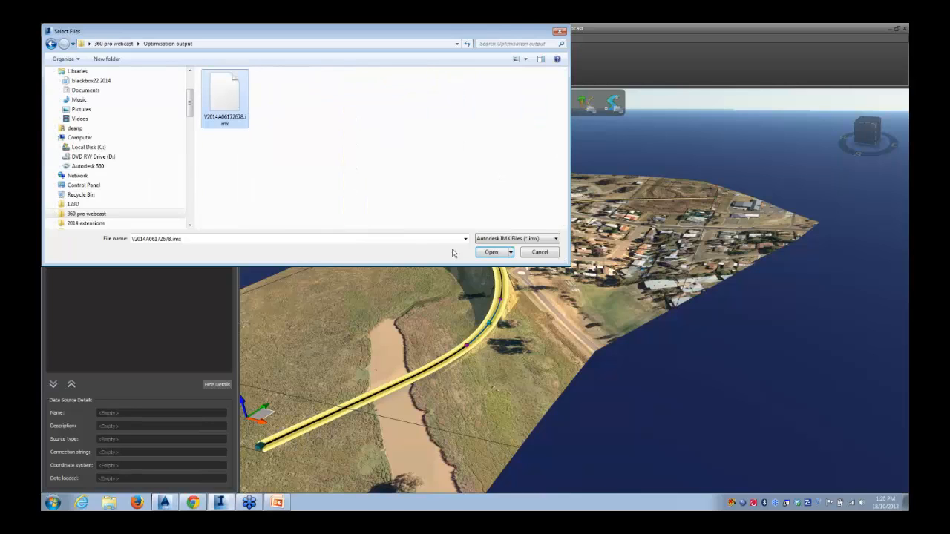
left_click(486, 252)
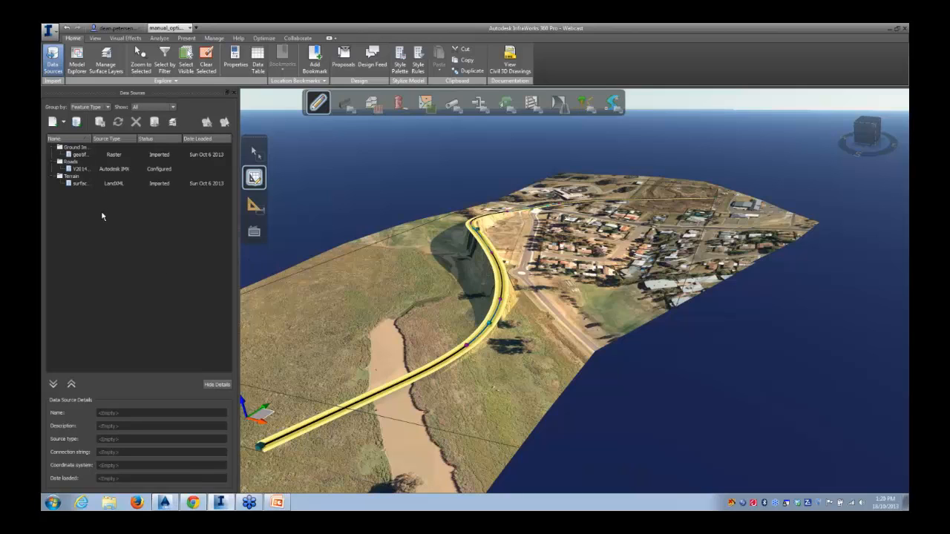
Refresh the V2014A06172678 - ROADS data source to bring the optimized road into the model
left_click(79, 170)
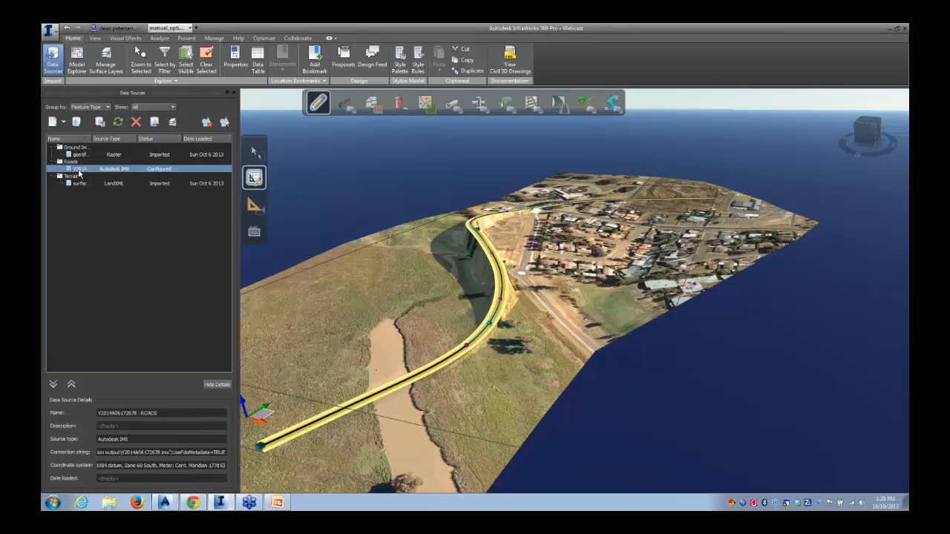
left_click_drag(89, 139, 147, 142)
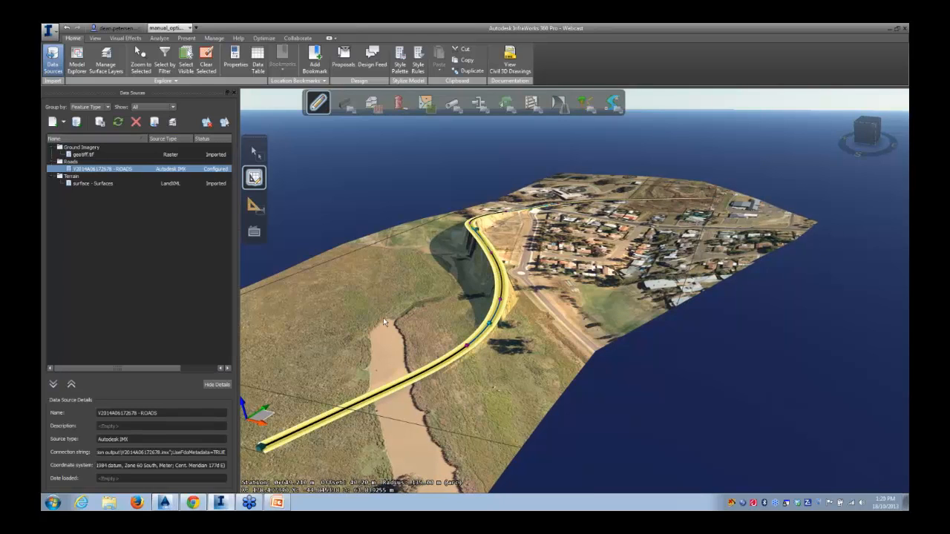
left_click(118, 123)
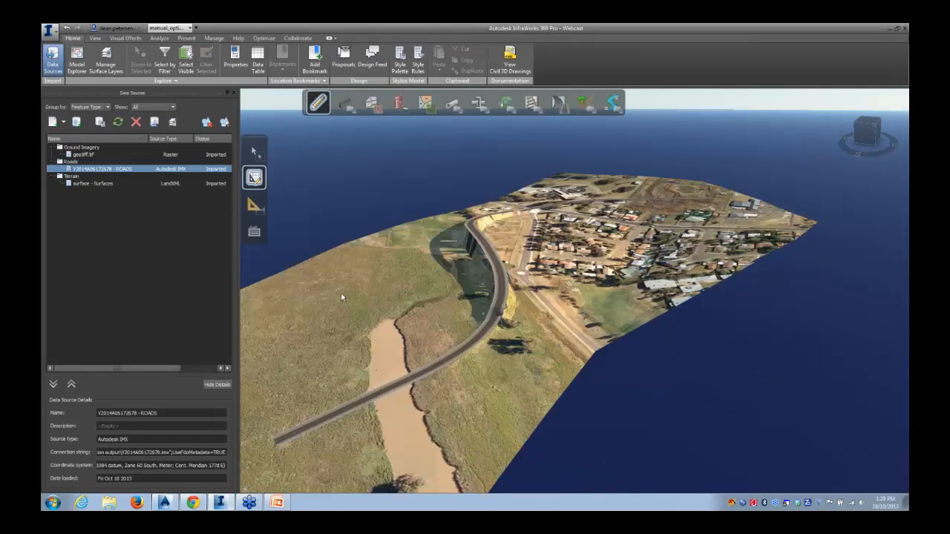
Inspect the imported optimized road and its cuts and fills from several 3D viewpoints
left_click_drag(345, 297, 443, 298)
scroll(443, 298, "up", 5)
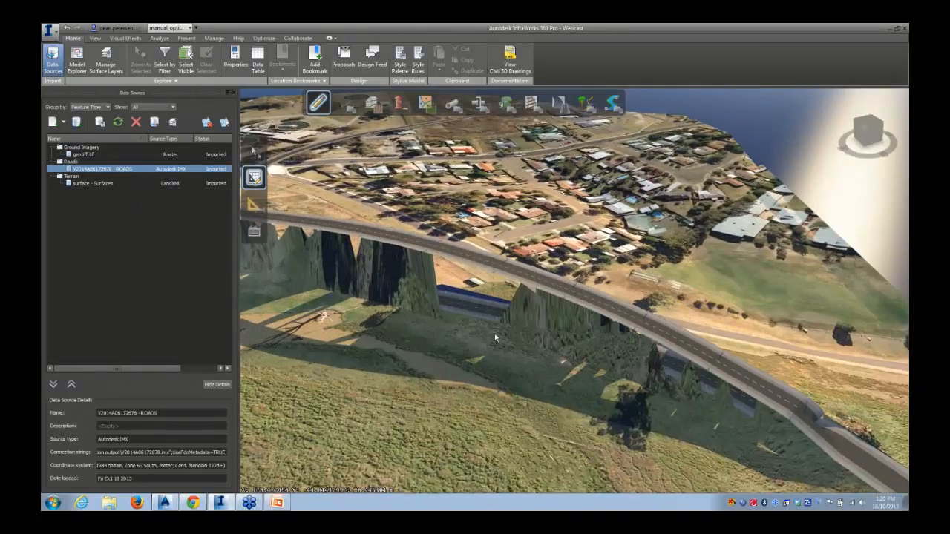
left_click_drag(495, 338, 381, 339)
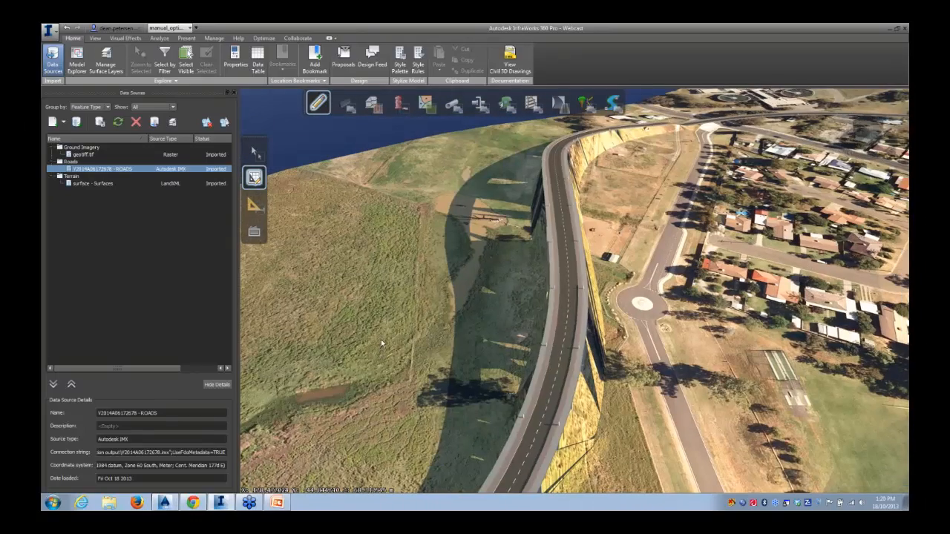
left_click(565, 238)
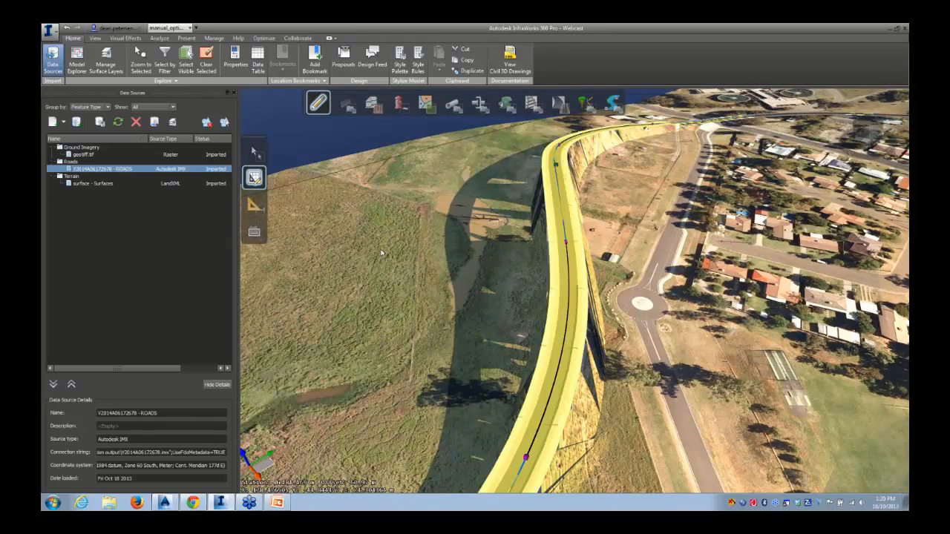
left_click(417, 261)
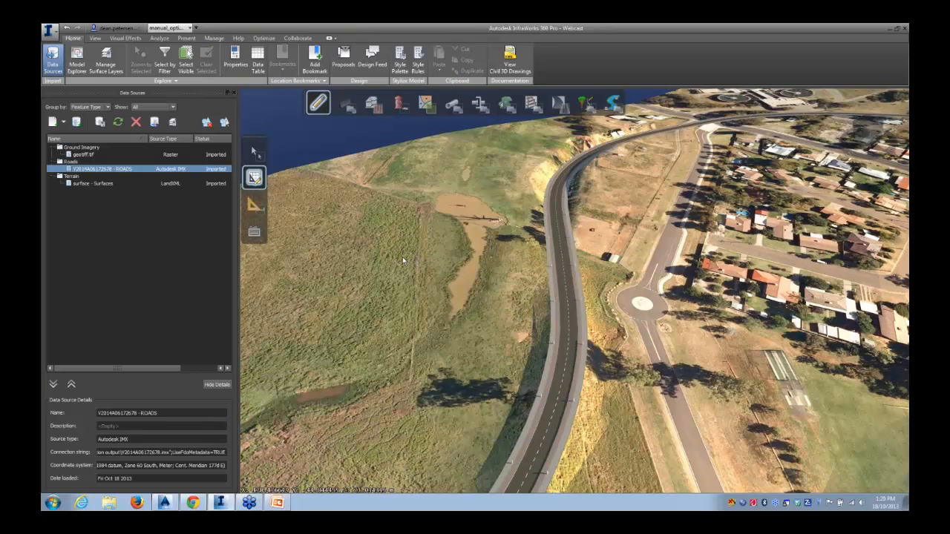
left_click_drag(403, 260, 423, 213)
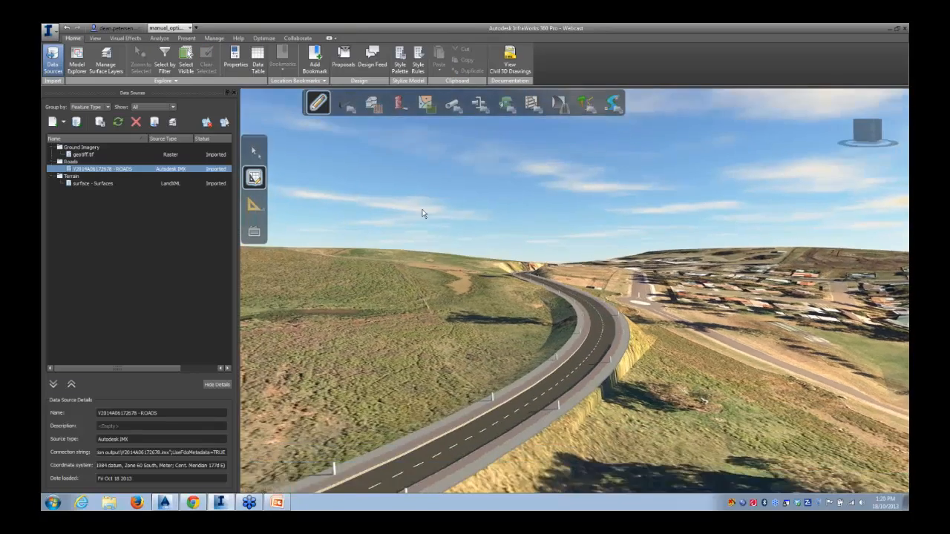
mouse_move(497, 303)
left_mouse_down()
mouse_move(534, 331)
mouse_move(536, 386)
left_mouse_up()
right_click_drag(460, 349, 540, 471)
right_click_drag(432, 292, 464, 479)
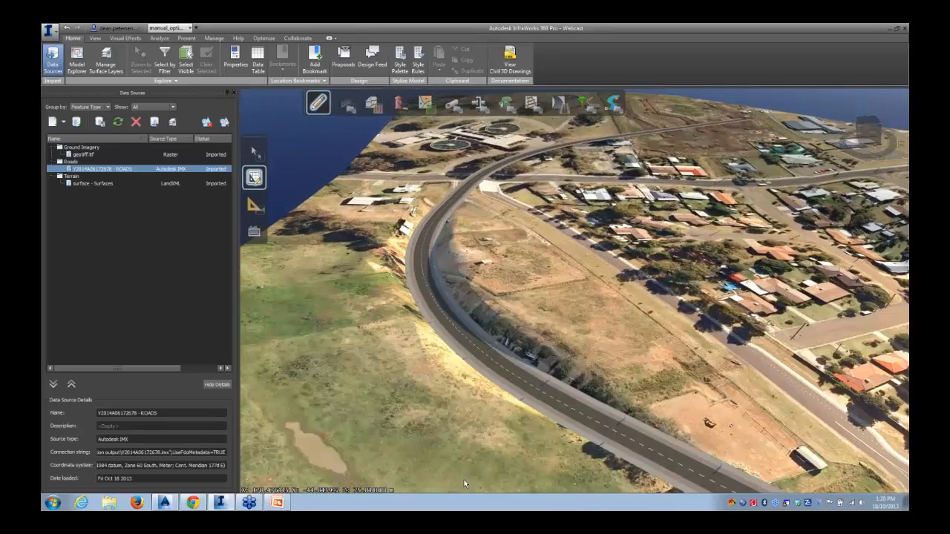
left_click_drag(464, 480, 424, 362)
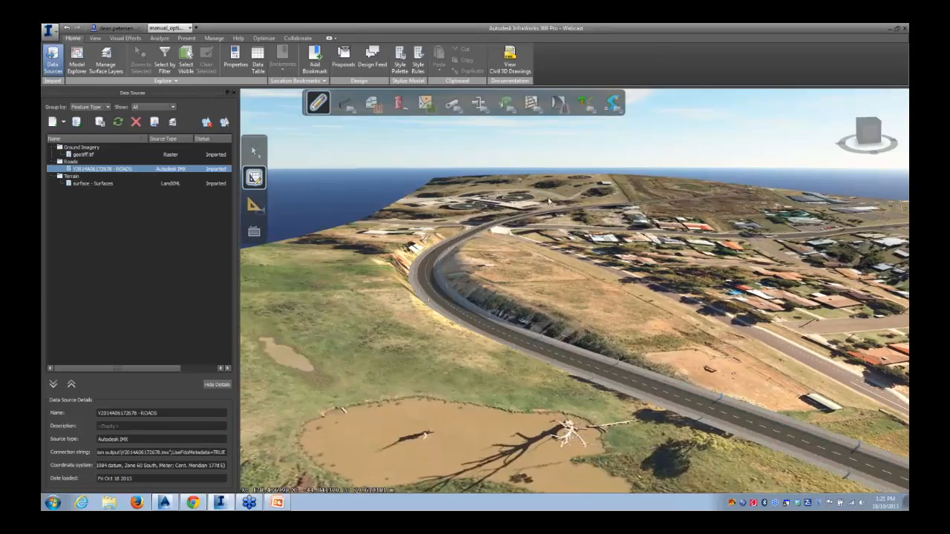
left_click_drag(669, 322, 339, 303)
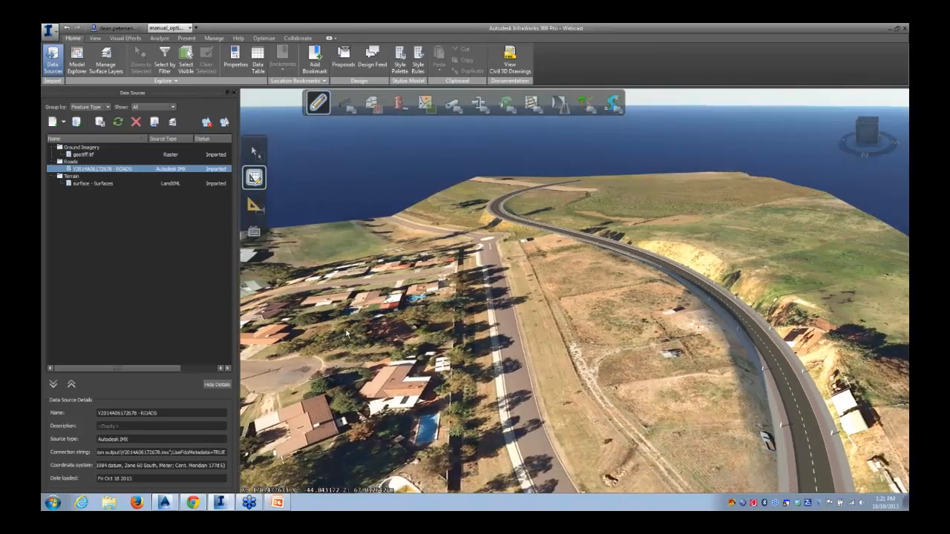
left_click_drag(619, 348, 455, 356)
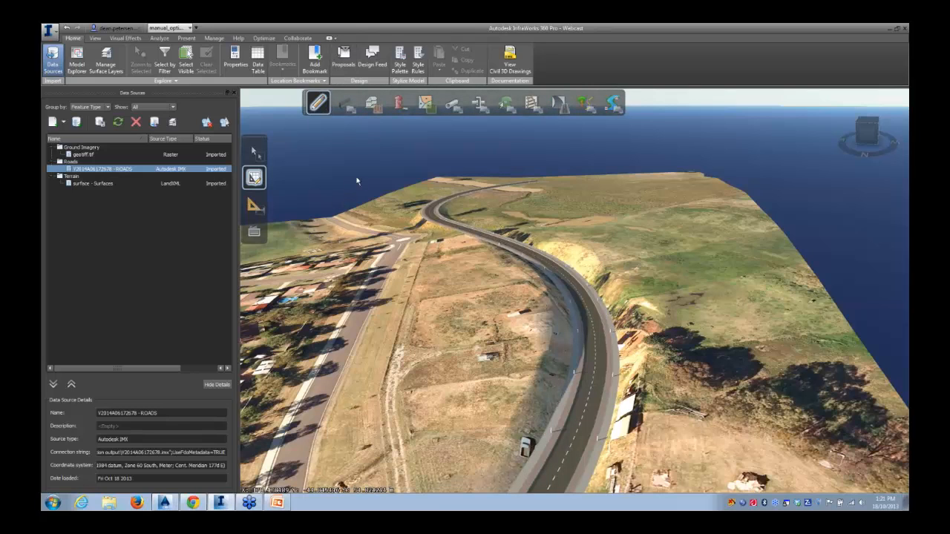
Switch the active proposal to intersections
left_click(344, 65)
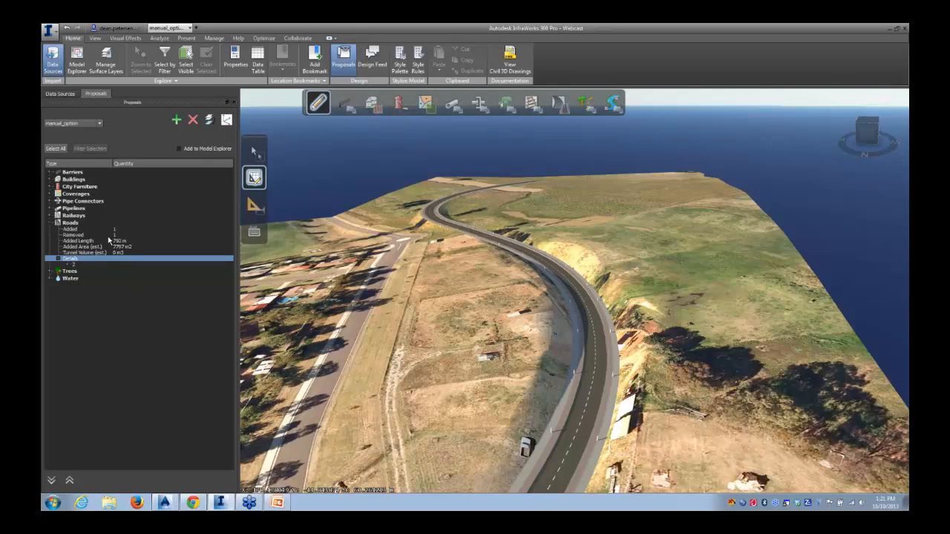
left_click(99, 125)
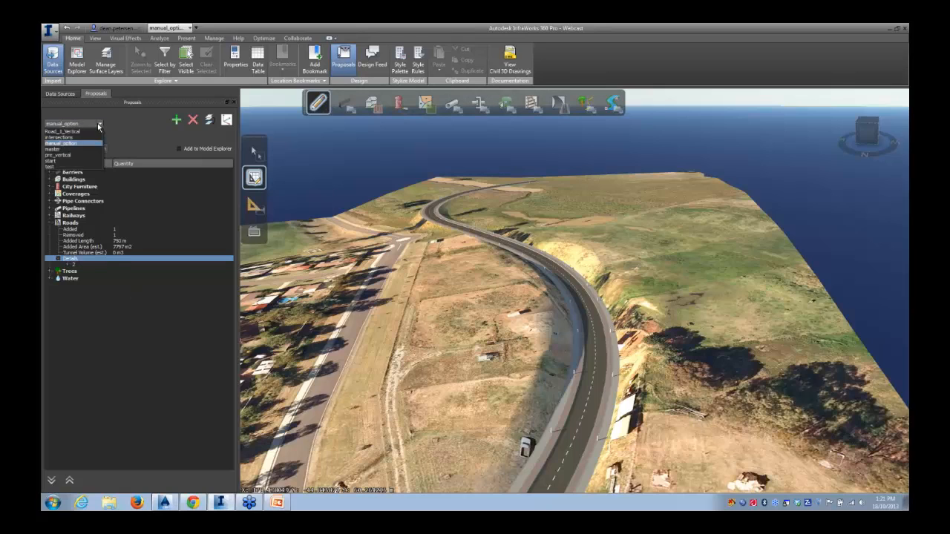
left_click(59, 144)
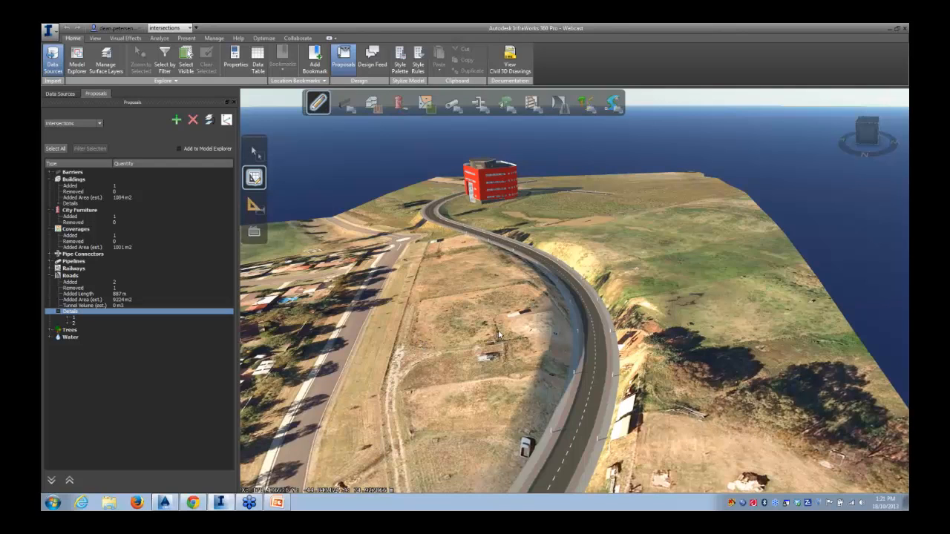
Examine the intersections proposal's roads and building from several 3D viewpoints
middle_click_drag(499, 336, 492, 232)
middle_click_drag(429, 373, 466, 296)
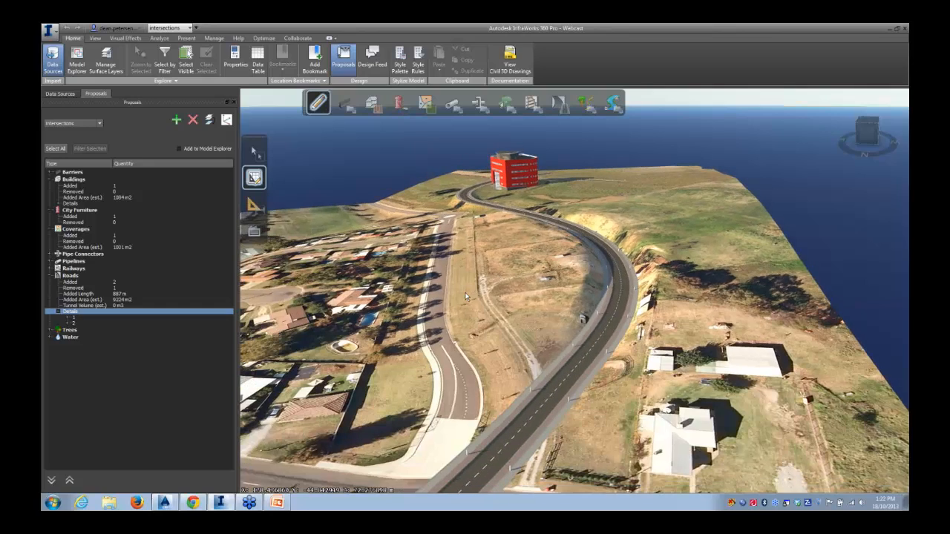
middle_click_drag(408, 363, 549, 450)
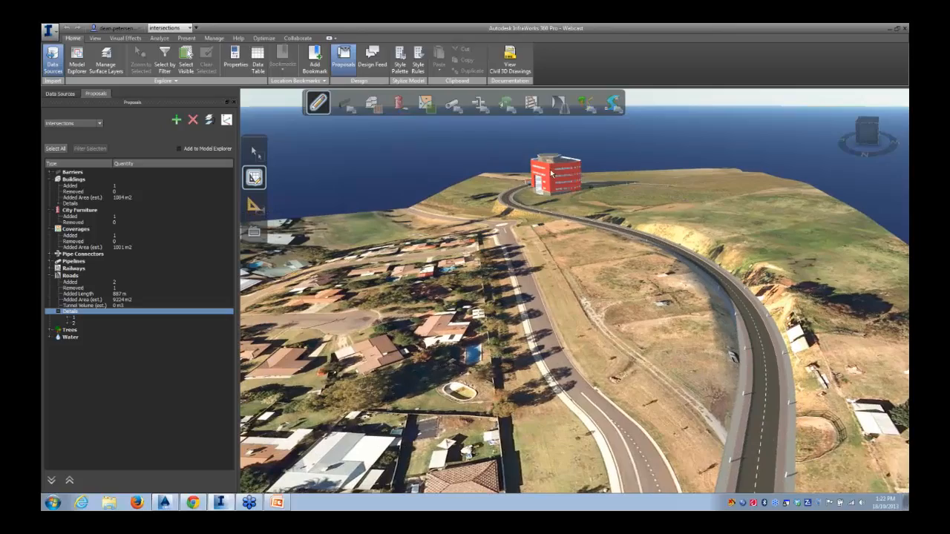
left_click_drag(432, 272, 573, 406)
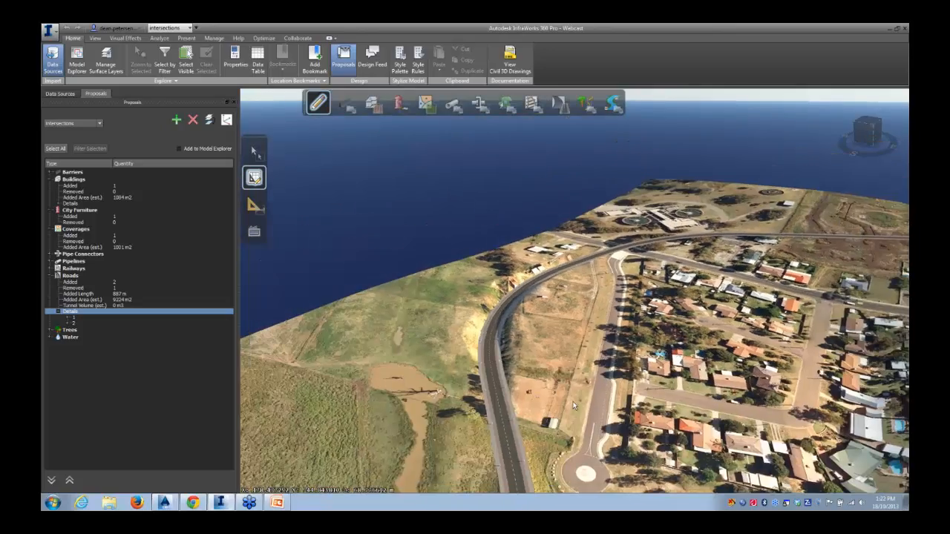
middle_click_drag(573, 405, 631, 179)
middle_click_drag(474, 426, 507, 244)
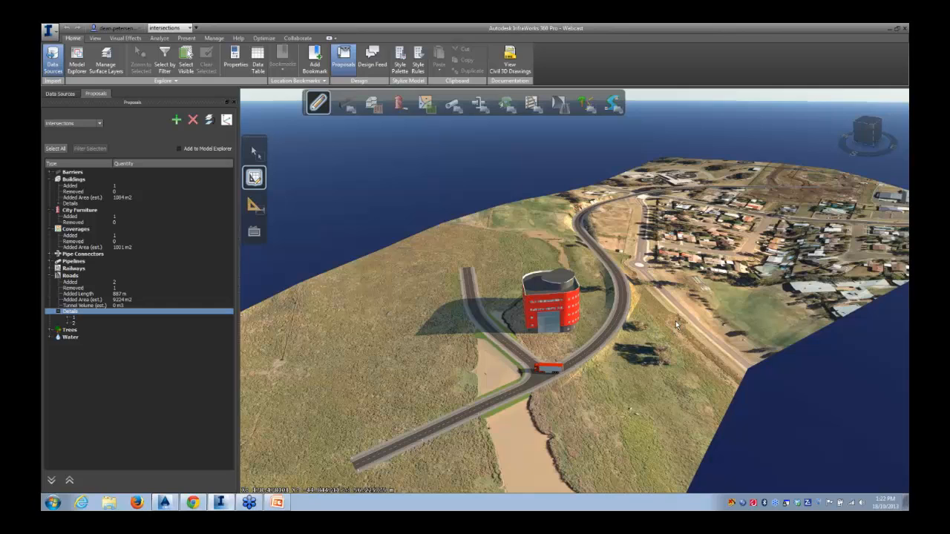
left_click_drag(677, 323, 591, 325)
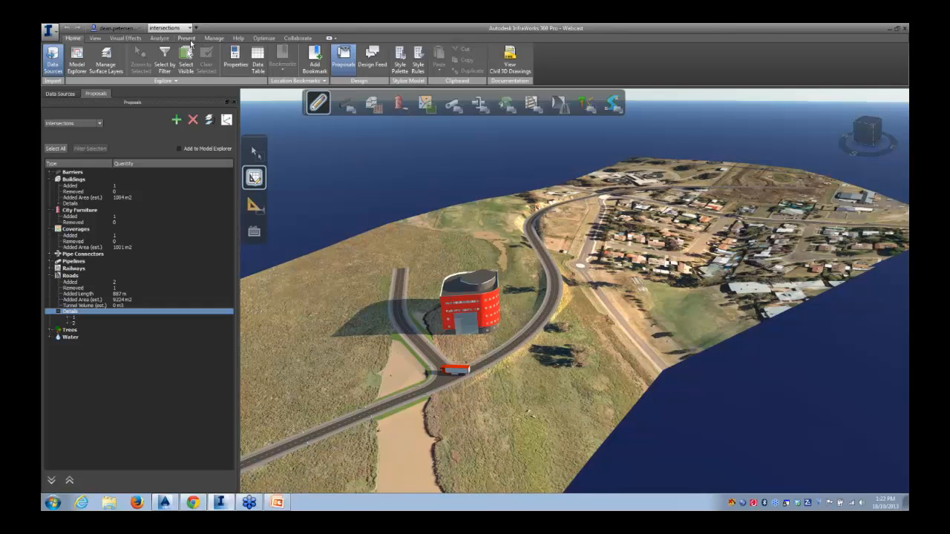
Open the Sight Distance analysis, select the road, and analyse it with Stopping Sight Distance, Forward, on Lane - (1)
left_click(159, 38)
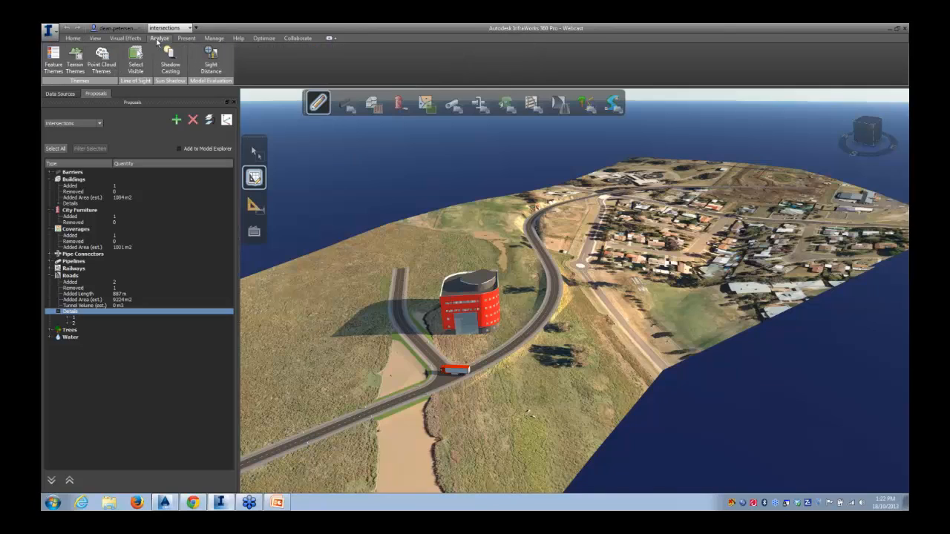
left_click(211, 58)
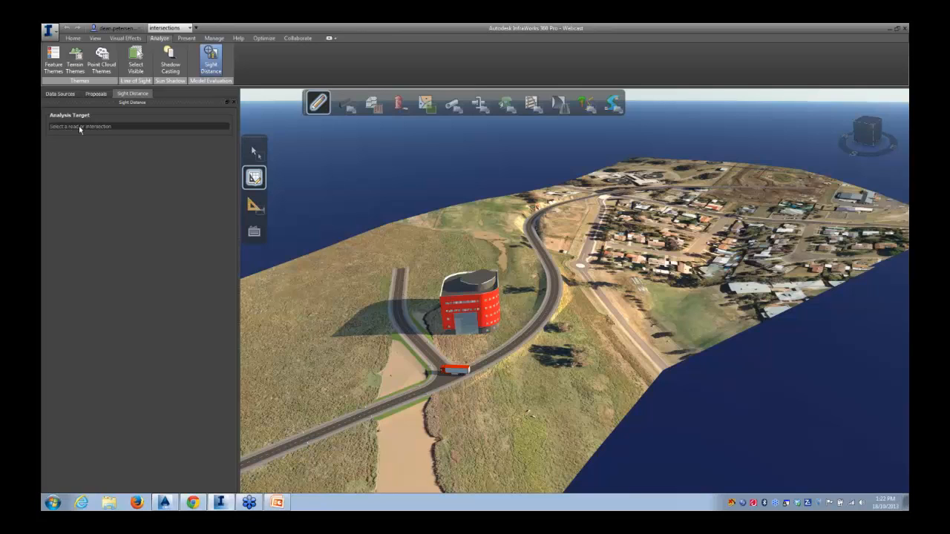
left_click(552, 266)
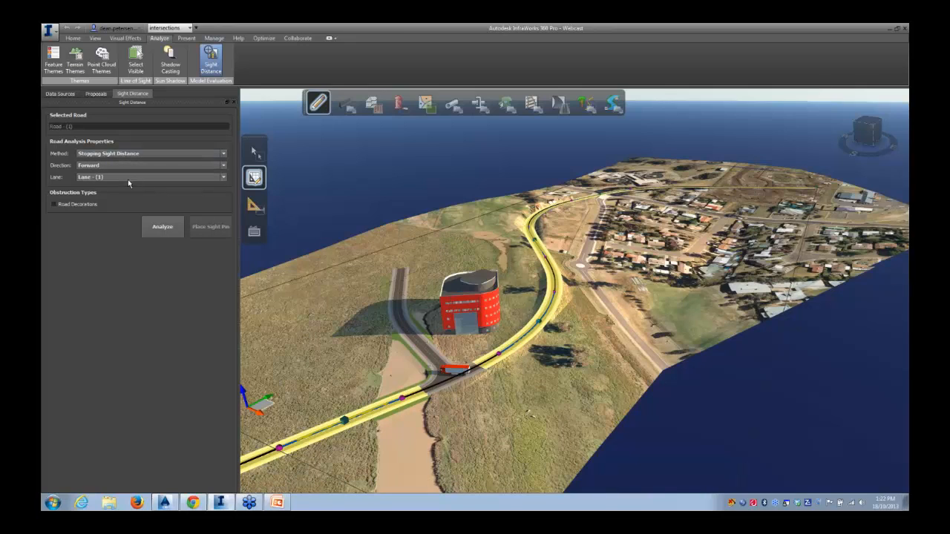
left_click(224, 154)
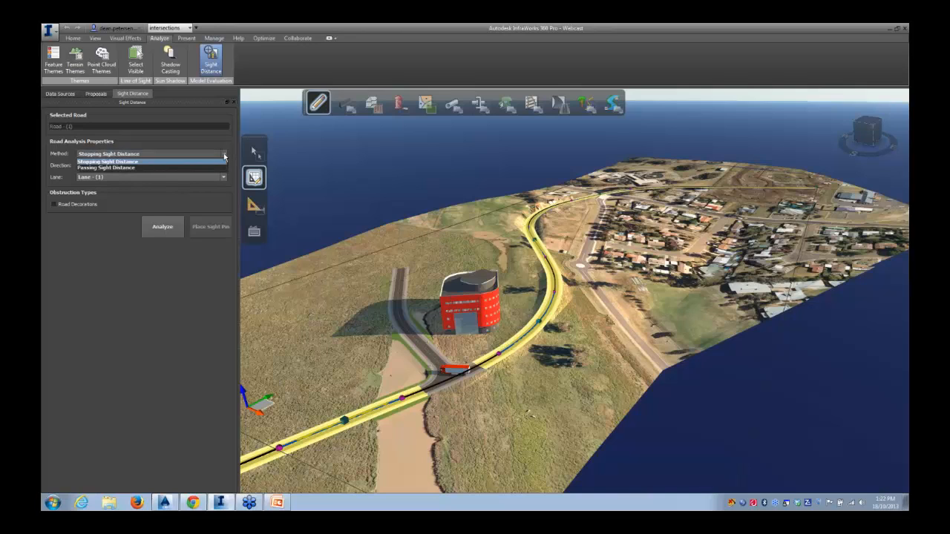
left_click(176, 155)
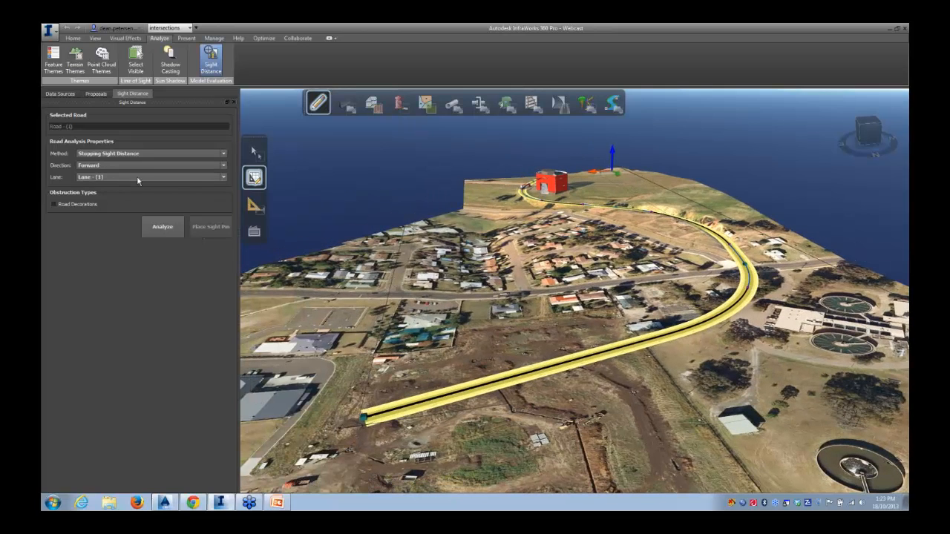
left_click(221, 179)
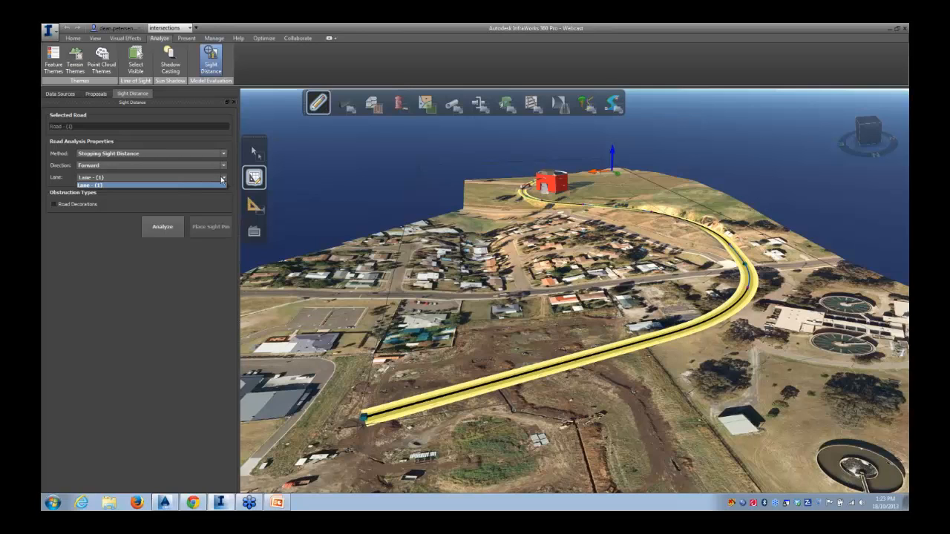
left_click(221, 178)
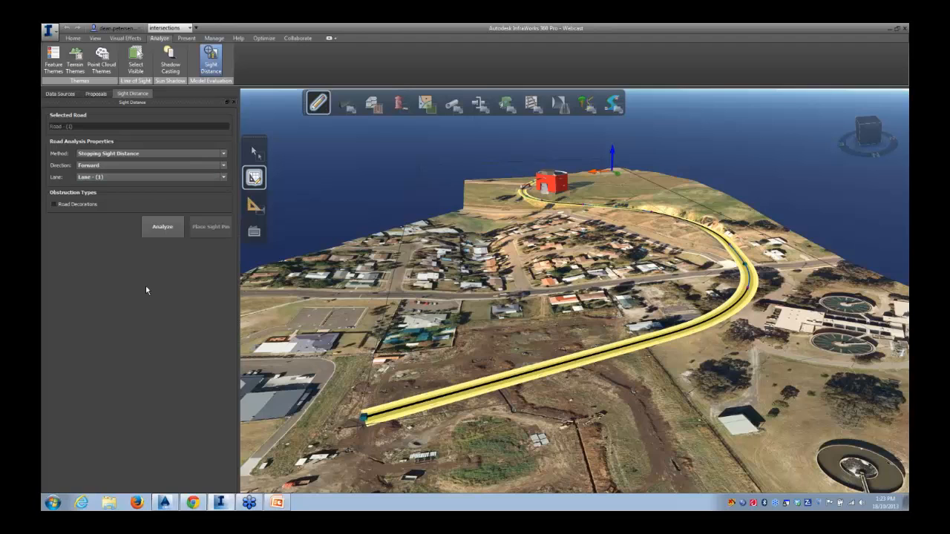
left_click(161, 227)
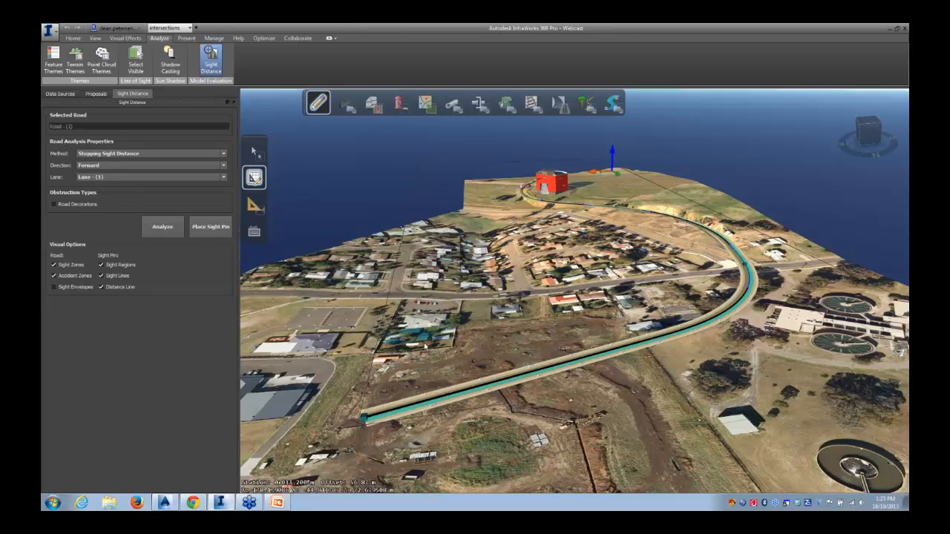
Move the red truck off the road onto the grass beside the intersection near the building
left_click(358, 210)
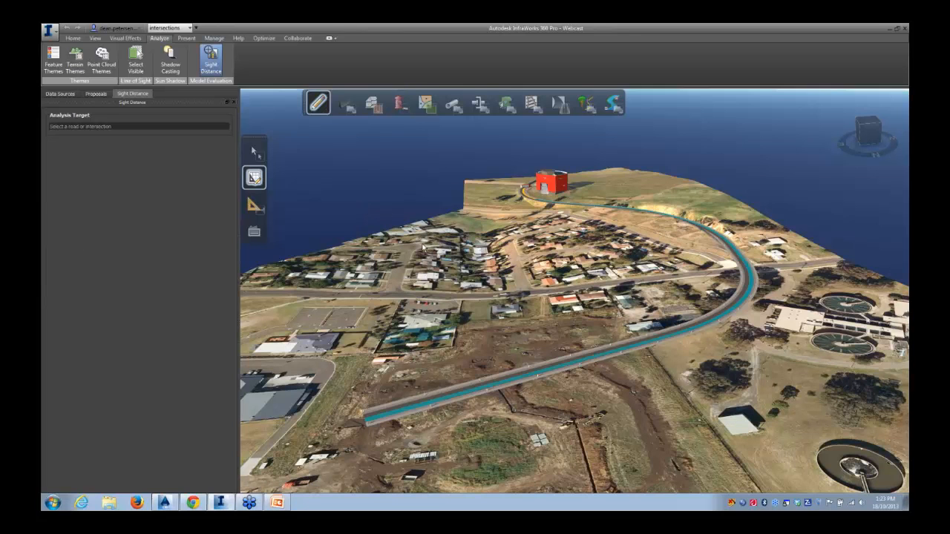
scroll(693, 289, "up", 3)
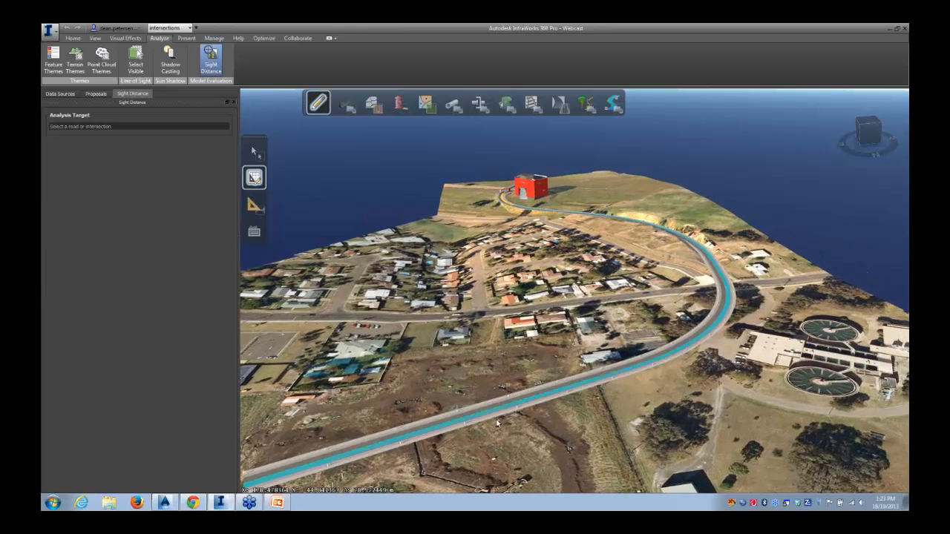
middle_click_drag(504, 234, 551, 421)
scroll(534, 345, "up", 5)
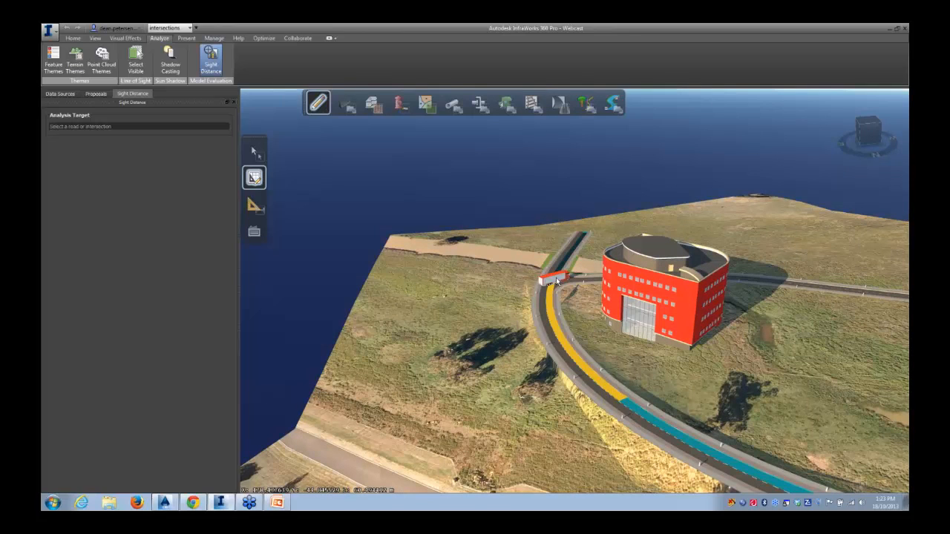
left_click(556, 276)
left_click_drag(556, 276, 520, 279)
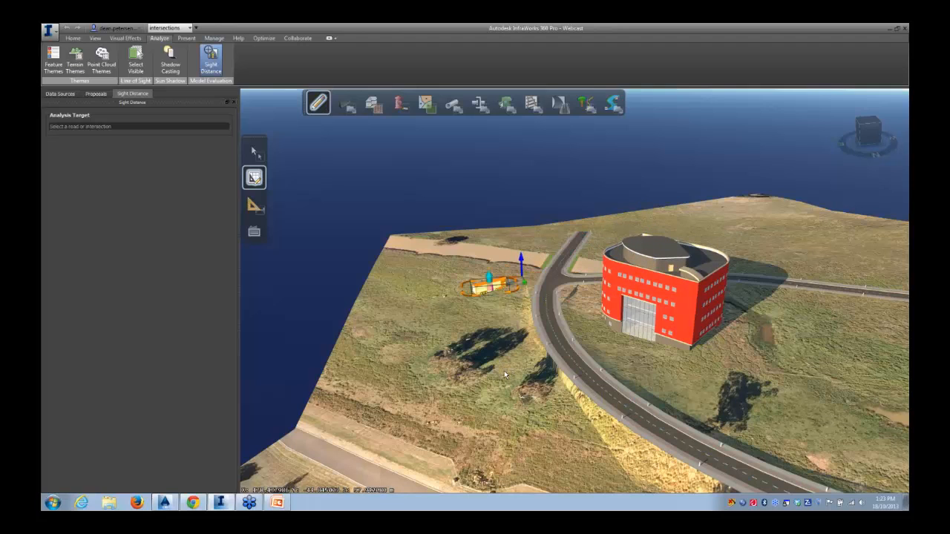
left_click(503, 370)
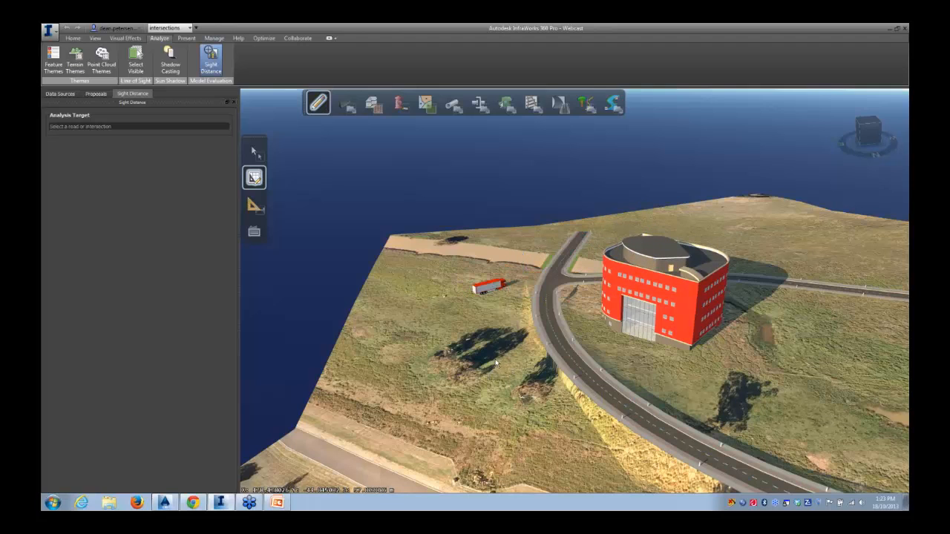
Select the road and rerun the stopping sight distance analysis
left_click(570, 359)
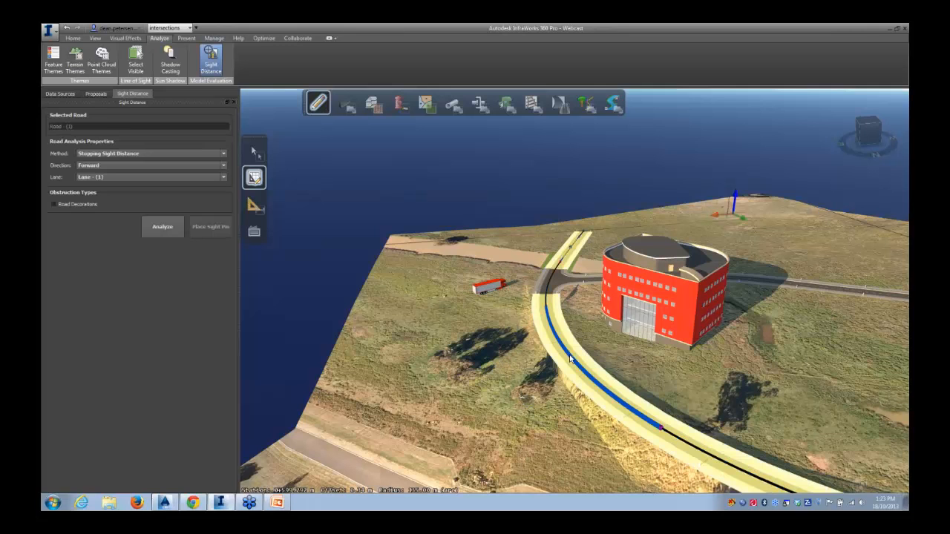
middle_click_drag(485, 383, 461, 393)
scroll(461, 400, "down", 3)
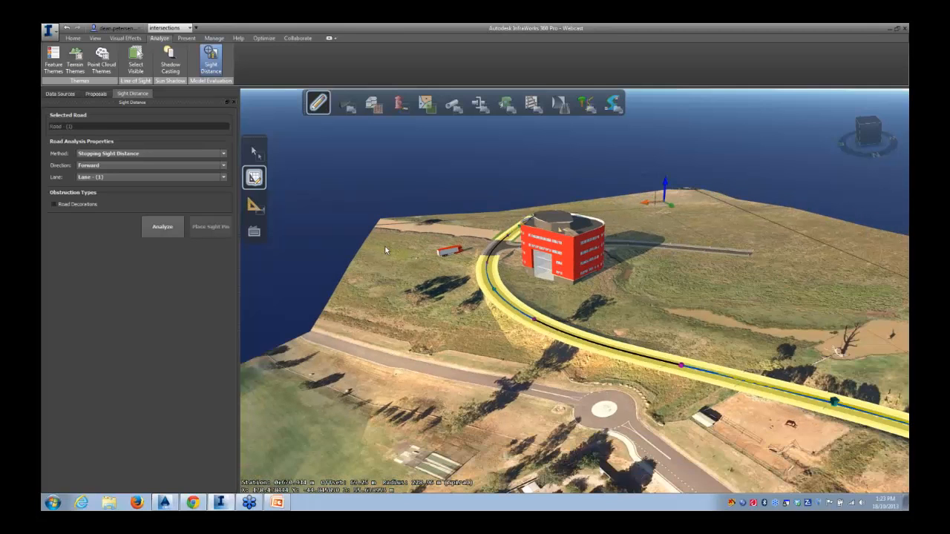
left_click(162, 227)
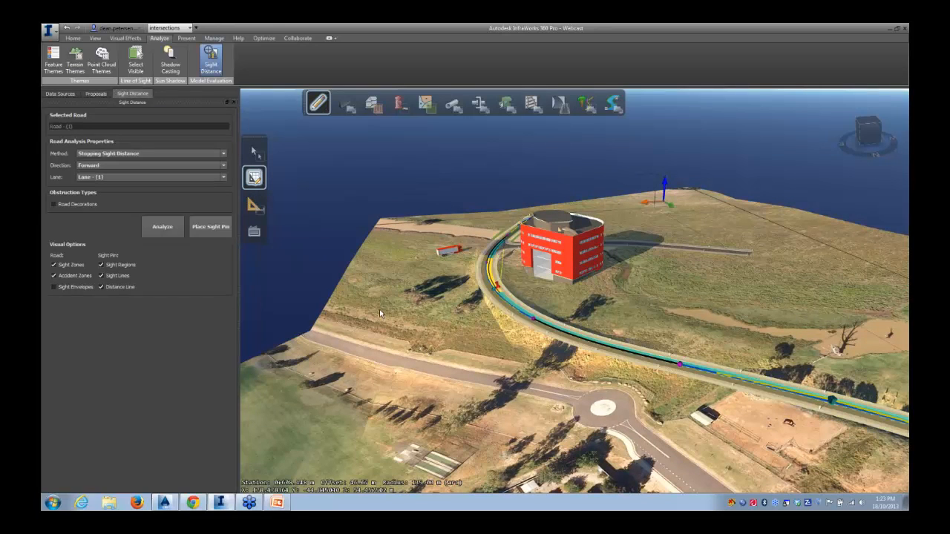
Place a sight pin on the road's curve beside the red building
middle_click_drag(418, 318, 496, 395)
middle_click_drag(468, 377, 514, 355)
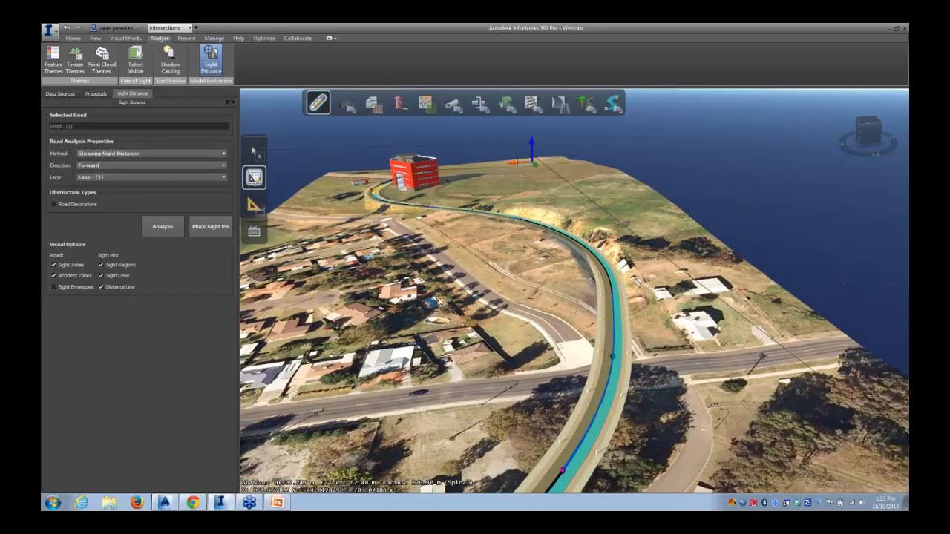
middle_click_drag(440, 299, 479, 417)
middle_click_drag(438, 334, 470, 423)
middle_click_drag(366, 302, 495, 491)
middle_click_drag(431, 360, 506, 411)
scroll(508, 410, "up", 3)
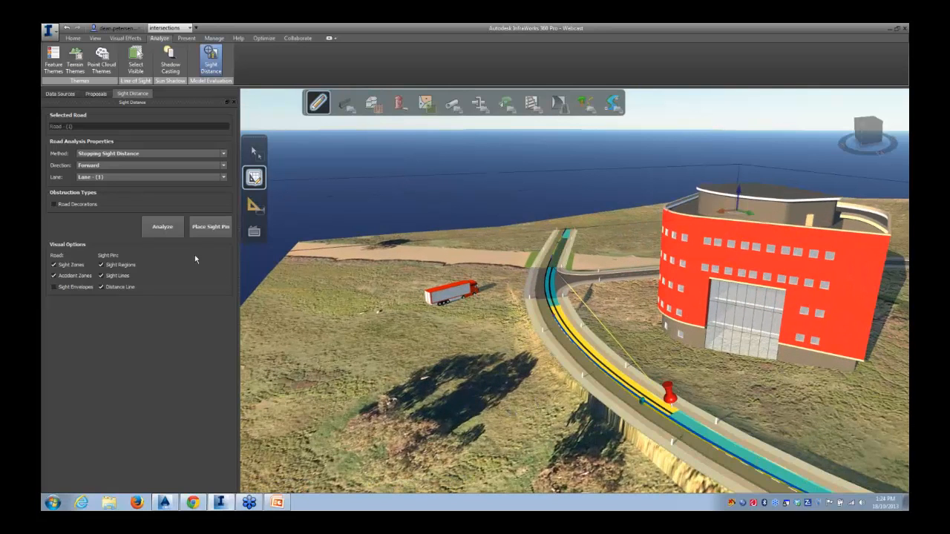
left_click(203, 227)
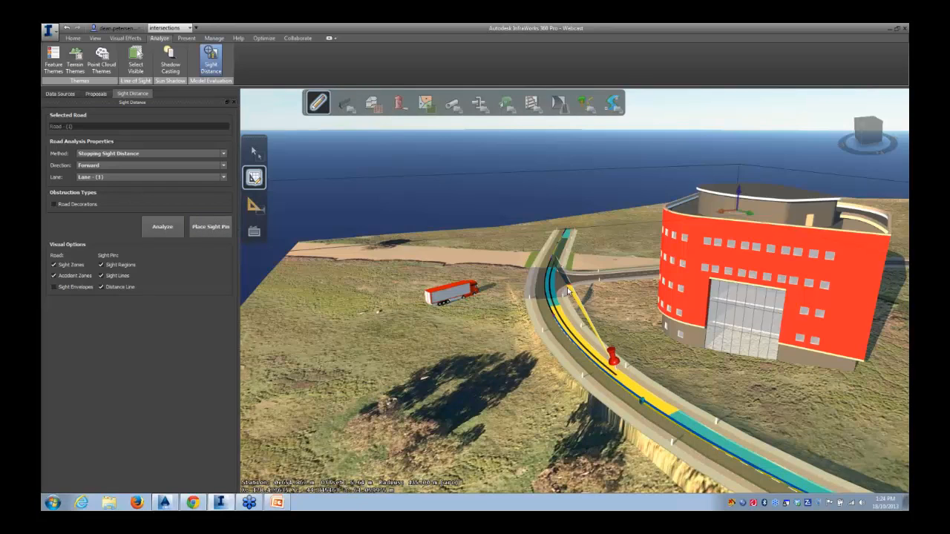
Examine the sight pin and sight zones around the intersection up close
scroll(568, 293, "up", 3)
scroll(569, 290, "up", 5)
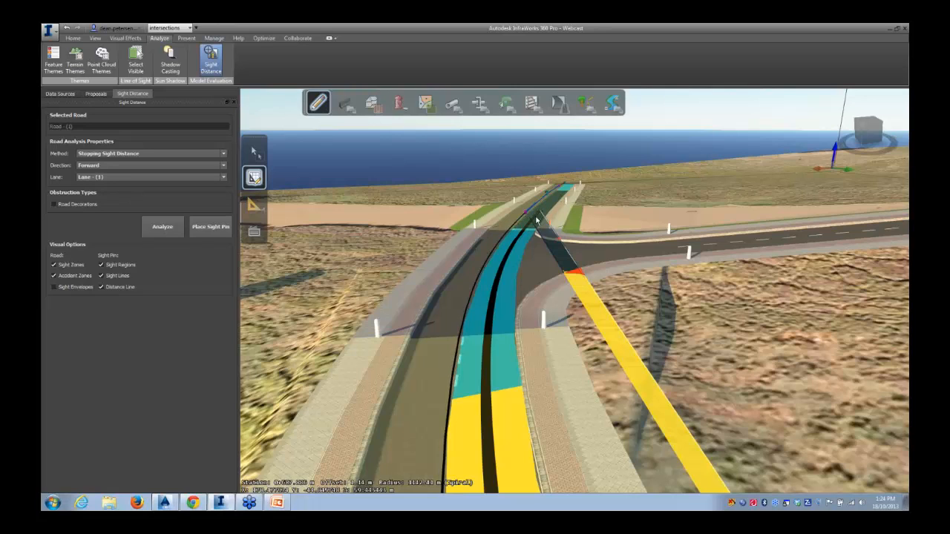
scroll(514, 366, "down", 2)
scroll(514, 366, "down", 2)
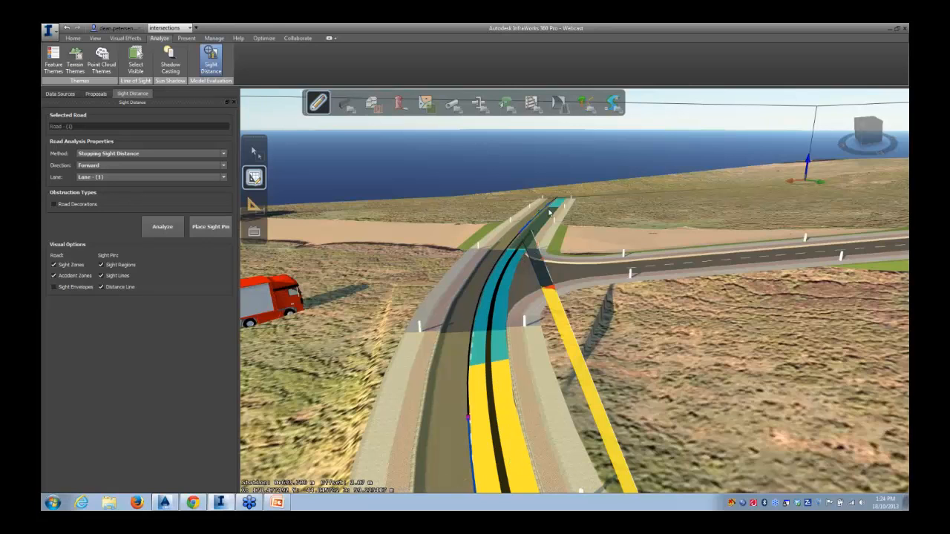
scroll(569, 408, "down", 3)
scroll(566, 291, "down", 3)
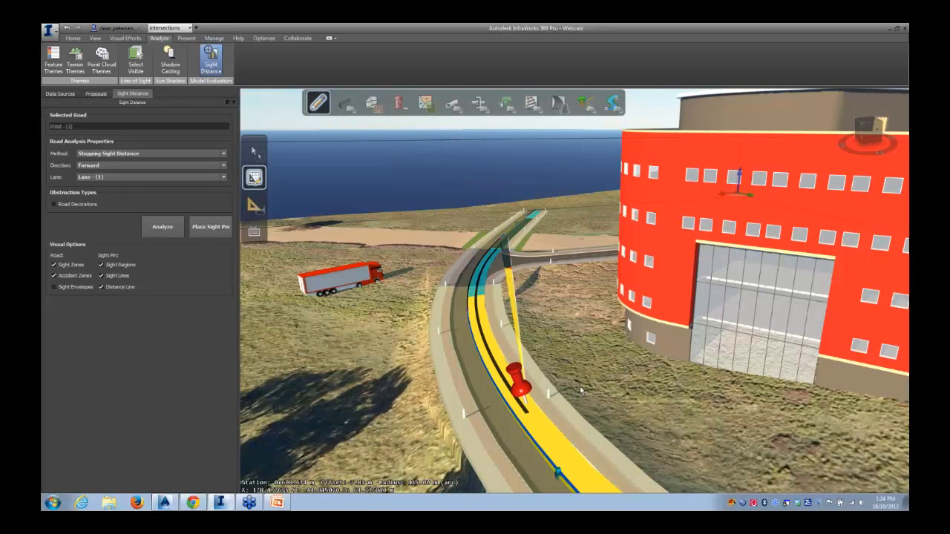
middle_click_drag(627, 379, 576, 328)
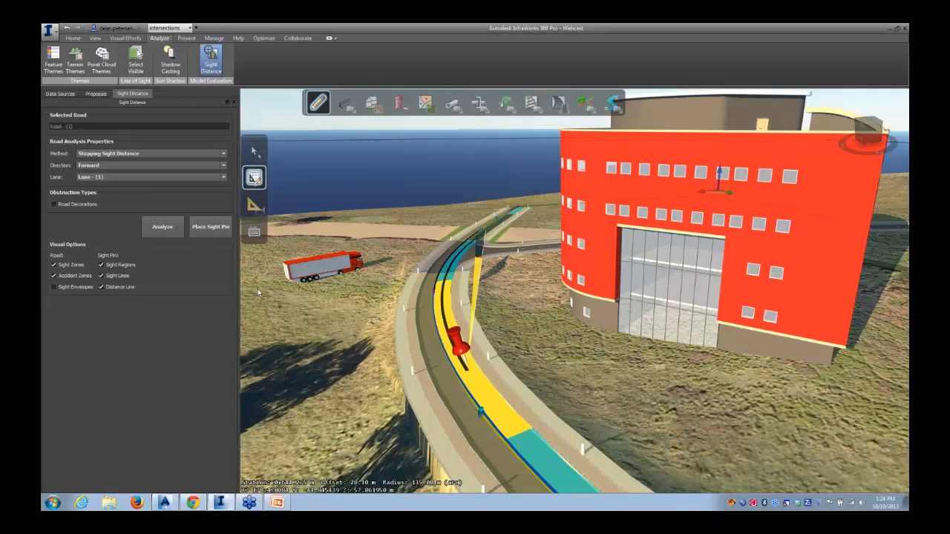
Switch the analysis method to Passing Sight Distance and rerun the analysis
left_click(223, 154)
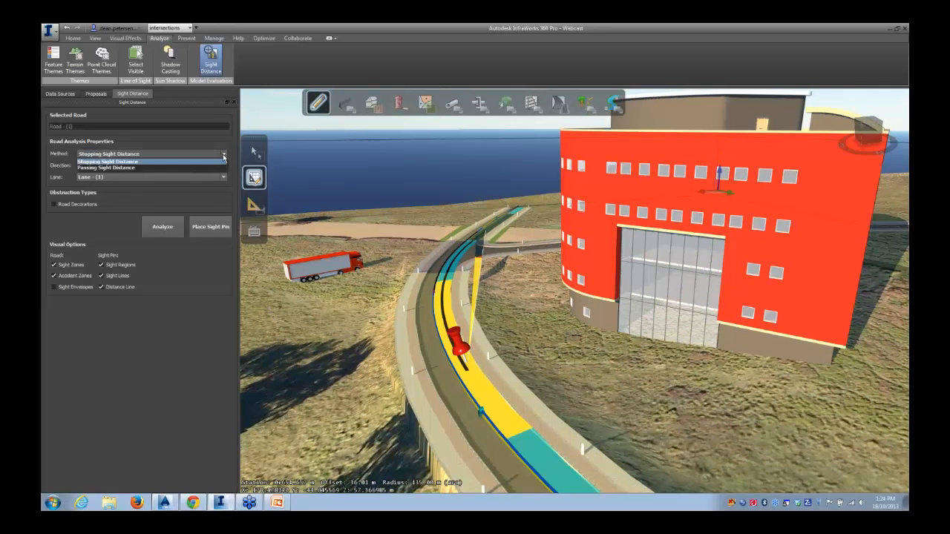
left_click(100, 168)
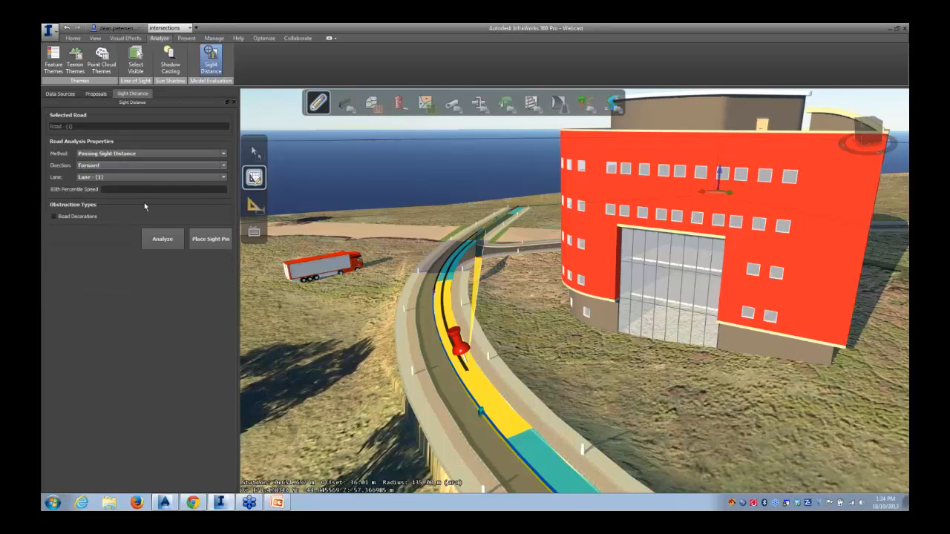
left_click(153, 236)
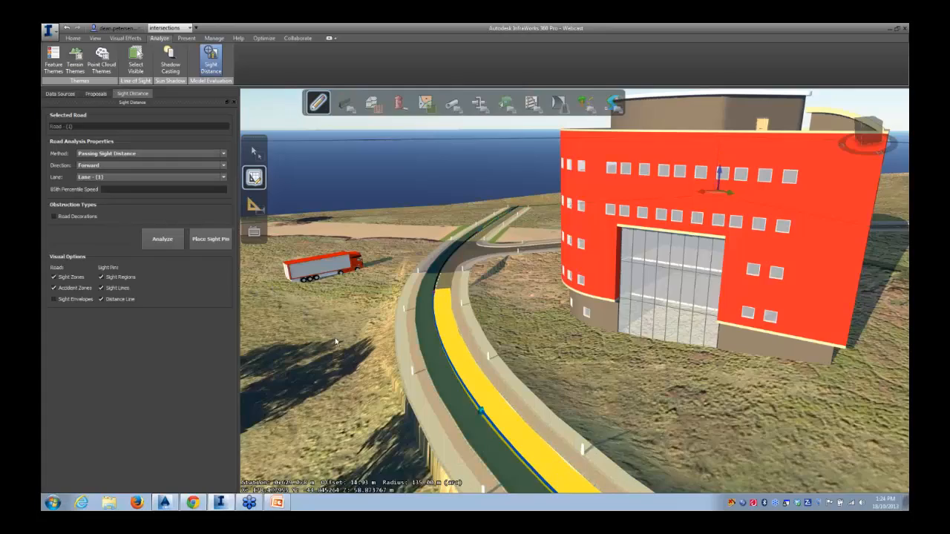
Review the passing sight distance results along the whole road from an overview, then clear the selection
scroll(335, 338, "down", 10)
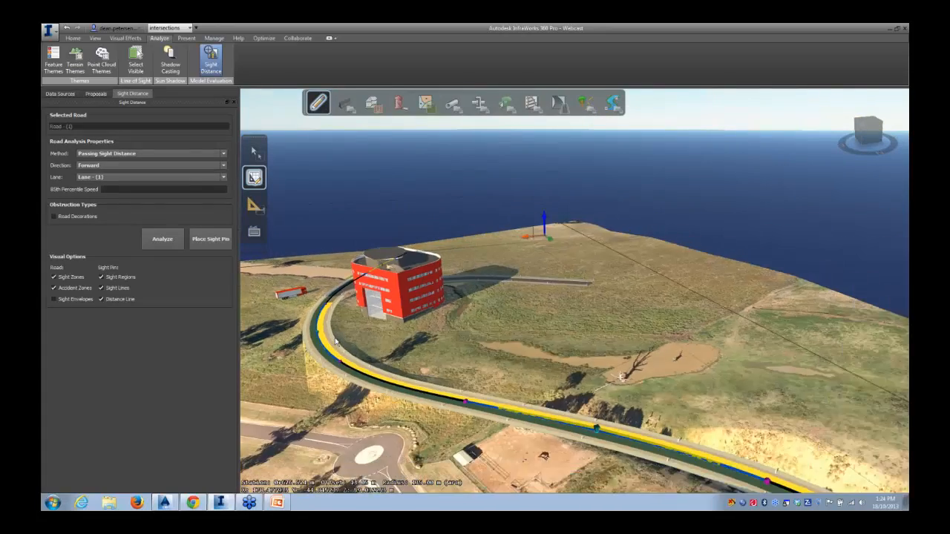
scroll(335, 339, "down", 6)
middle_click_drag(334, 338, 464, 278)
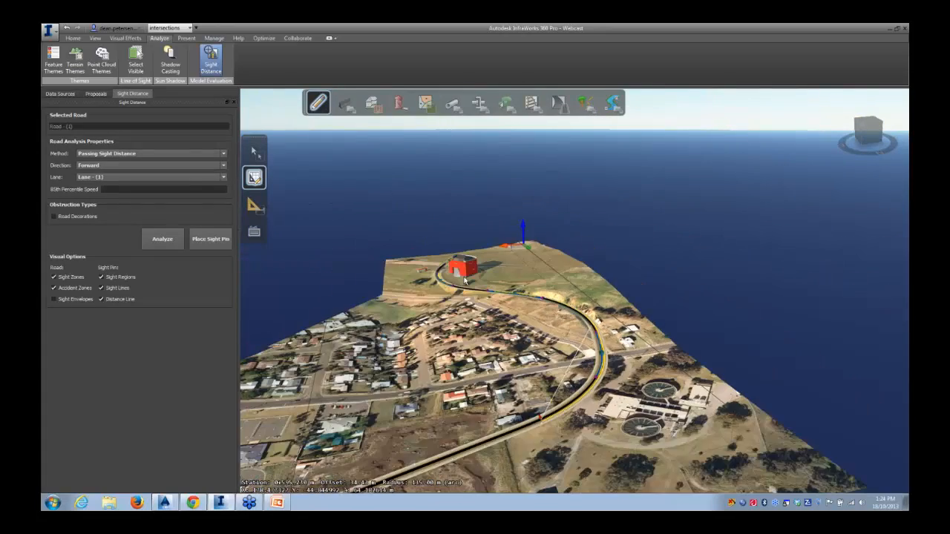
scroll(493, 384, "up", 2)
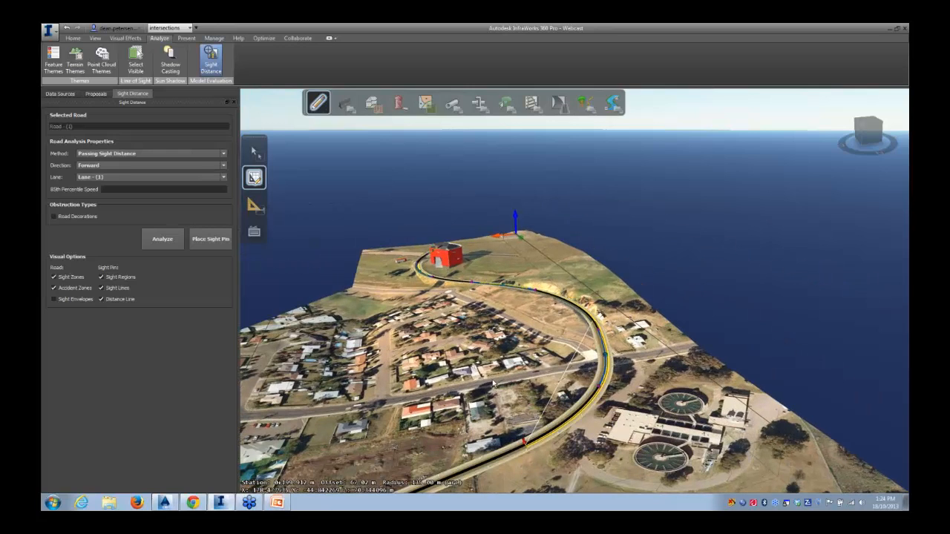
key("Escape")
scroll(564, 399, "up", 2)
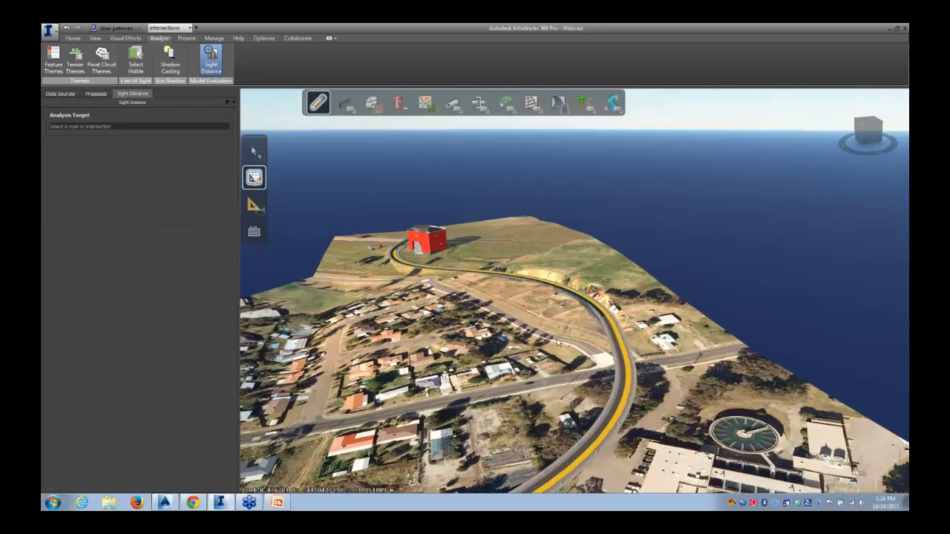
scroll(499, 283, "down", 2)
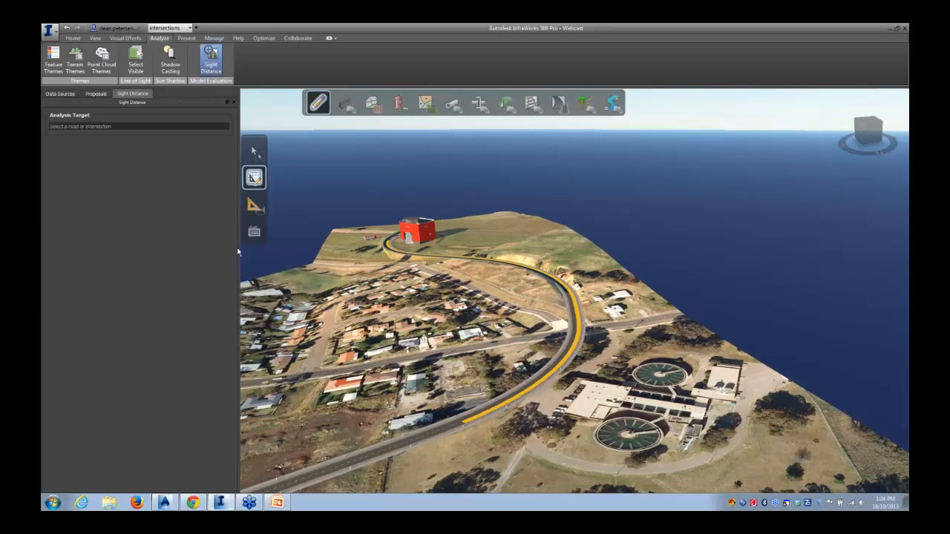
Select the road and place a sight pin on its curve near the treatment plant, then exit
left_click(434, 435)
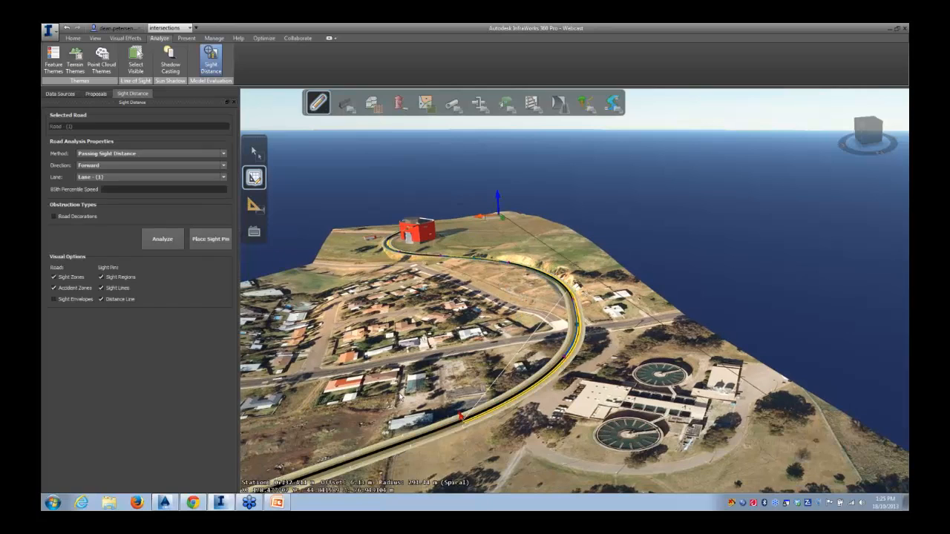
left_click(556, 369)
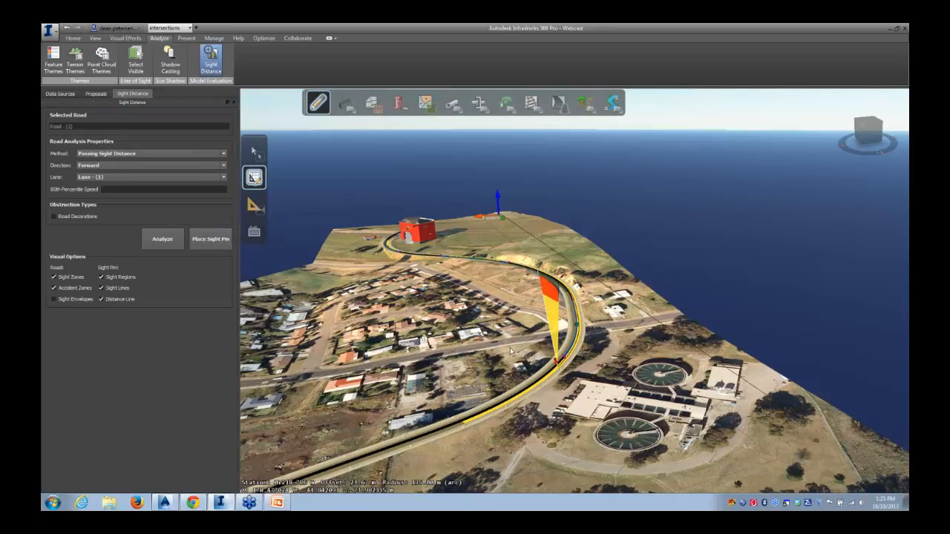
key("Escape")
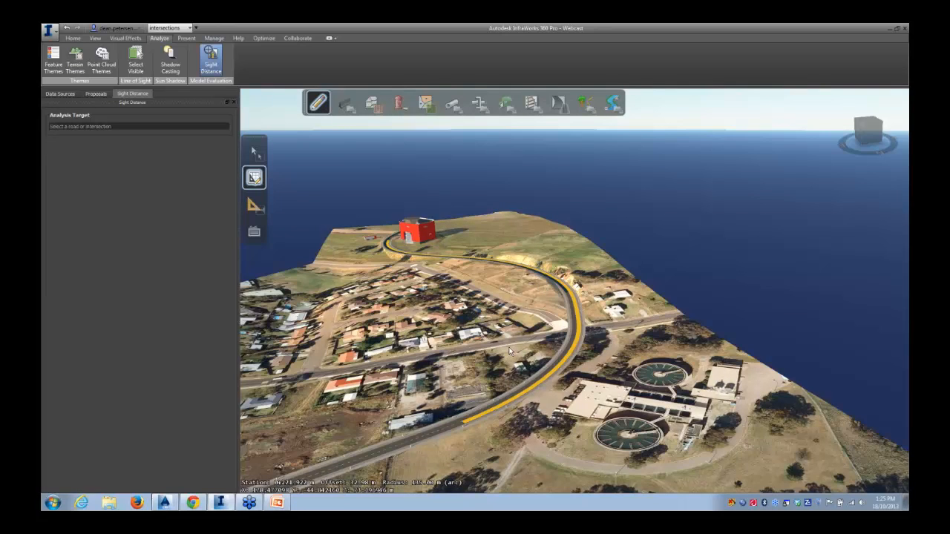
Reselect the road and place another sight pin on its curve beside the treatment plant
left_click(438, 432)
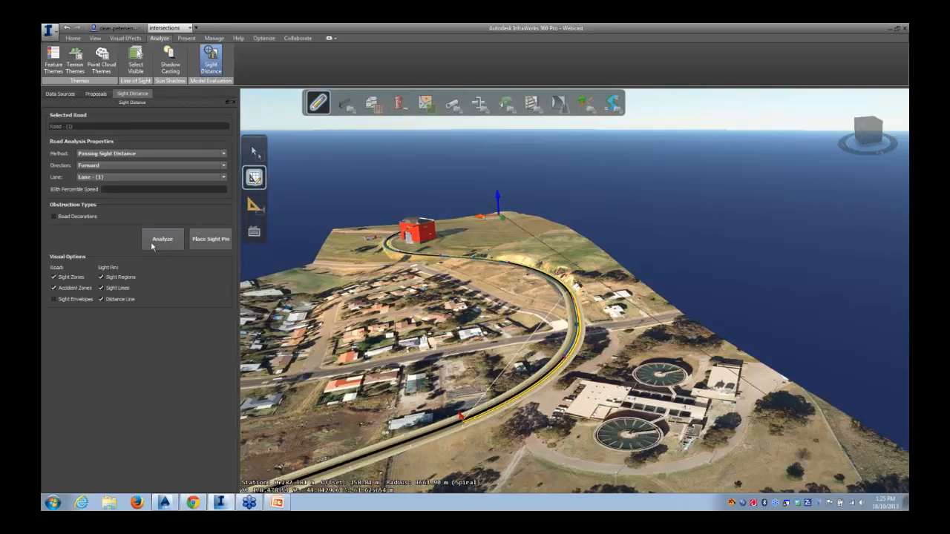
left_click(210, 239)
left_click(532, 385)
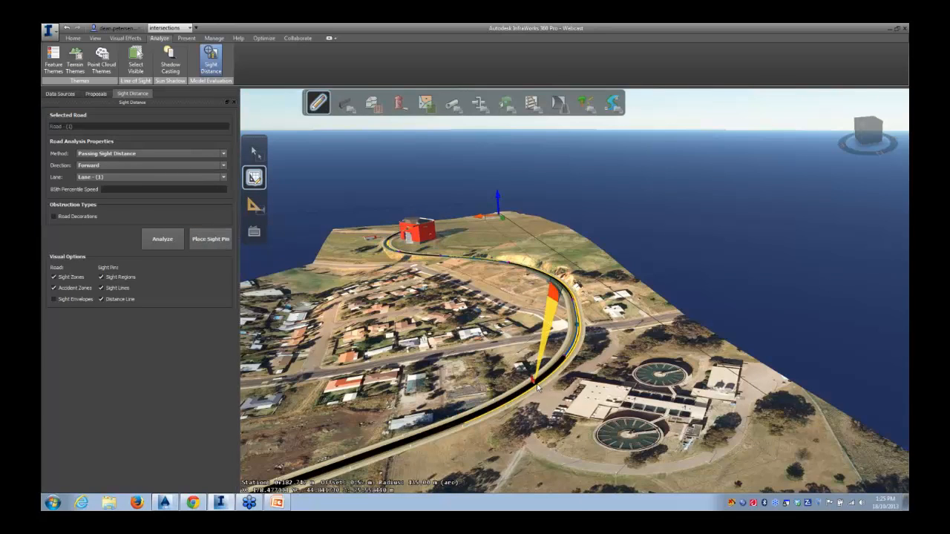
Examine the new sight pin's sight lines and zones along the curve up close and from above
left_click_drag(564, 408, 554, 349)
scroll(531, 322, "up", 3)
scroll(531, 322, "up", 3)
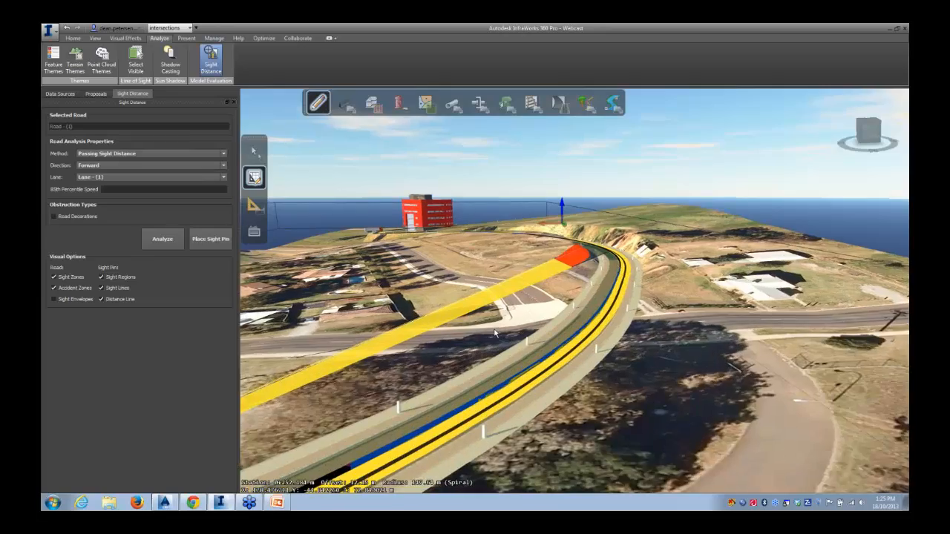
scroll(519, 324, "up", 5)
scroll(514, 326, "up", 4)
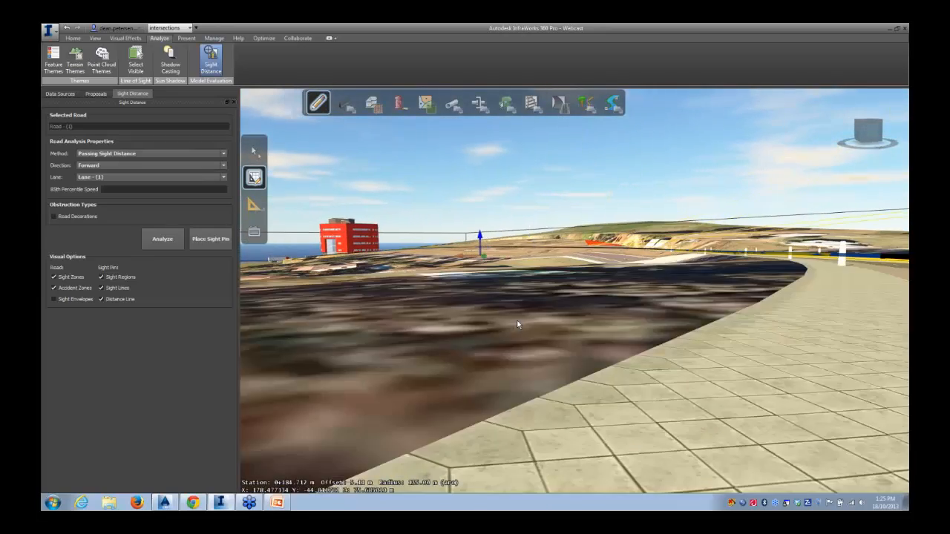
scroll(517, 325, "down", 2)
scroll(516, 325, "down", 3)
scroll(515, 324, "up", 2)
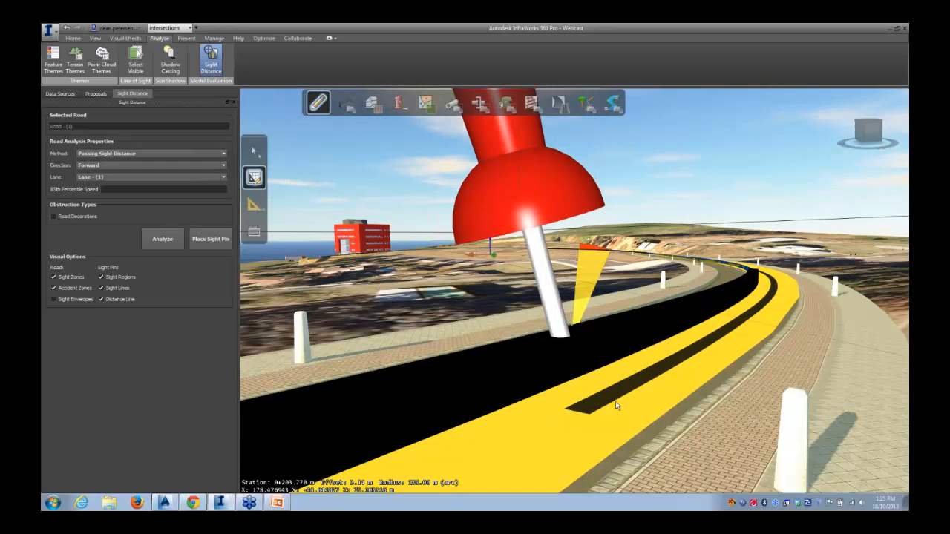
scroll(612, 406, "down", 5)
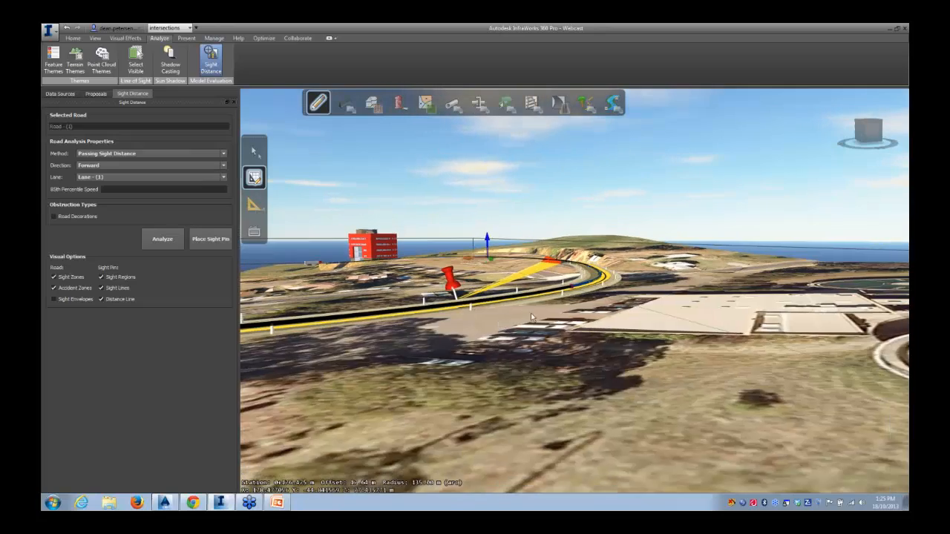
scroll(527, 344, "up", 5)
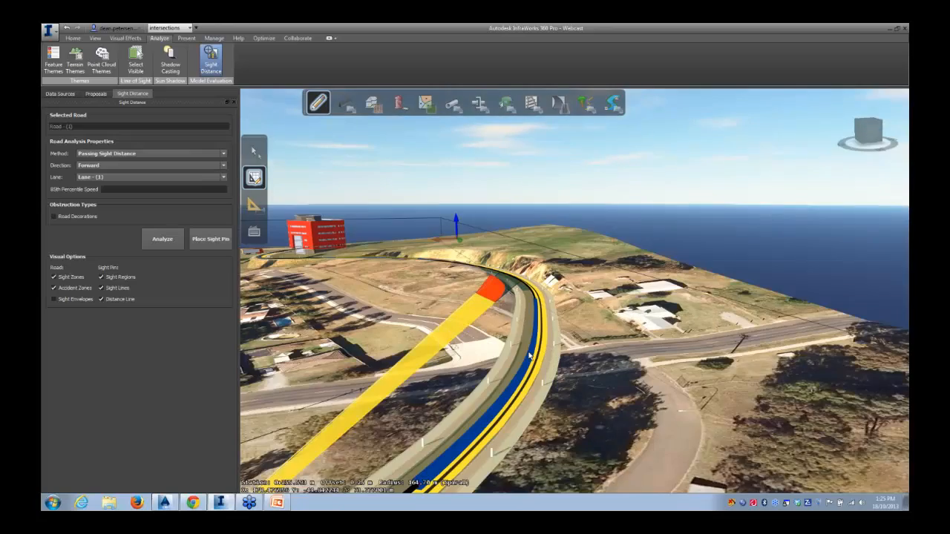
left_click_drag(530, 357, 526, 360)
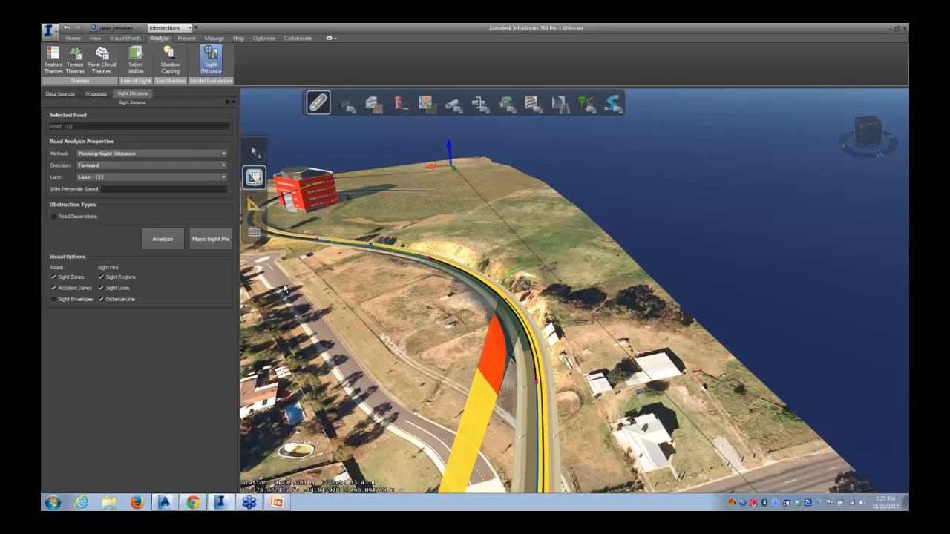
middle_click_drag(380, 377, 424, 215)
middle_click_drag(444, 253, 462, 219)
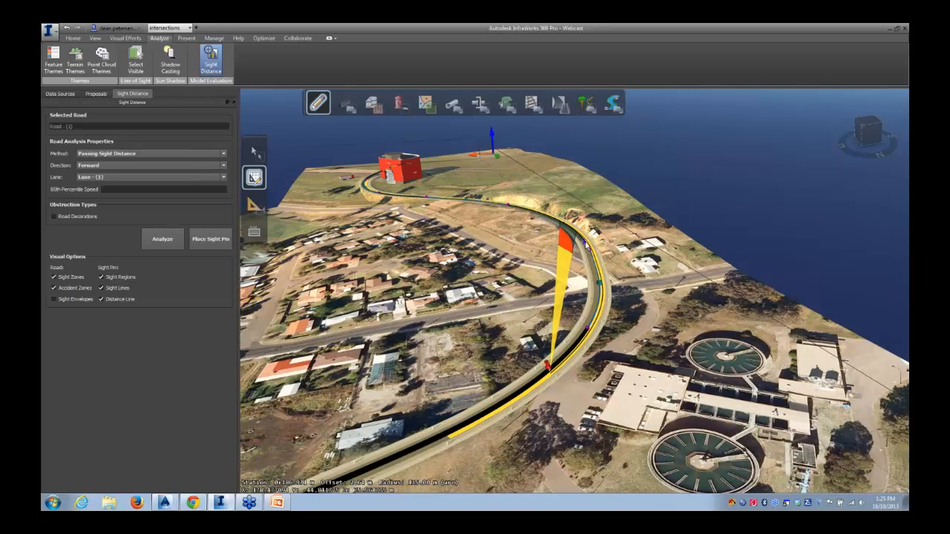
left_click_drag(586, 242, 538, 259)
middle_click_drag(539, 259, 436, 382)
middle_click_drag(448, 243, 415, 326)
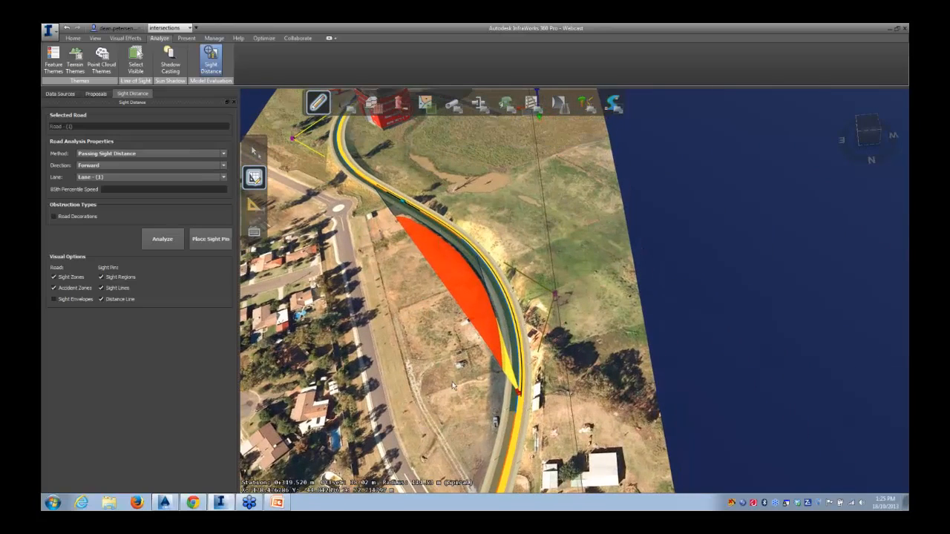
middle_click_drag(421, 378, 434, 341, "shift")
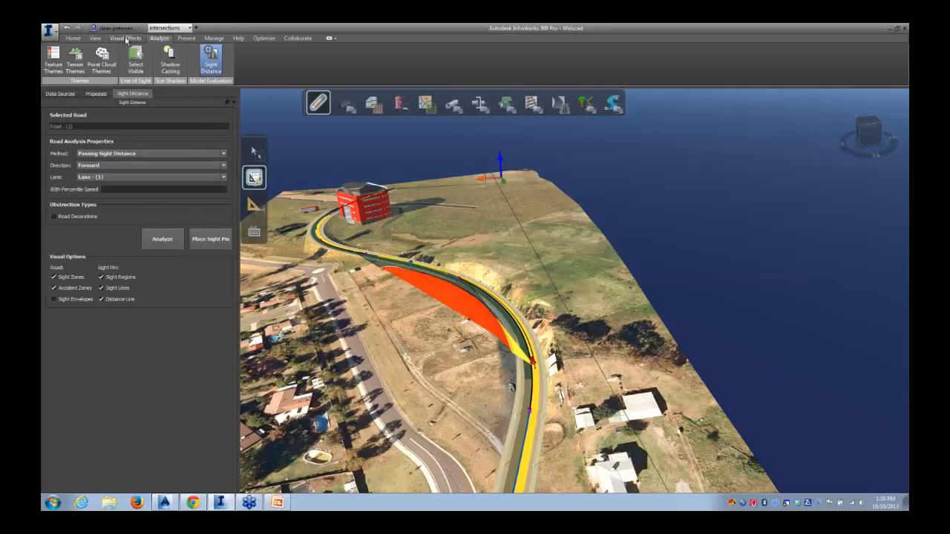
Play the storyboard drive-through animation along the road, pausing to view the sight pin, then close the storyboard
left_click(185, 38)
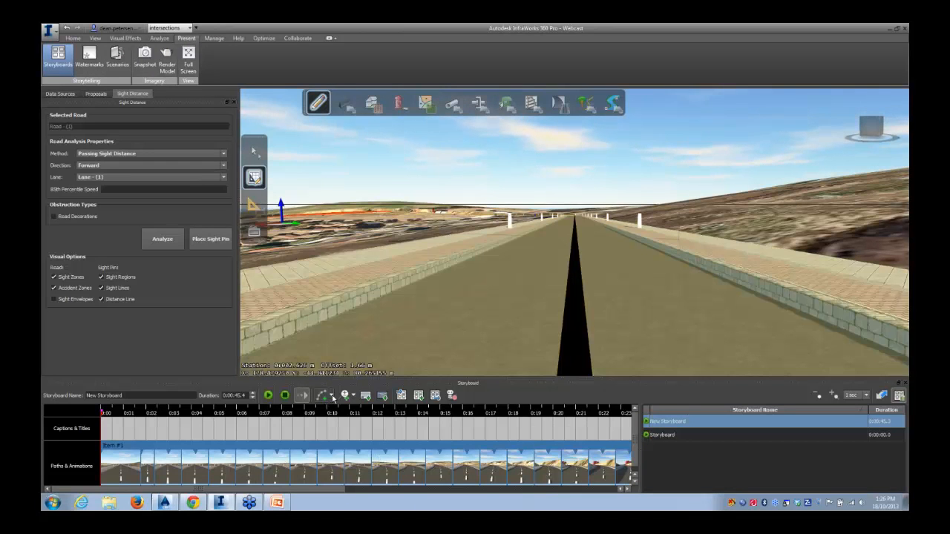
left_click(331, 397)
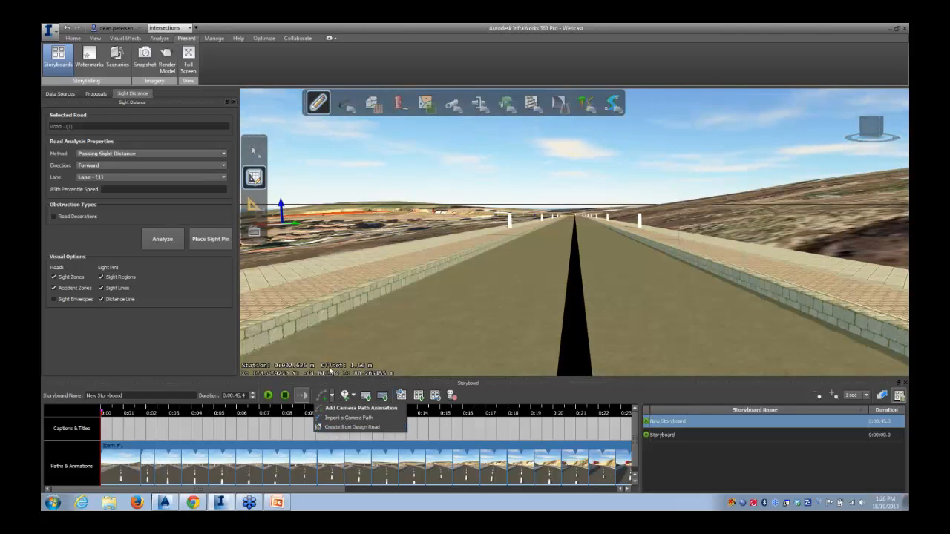
left_click(269, 395)
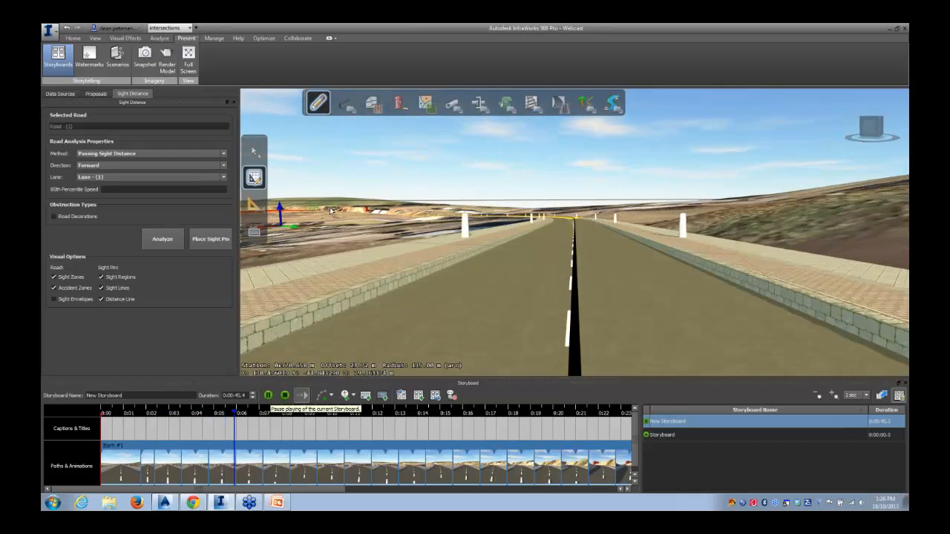
left_click(268, 395)
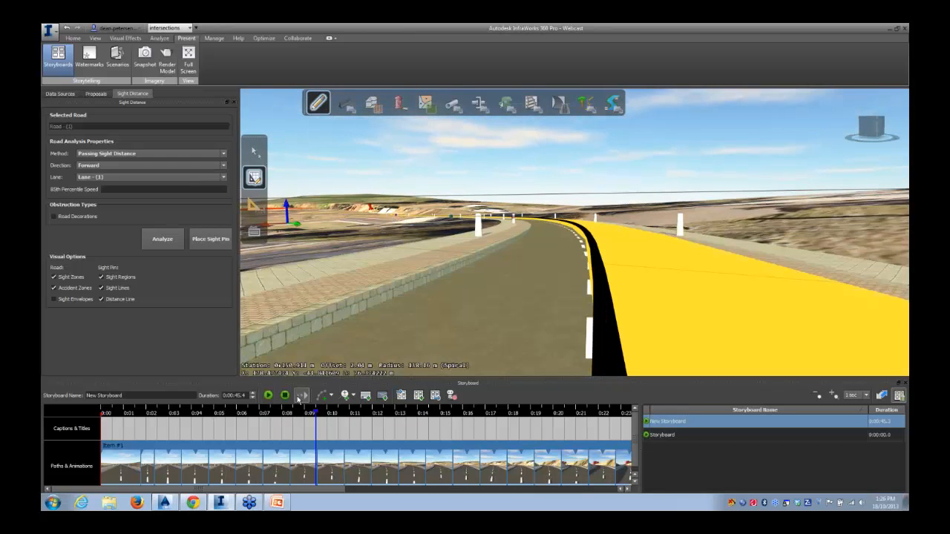
left_click(269, 396)
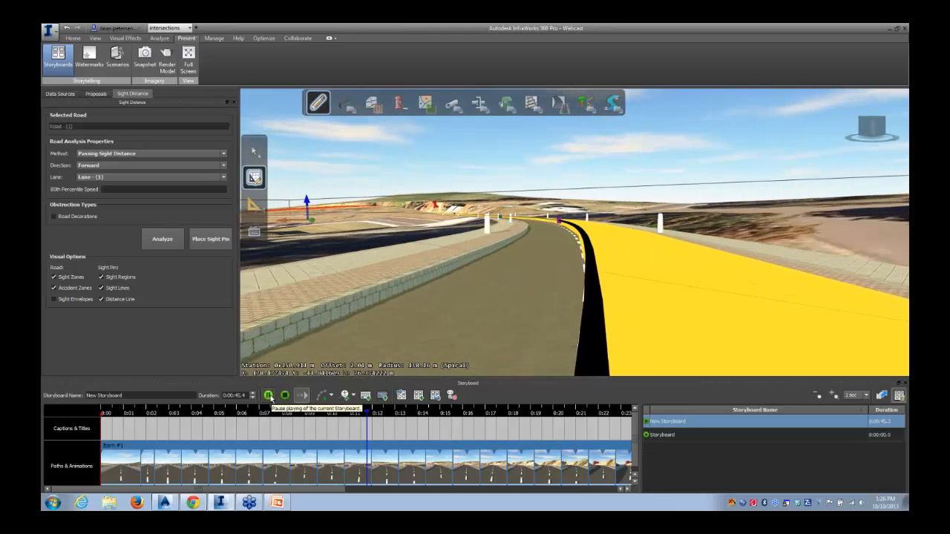
left_click(268, 396)
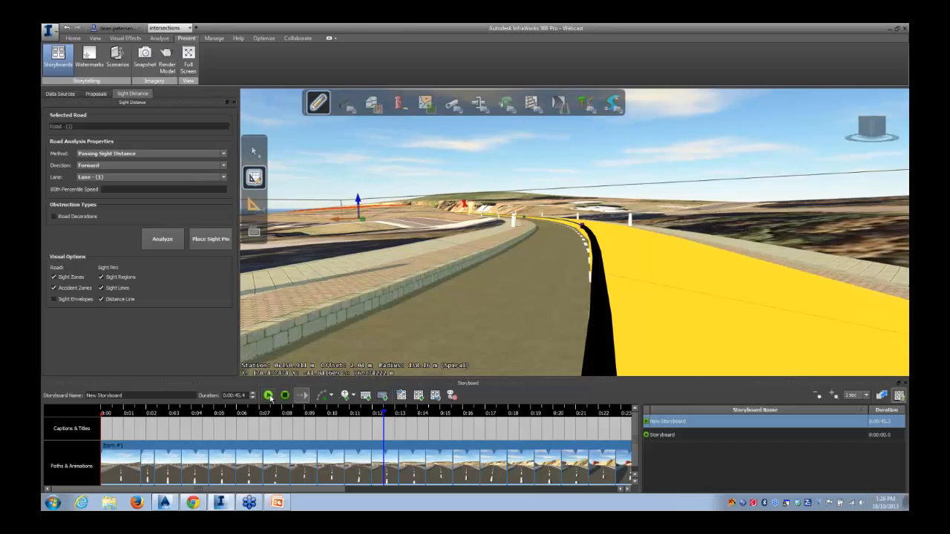
left_click(269, 396)
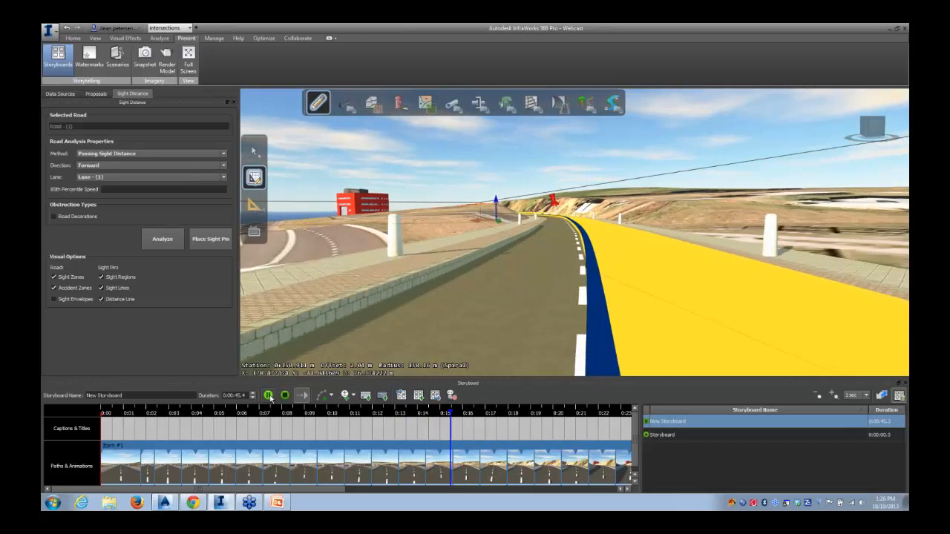
left_click(397, 337)
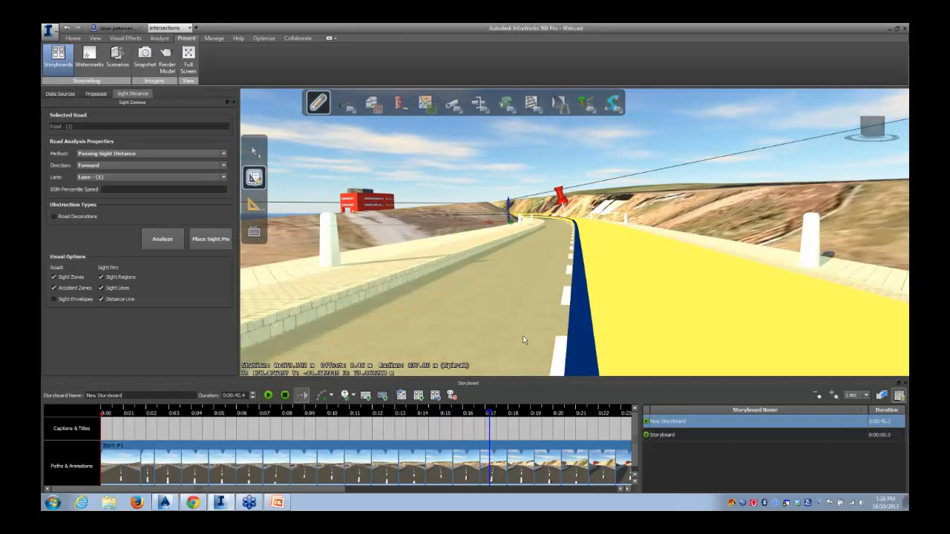
left_click(286, 396)
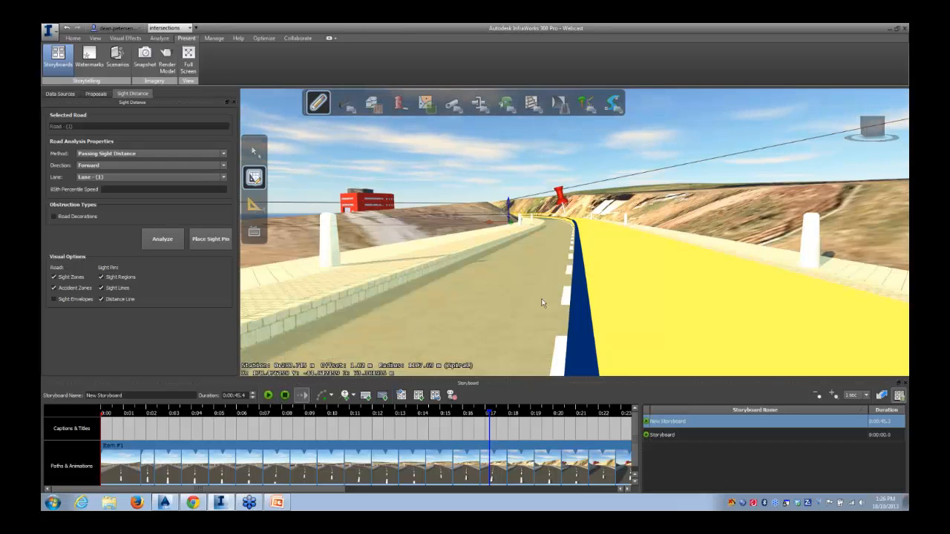
left_click(268, 395)
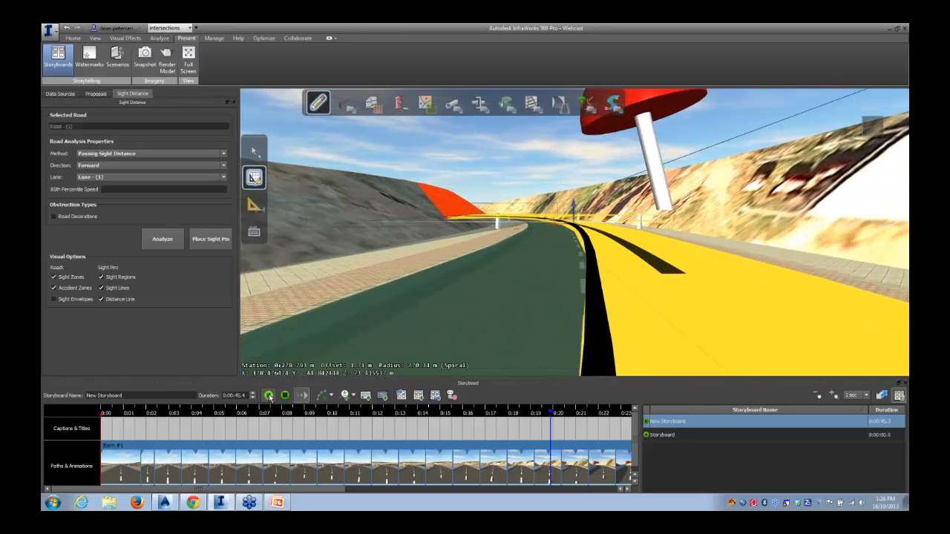
left_click(268, 396)
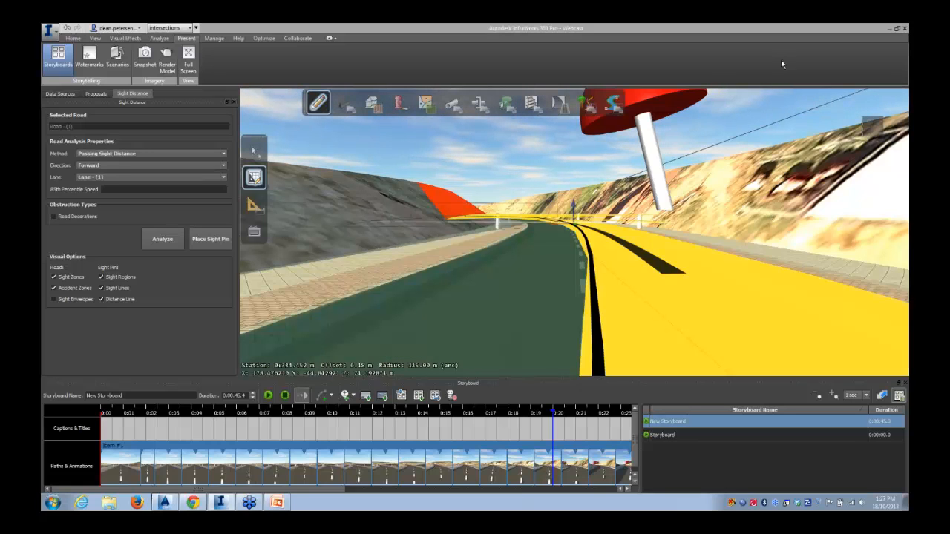
left_click(905, 383)
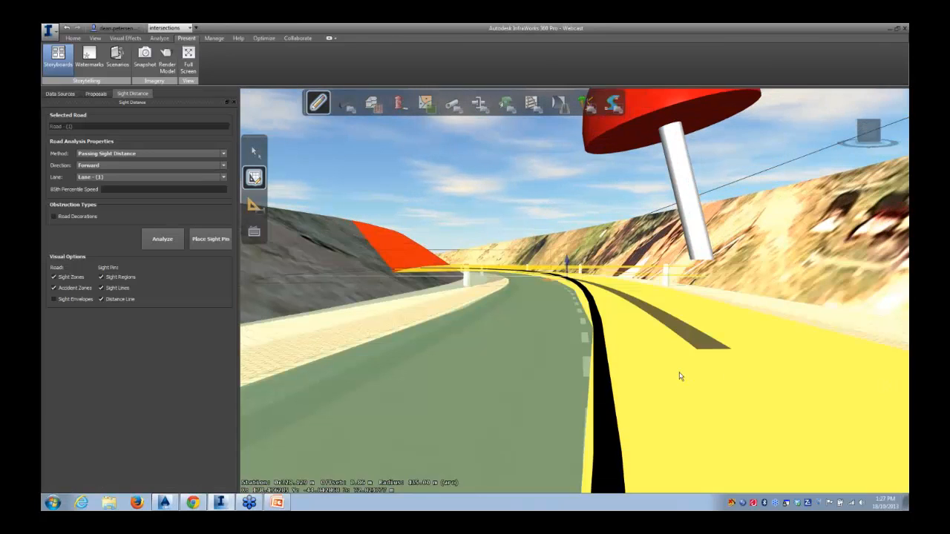
Set the analysis direction to Backward and rerun the passing sight distance analysis
left_click_drag(523, 347, 528, 381)
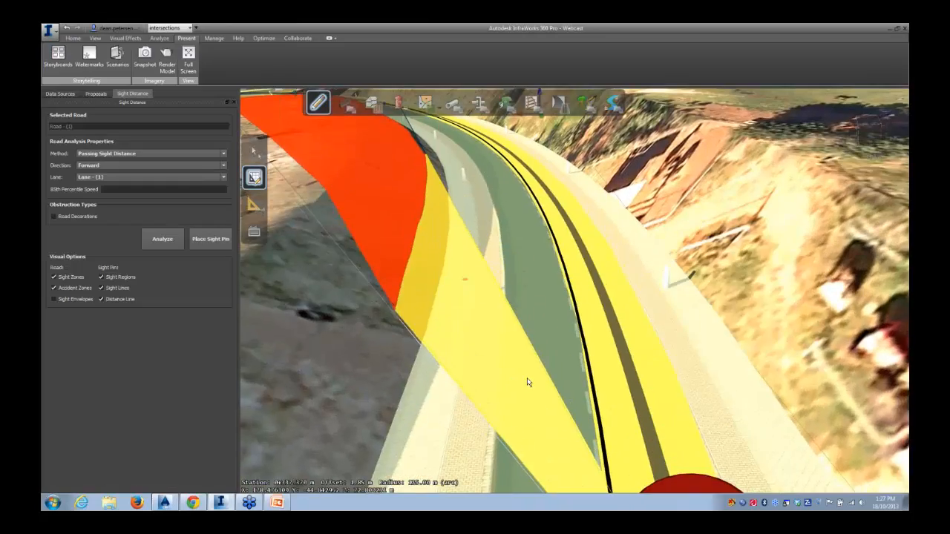
scroll(528, 381, "down", 4)
scroll(527, 382, "down", 5)
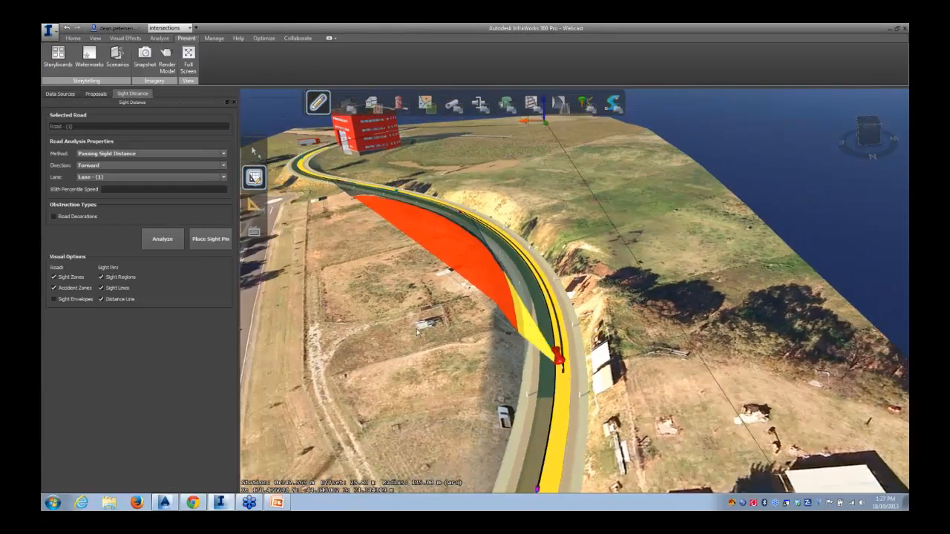
left_click_drag(418, 332, 496, 321)
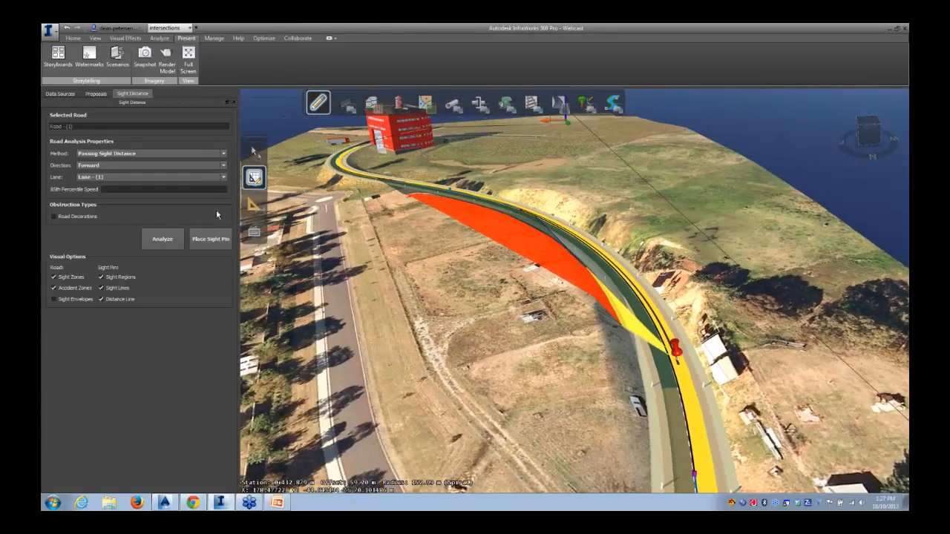
left_click(139, 165)
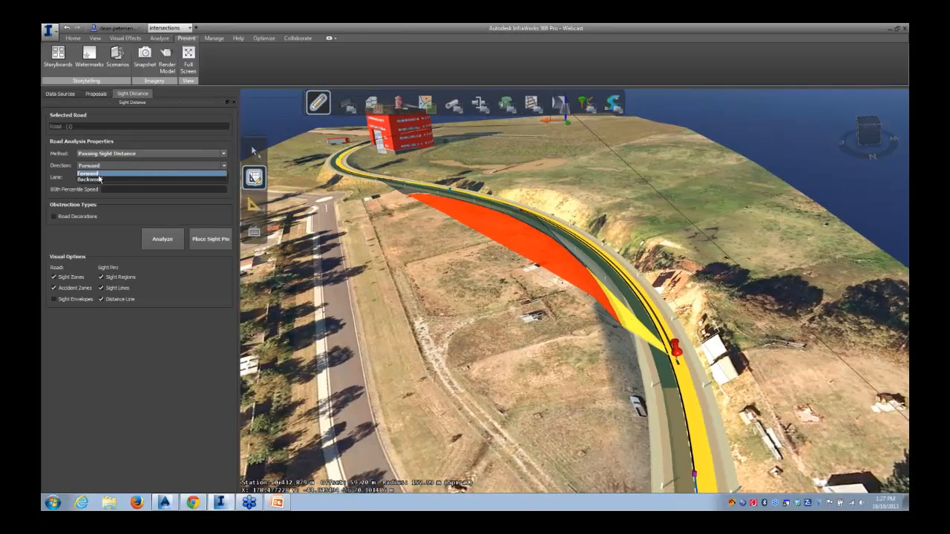
left_click(111, 179)
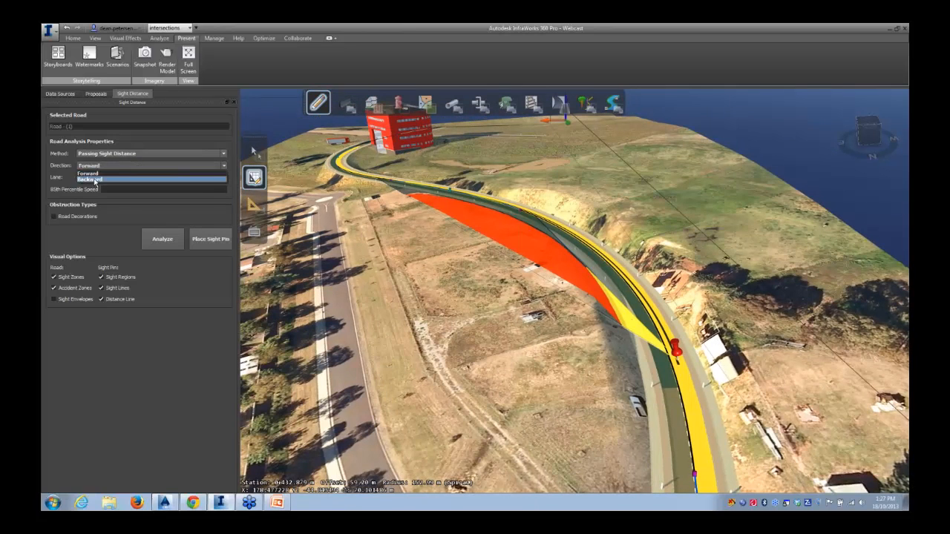
left_click(161, 239)
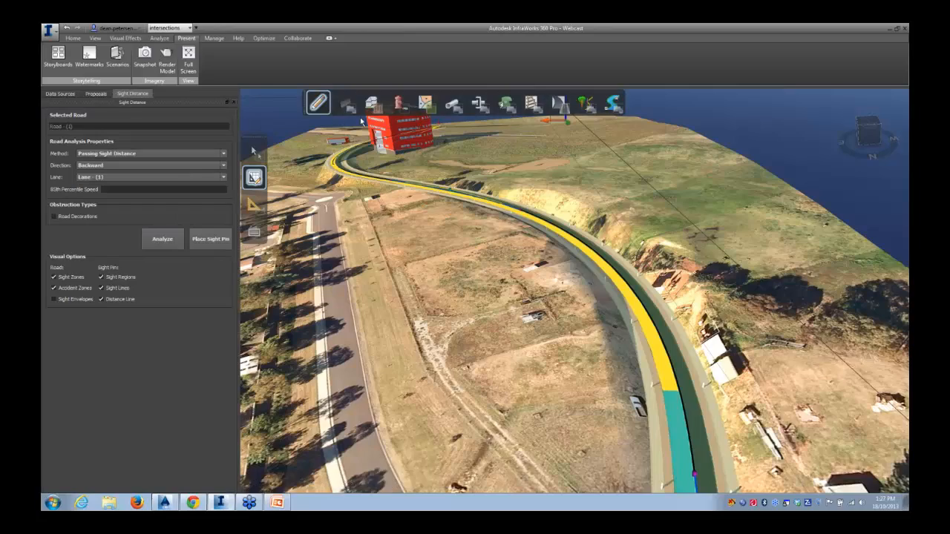
Review the backward passing sight distance results along the whole road from several angles
scroll(545, 300, "down", 3)
left_click_drag(544, 303, 562, 200)
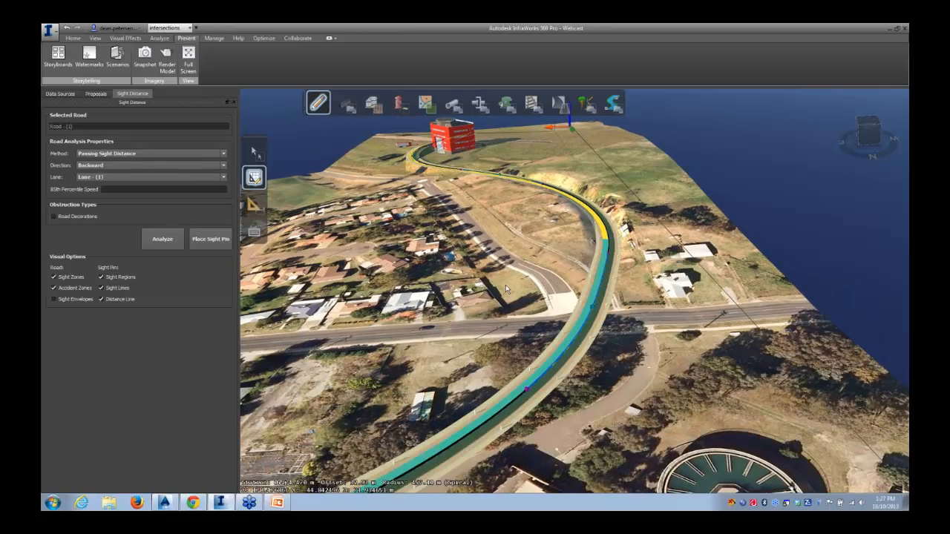
middle_click_drag(456, 261, 603, 192)
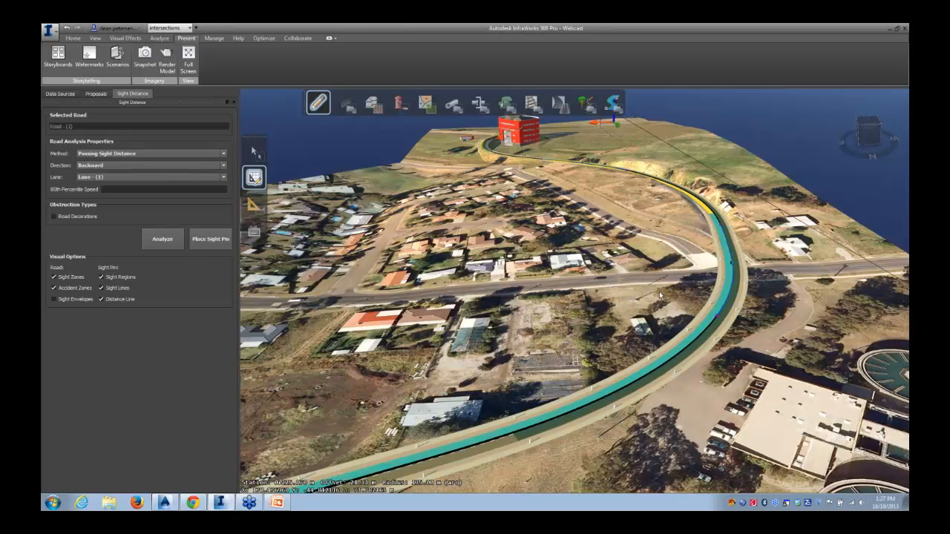
scroll(660, 292, "down", 2)
scroll(644, 273, "up", 2)
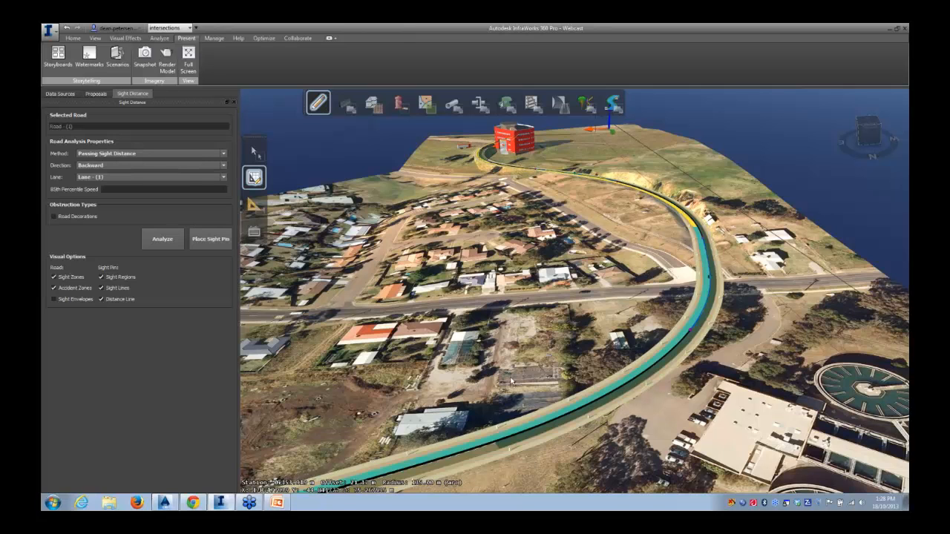
middle_click_drag(494, 341, 603, 307)
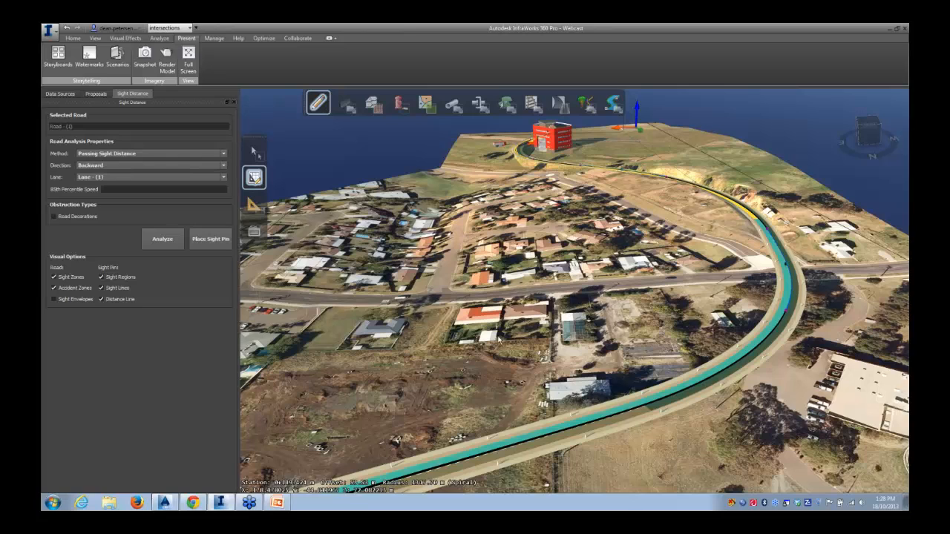
middle_click_drag(489, 343, 623, 262)
middle_click_drag(414, 334, 496, 322)
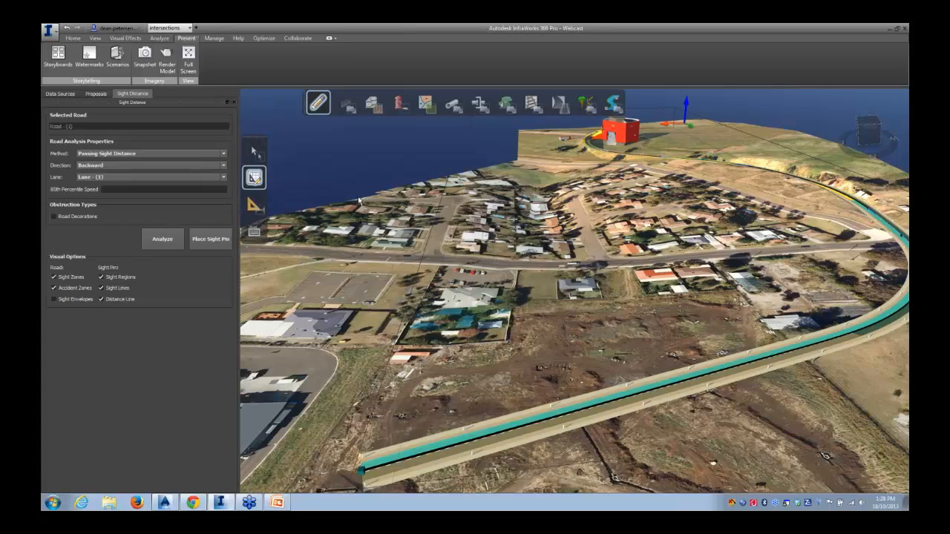
left_click_drag(369, 207, 732, 155)
right_click_drag(732, 156, 835, 115)
right_click_drag(594, 245, 809, 193)
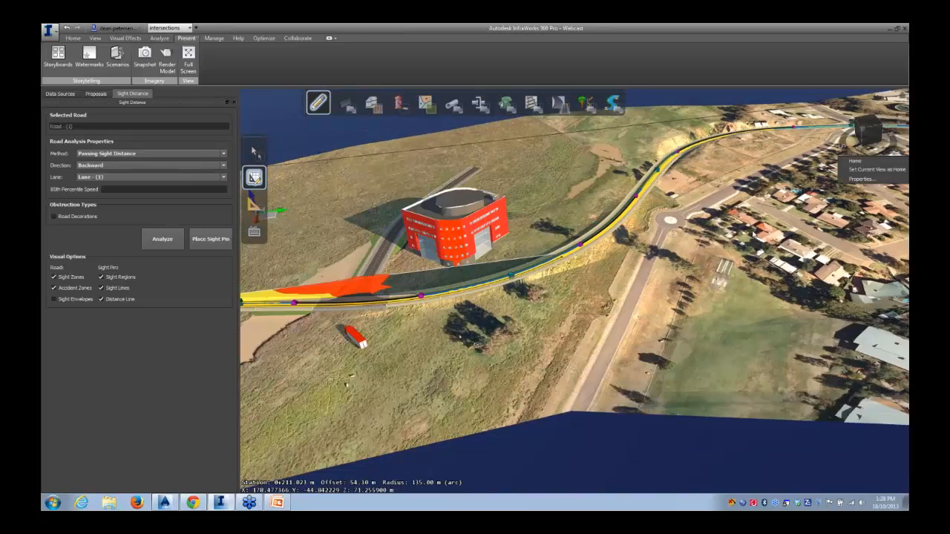
Draw a new road branching off the existing road near the building, about 114 m long, and end drawing
left_click_drag(743, 245, 668, 271)
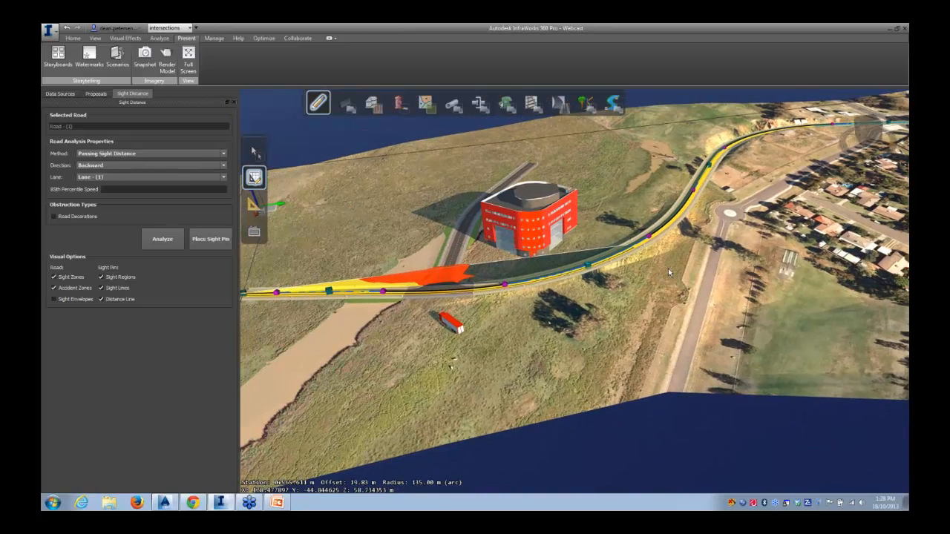
left_click(345, 191)
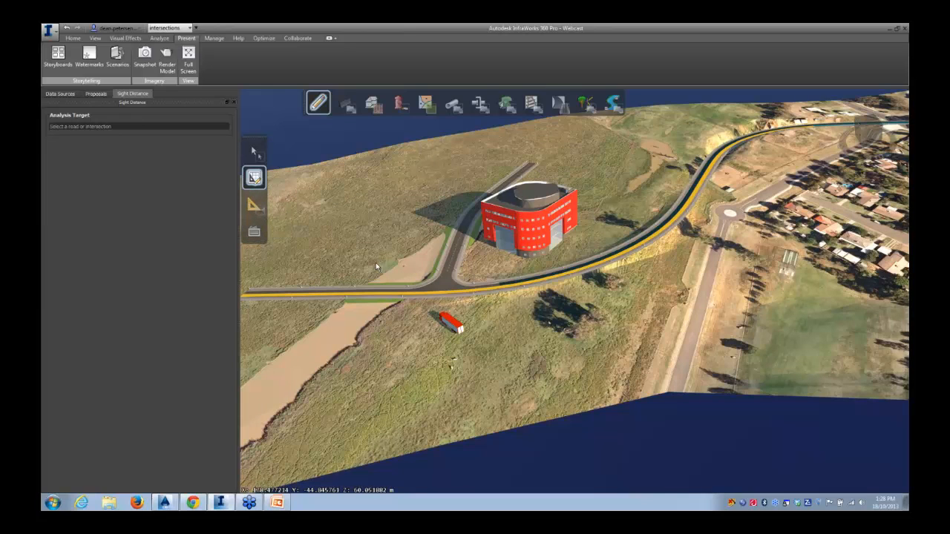
left_click_drag(364, 261, 427, 297)
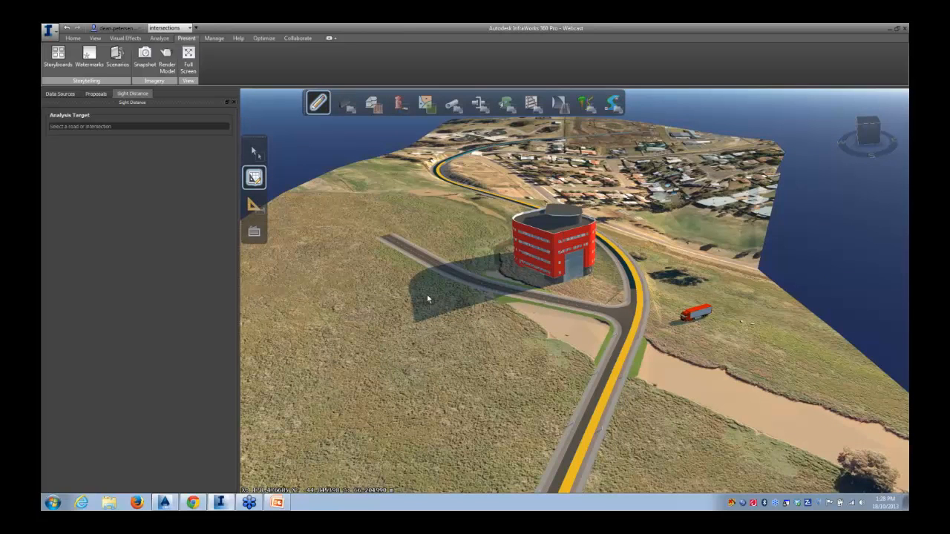
mouse_move(560, 104)
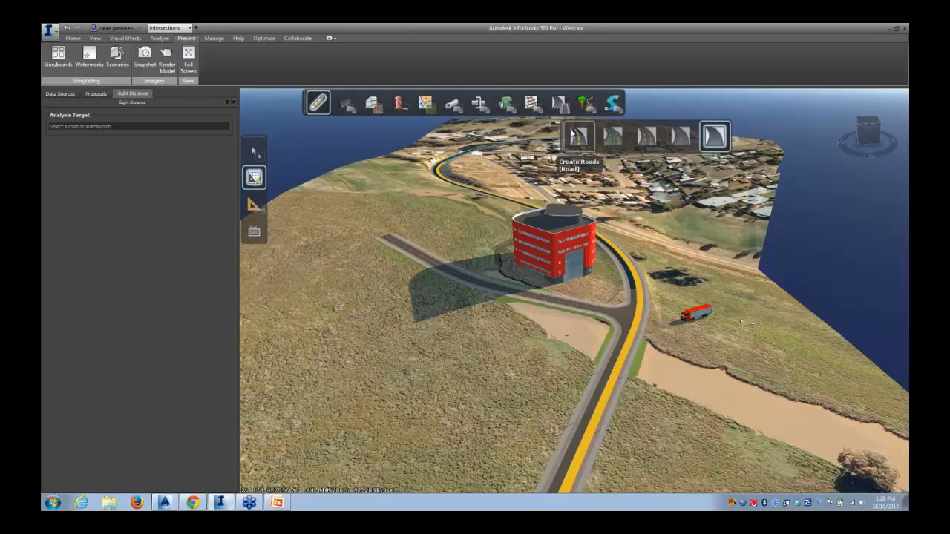
left_click(715, 134)
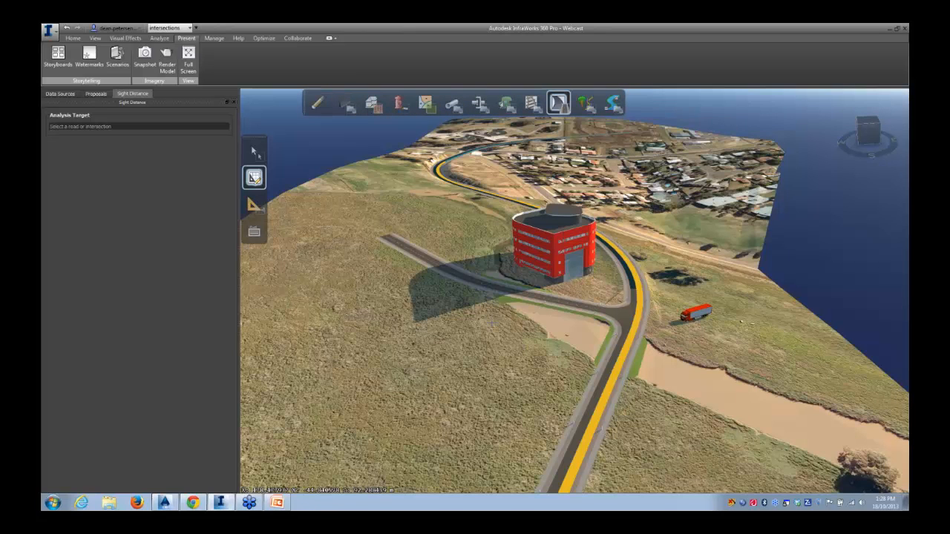
scroll(492, 286, "up", 2)
scroll(494, 284, "up", 2)
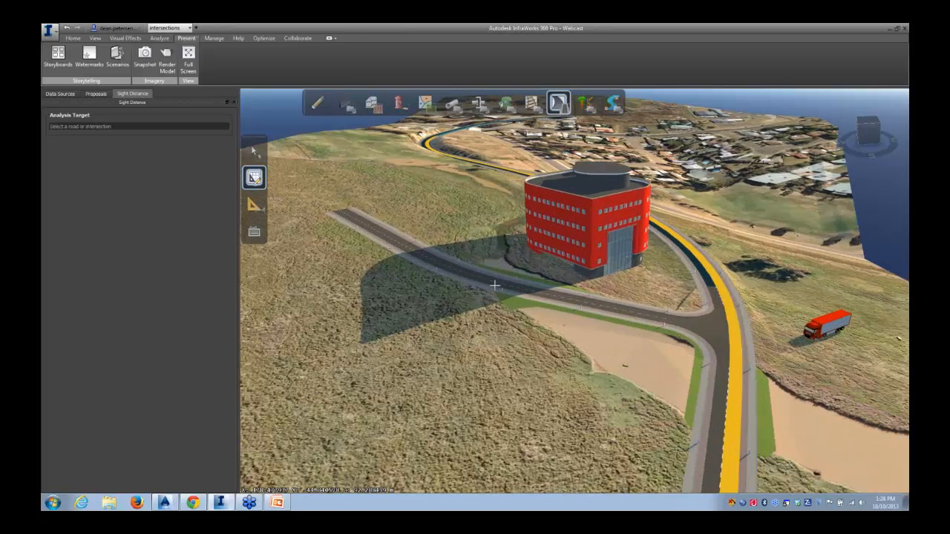
left_click(504, 283)
scroll(409, 399, "down", 2)
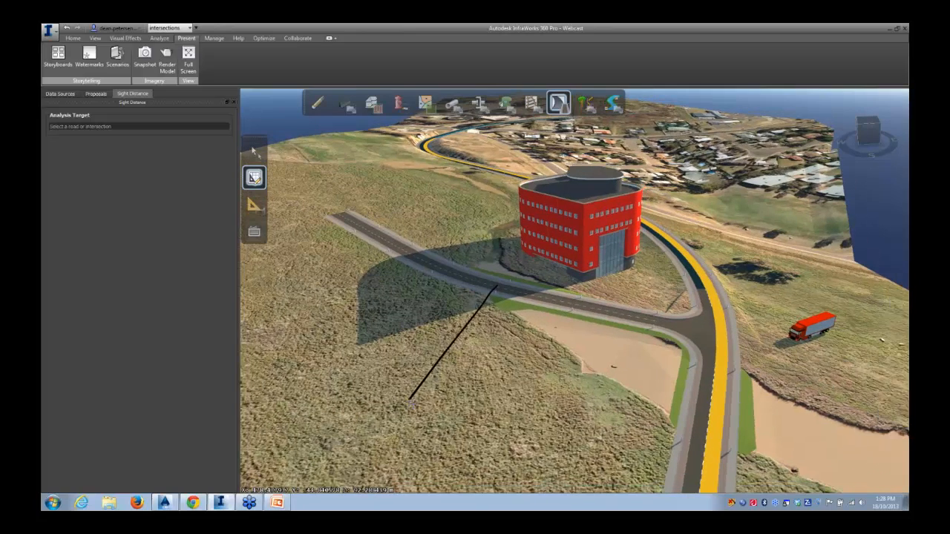
left_click(383, 407)
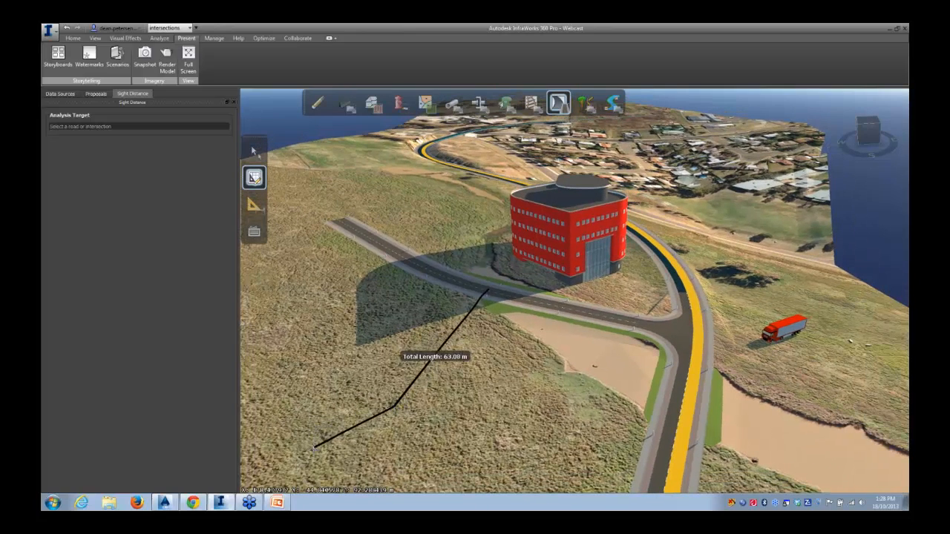
scroll(289, 440, "down", 2)
middle_click_drag(308, 452, 575, 356)
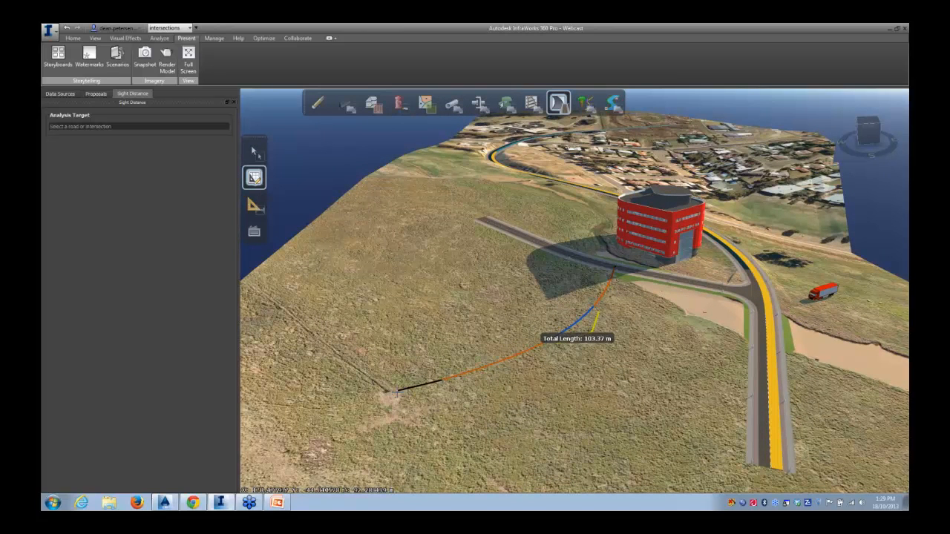
right_click(385, 418)
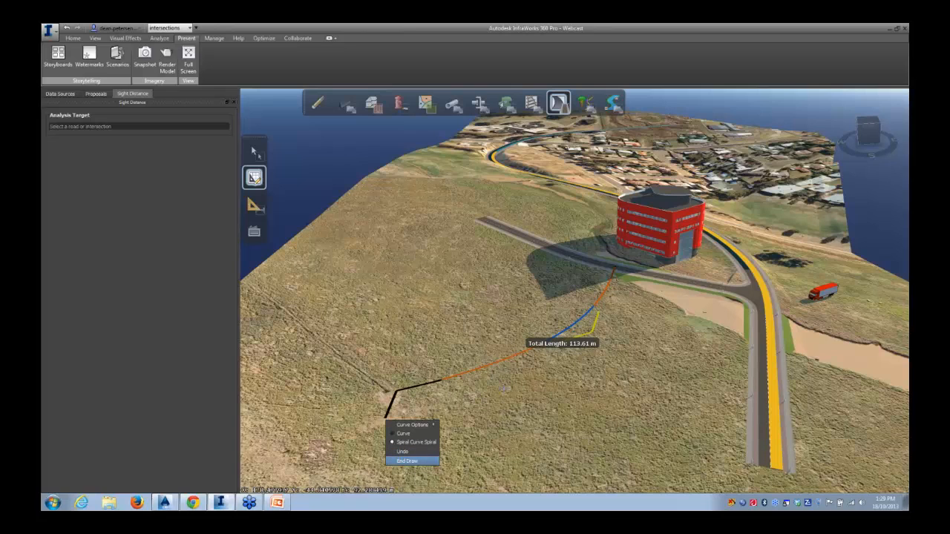
key("Return")
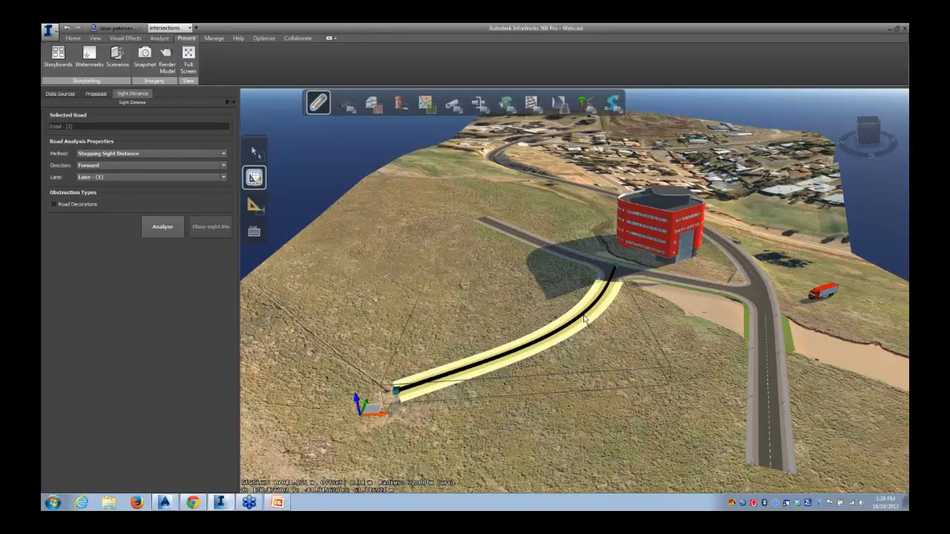
Edit the new road's horizontal curve, setting the spiral length to 10 m and the curve radius to 40 m
left_click_drag(599, 332, 602, 402)
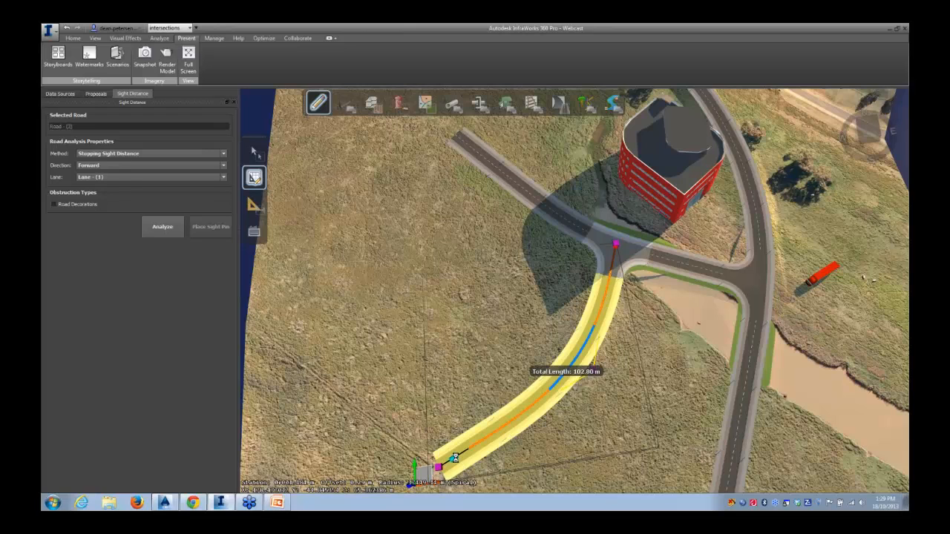
left_click_drag(454, 457, 466, 445)
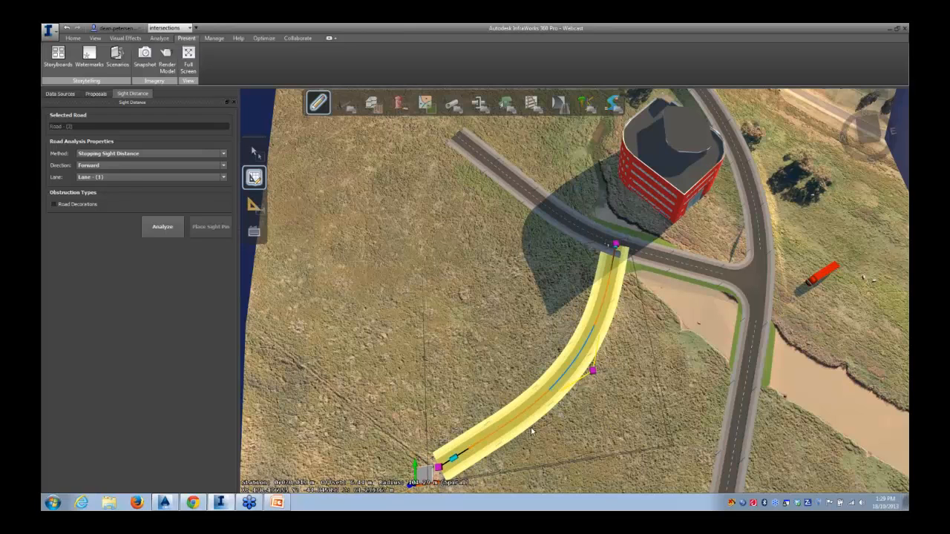
mouse_move(569, 430)
left_mouse_down()
mouse_move(539, 410)
mouse_move(522, 372)
mouse_move(564, 448)
left_mouse_up()
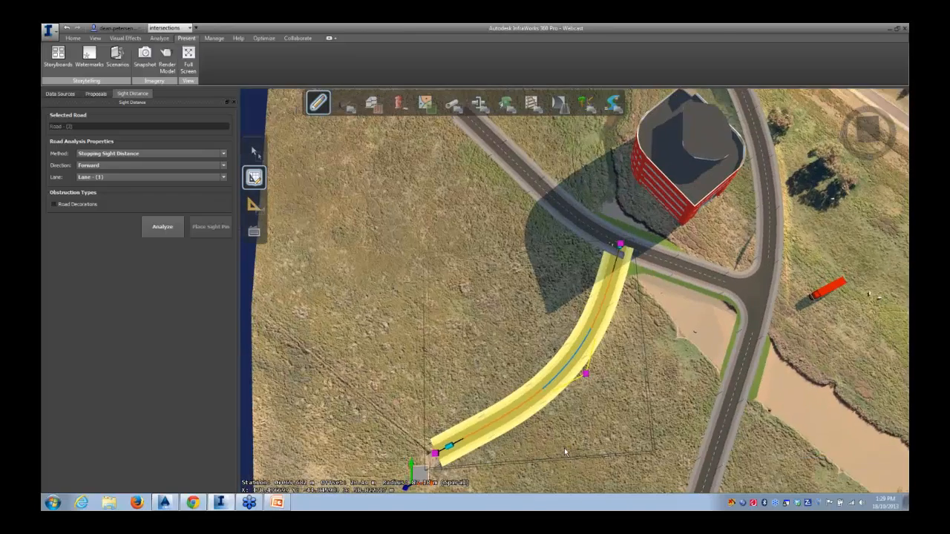
right_click(584, 347)
mouse_move(597, 349)
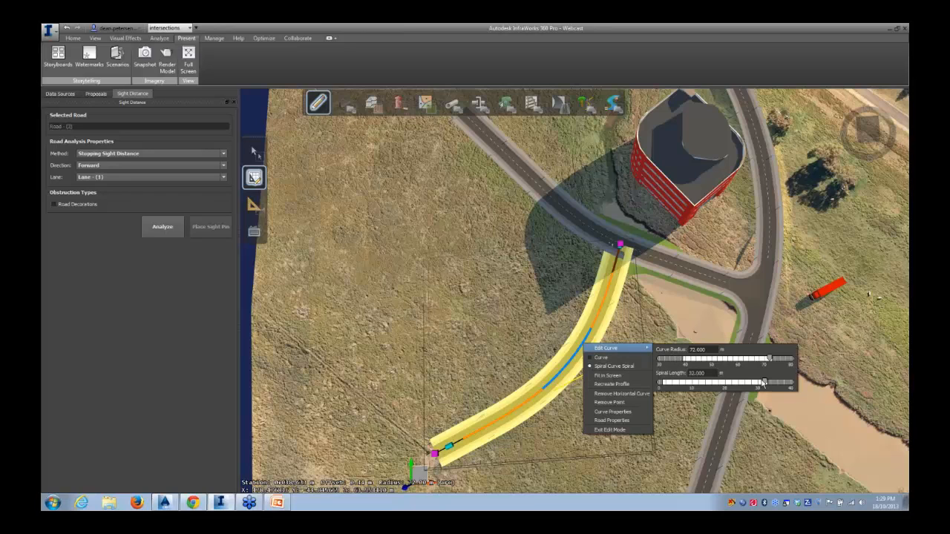
left_click_drag(764, 383, 707, 387)
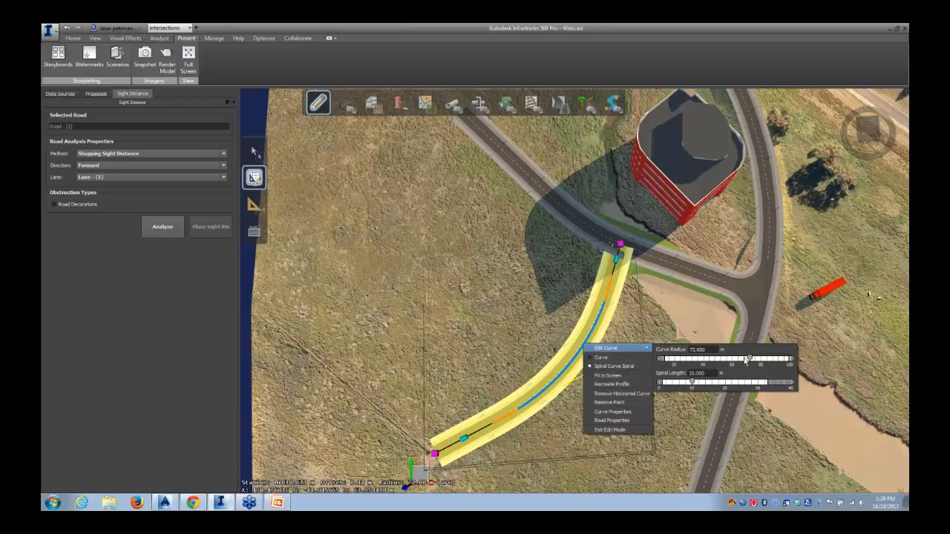
left_click_drag(746, 361, 706, 365)
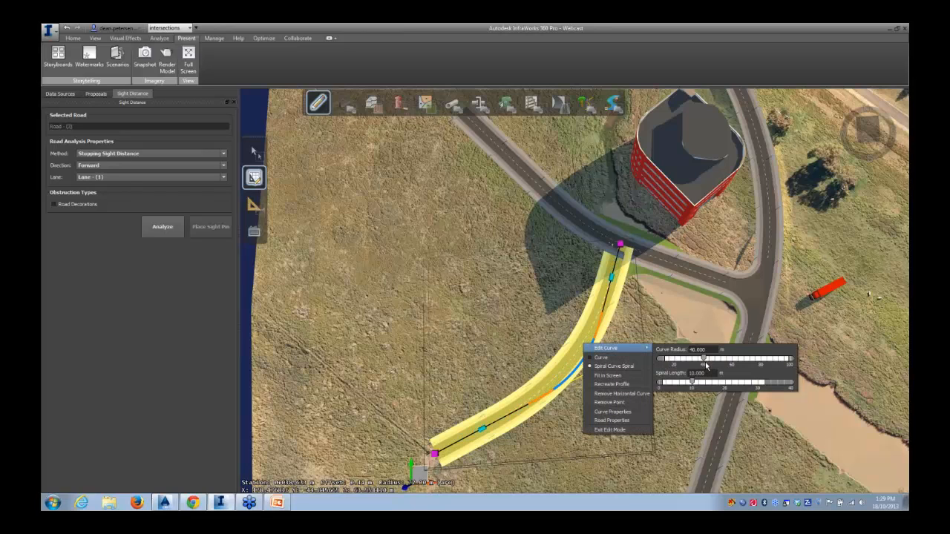
left_click(511, 321)
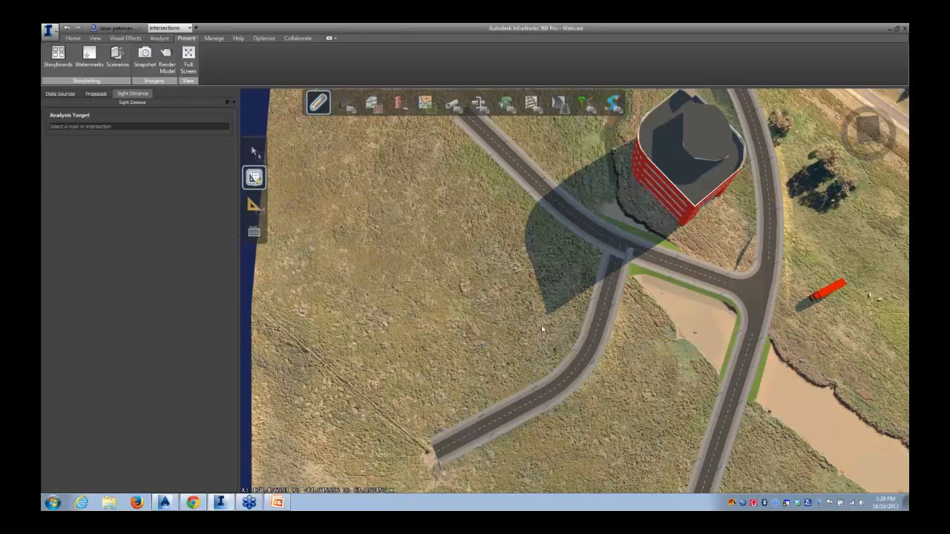
Select the intersection where the new road joins the existing road as the sight distance analysis target
left_click(611, 288)
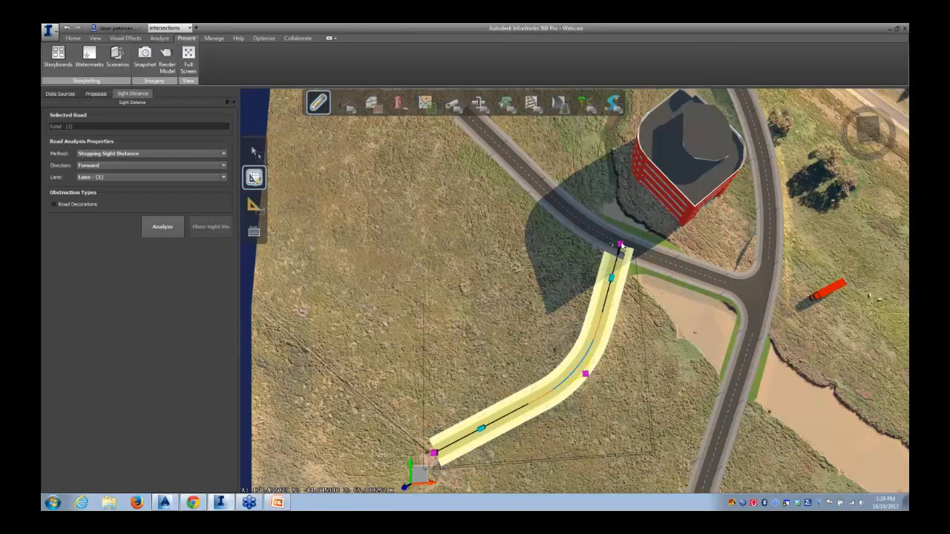
scroll(617, 254, "up", 4)
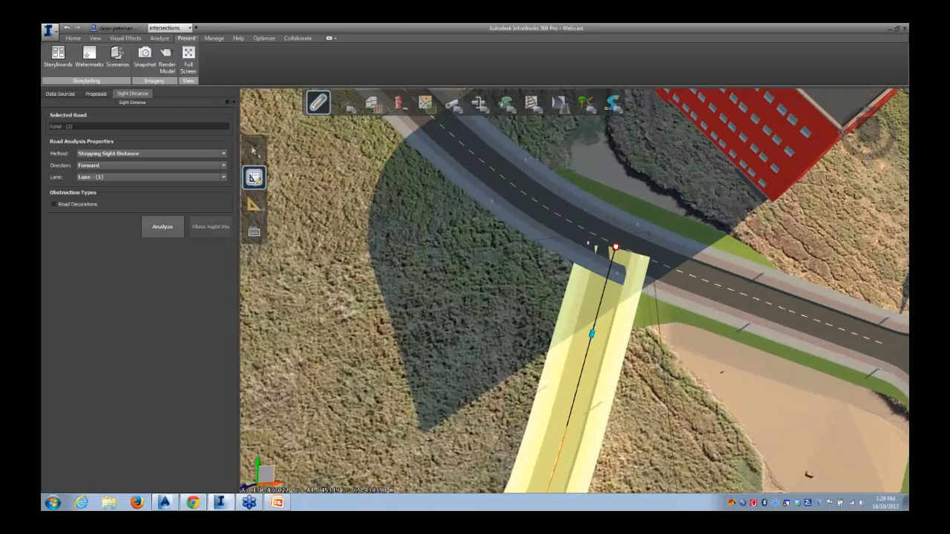
left_click(490, 300)
scroll(454, 331, "down", 1)
middle_click_drag(450, 339, 398, 325)
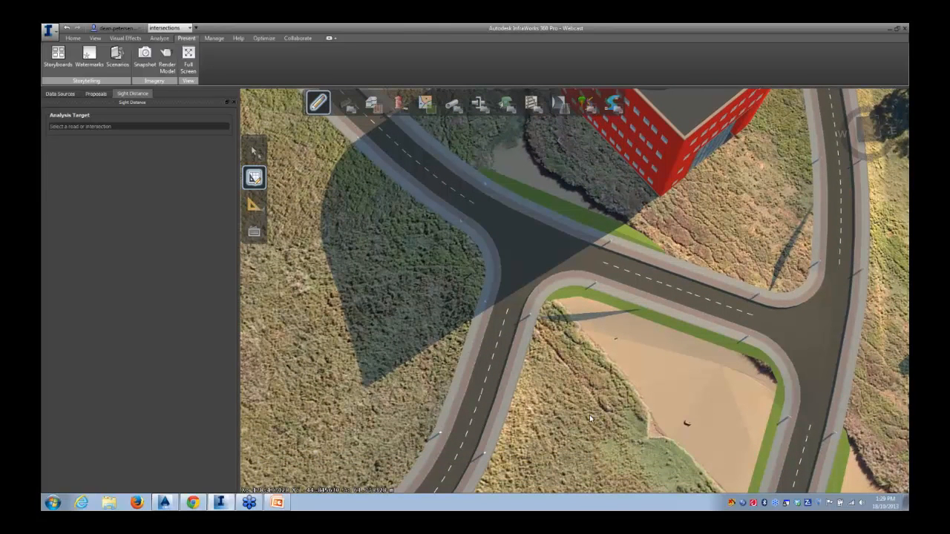
middle_click_drag(590, 415, 574, 268)
left_click(583, 266)
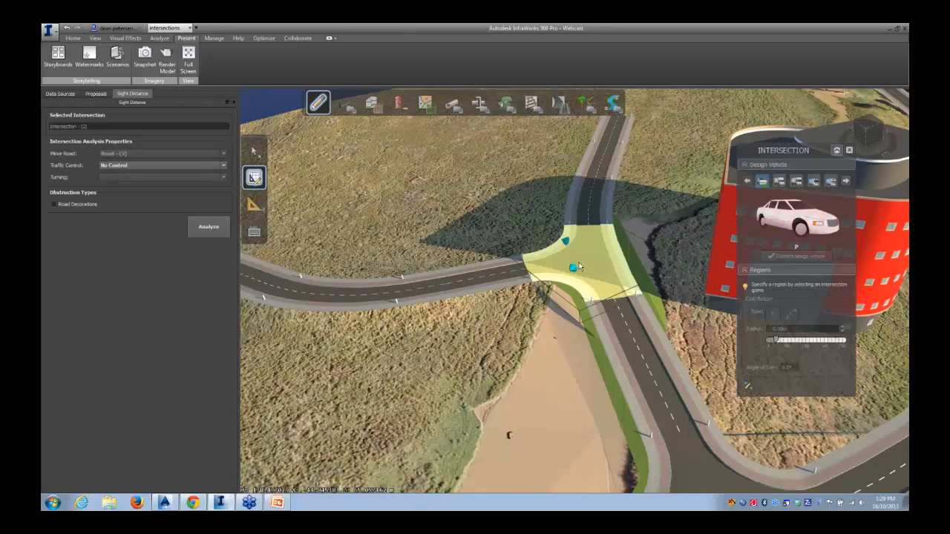
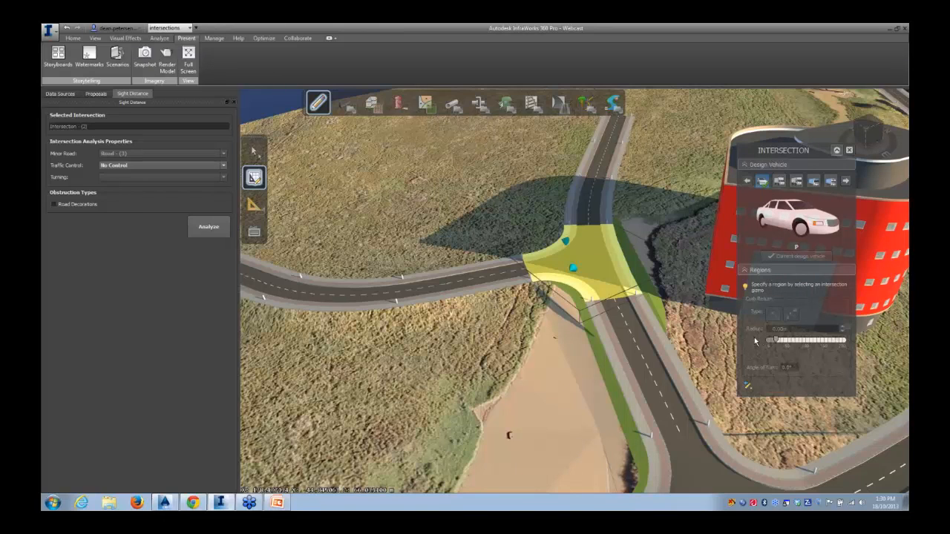
Compare the design vehicles for the intersection, pick the curb return region, and set WB-12 as the current design vehicle
left_click(780, 181)
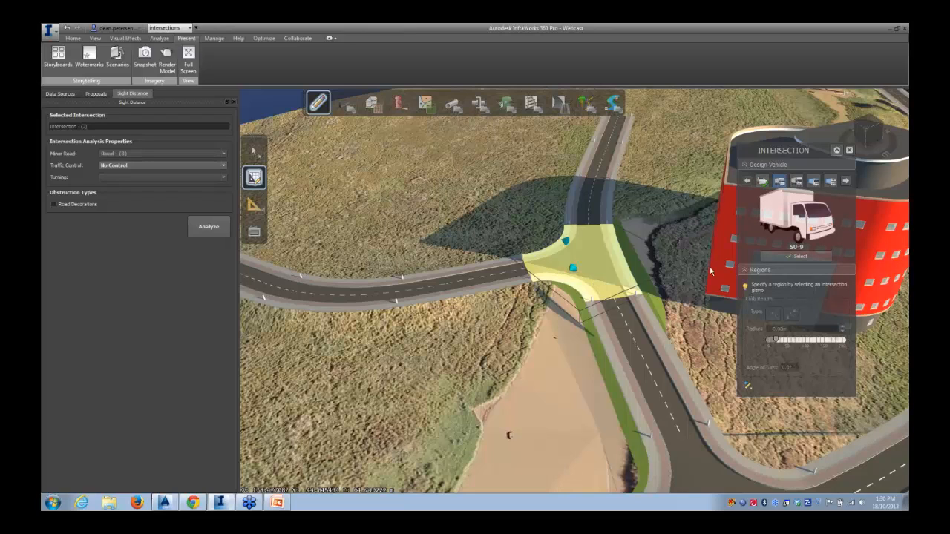
left_click(814, 181)
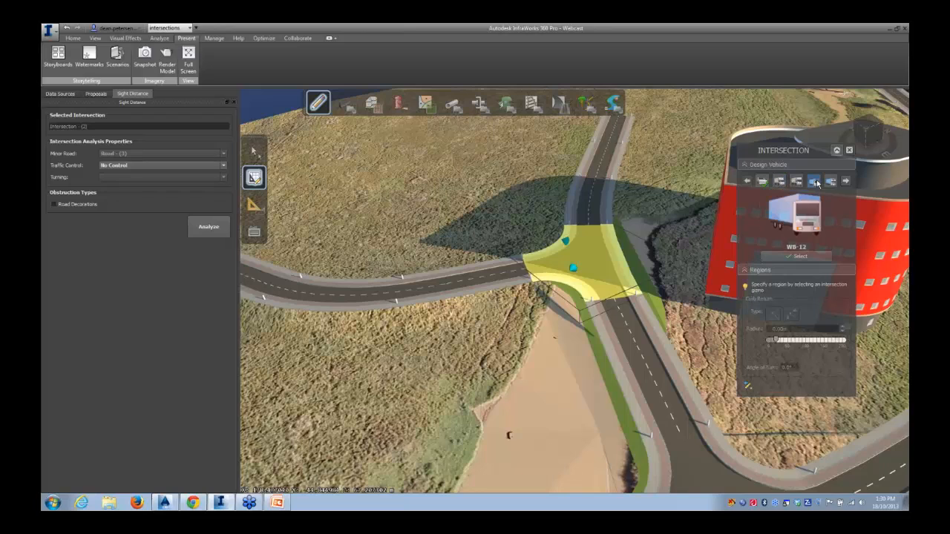
left_click(798, 182)
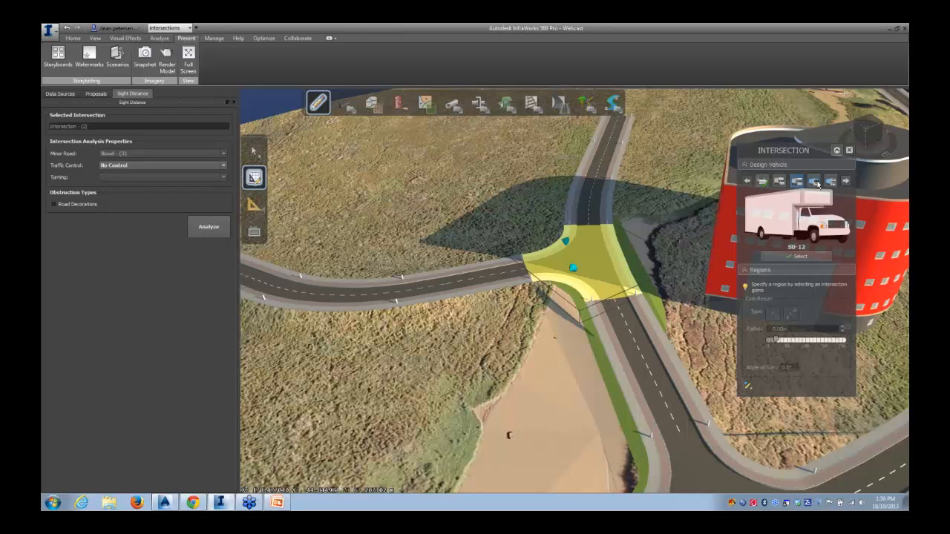
left_click(814, 182)
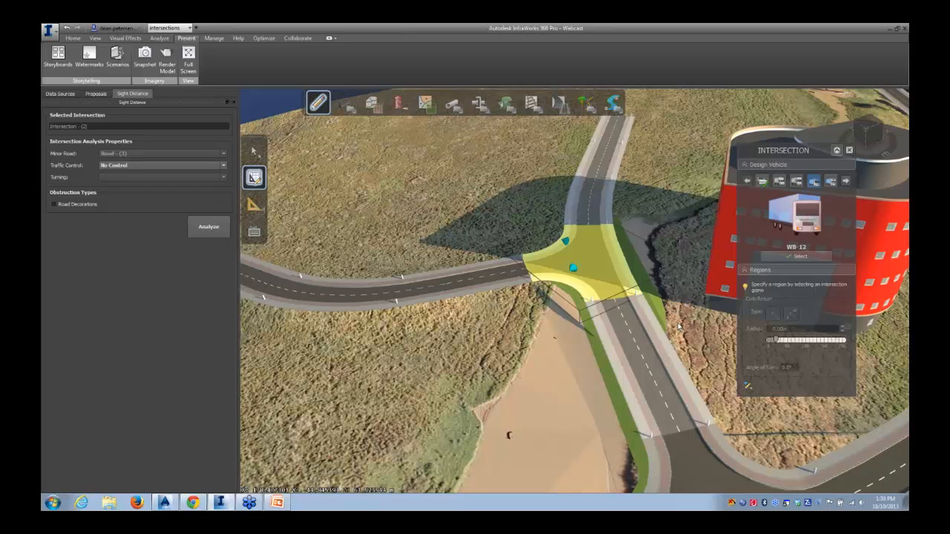
left_click(574, 270)
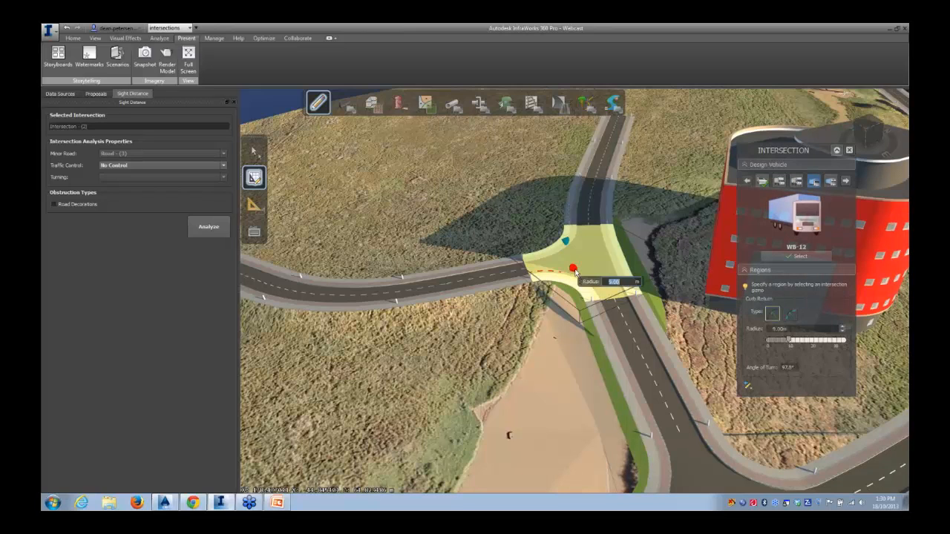
left_click(795, 183)
left_click(814, 183)
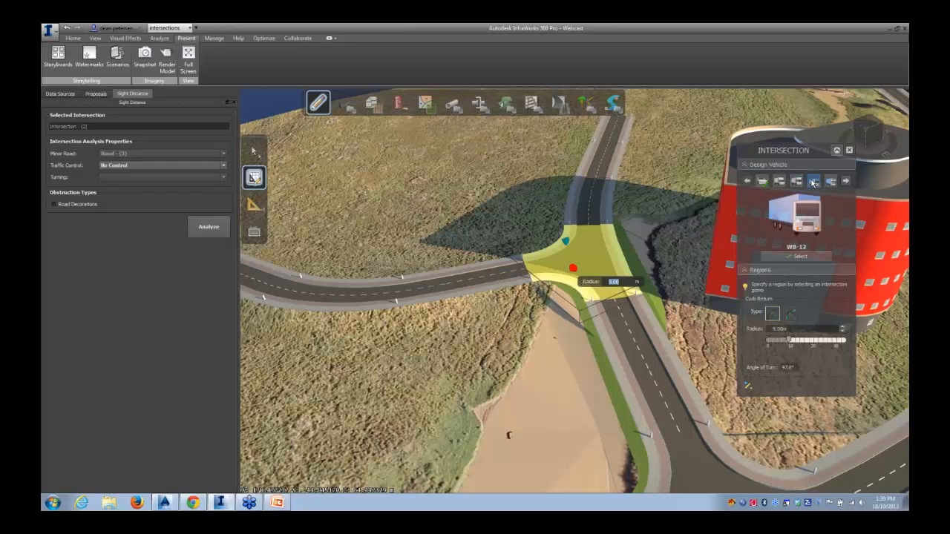
left_click(795, 257)
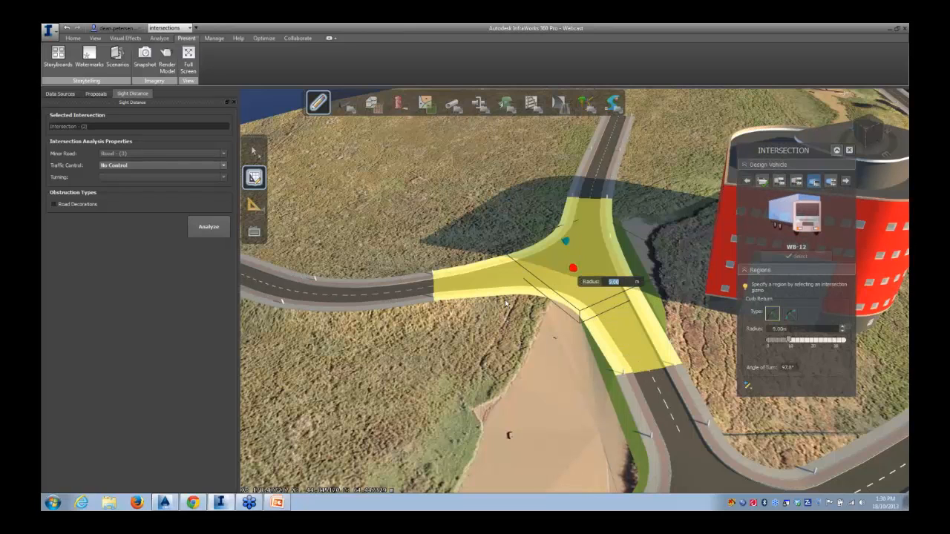
Browse the larger design vehicles and switch back to WB-12
left_click(847, 183)
left_click(813, 182)
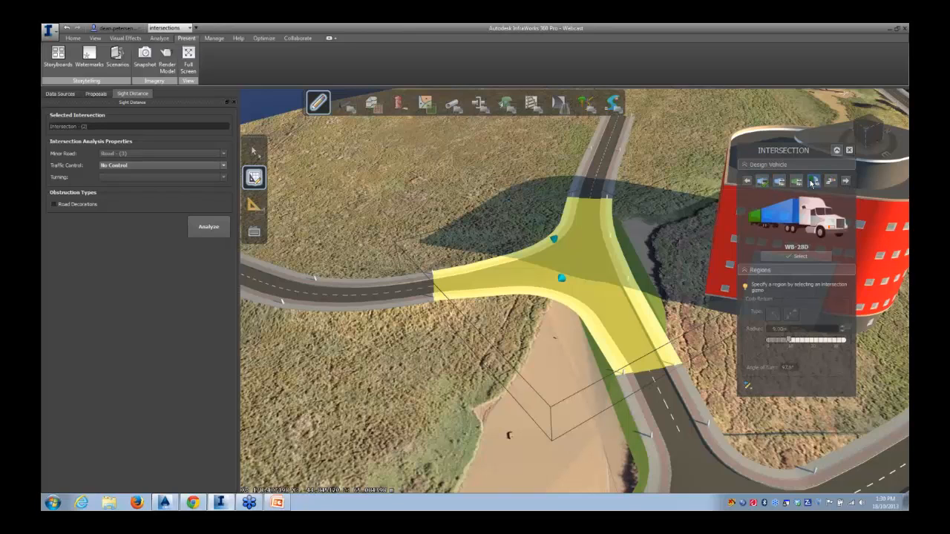
left_click(832, 183)
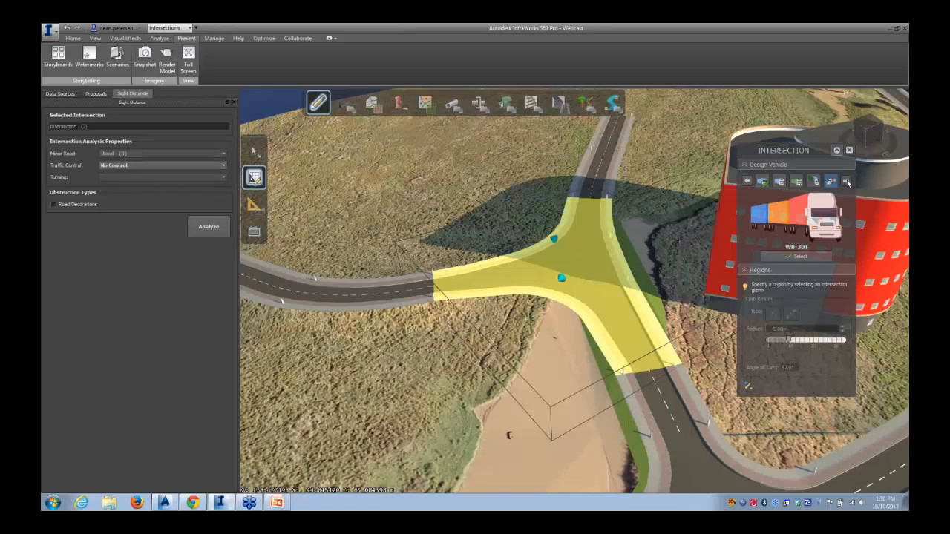
left_click(848, 184)
left_click(833, 182)
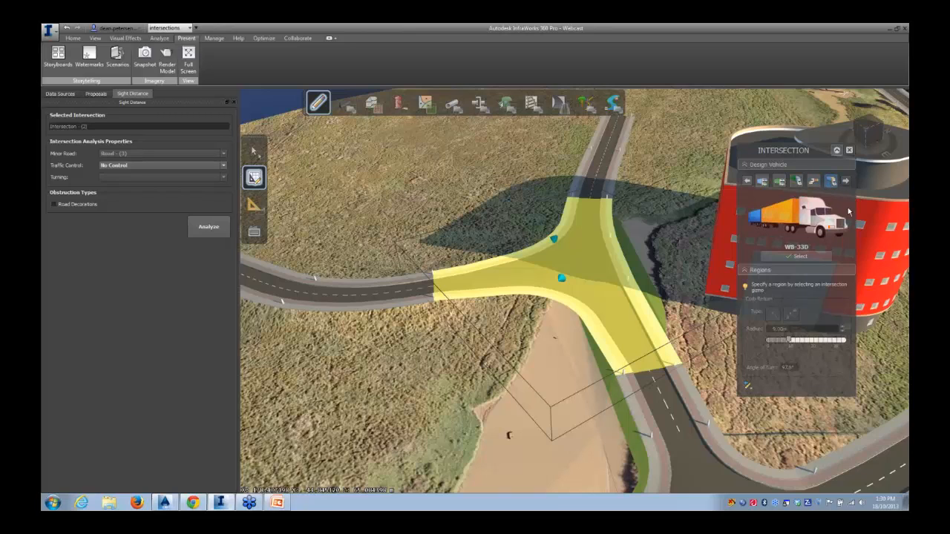
left_click(748, 182)
left_click(747, 182)
left_click(779, 183)
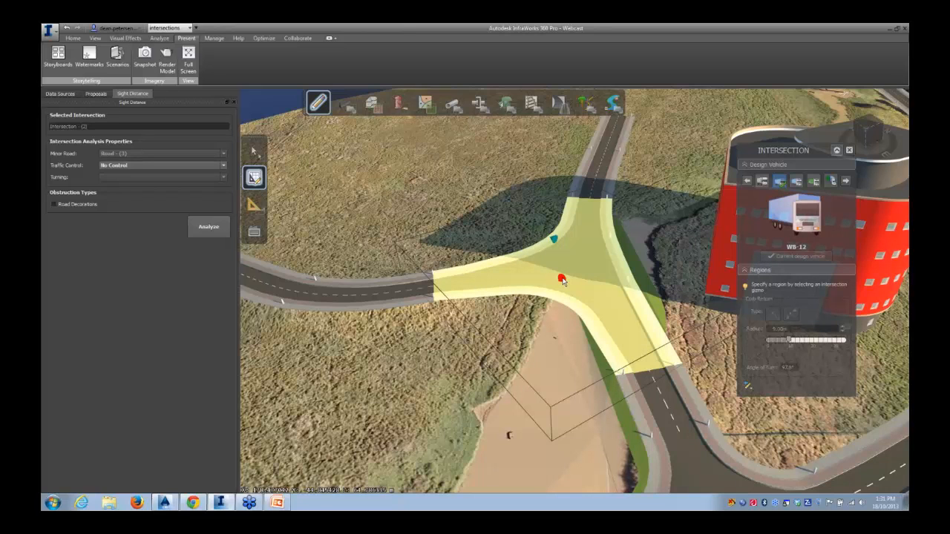
Move the truck model from the field into the new intersection and rotate it to sit at the junction
left_click_drag(558, 367, 564, 357)
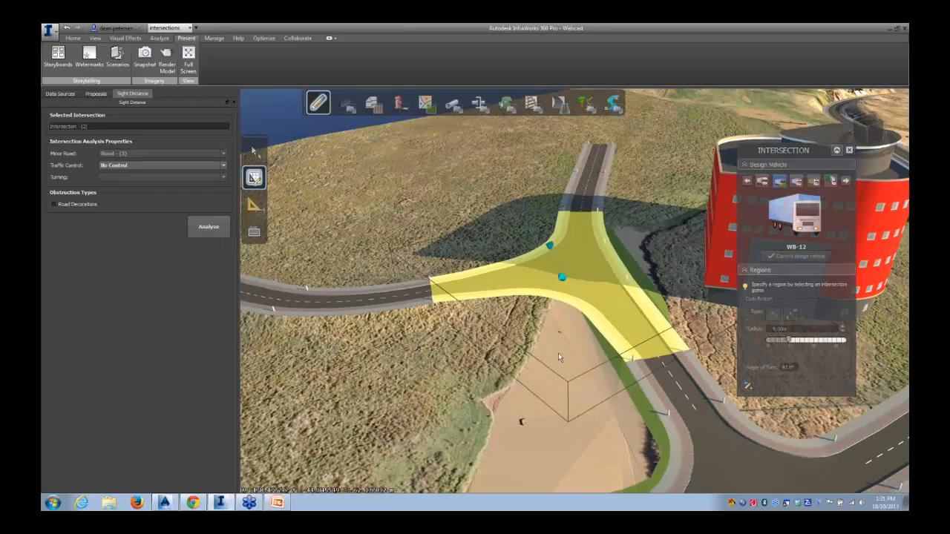
left_click(559, 355)
scroll(520, 385, "down", 5)
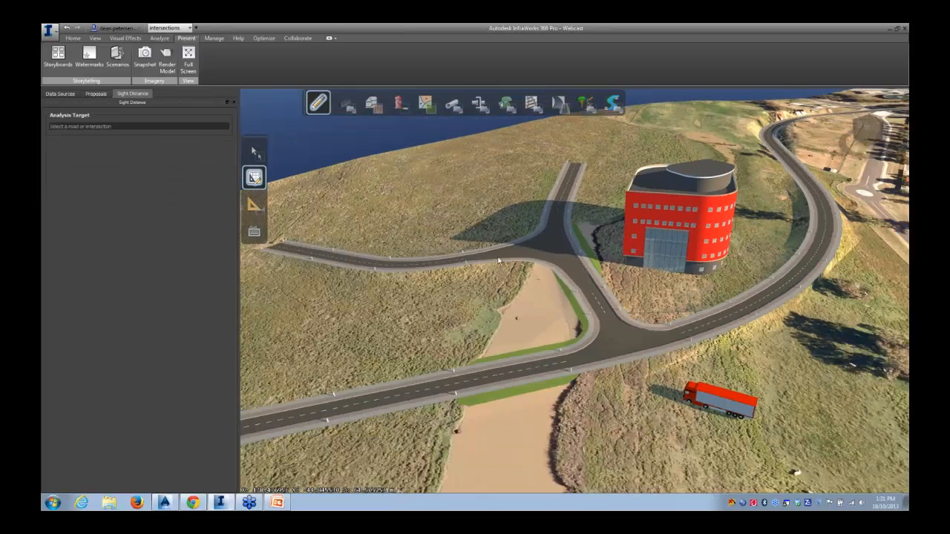
left_click(717, 401)
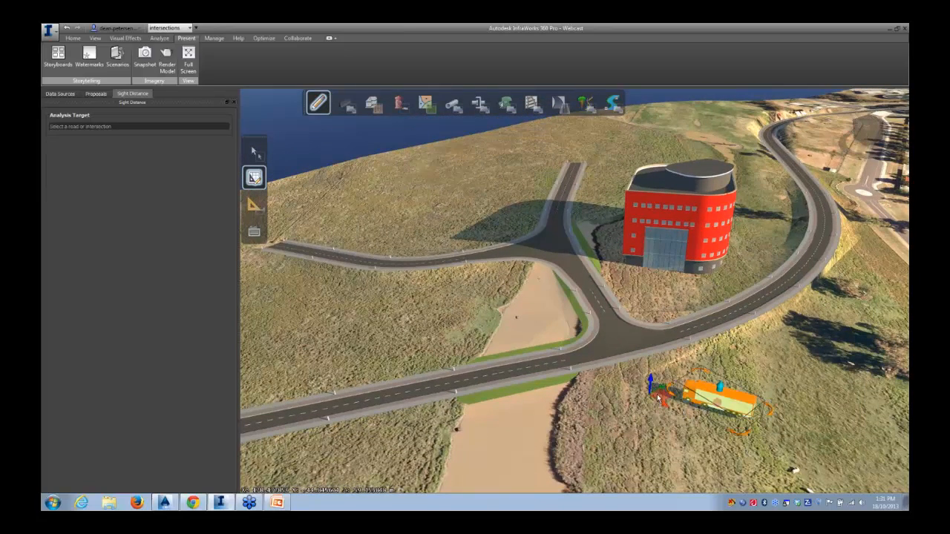
left_click_drag(657, 394, 512, 251)
scroll(530, 265, "up", 5)
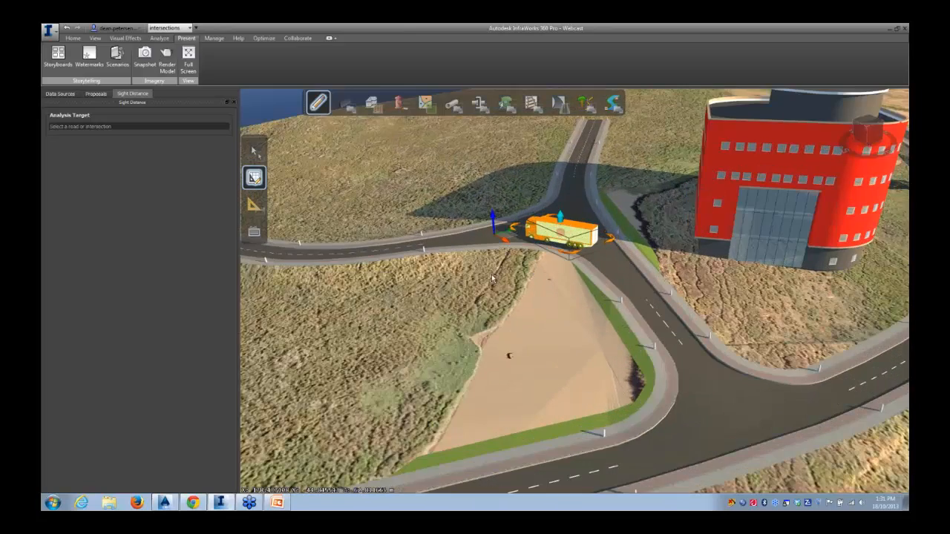
scroll(491, 274, "up", 4)
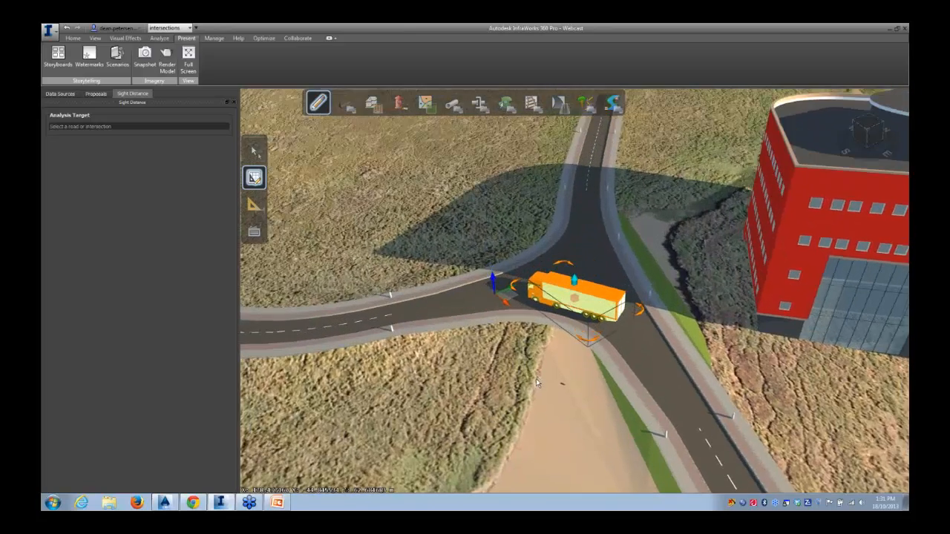
left_click_drag(536, 379, 542, 386)
left_click_drag(507, 298, 509, 303)
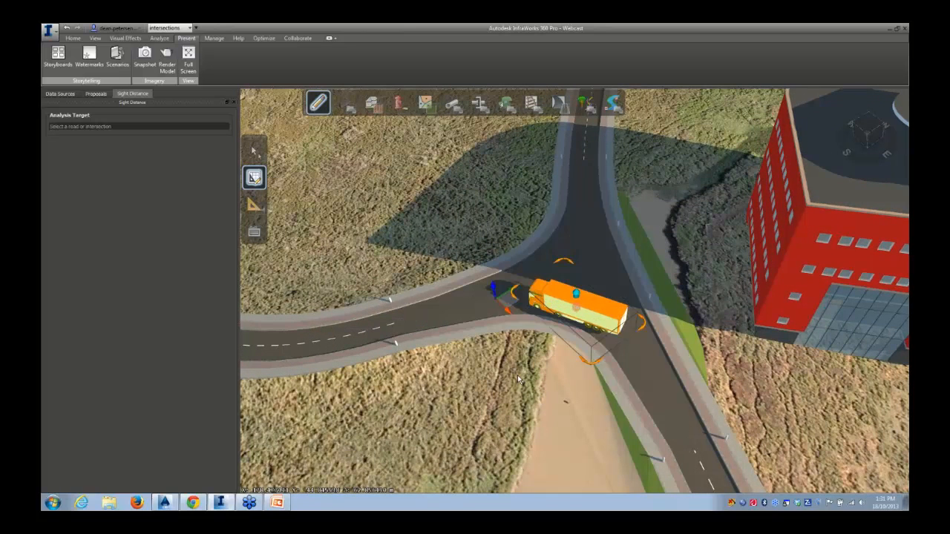
left_click_drag(518, 379, 525, 349)
key("Escape")
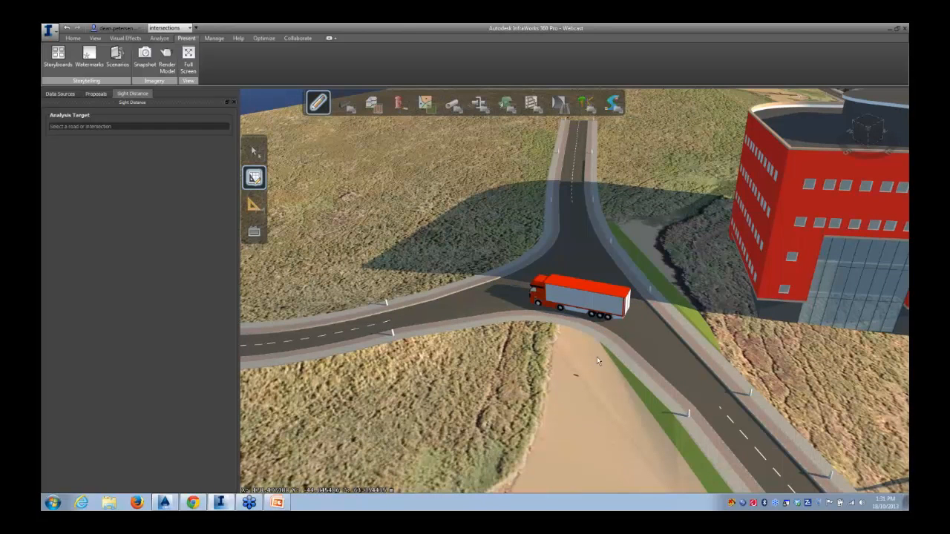
Select the intersection's curb return region and set its radius to 25 m
left_click(611, 341)
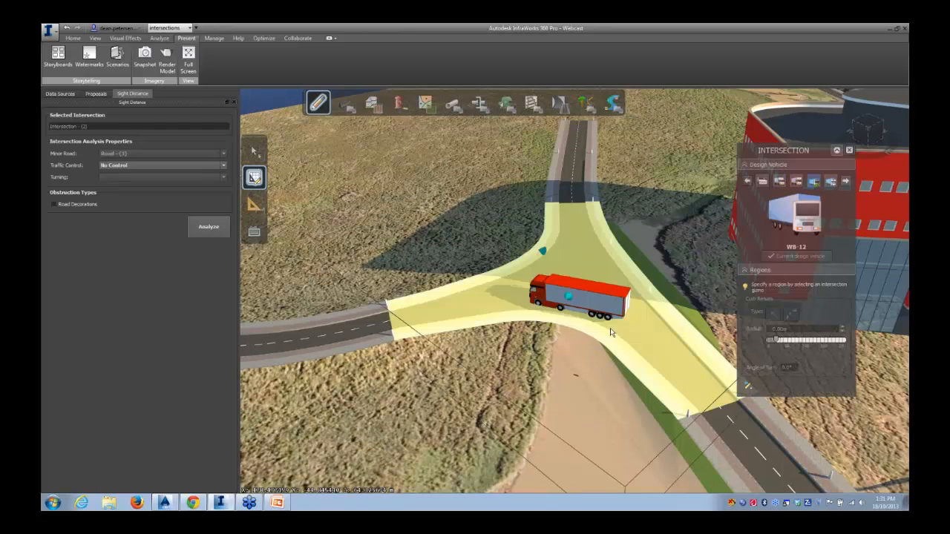
left_click(568, 297)
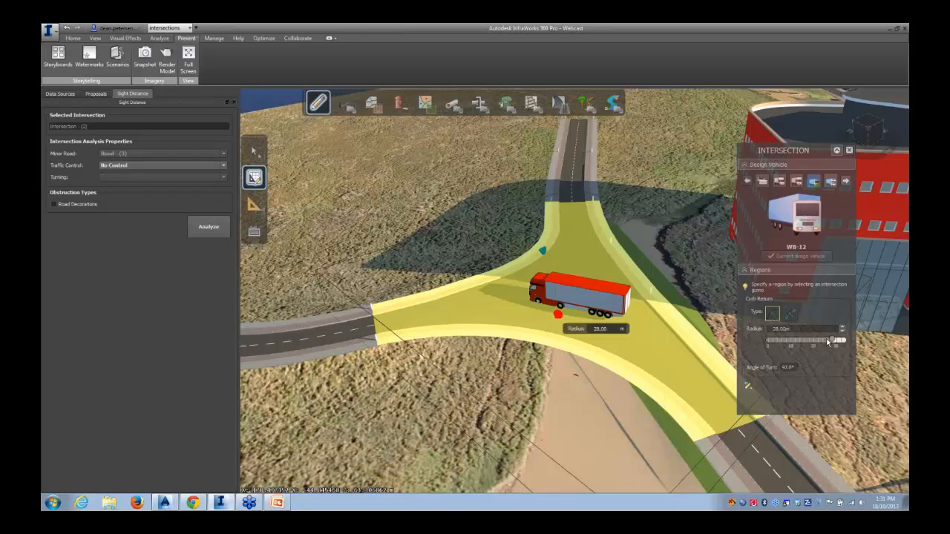
left_click(560, 317)
left_click_drag(558, 314, 553, 319)
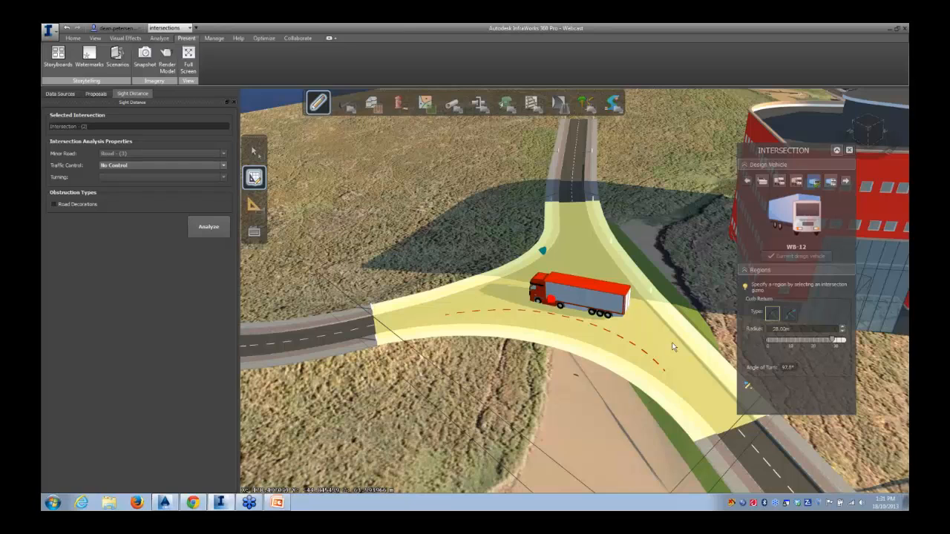
left_click(814, 339)
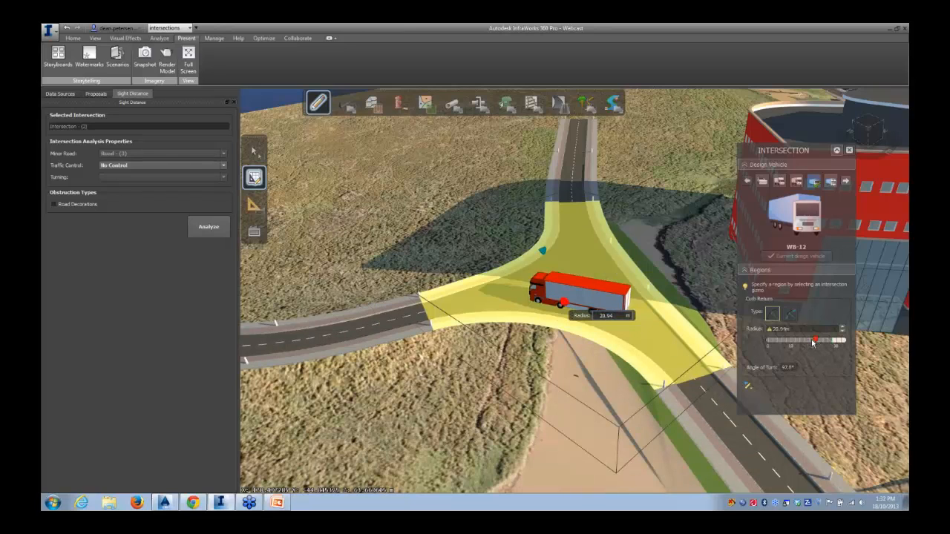
left_click_drag(790, 329, 773, 329)
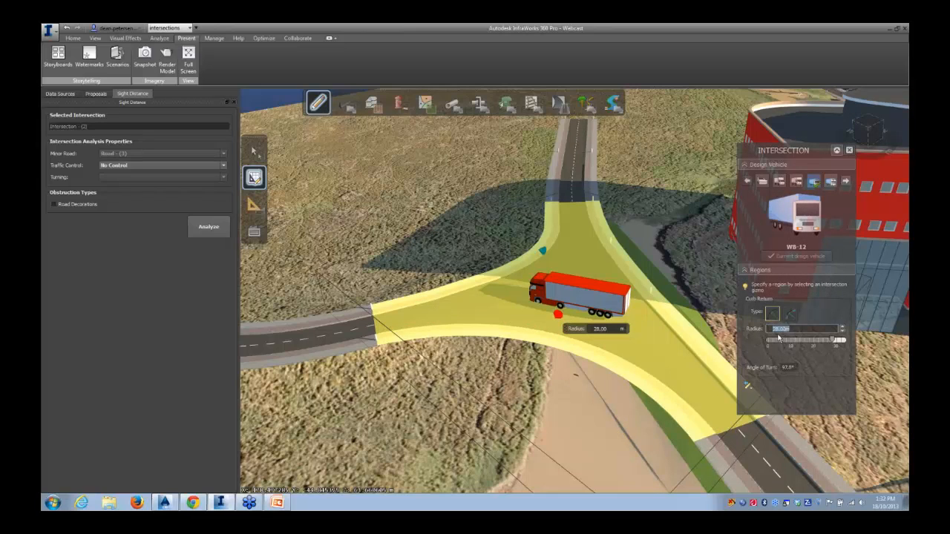
type("25m")
key("Return")
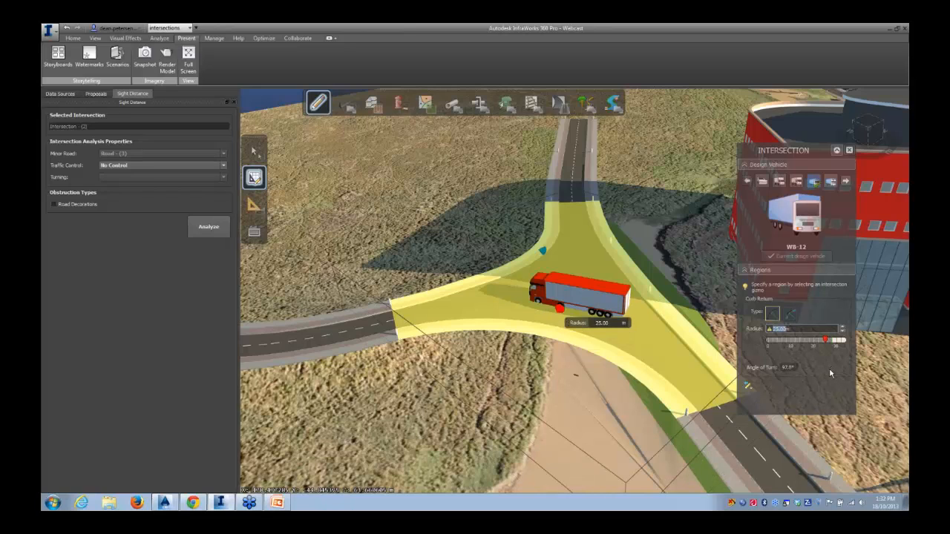
Switch the curb return to the offset-and-taper type, then deselect the intersection
left_click(790, 315)
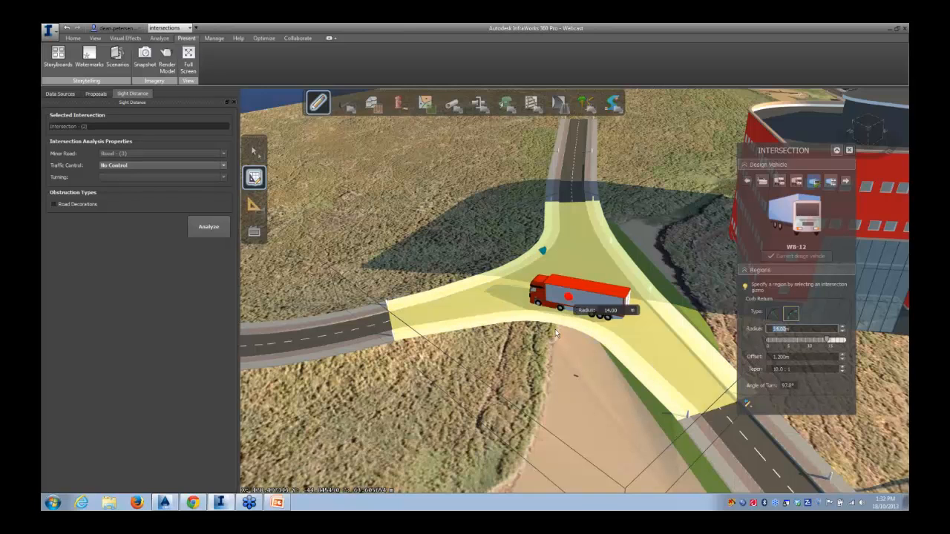
left_click_drag(516, 346, 489, 347)
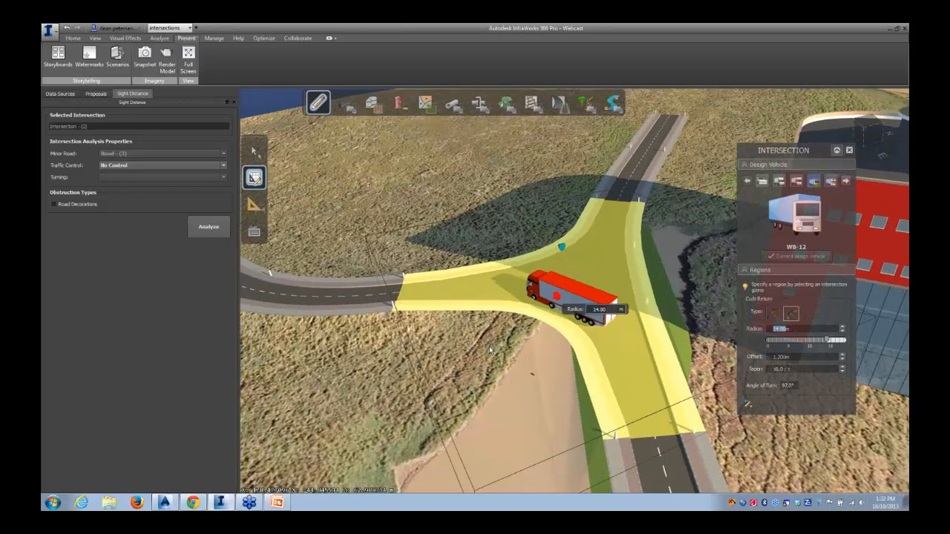
scroll(571, 321, "up", 2)
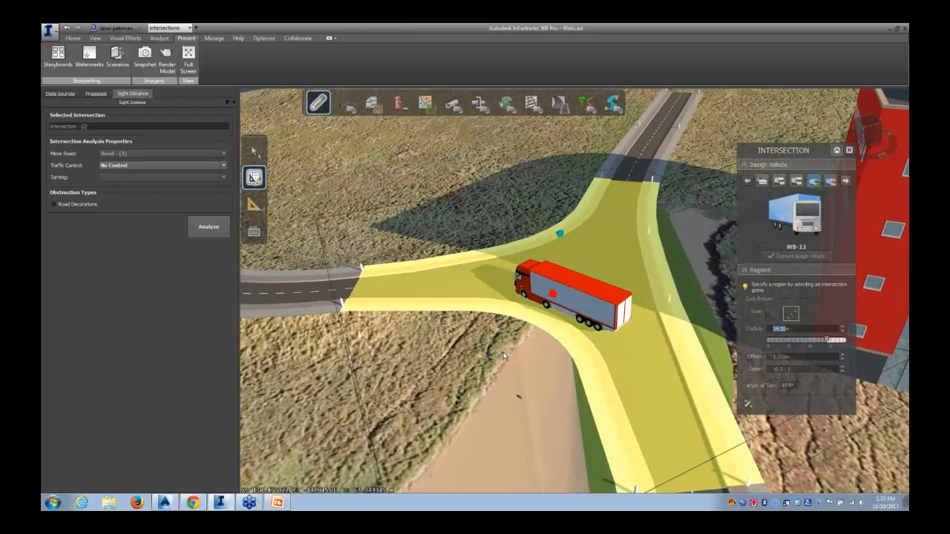
scroll(504, 356, "down", 2)
left_click_drag(466, 359, 468, 318)
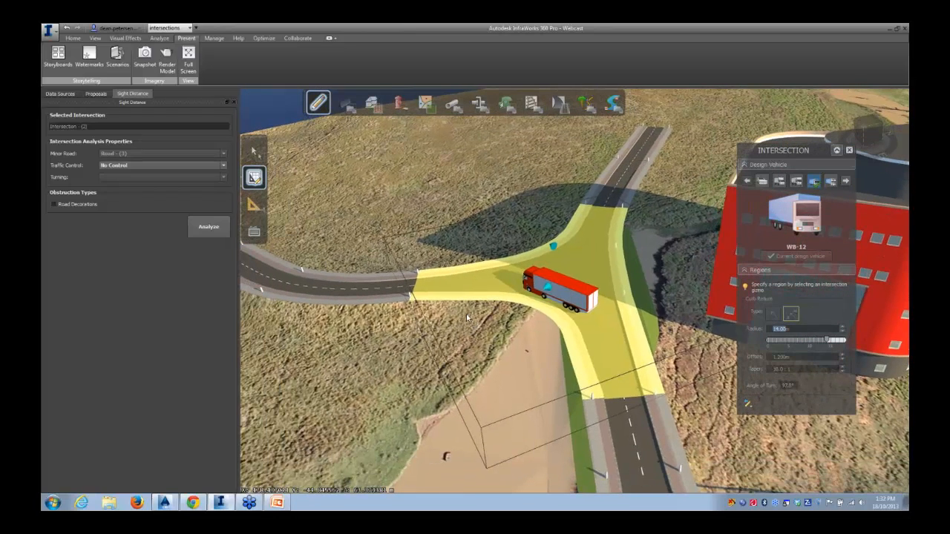
left_click(467, 314)
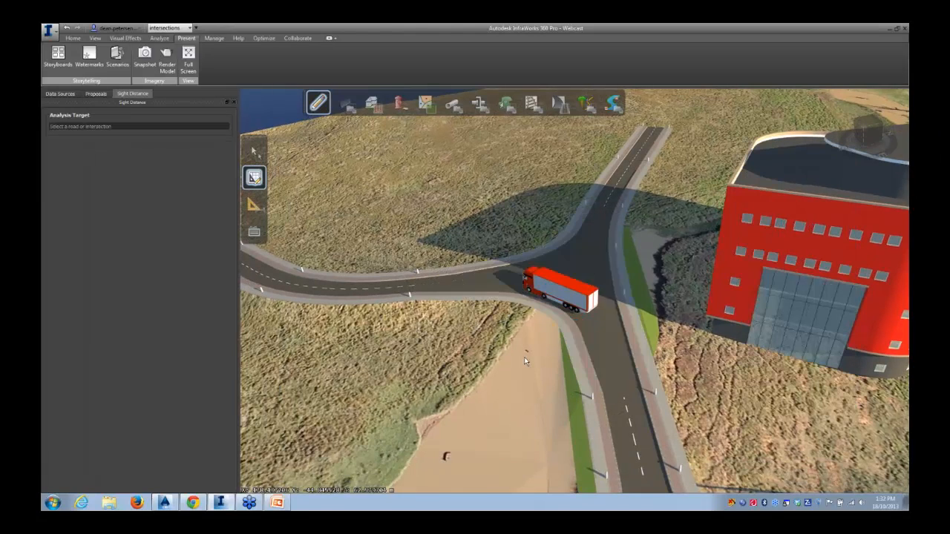
Orbit around the intersection and the building to inspect the truck at street level
middle_click_drag(601, 357, 589, 319)
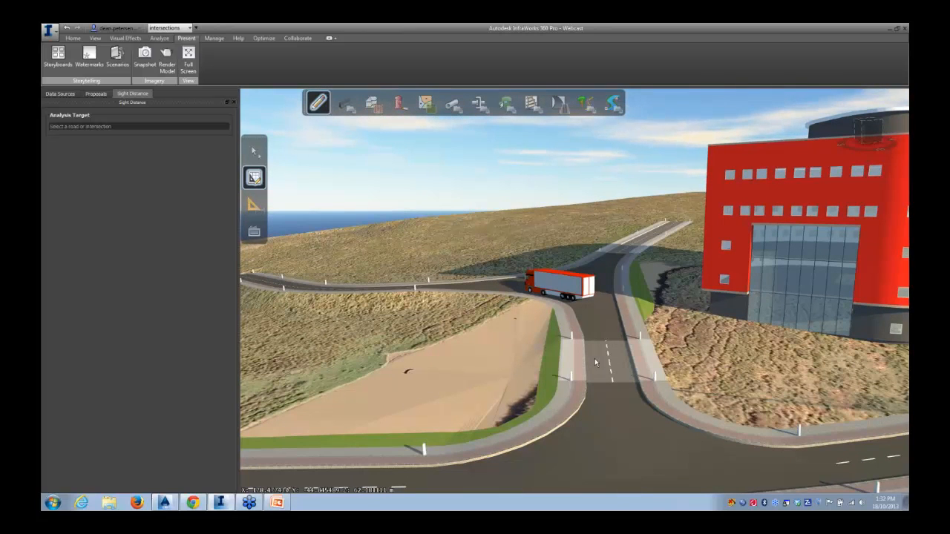
middle_click_drag(595, 363, 514, 266)
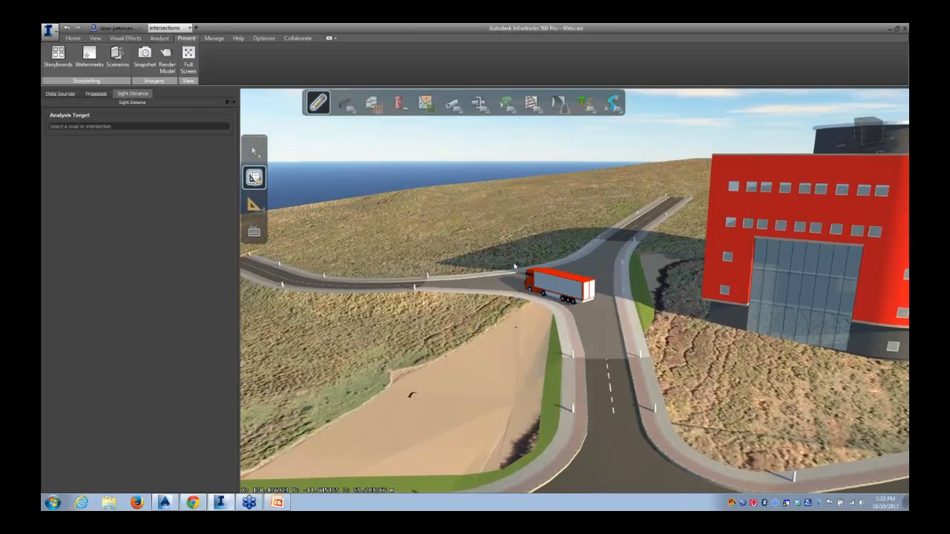
scroll(518, 348, "down", 3)
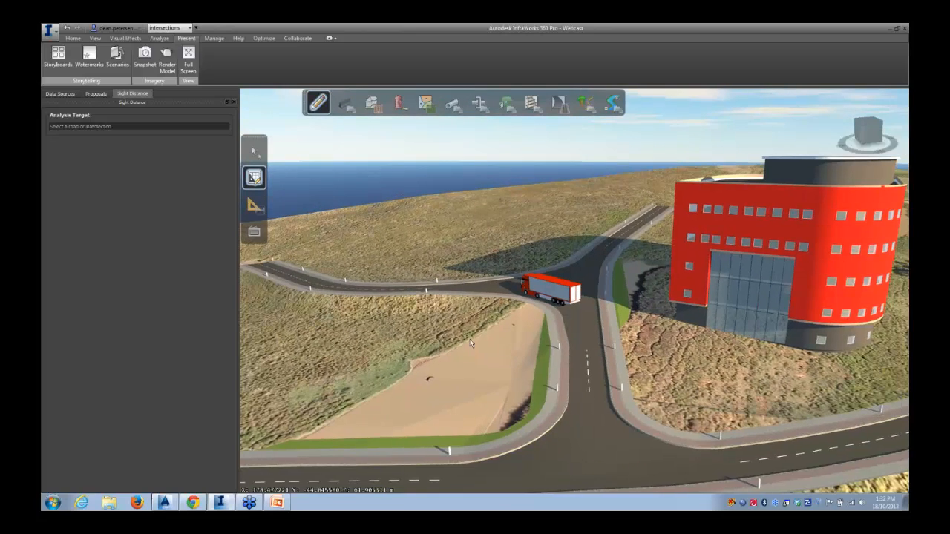
middle_click_drag(463, 343, 632, 330)
scroll(637, 297, "up", 4)
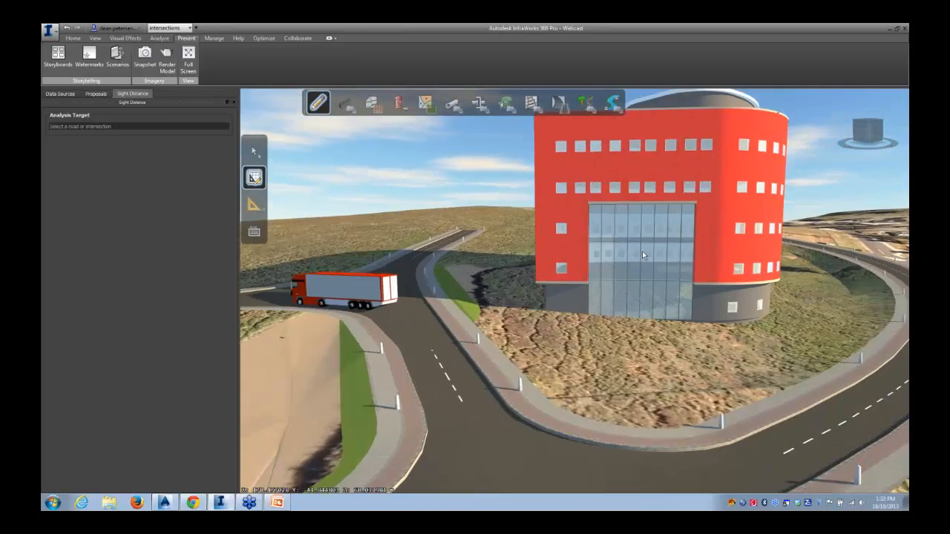
scroll(642, 279, "up", 6)
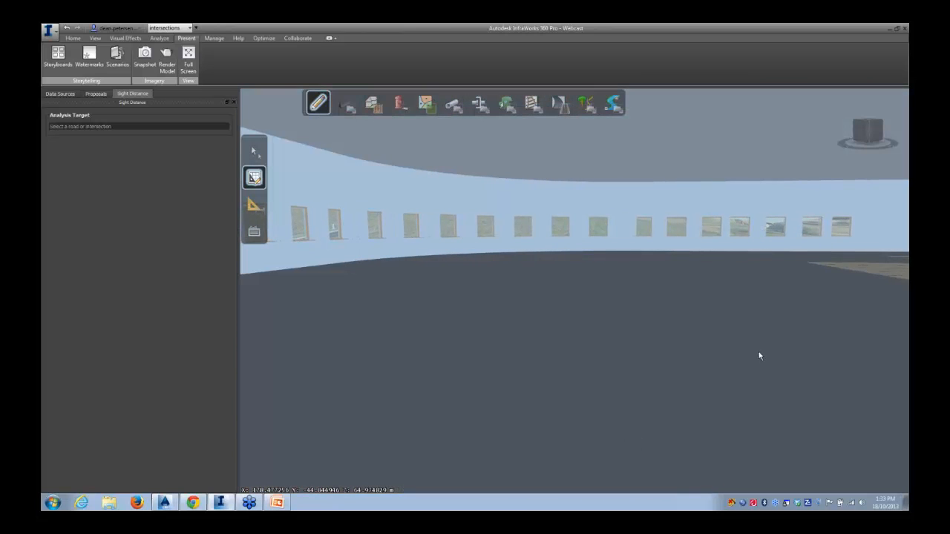
left_click_drag(713, 335, 686, 469)
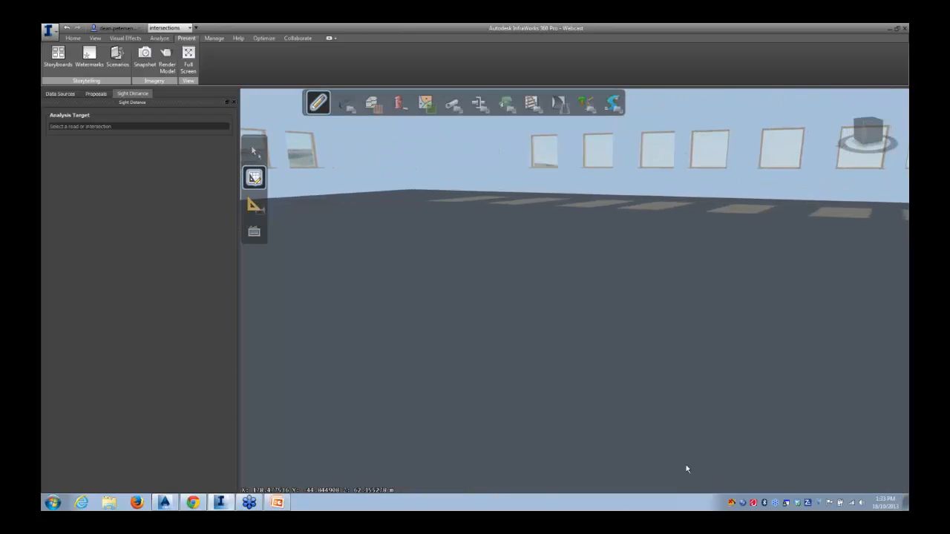
Navigate through the building's interior and back out to view the intersection from above
left_click_drag(741, 395, 657, 372)
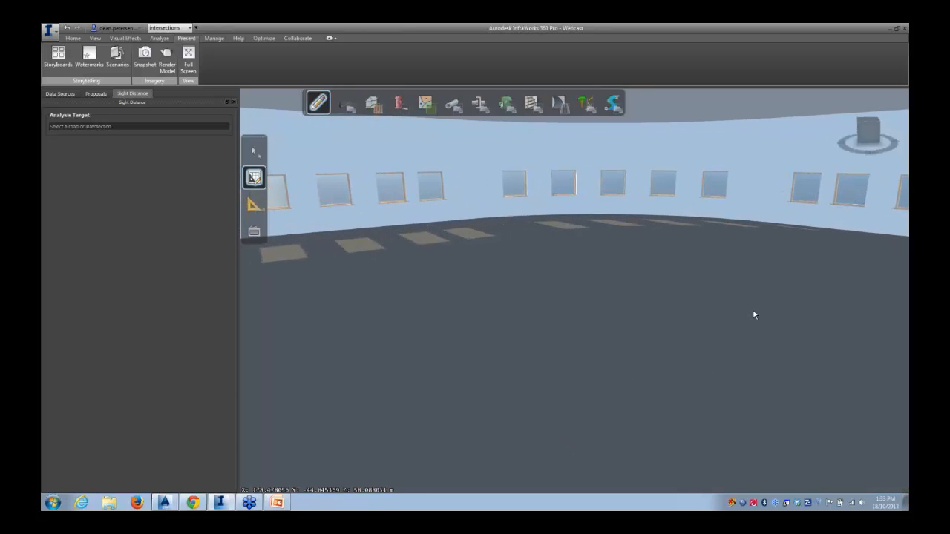
left_click_drag(778, 309, 654, 287)
scroll(654, 287, "up", 5)
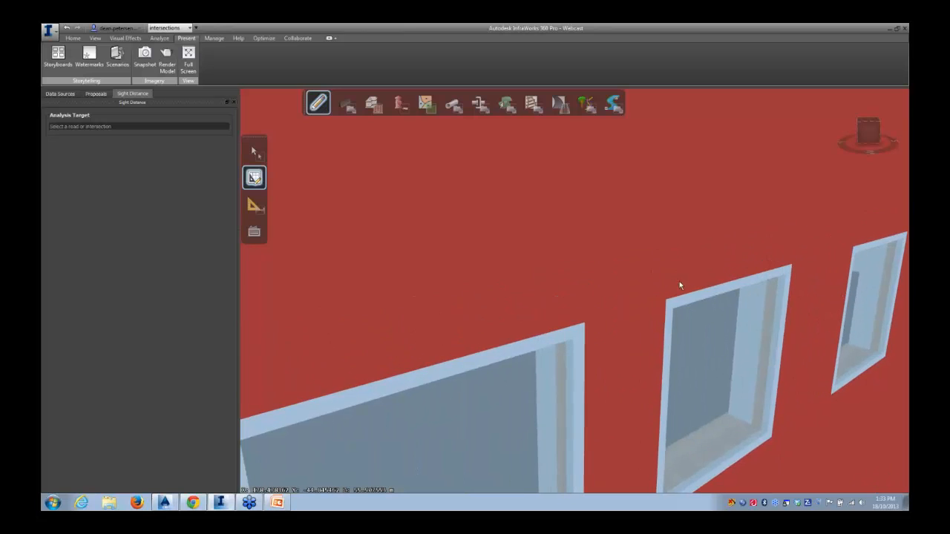
scroll(687, 324, "up", 3)
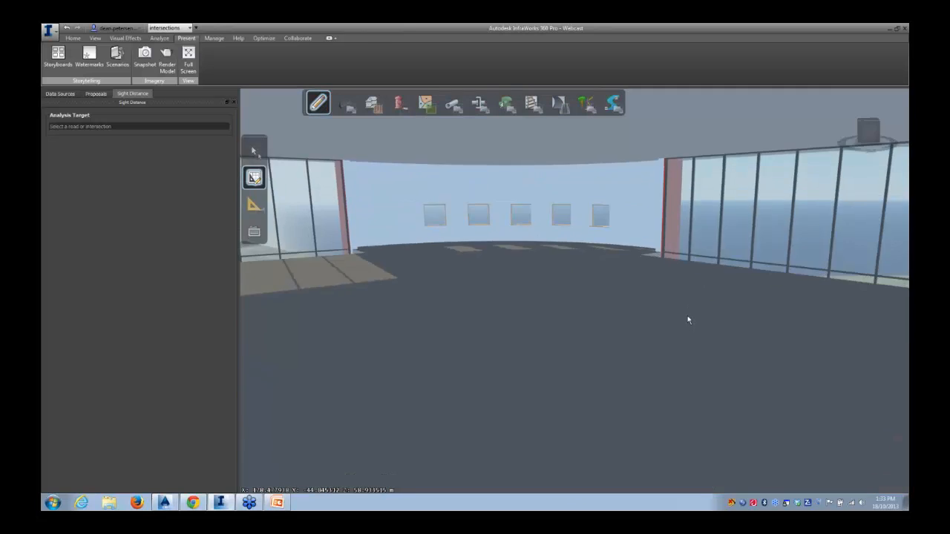
left_click_drag(694, 318, 710, 318)
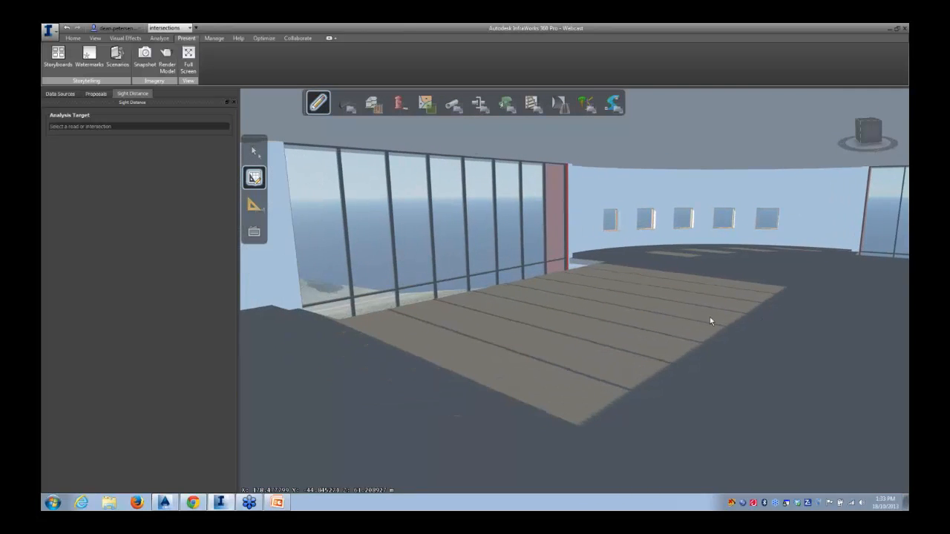
scroll(449, 343, "up", 3)
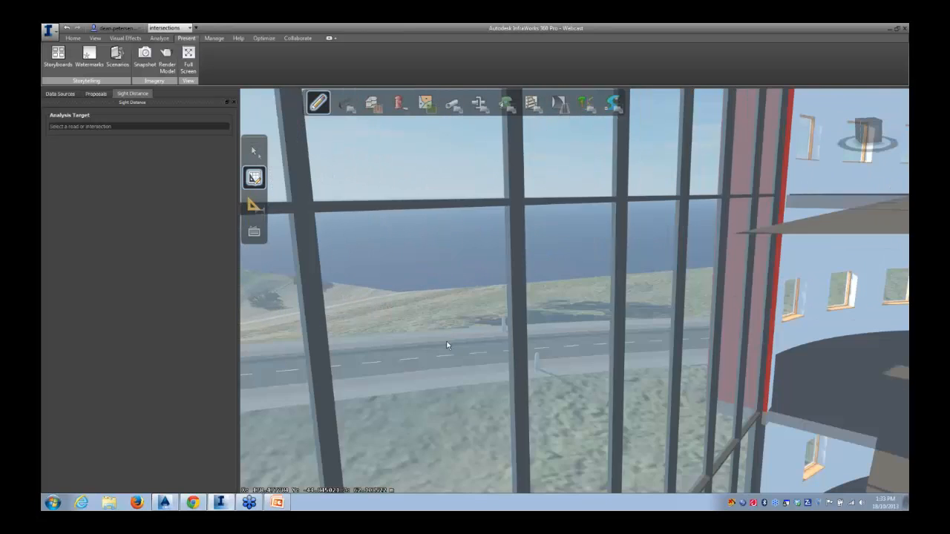
scroll(472, 339, "down", 2)
scroll(526, 340, "up", 3)
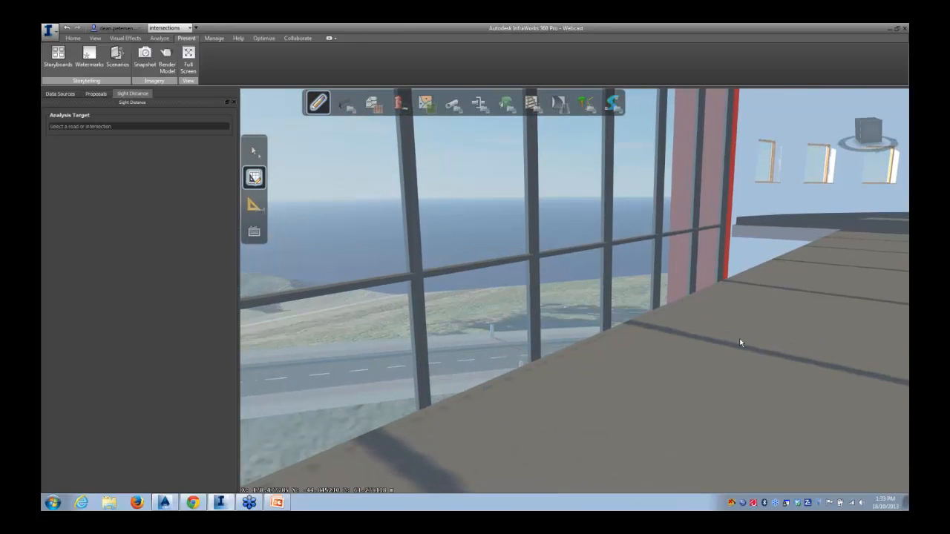
left_click_drag(738, 342, 538, 383)
right_click_drag(537, 383, 380, 450)
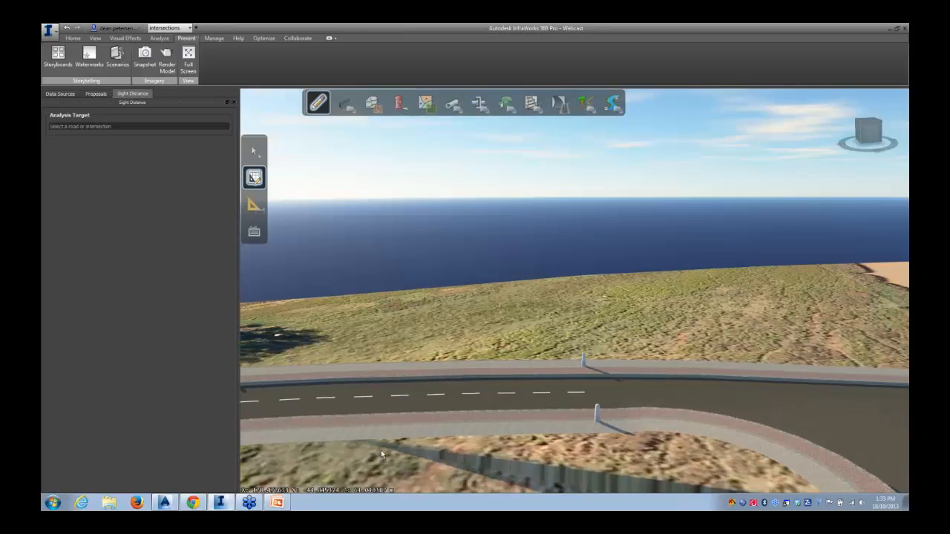
right_click_drag(592, 402, 510, 385)
scroll(519, 382, "down", 4)
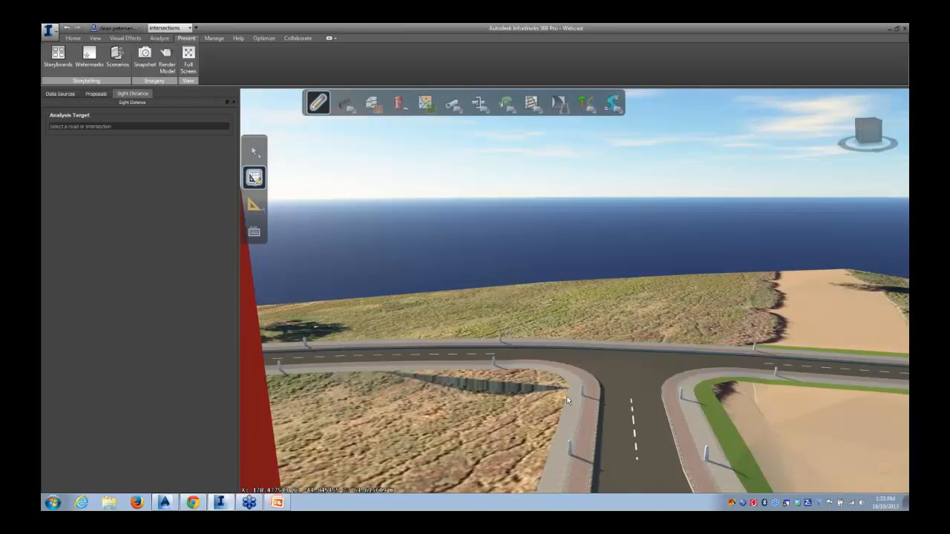
left_click_drag(635, 406, 608, 413)
middle_click_drag(583, 439, 732, 375)
left_click(306, 376)
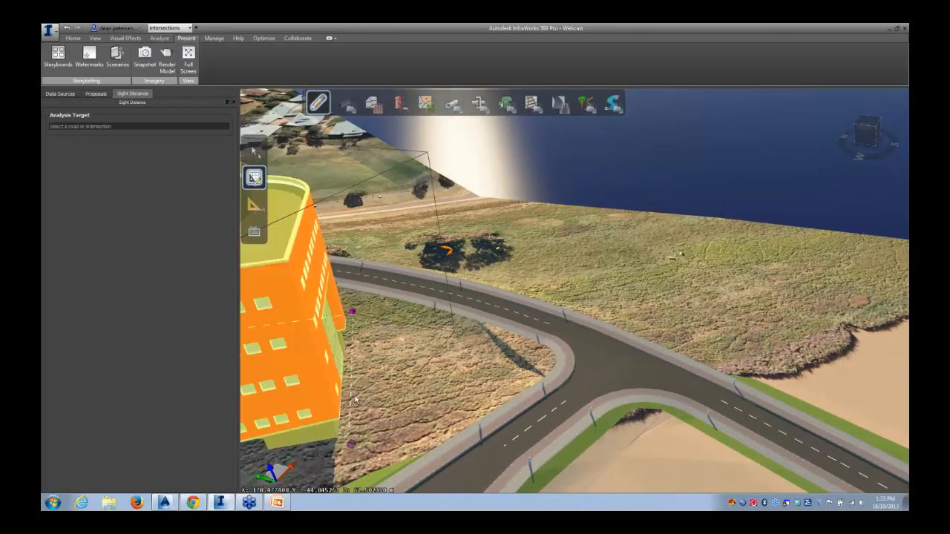
scroll(380, 407, "down", 3)
middle_click_drag(378, 405, 511, 369)
left_click_drag(548, 447, 572, 435)
middle_click_drag(751, 446, 648, 448, "shift")
left_click(628, 438)
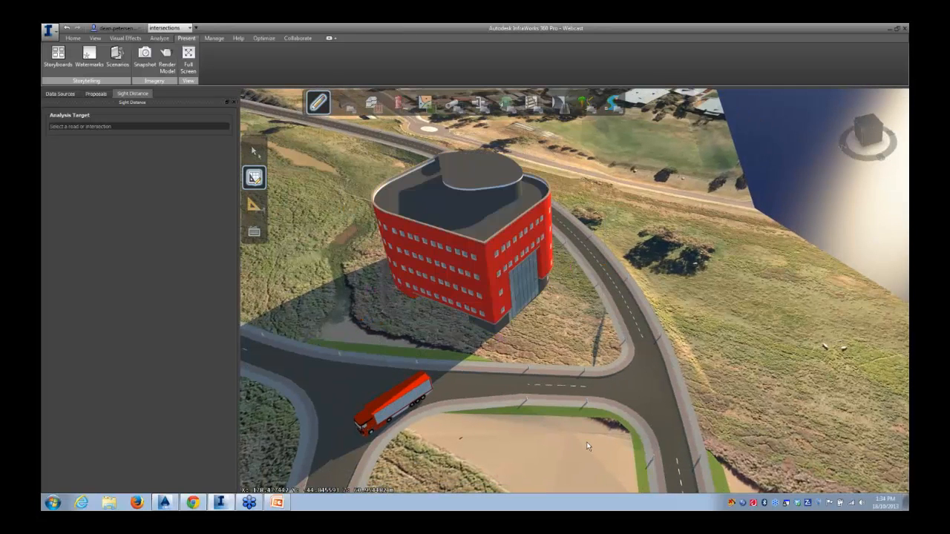
Select the intersection, close its properties panel, and run the intersection sight distance analysis
left_click(639, 395)
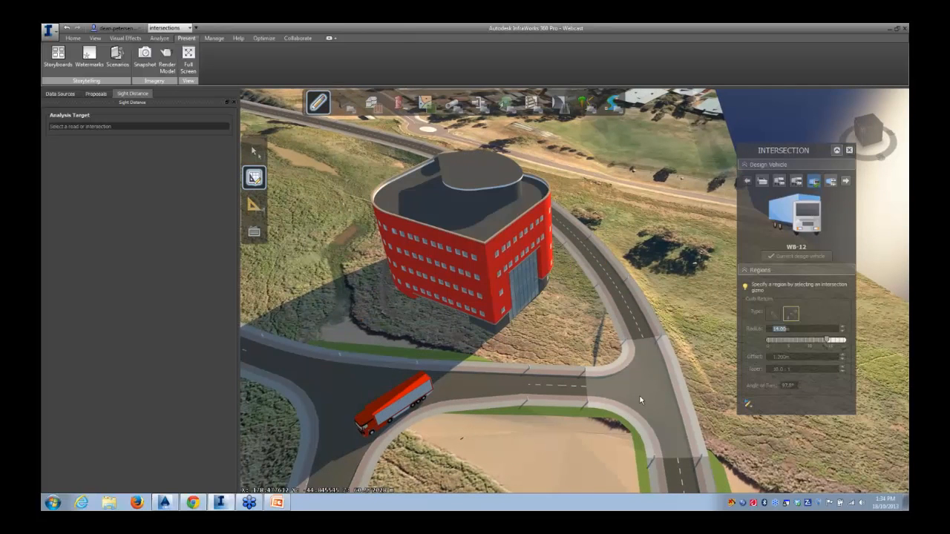
left_click(850, 151)
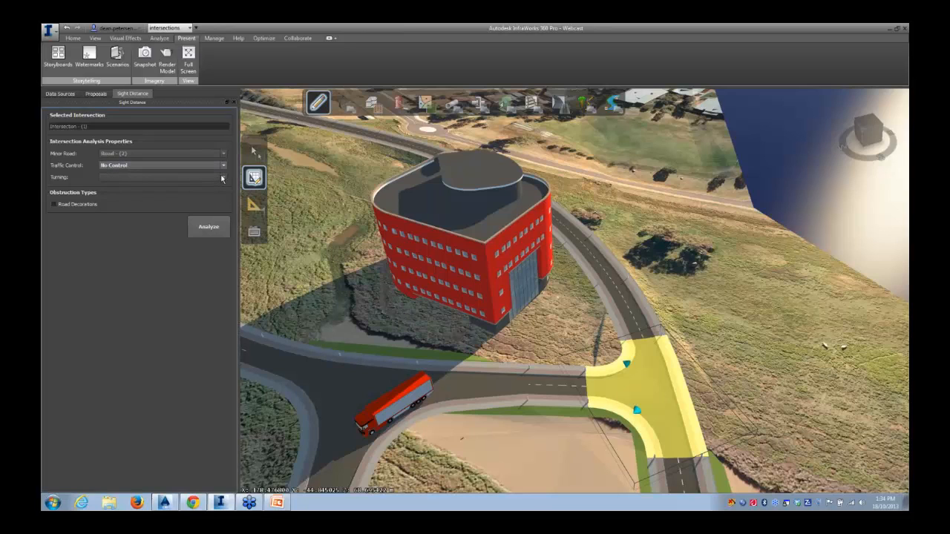
left_click(204, 233)
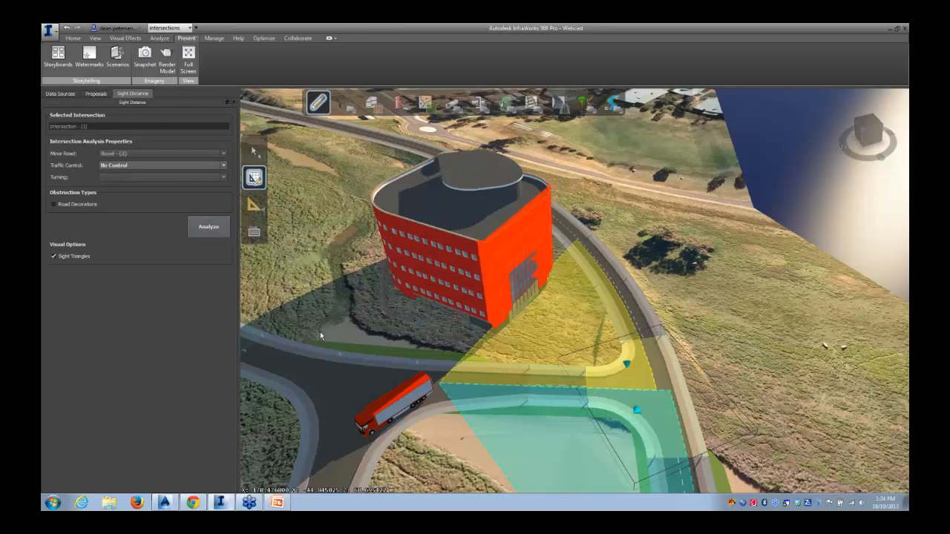
Orbit around the intersection to inspect the left and right approach sight triangles
left_click_drag(409, 346, 364, 324)
left_click_drag(442, 412, 455, 394)
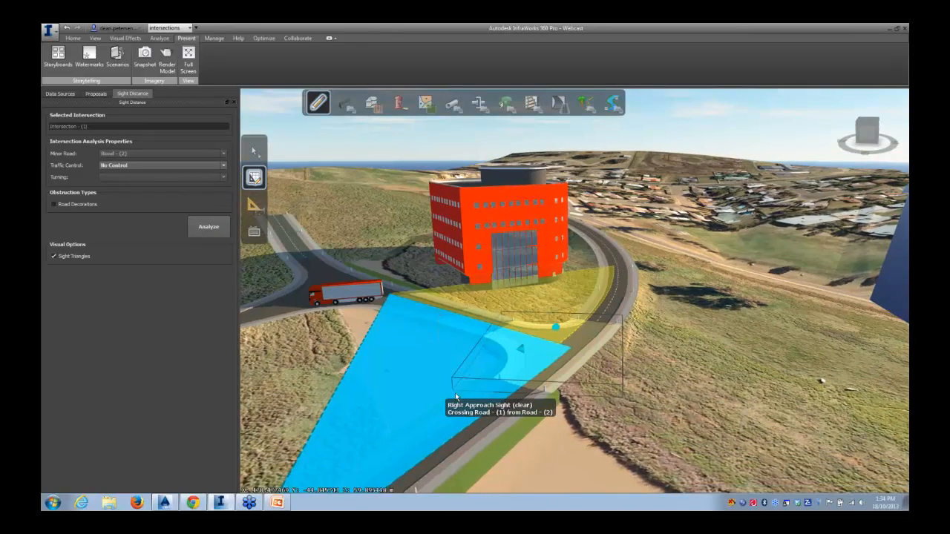
scroll(597, 400, "up", 2)
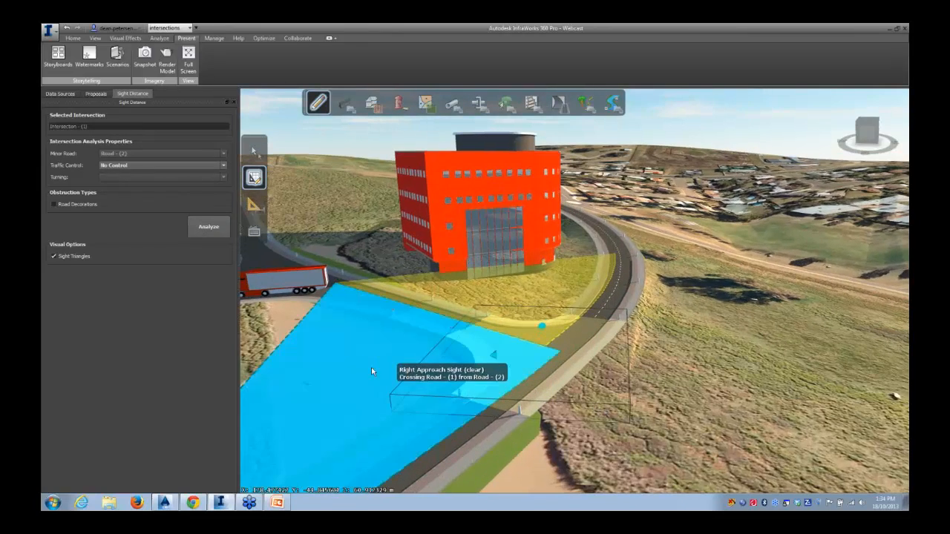
scroll(377, 370, "down", 3)
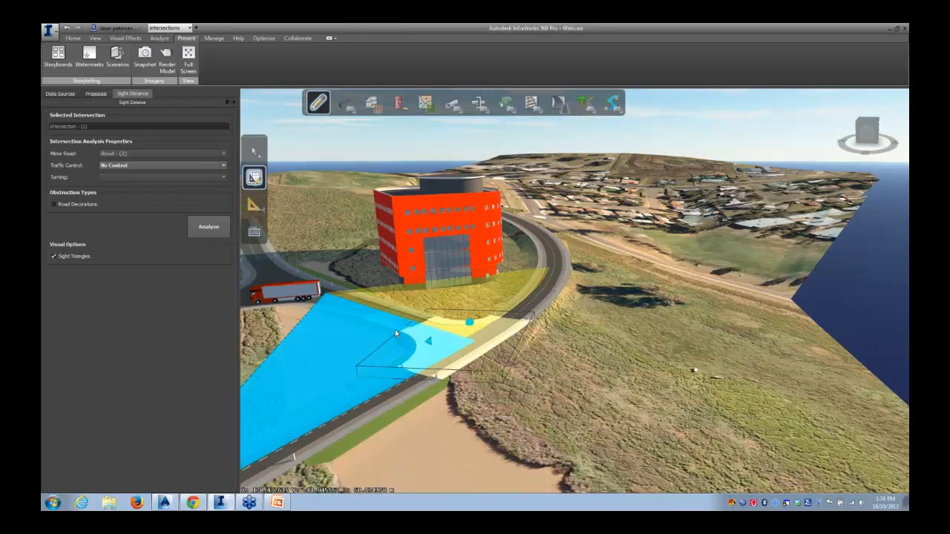
left_click_drag(271, 341, 299, 339)
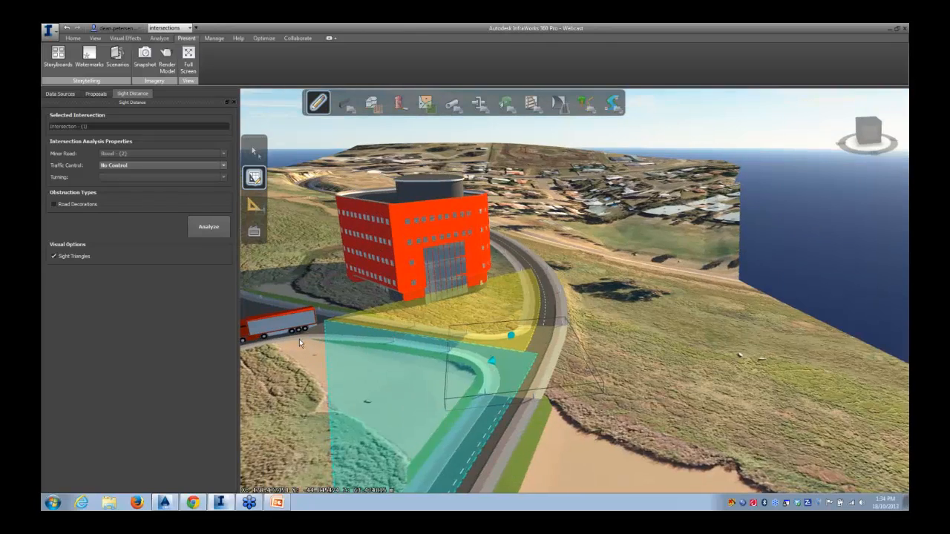
mouse_move(367, 375)
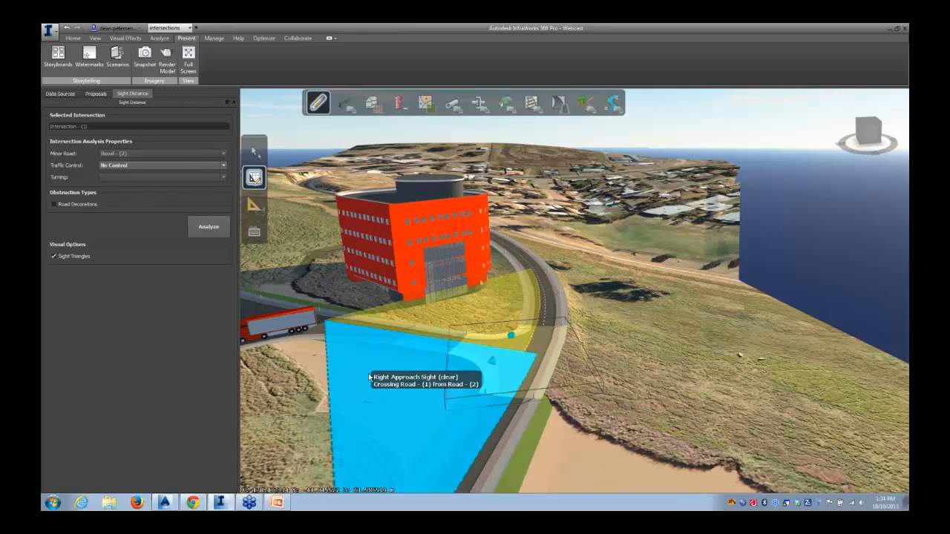
mouse_move(463, 317)
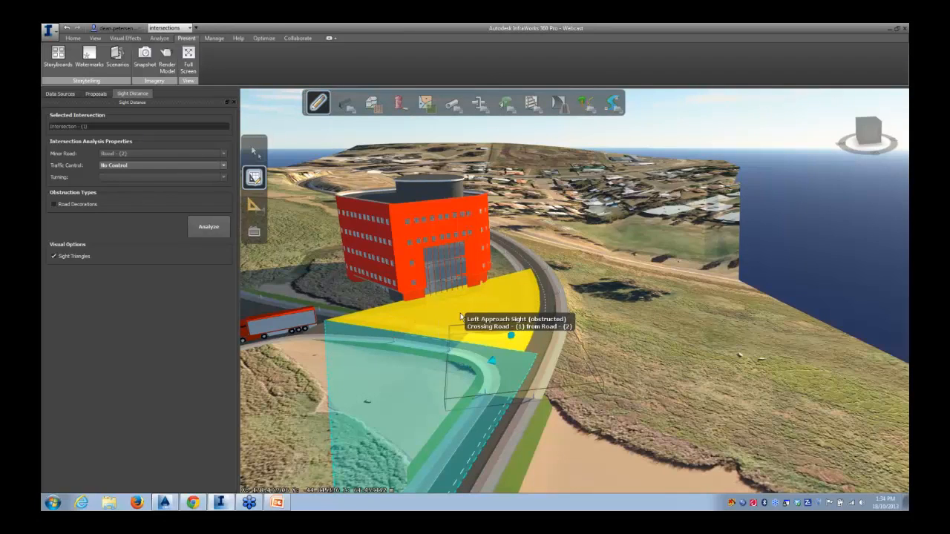
left_click_drag(460, 313, 526, 331)
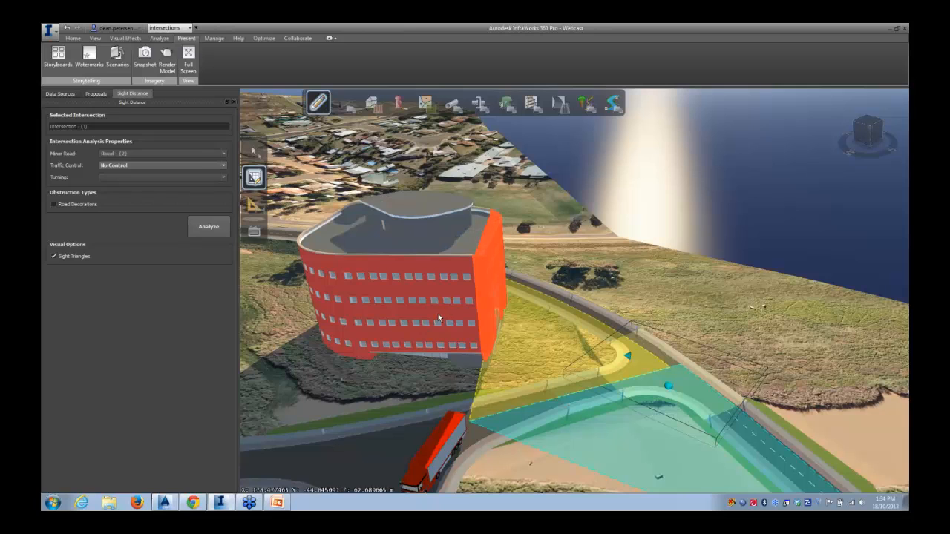
Move the building away from the junction, then reselect the intersection and rerun the sight distance analysis
left_click(439, 318)
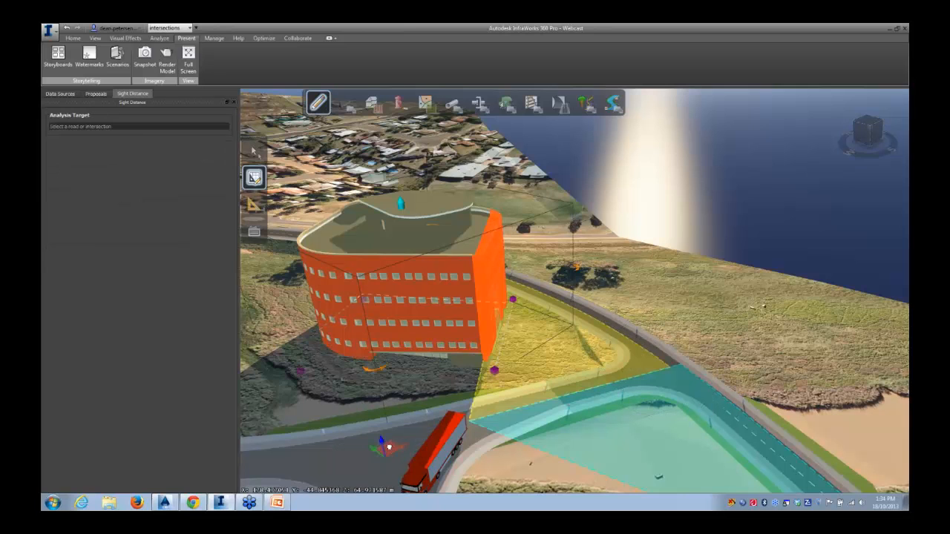
left_click_drag(389, 447, 352, 470)
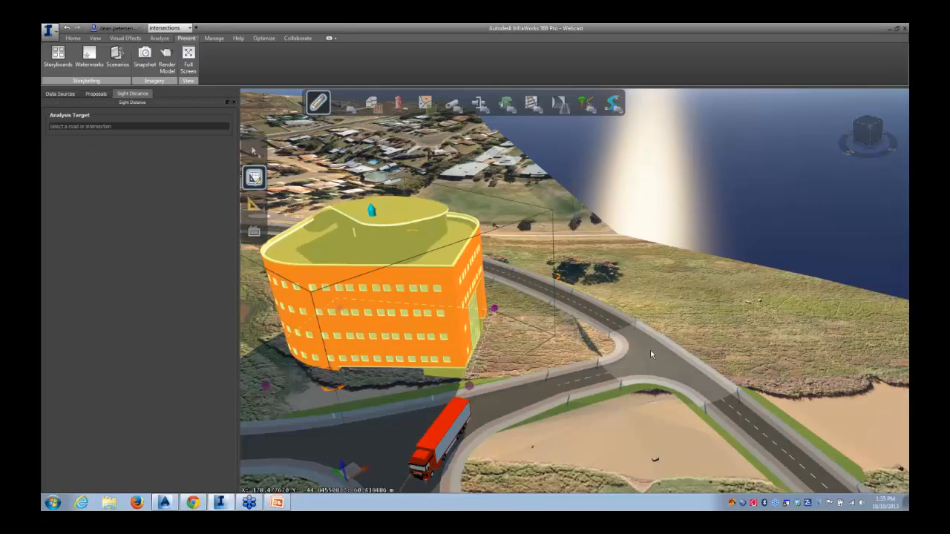
left_click(641, 348)
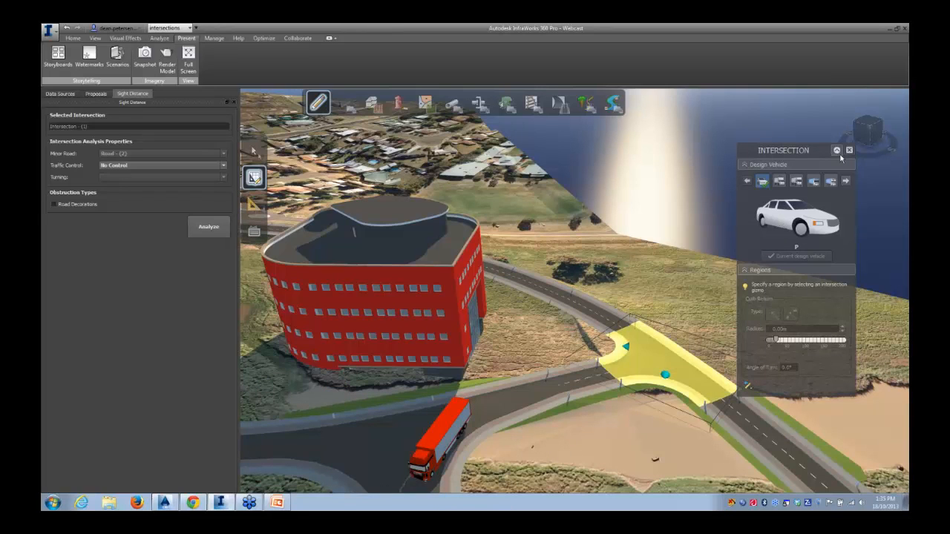
left_click(202, 229)
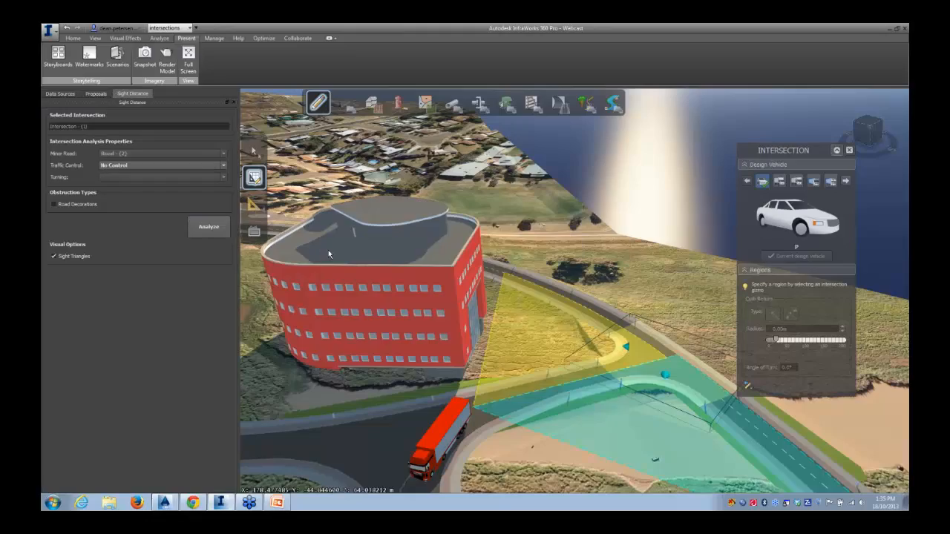
Orbit down to street level and examine the left approach sight triangle beside the building
left_click_drag(551, 353, 434, 303)
scroll(434, 303, "up", 4)
left_click_drag(512, 306, 394, 315)
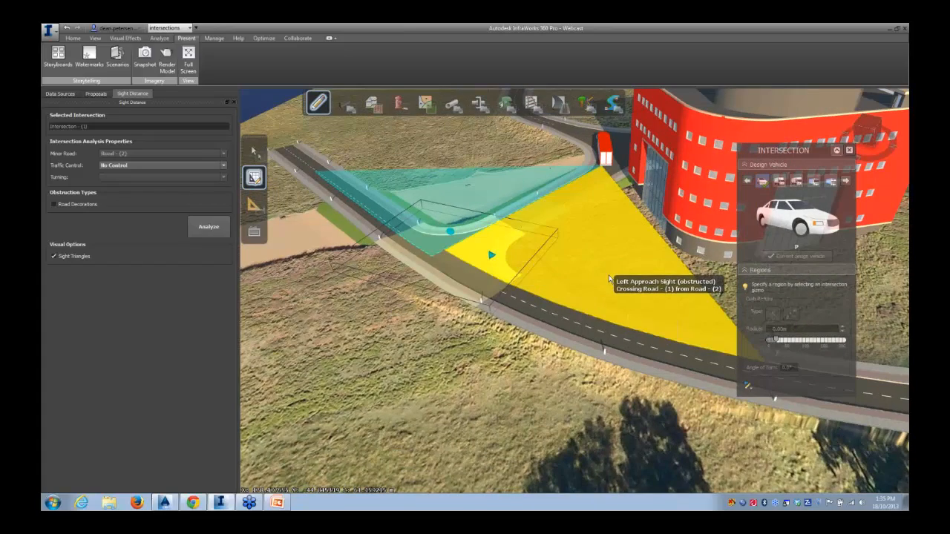
left_click_drag(609, 280, 516, 230)
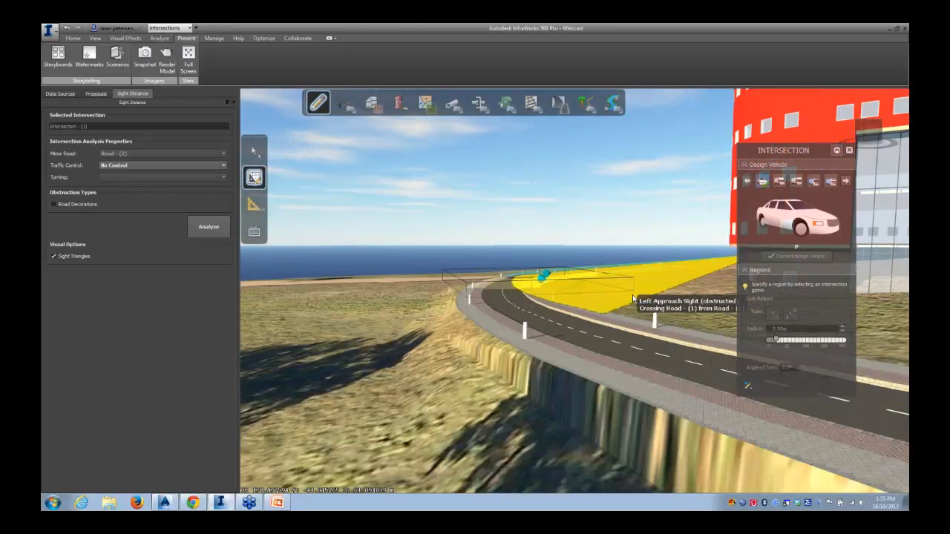
left_click_drag(632, 296, 628, 316)
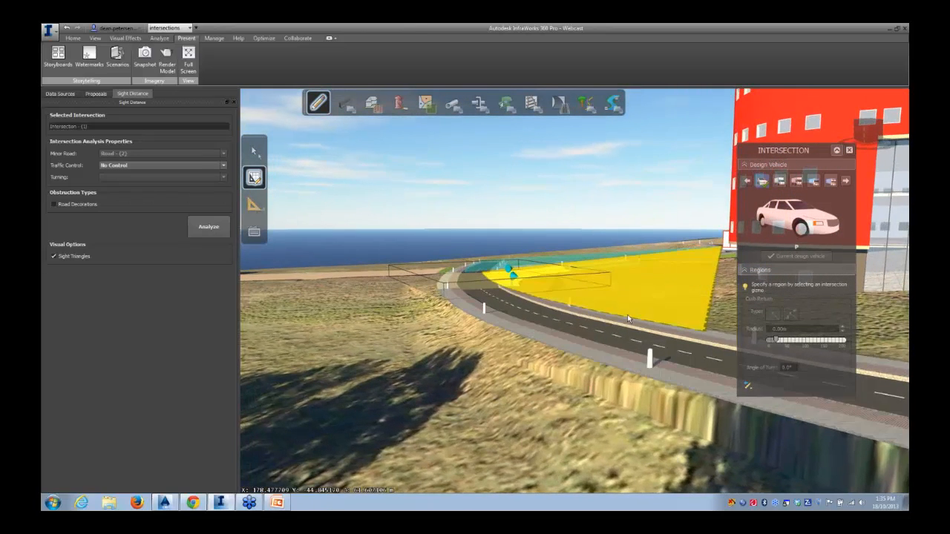
left_click_drag(478, 336, 513, 344)
scroll(496, 365, "down", 1)
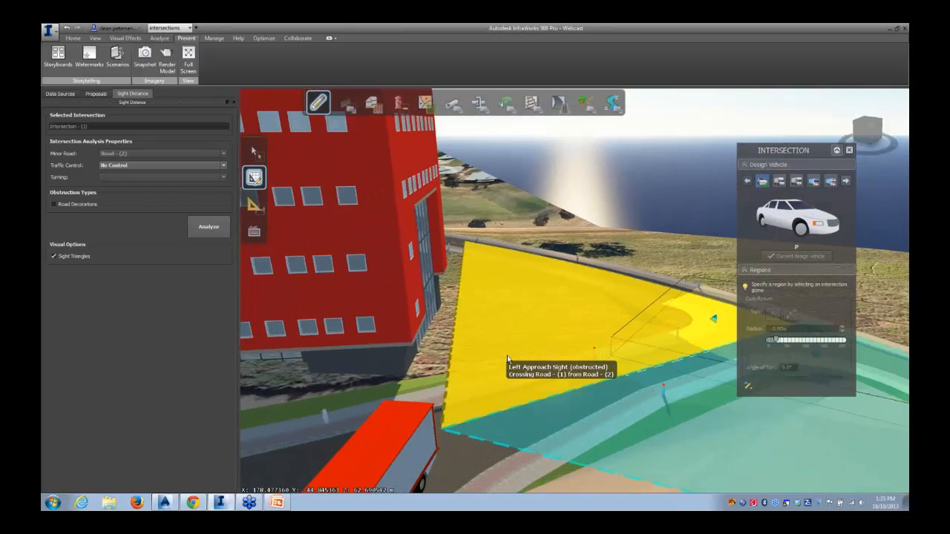
scroll(495, 365, "up", 3)
scroll(541, 393, "up", 3)
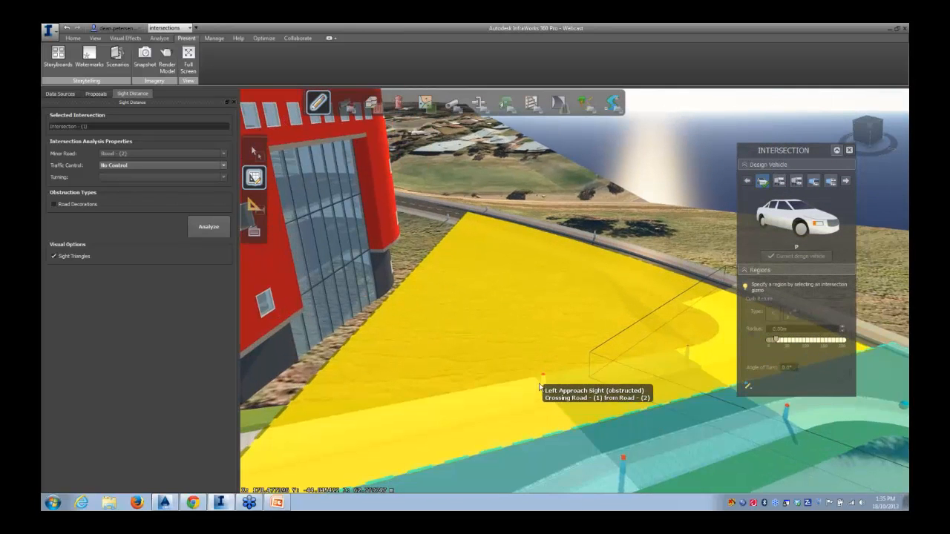
scroll(526, 380, "down", 2)
scroll(470, 375, "down", 3)
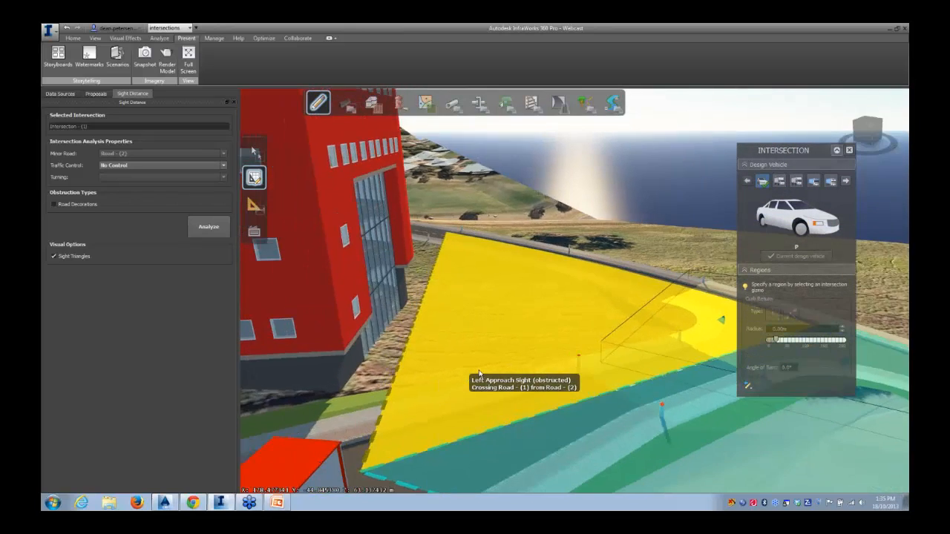
left_click_drag(475, 365, 468, 355)
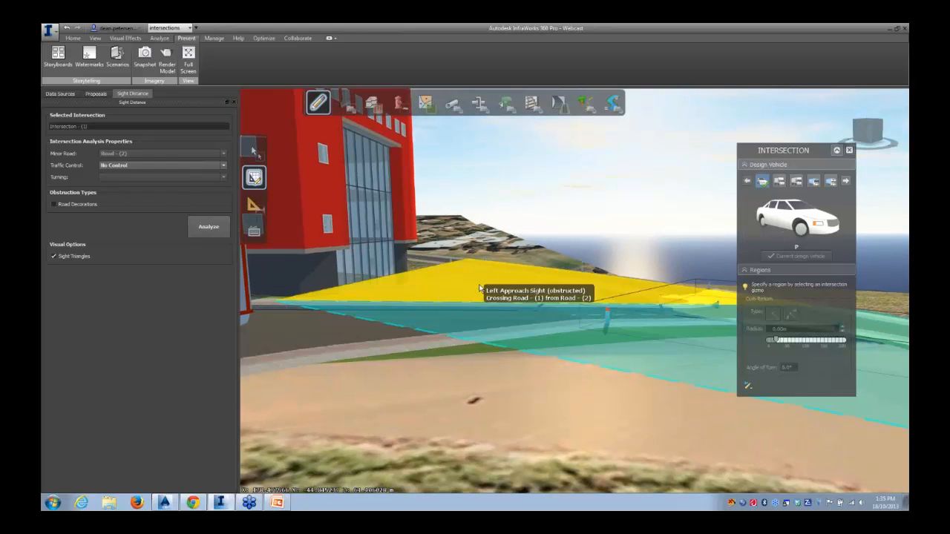
Run the sight analysis with Stop Control and Left Turn, then rerun it with traffic control set to No Control
left_click_drag(467, 301, 419, 386)
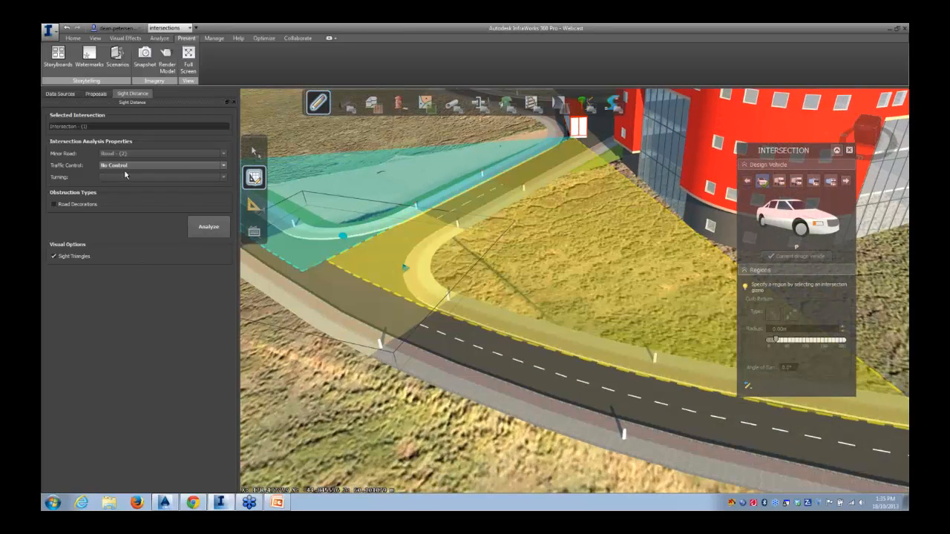
left_click(199, 223)
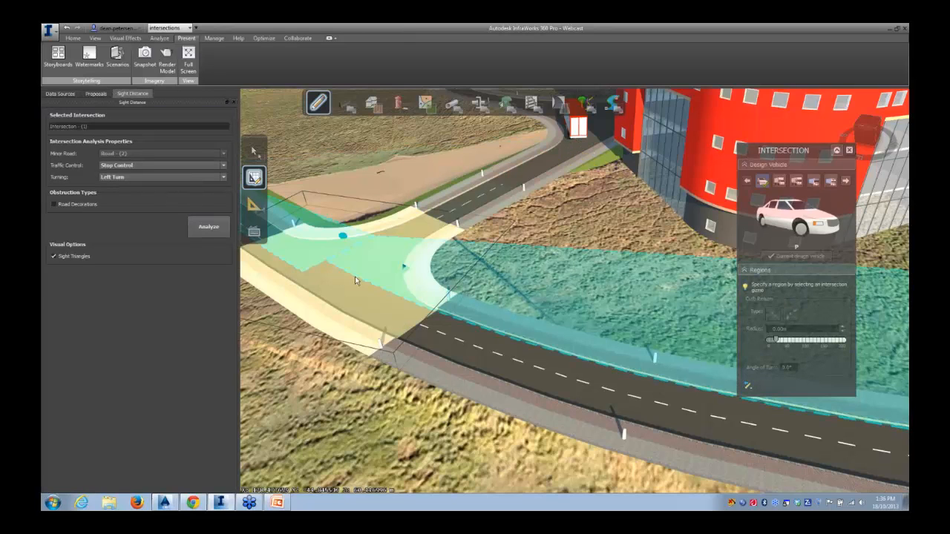
left_click_drag(330, 277, 431, 317)
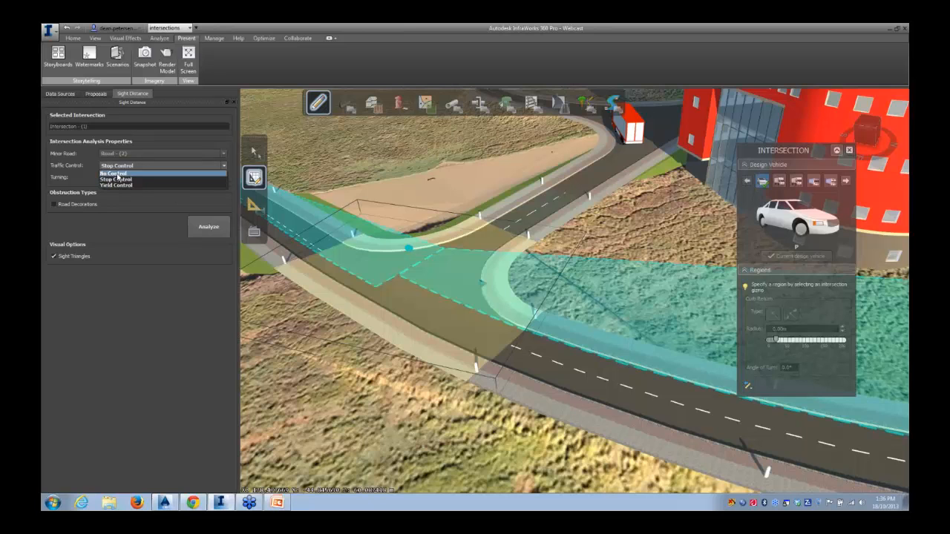
left_click(217, 236)
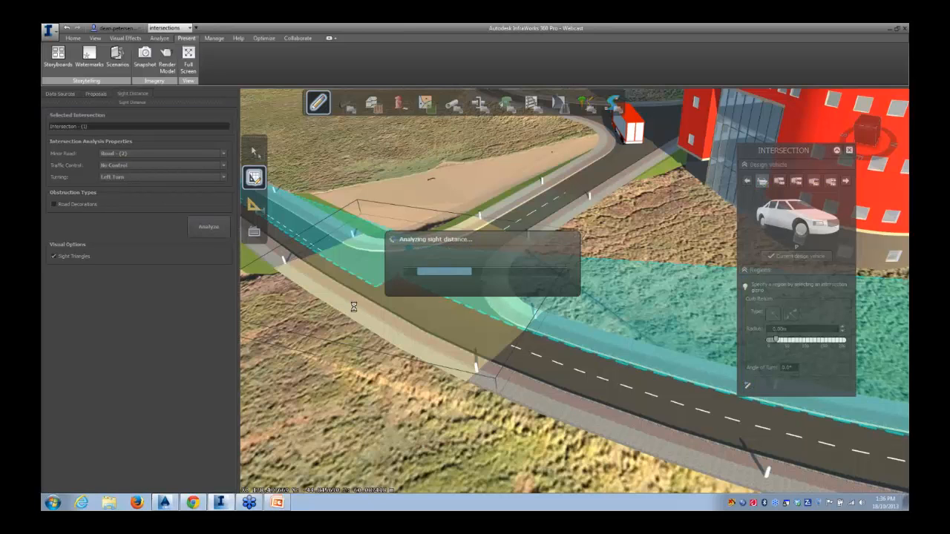
Orbit and zoom down to street level to examine the left and right approach sight triangles with no traffic control
left_click_drag(628, 277, 523, 387)
left_click_drag(565, 297, 384, 329)
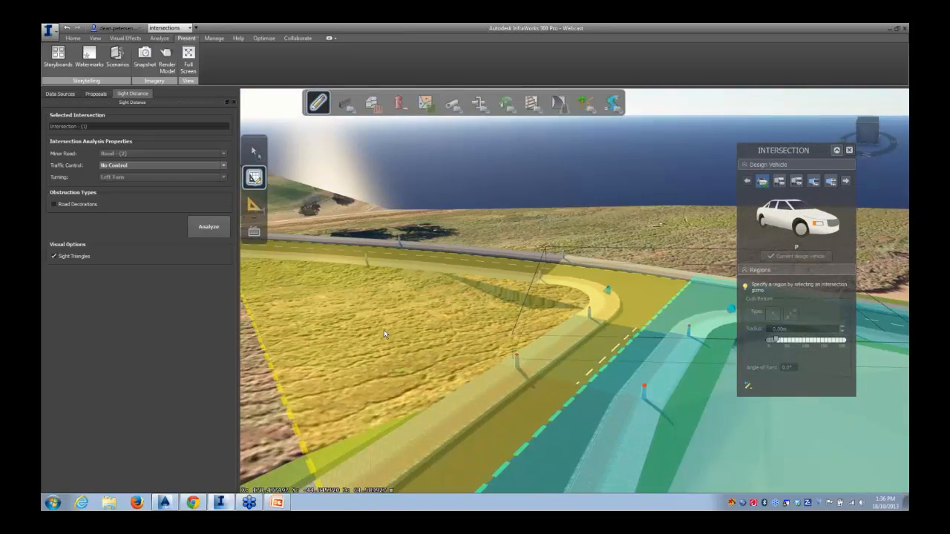
scroll(417, 324, "down", 3)
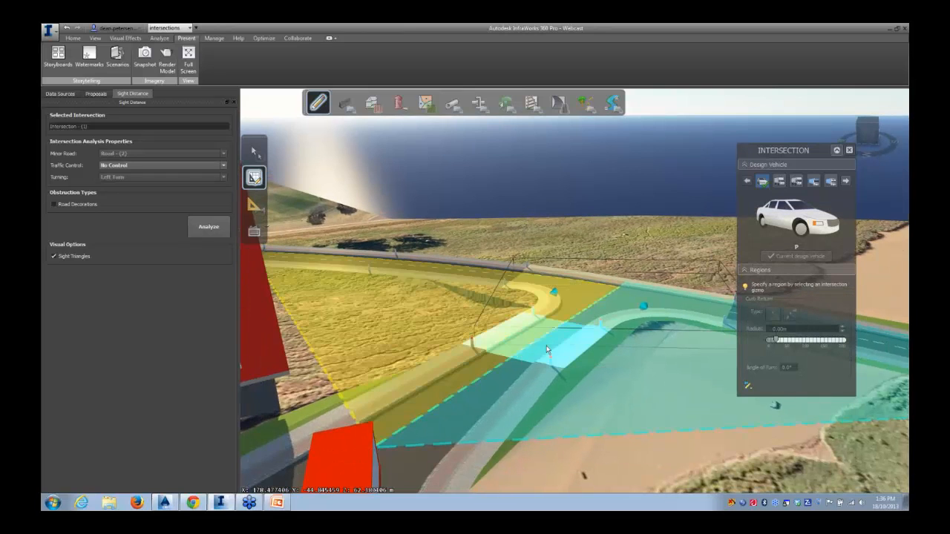
left_click_drag(507, 365, 509, 353)
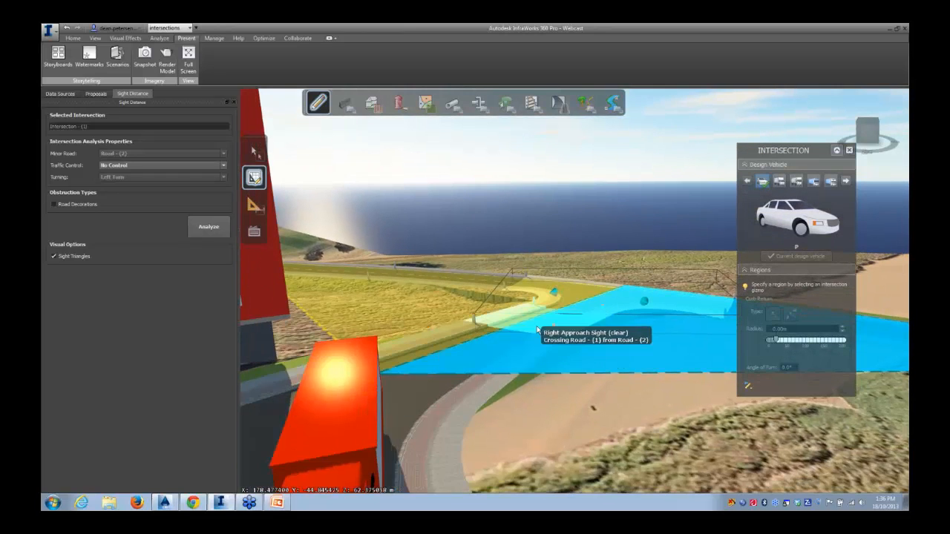
scroll(538, 328, "up", 5)
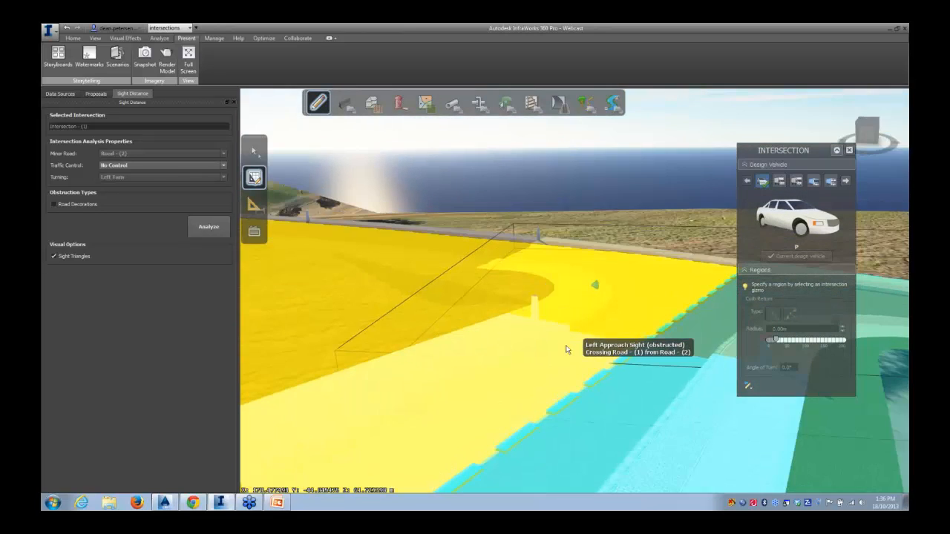
left_click_drag(568, 349, 477, 338)
scroll(626, 330, "up", 3)
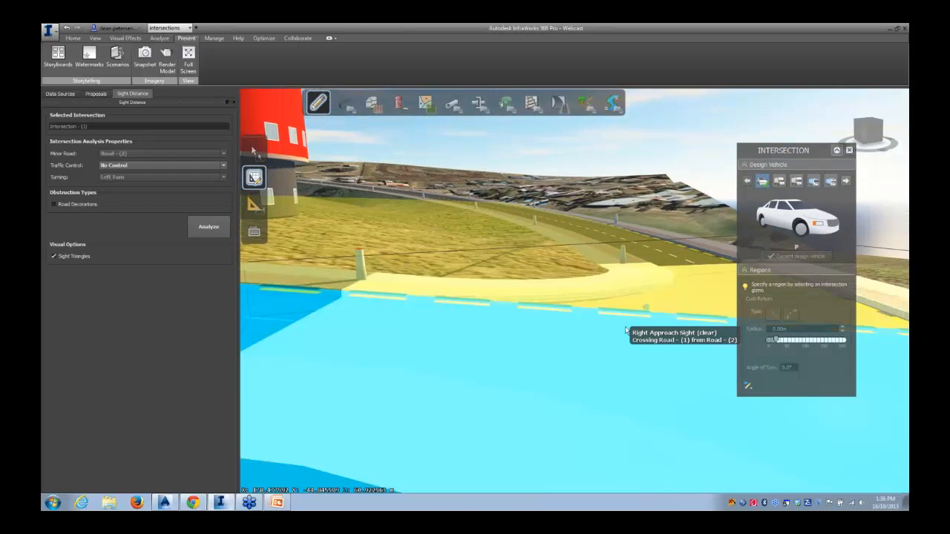
scroll(626, 331, "up", 5)
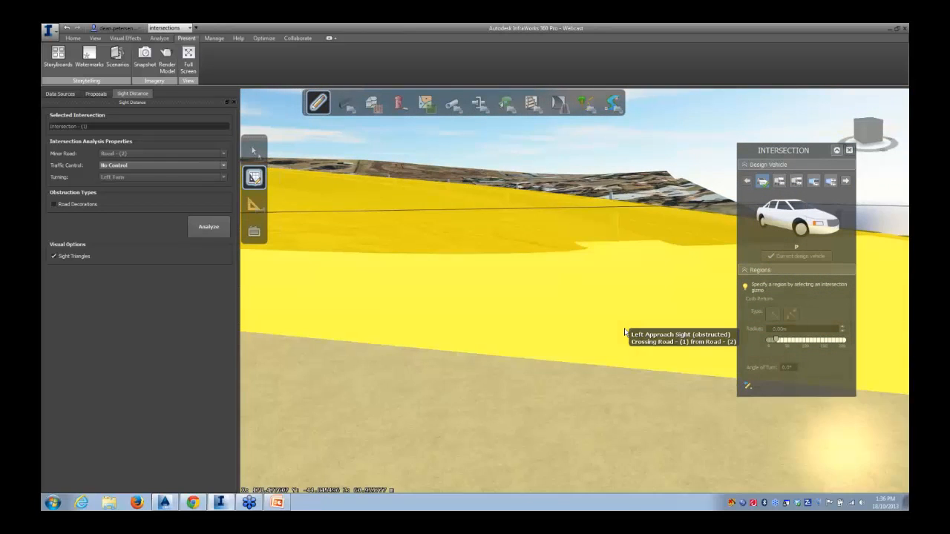
scroll(623, 329, "up", 4)
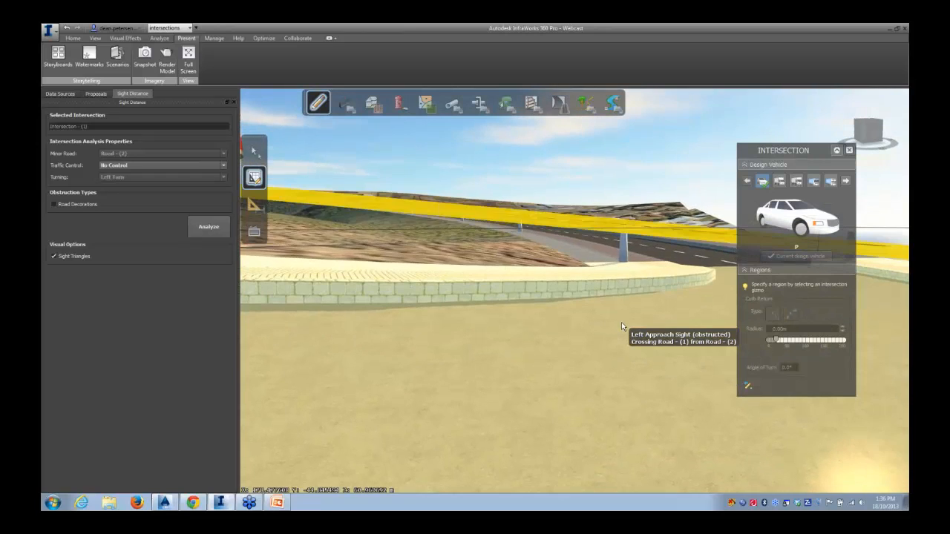
scroll(621, 322, "up", 1)
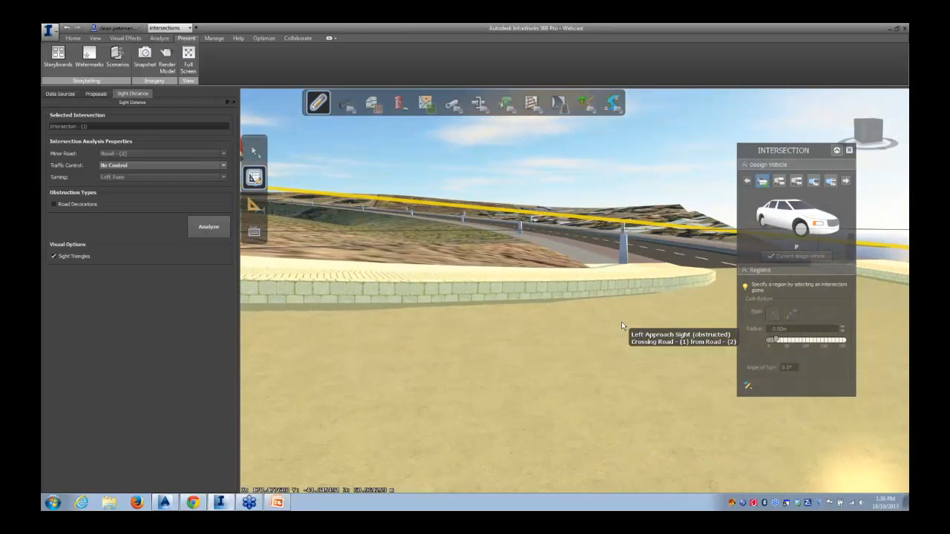
scroll(622, 321, "down", 4)
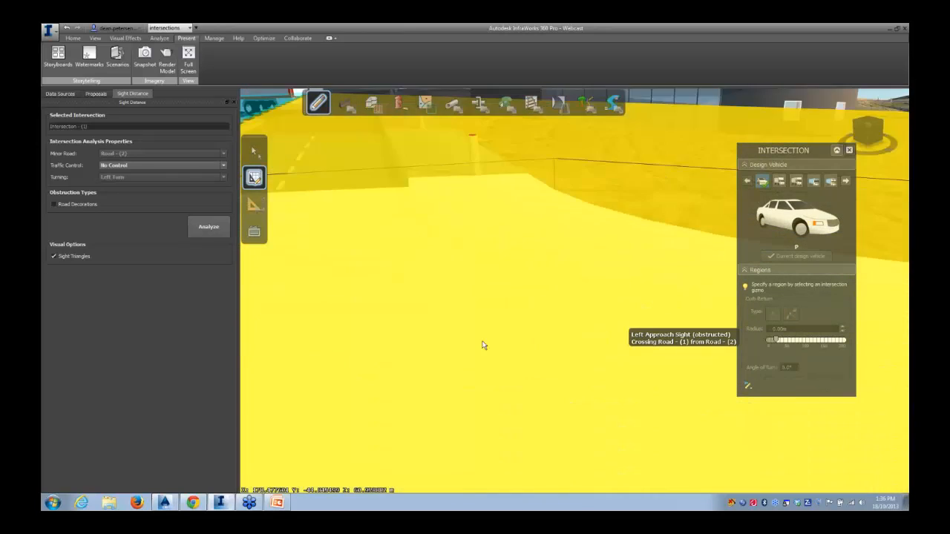
scroll(438, 334, "up", 4)
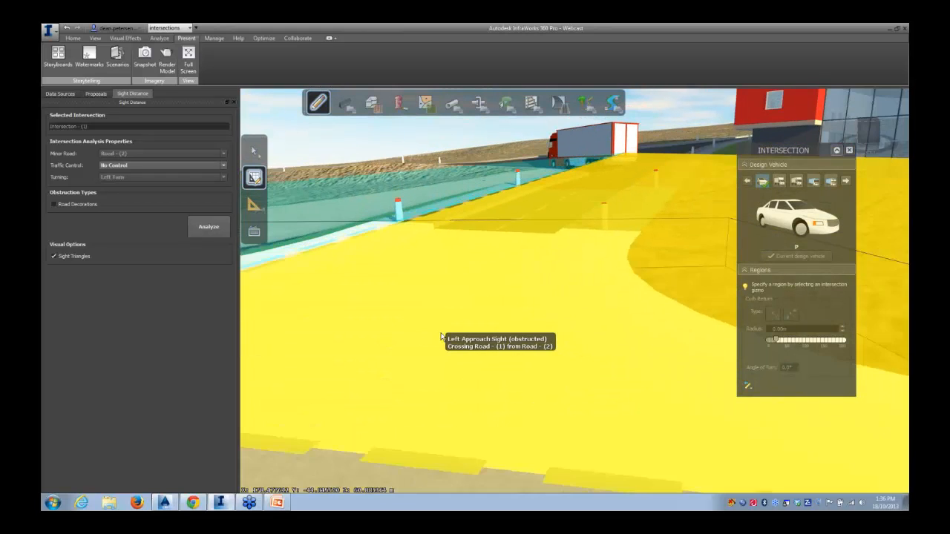
scroll(441, 336, "up", 3)
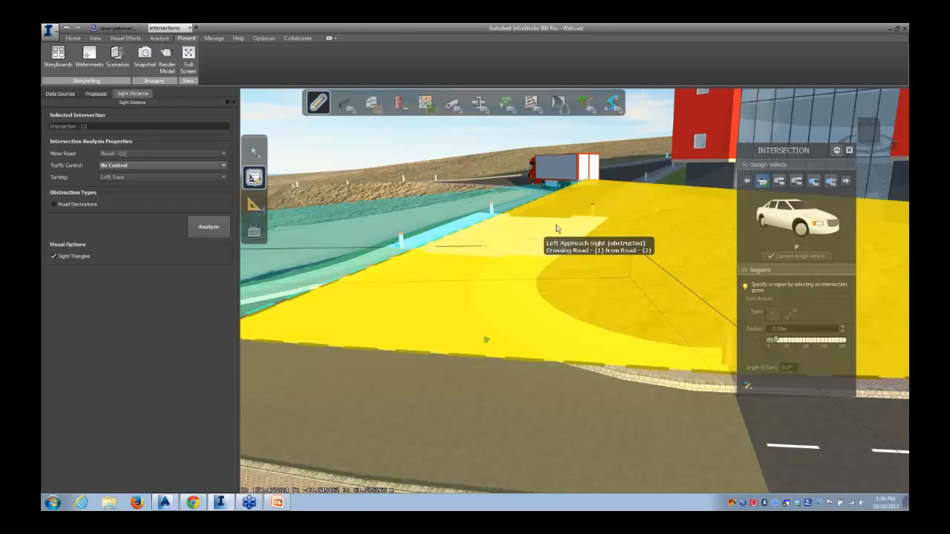
scroll(567, 336, "up", 4)
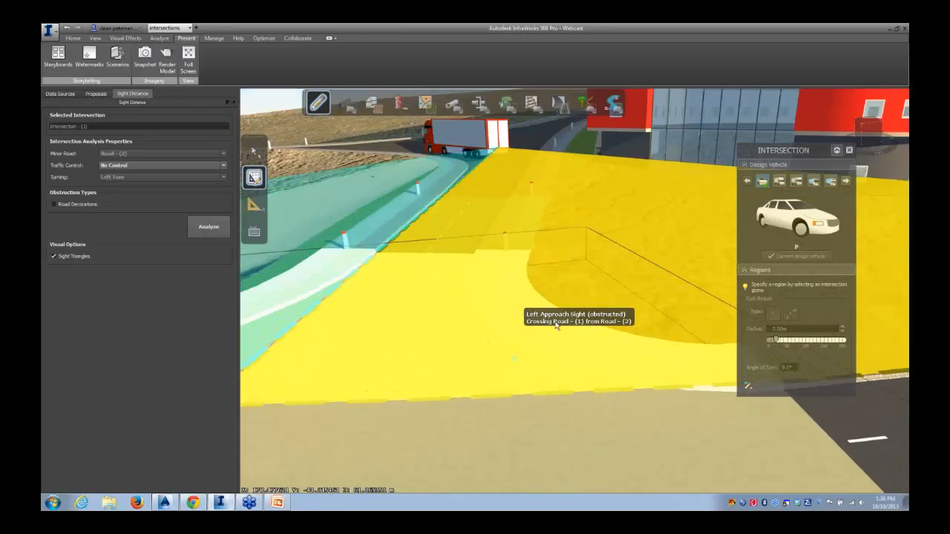
scroll(520, 326, "down", 4)
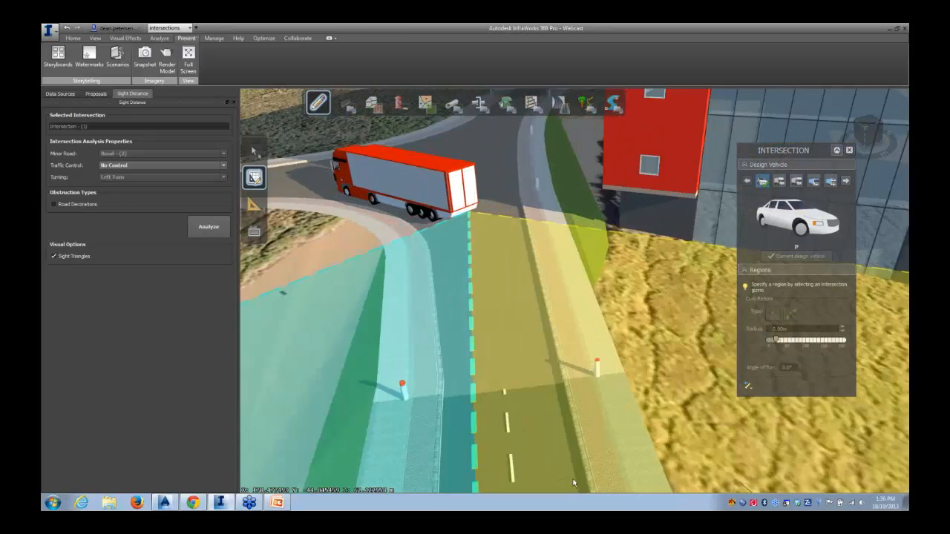
middle_click_drag(574, 483, 561, 230)
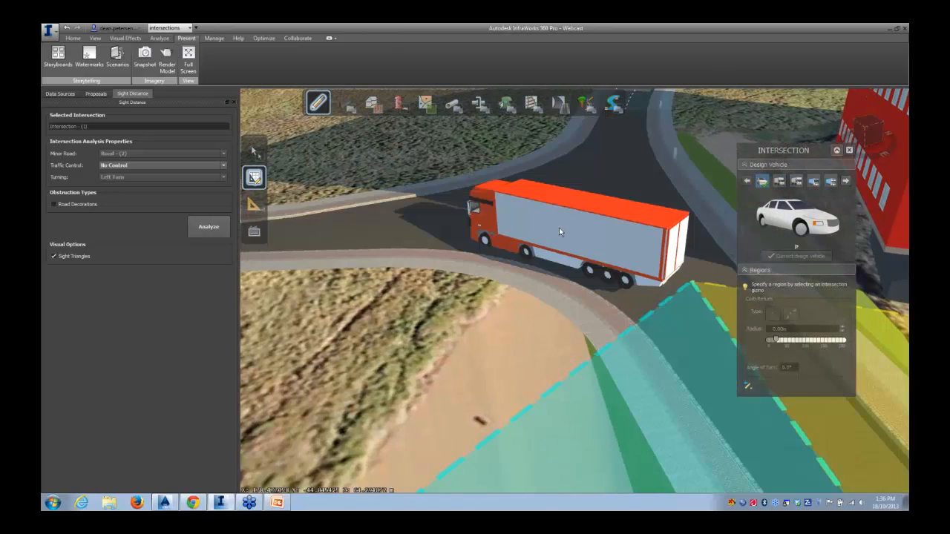
Select the building beside the junction and move it further back from the intersection
left_click(560, 229)
left_click_drag(446, 234, 368, 183)
scroll(432, 307, "down", 1)
middle_click_drag(432, 310, 821, 228)
scroll(409, 237, "down", 2)
scroll(409, 238, "down", 1)
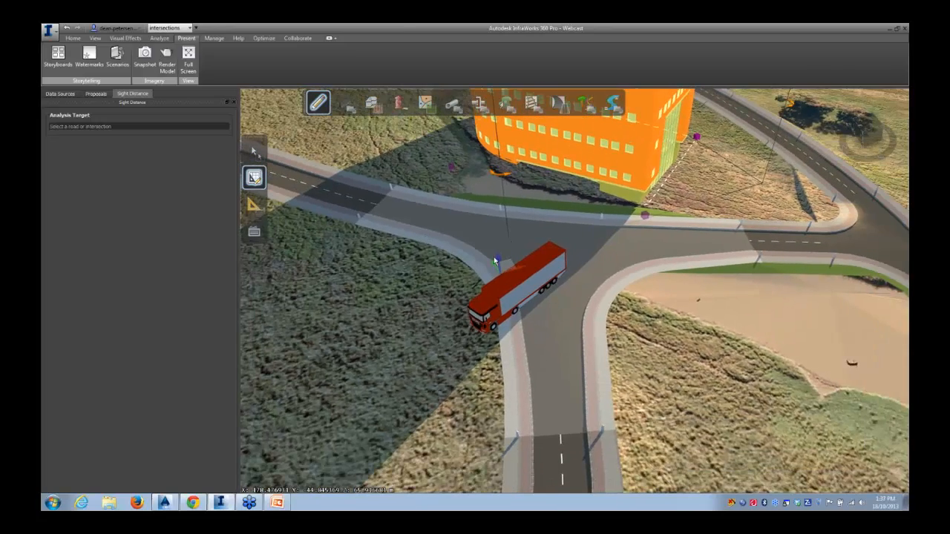
left_click_drag(505, 264, 418, 254)
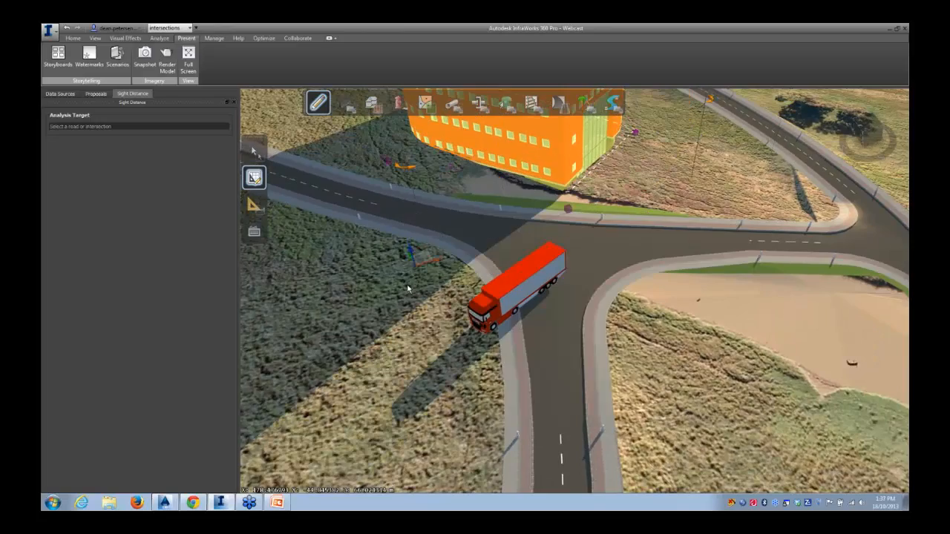
left_click_drag(652, 328, 469, 261)
scroll(562, 311, "down", 2)
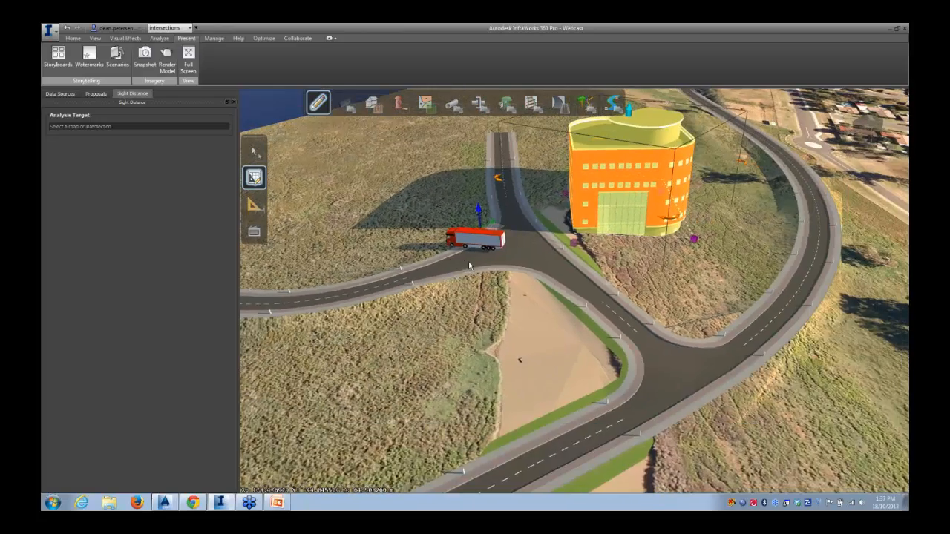
Reselect the intersection and rerun the sight distance analysis
left_click(670, 375)
left_click(849, 150)
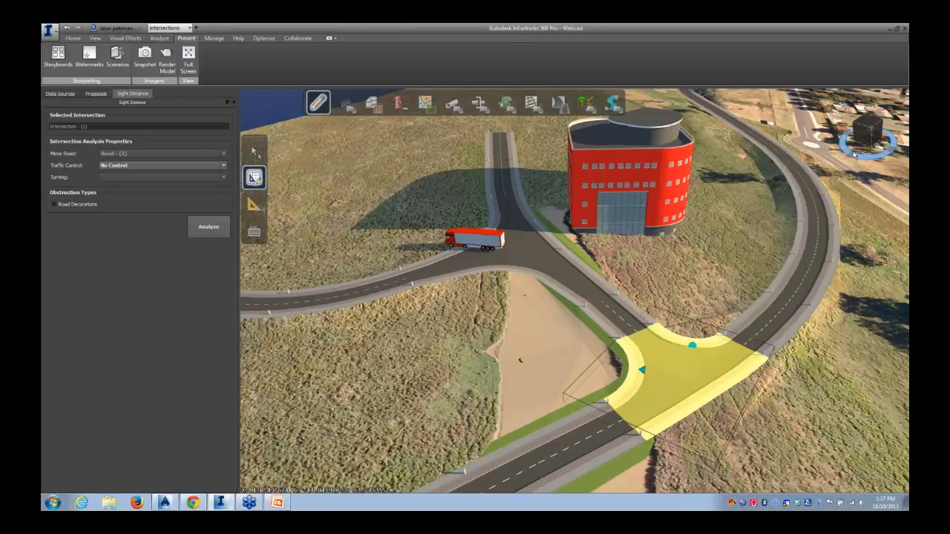
left_click(208, 226)
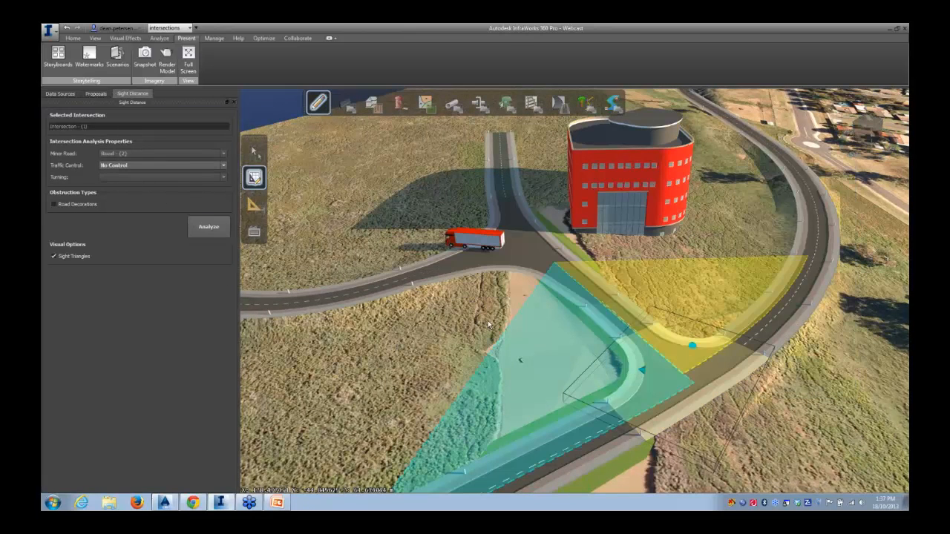
Select the second intersection and inspect its approach sight triangles from several angles
left_click_drag(474, 321, 575, 338)
left_click(490, 286)
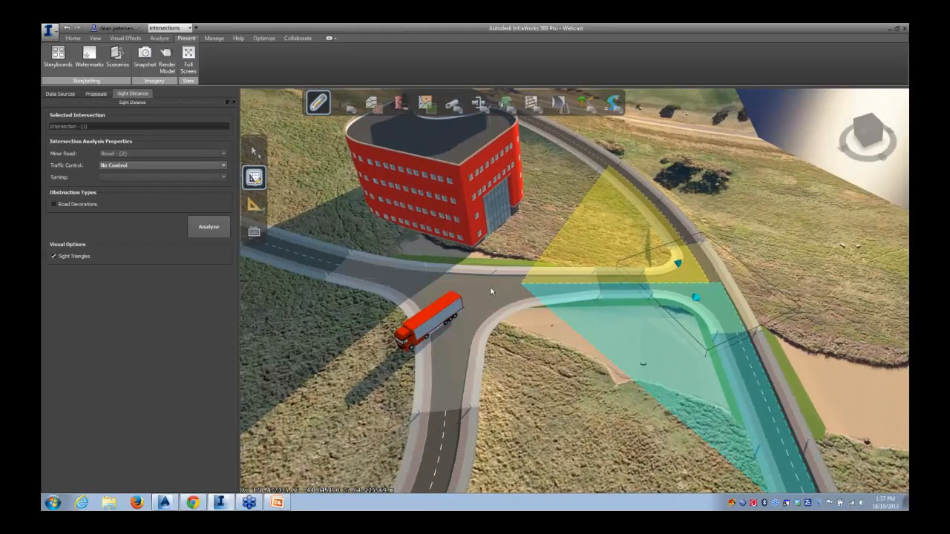
left_click(551, 366)
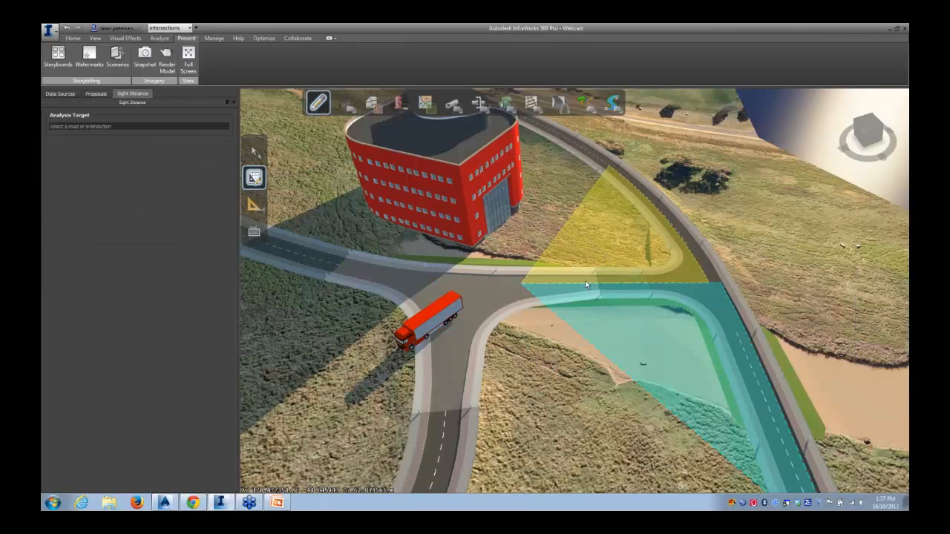
left_click(640, 290)
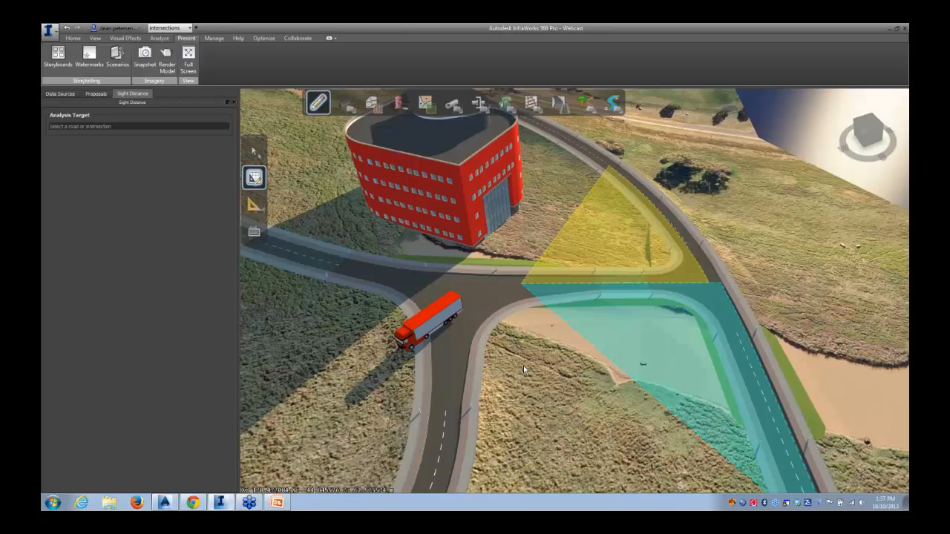
left_click_drag(523, 366, 492, 340)
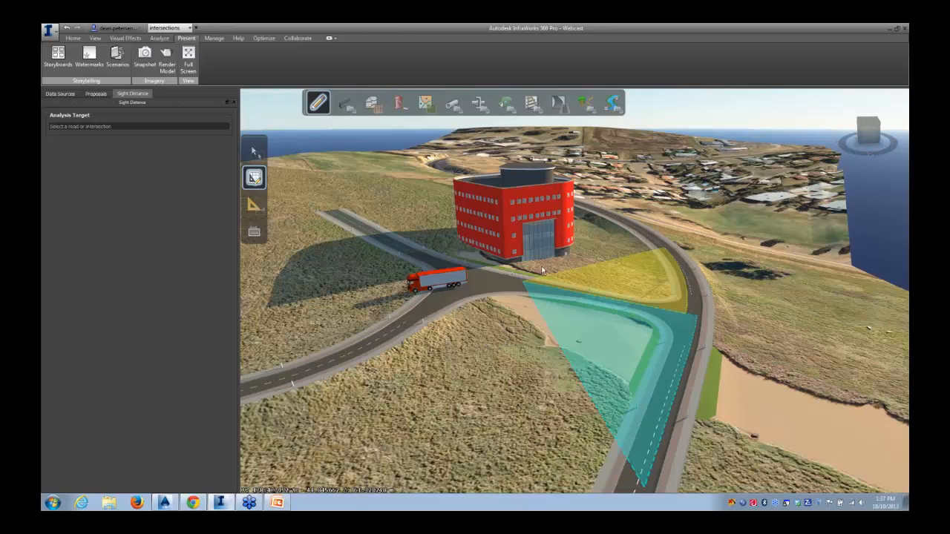
left_click_drag(524, 357, 345, 369)
left_click_drag(691, 315, 662, 320)
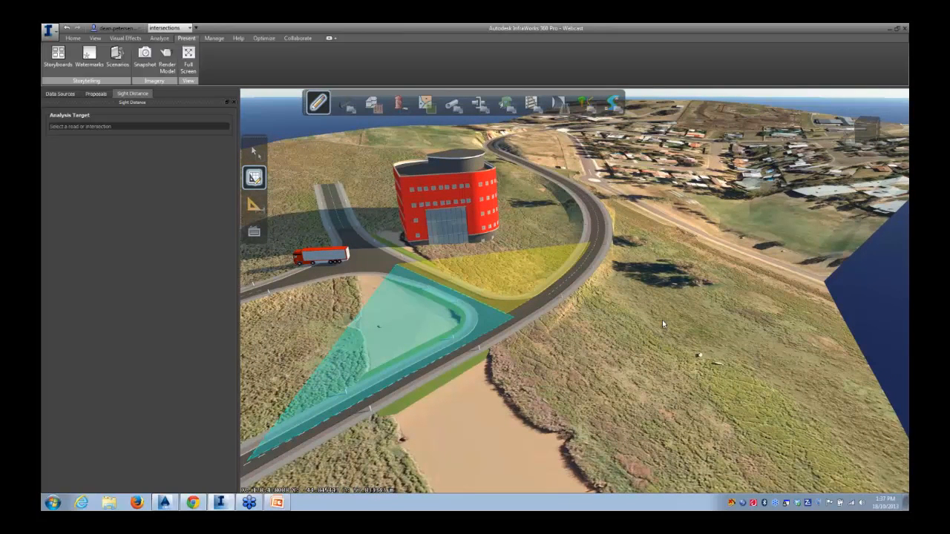
Select the building and orbit around the site to view it from other angles
left_click(435, 211)
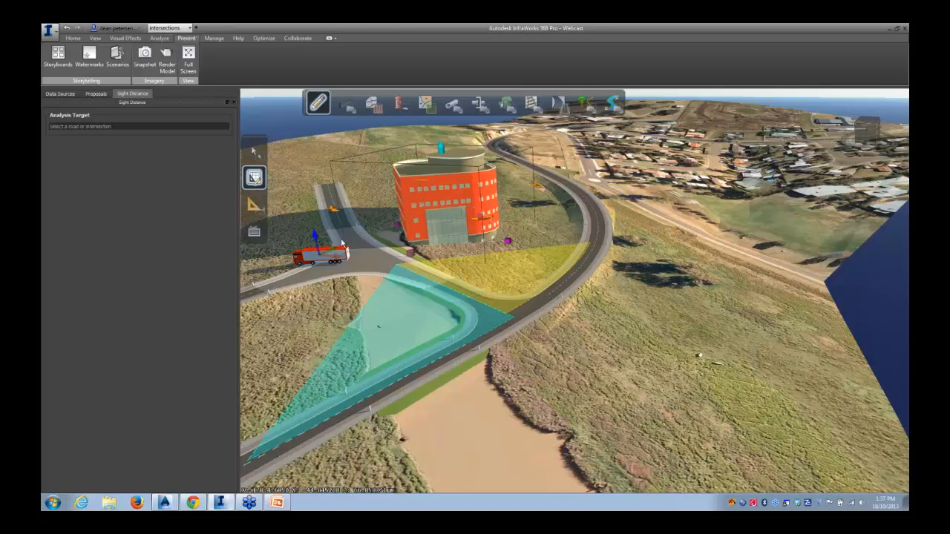
left_click_drag(334, 258, 372, 282)
left_click_drag(696, 323, 555, 337)
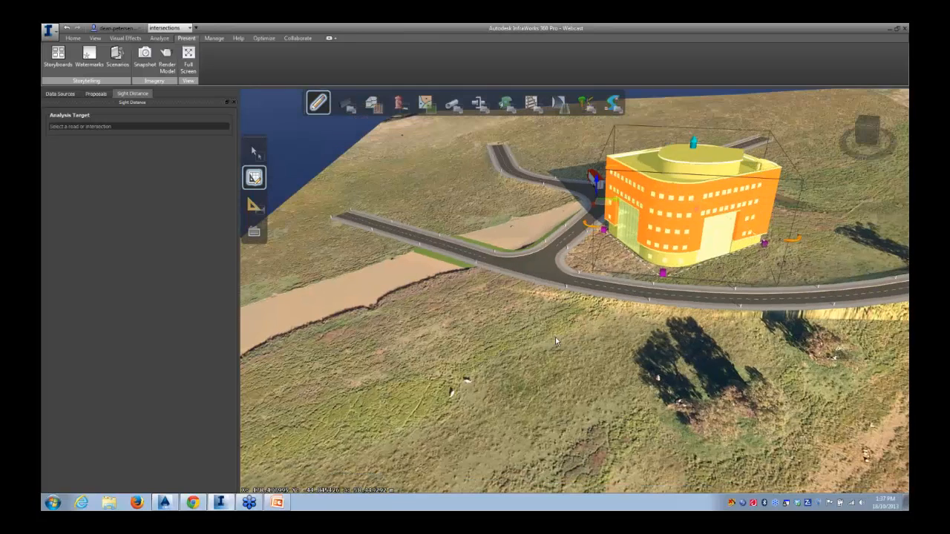
left_click(567, 329)
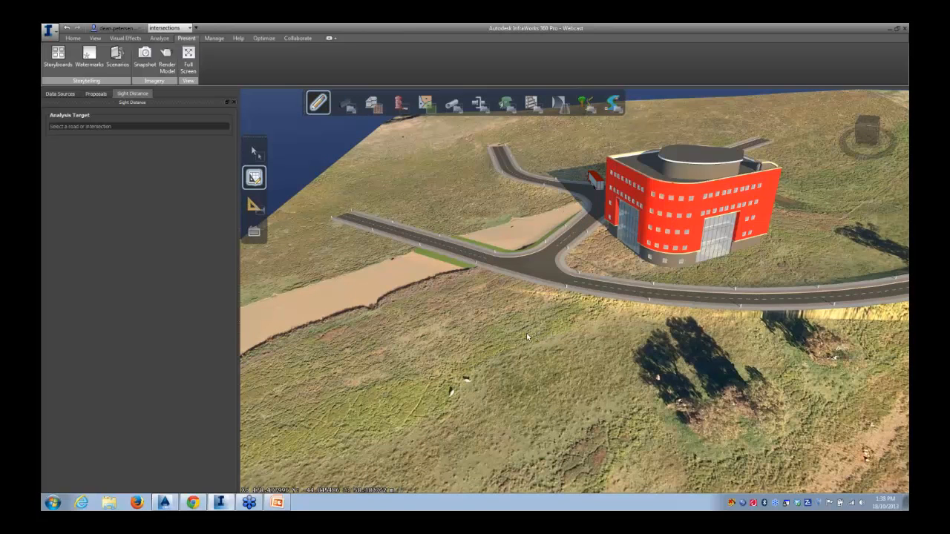
left_click_drag(529, 333, 699, 337)
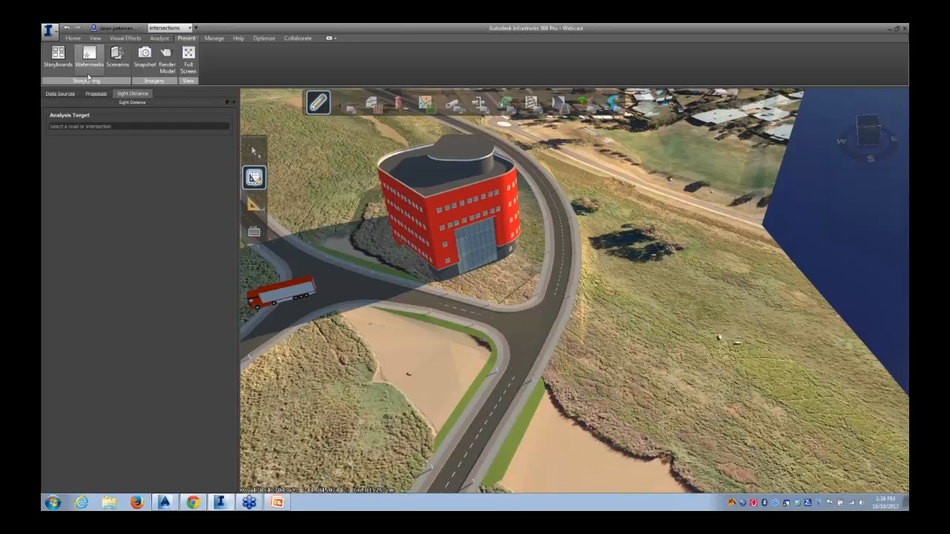
Open Create Civil 3D Drawings and pick Road - (1) in the model as the road for plan production
left_click(74, 37)
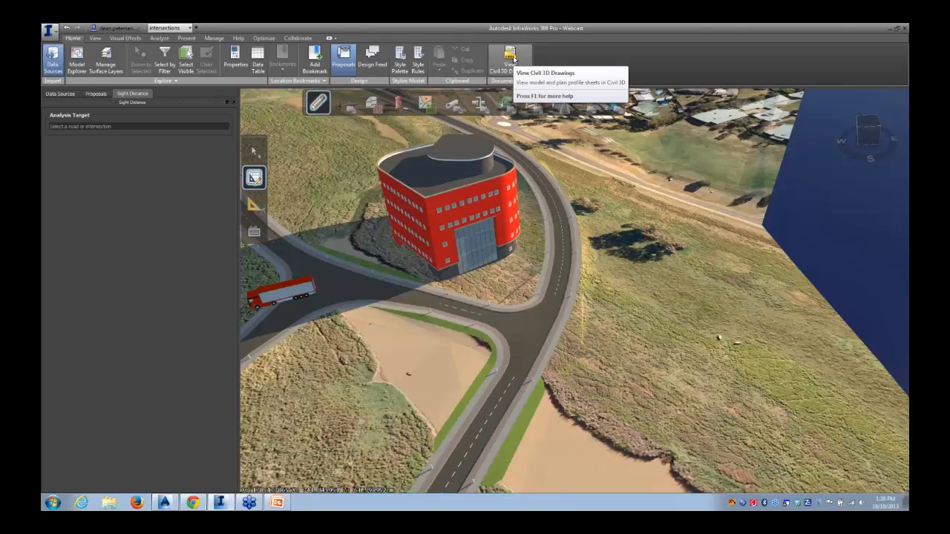
left_click(234, 103)
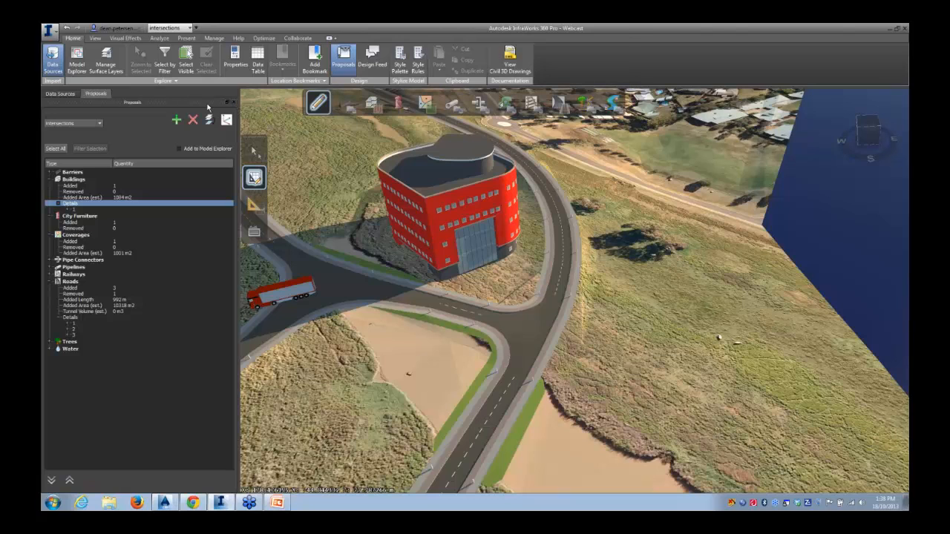
left_click(232, 102)
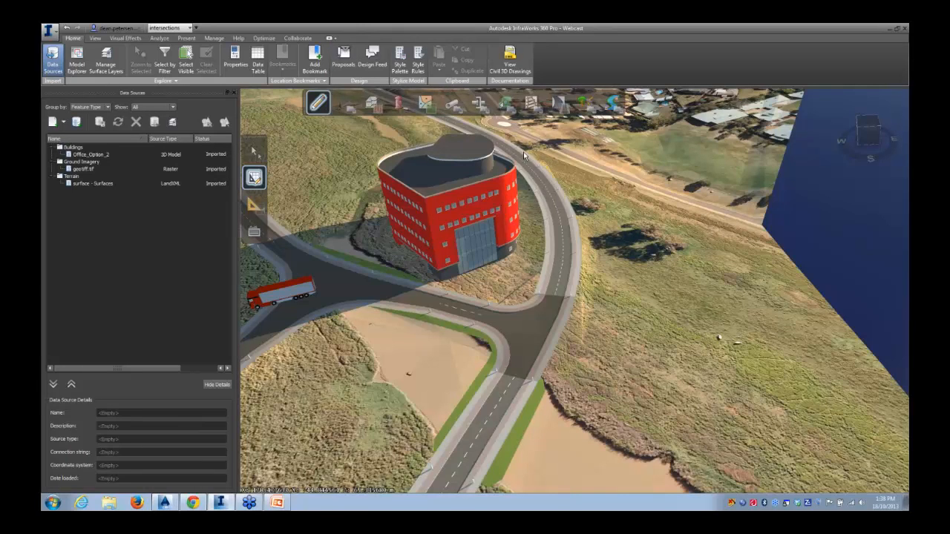
left_click(512, 65)
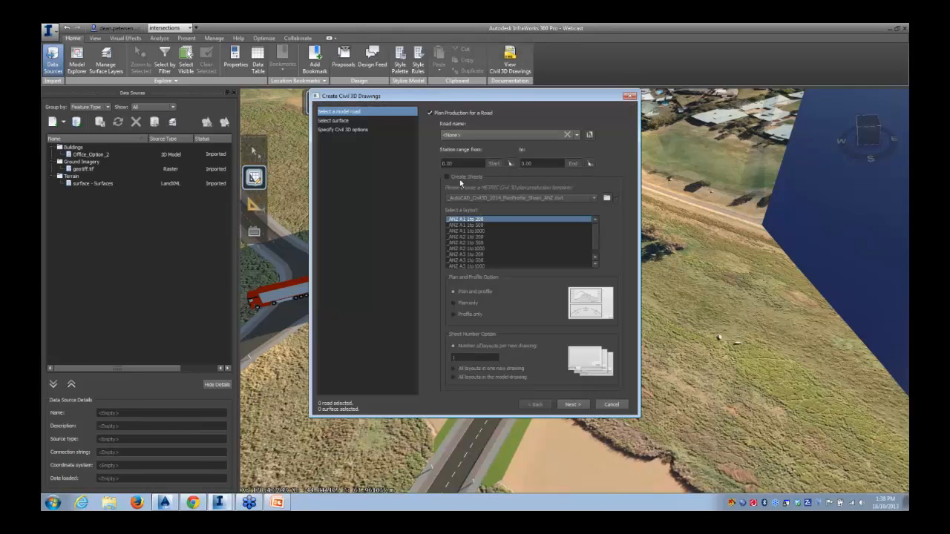
left_click_drag(435, 101, 637, 144)
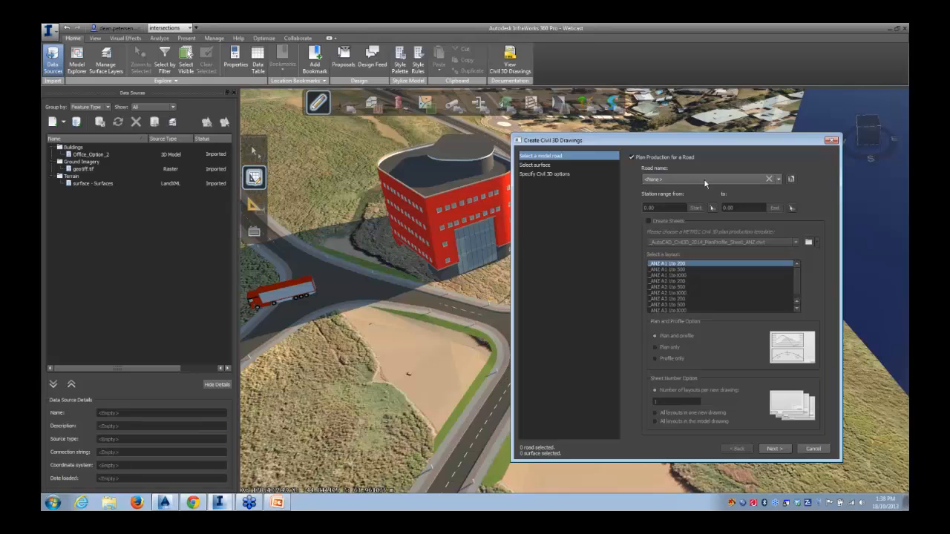
left_click(792, 179)
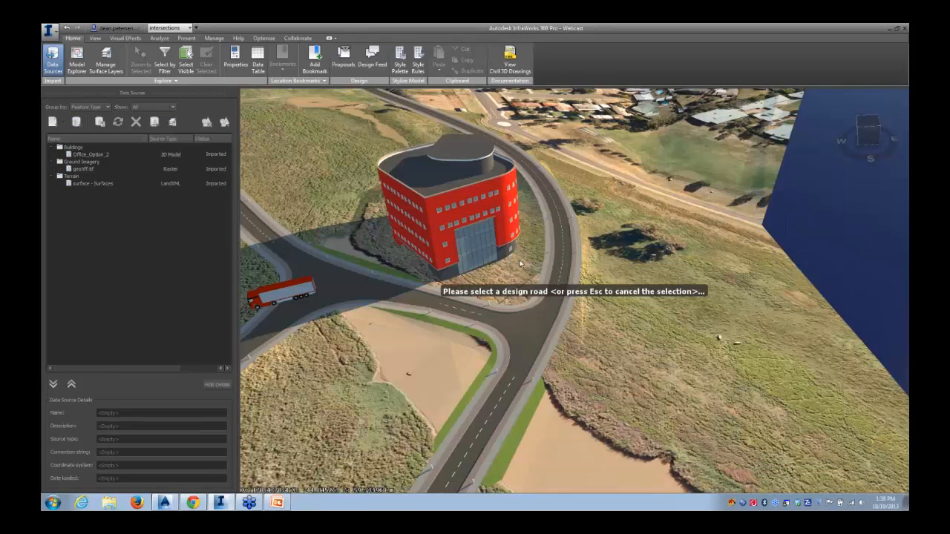
left_click(557, 208)
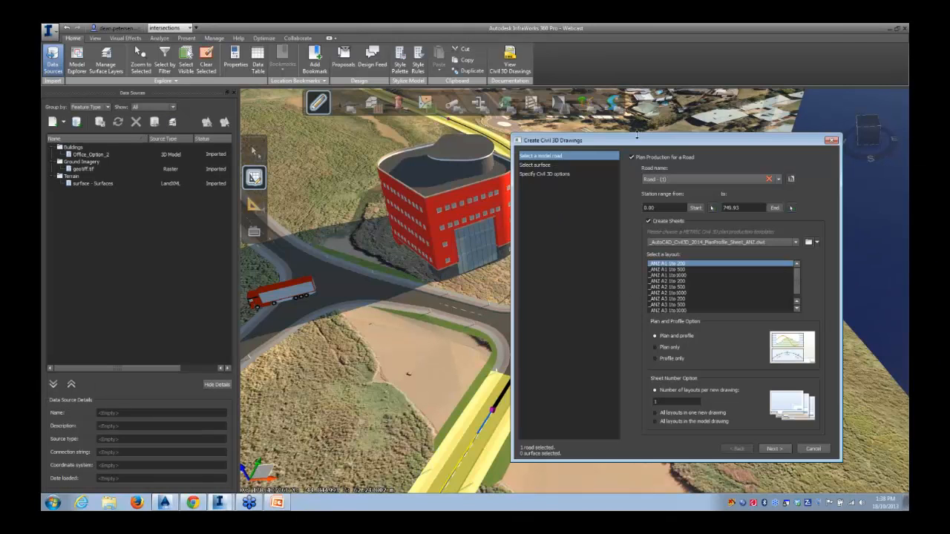
Choose the _ANZ A1 1to 500 layout with all layouts in one new drawing, and proceed to surface selection
left_click_drag(643, 141, 585, 120)
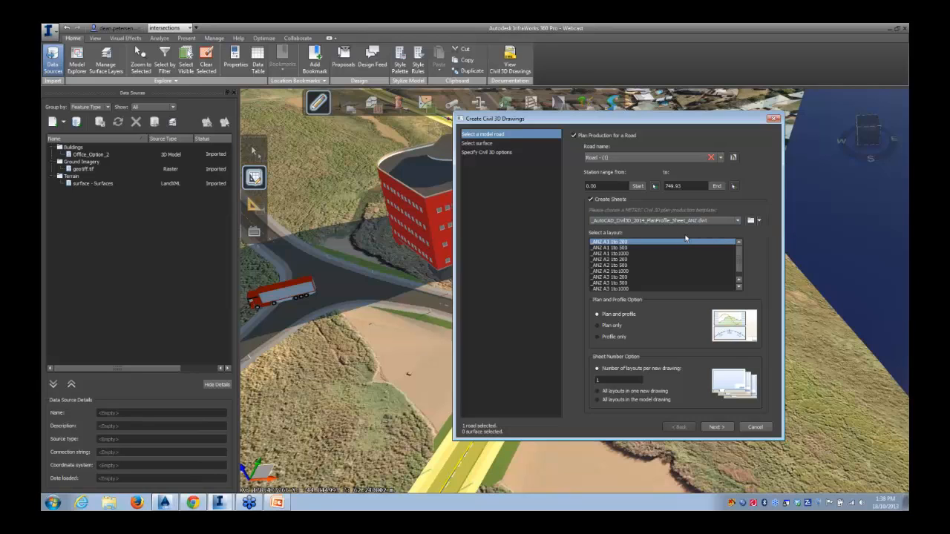
left_click(619, 248)
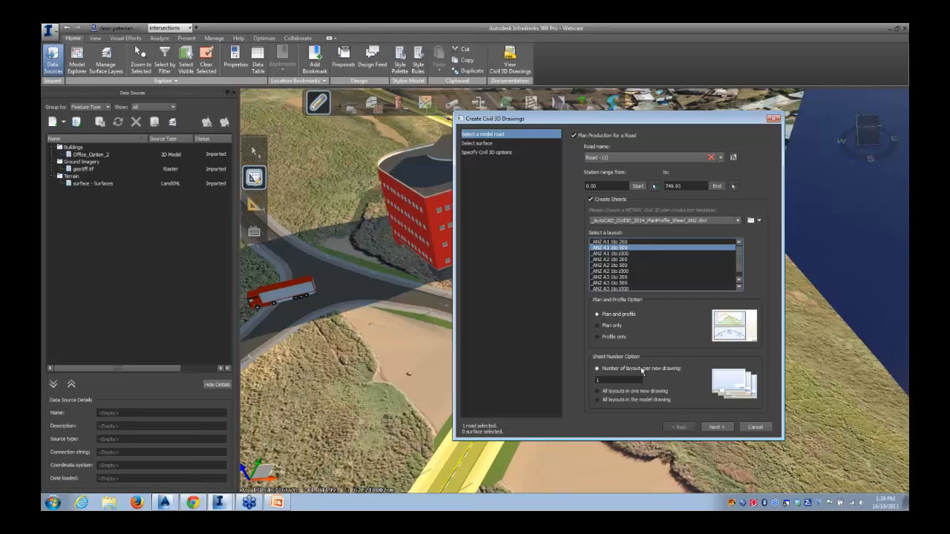
left_click(611, 391)
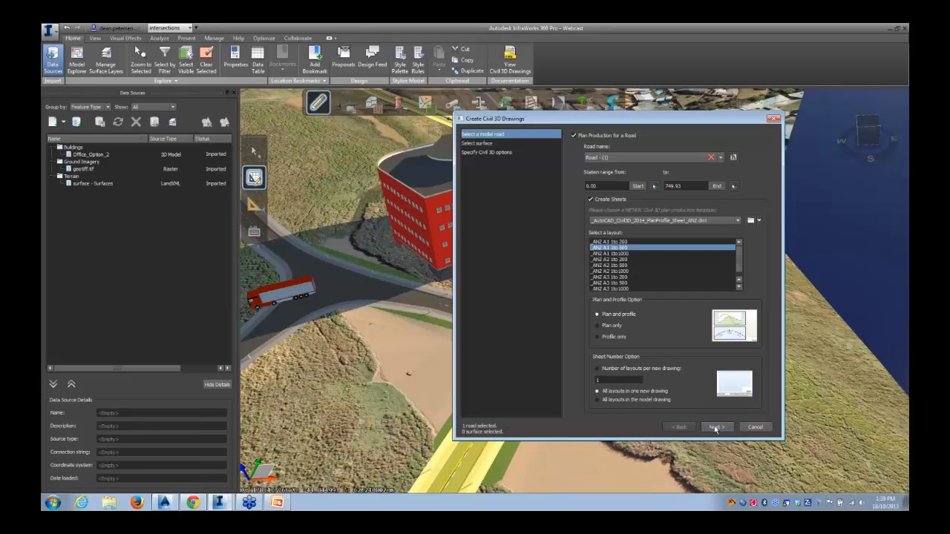
left_click(715, 427)
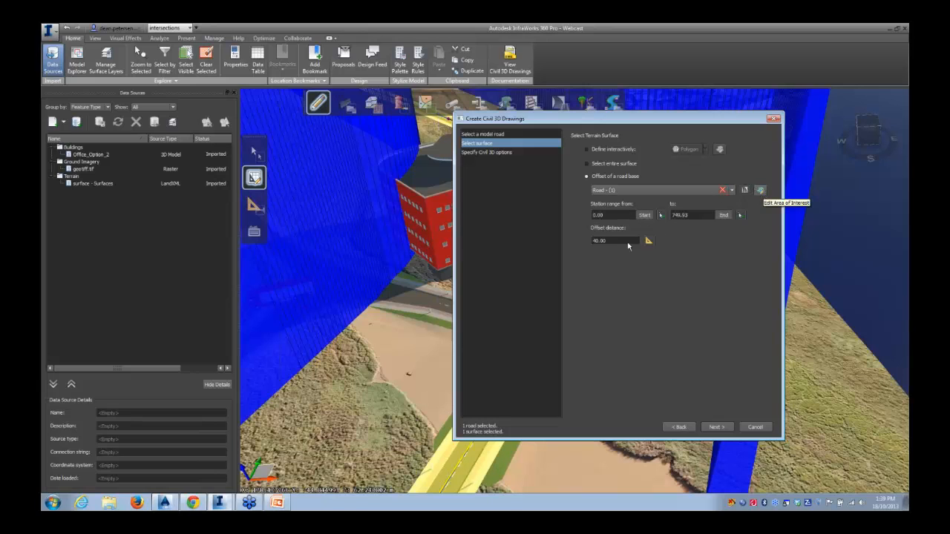
Measure an offset distance interactively in the model for the road-based terrain surface
left_click(649, 241)
scroll(621, 288, "down", 5)
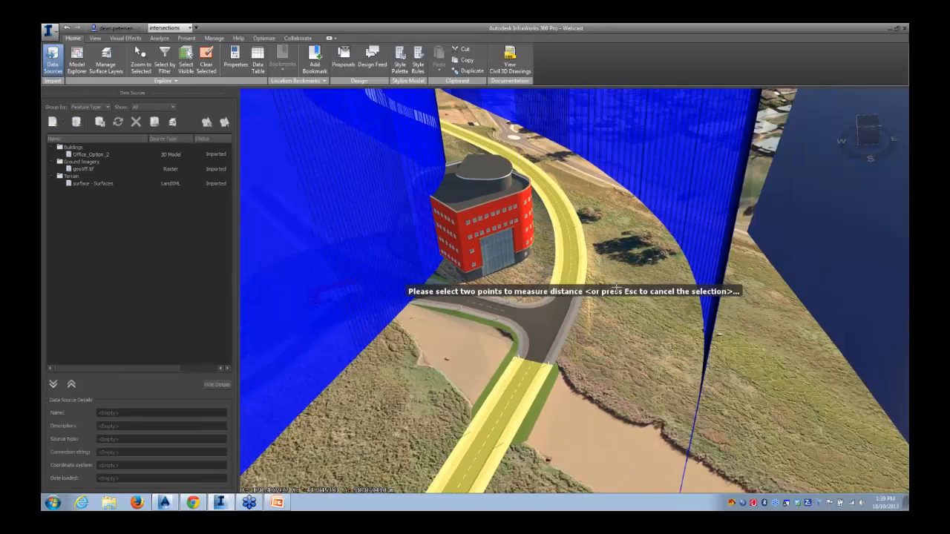
left_click_drag(625, 255, 557, 286)
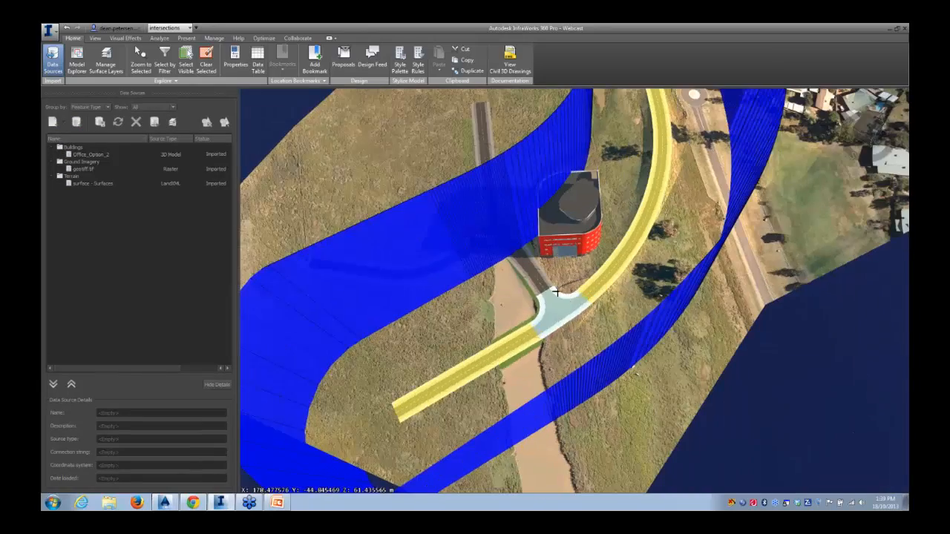
scroll(557, 284, "down", 4)
scroll(558, 282, "down", 2)
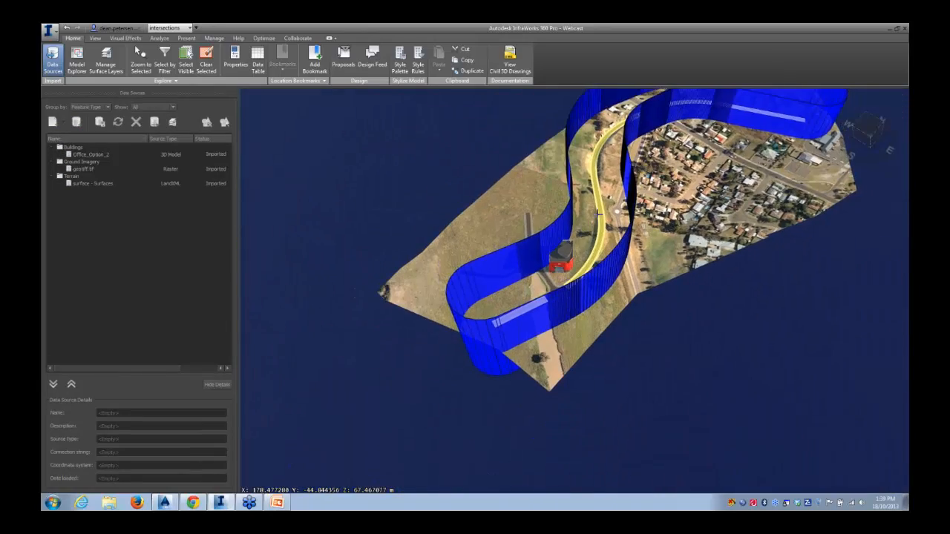
left_click_drag(603, 207, 566, 257)
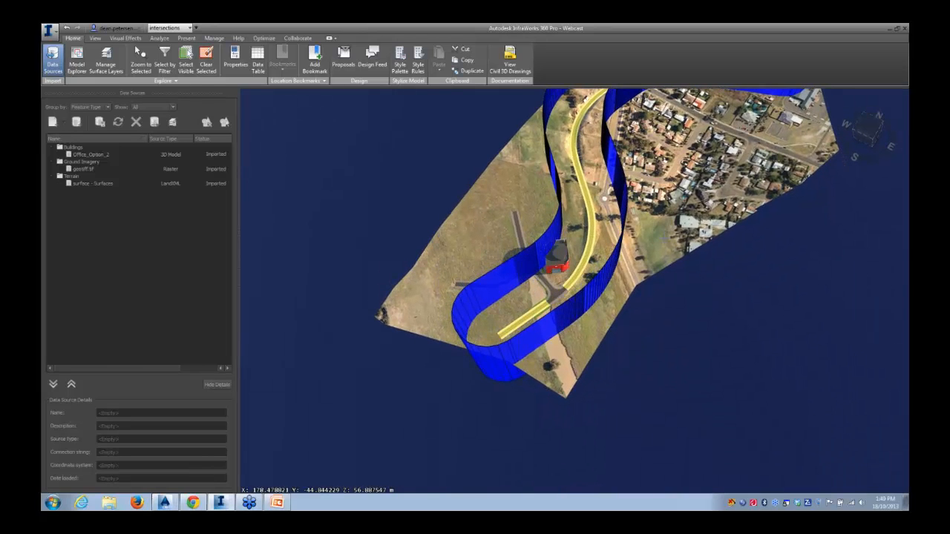
scroll(605, 247, "up", 3)
scroll(604, 246, "up", 1)
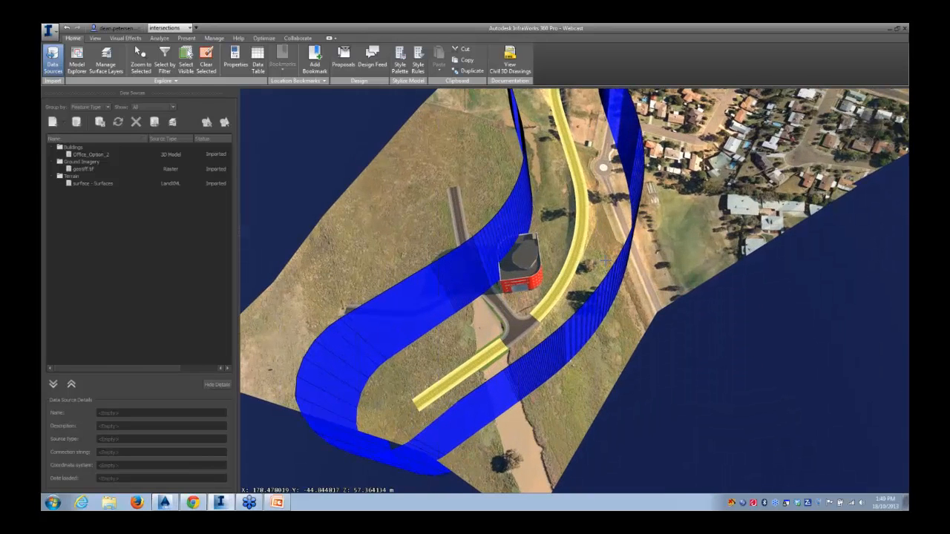
left_click_drag(606, 262, 612, 249)
key("Escape")
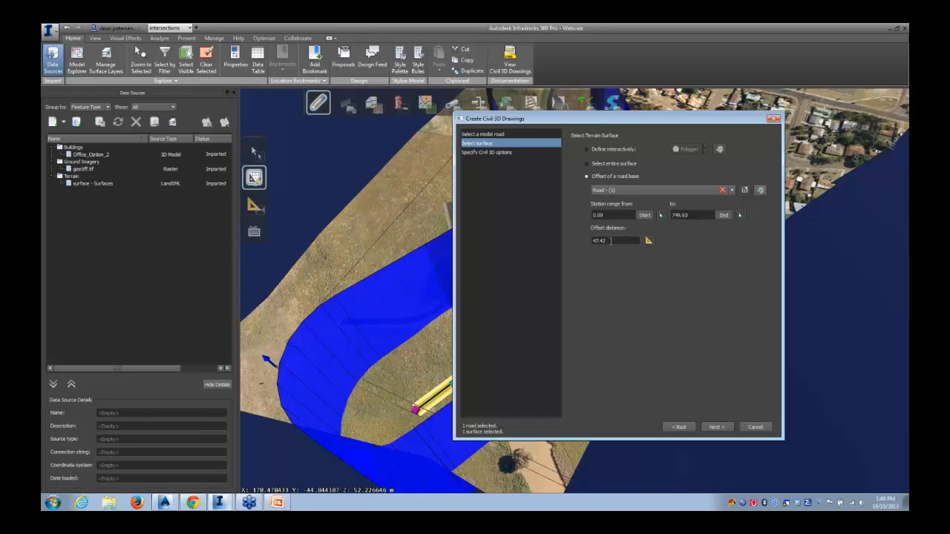
Set the road offset distance to 40 and generate the Civil 3D drawings
left_click_drag(610, 240, 575, 243)
type("40")
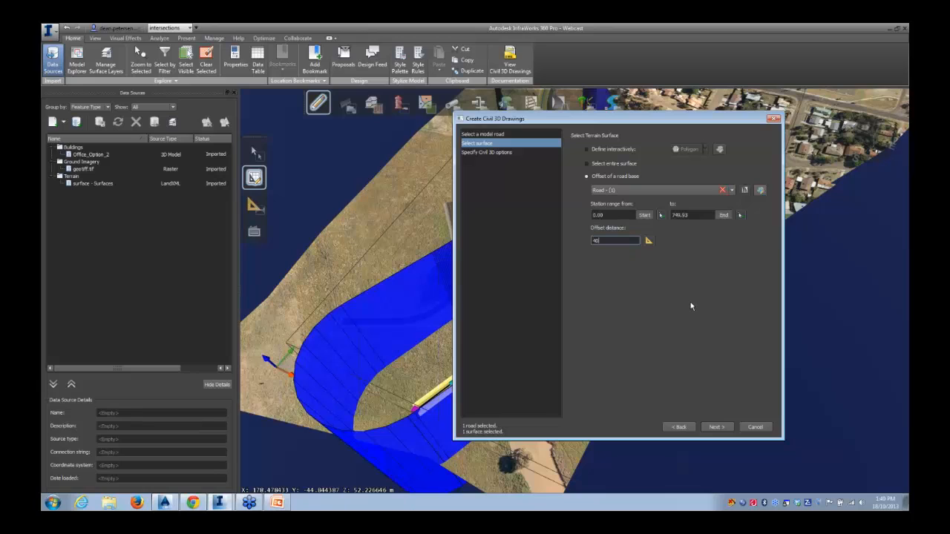
left_click(712, 427)
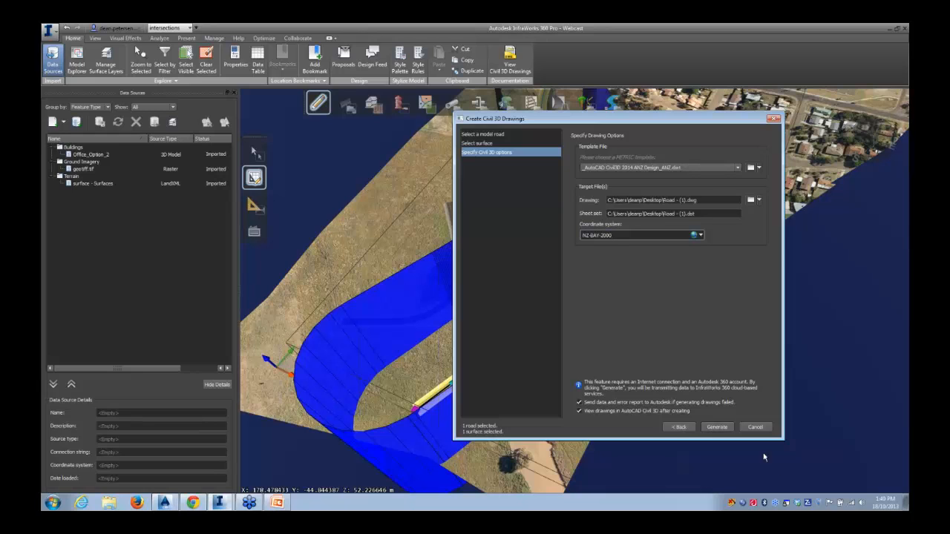
left_click(755, 428)
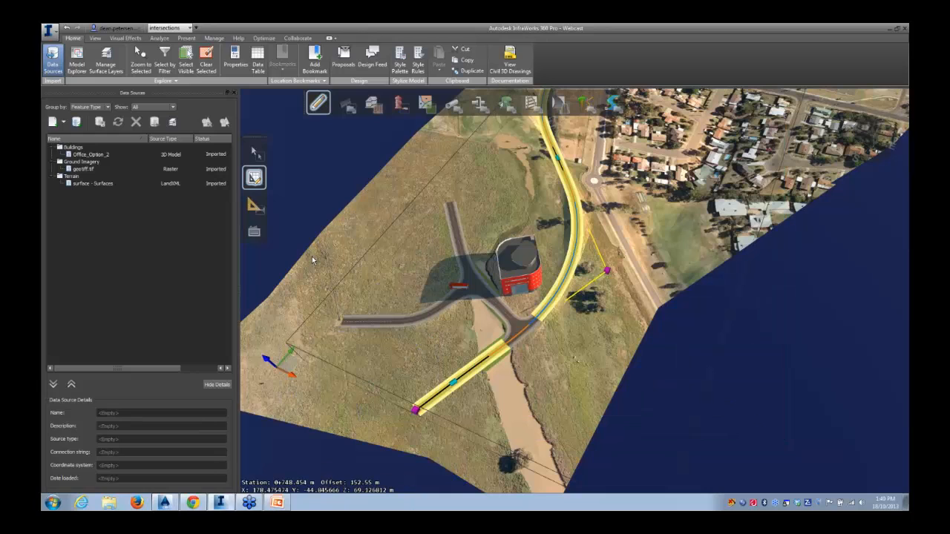
Switch to AutoCAD Civil 3D and open the Road - (1)-sheet (1).dwg drawing
left_click(173, 504)
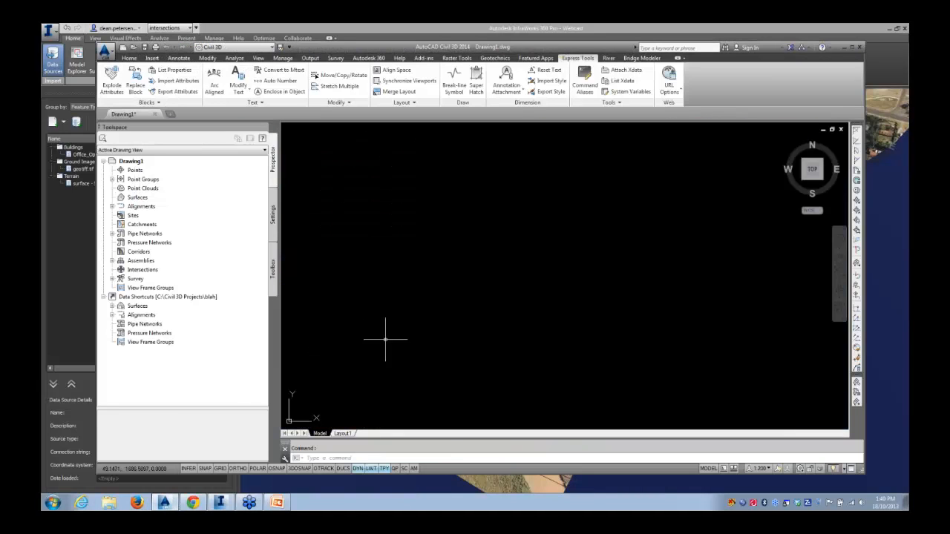
left_click(134, 47)
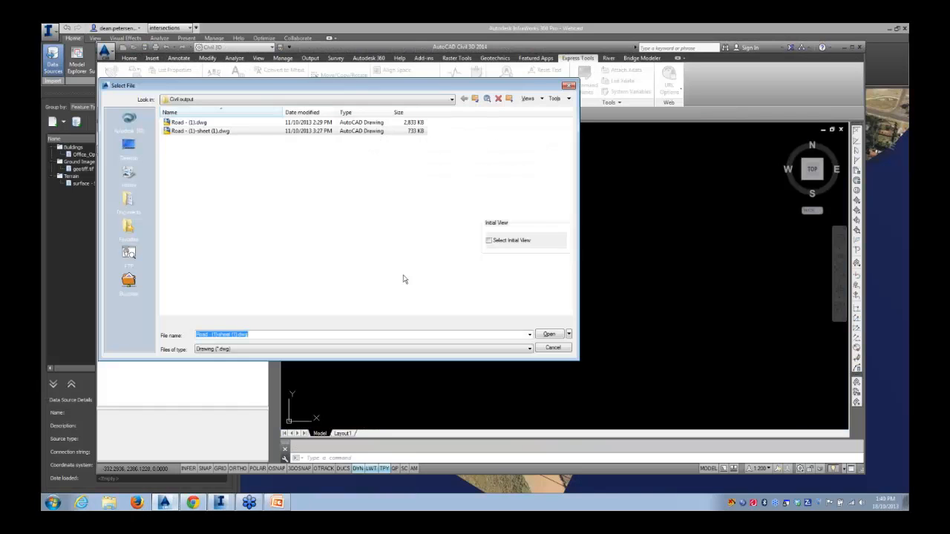
left_click(200, 134)
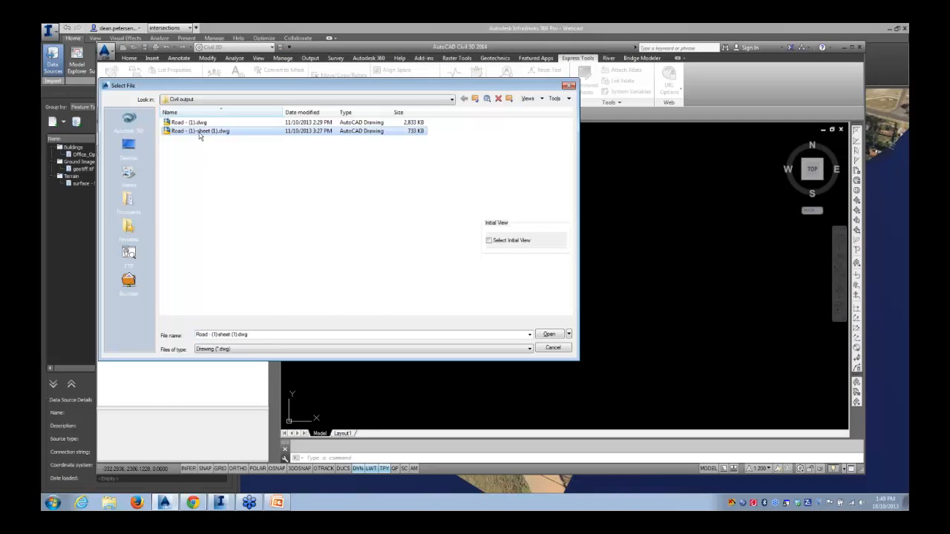
left_click(549, 335)
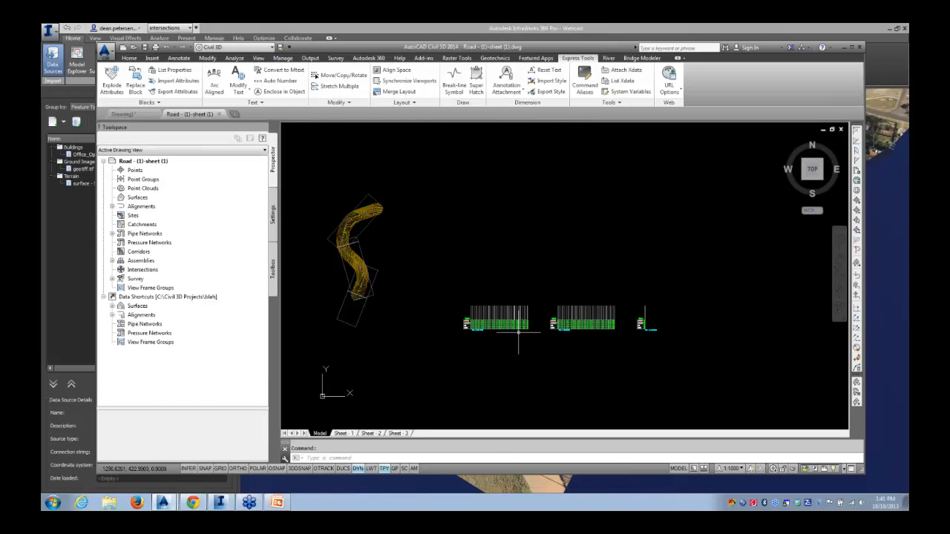
Zoom and pan around the generated plan and profile geometry in model space
scroll(347, 262, "up", 3)
scroll(443, 270, "up", 1)
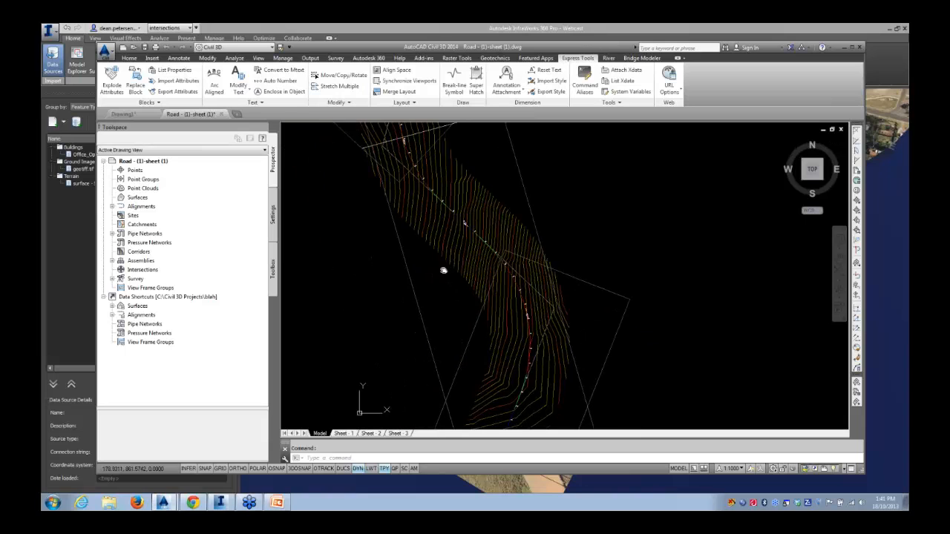
scroll(528, 286, "up", 4)
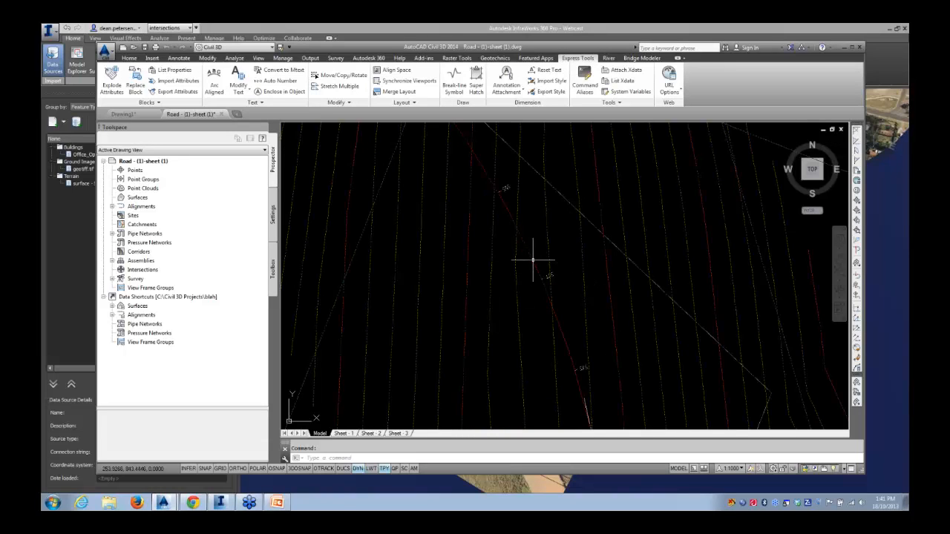
left_click(532, 260)
scroll(530, 267, "down", 3)
key("Escape")
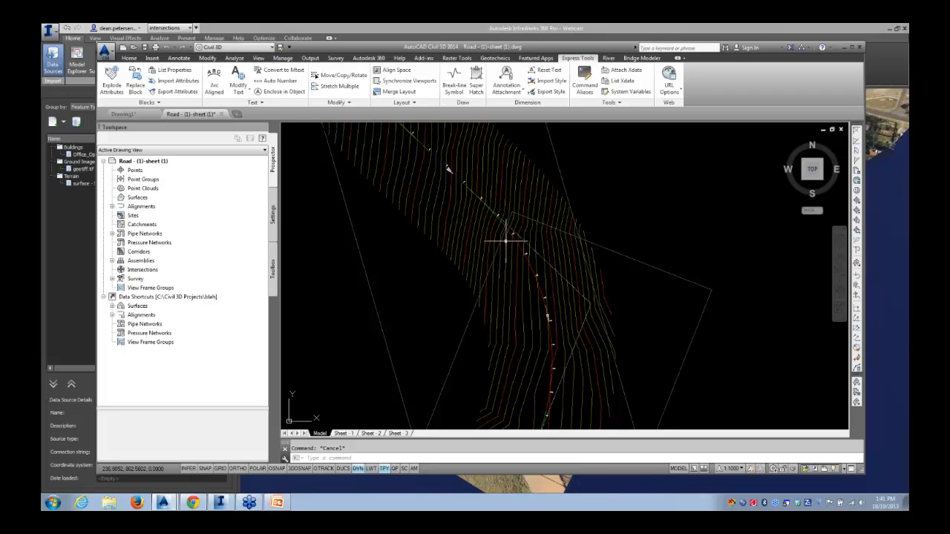
scroll(501, 245, "down", 5)
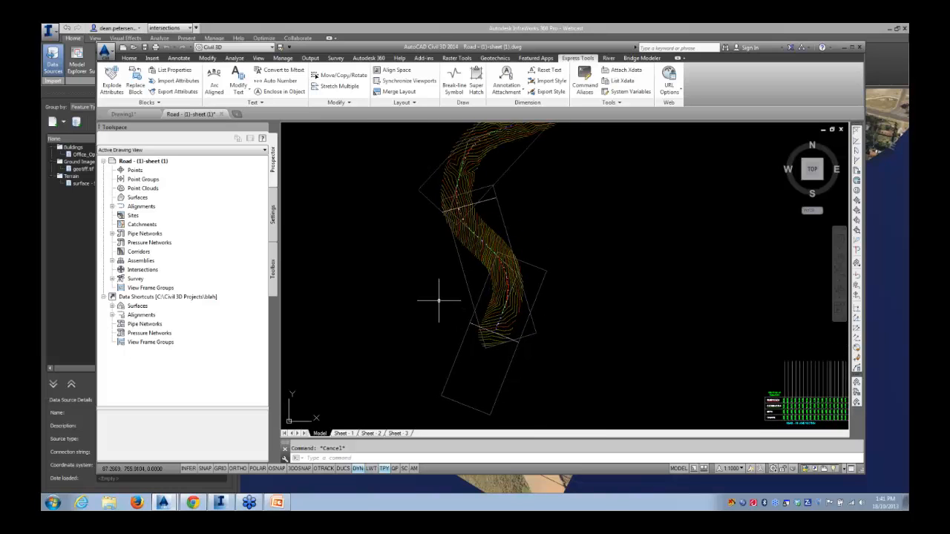
middle_click_drag(492, 208, 451, 310)
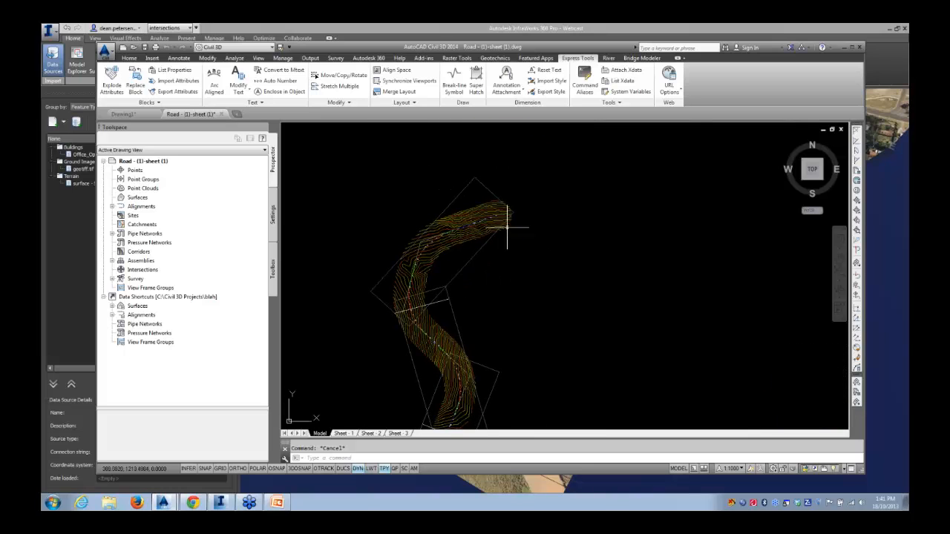
middle_click_drag(445, 389, 452, 255)
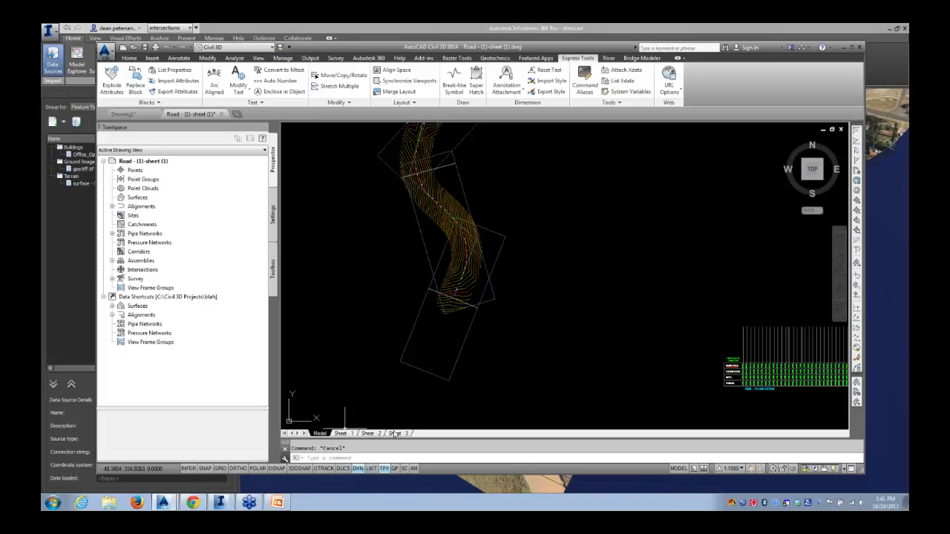
View the Sheet 1 layout and return to model space
left_click(341, 434)
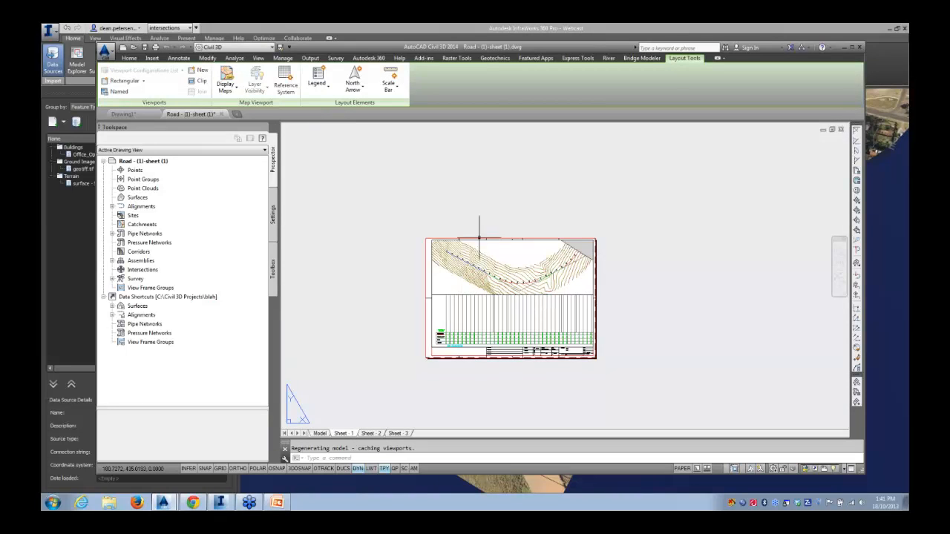
scroll(481, 315, "up", 5)
scroll(531, 302, "down", 3)
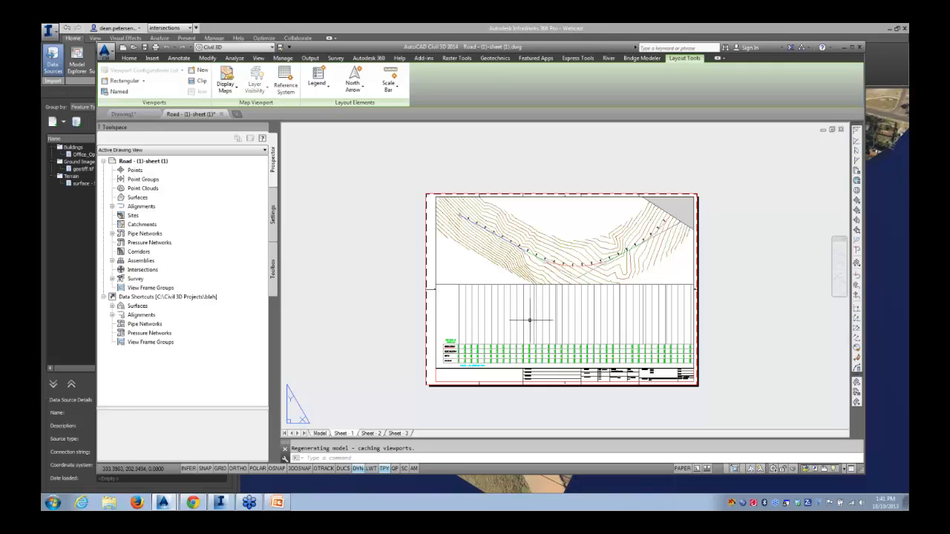
left_click(320, 434)
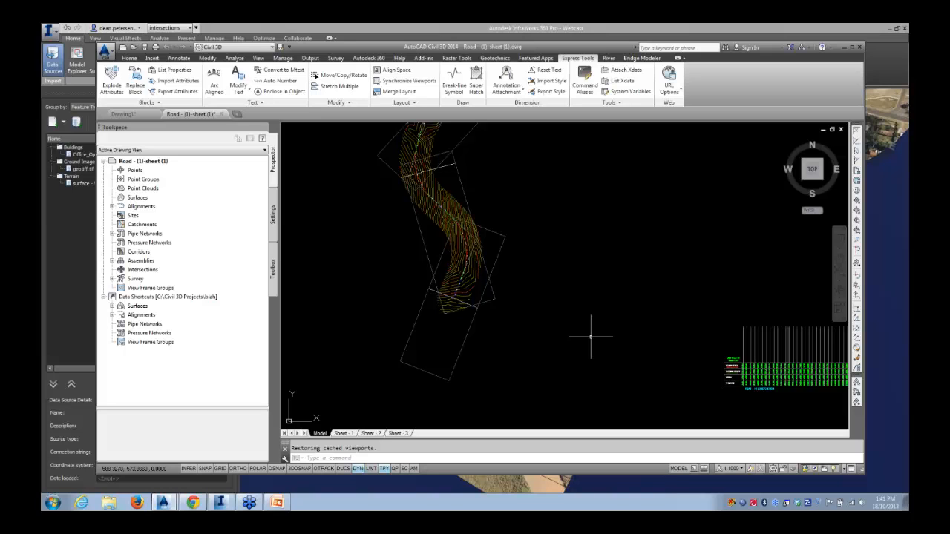
Set the first profile view's elevation range to automatic height in its Profile View Properties
scroll(579, 319, "down", 2)
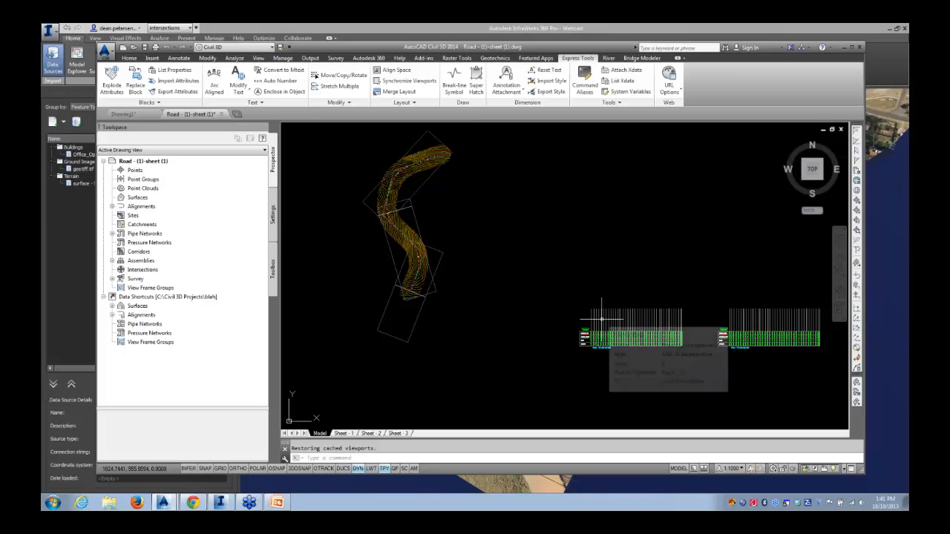
scroll(604, 319, "up", 4)
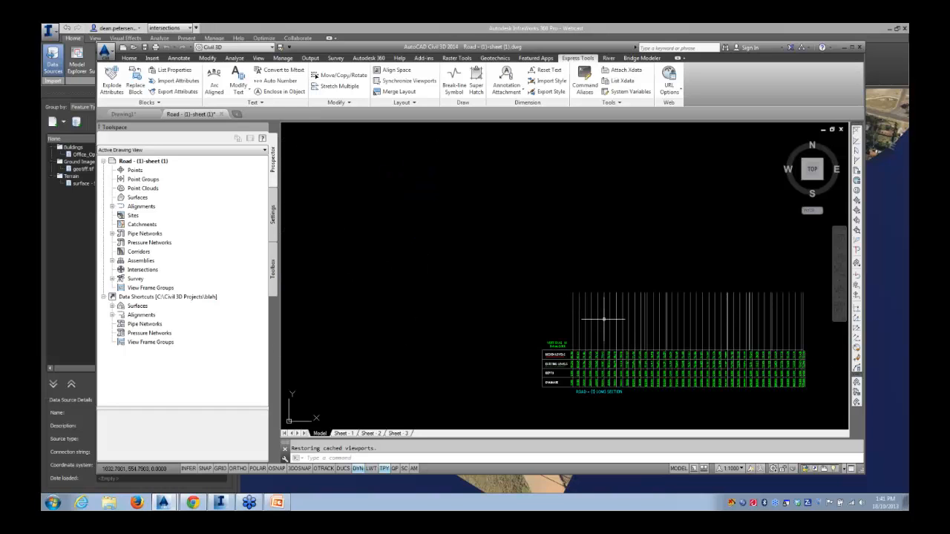
left_click(607, 320)
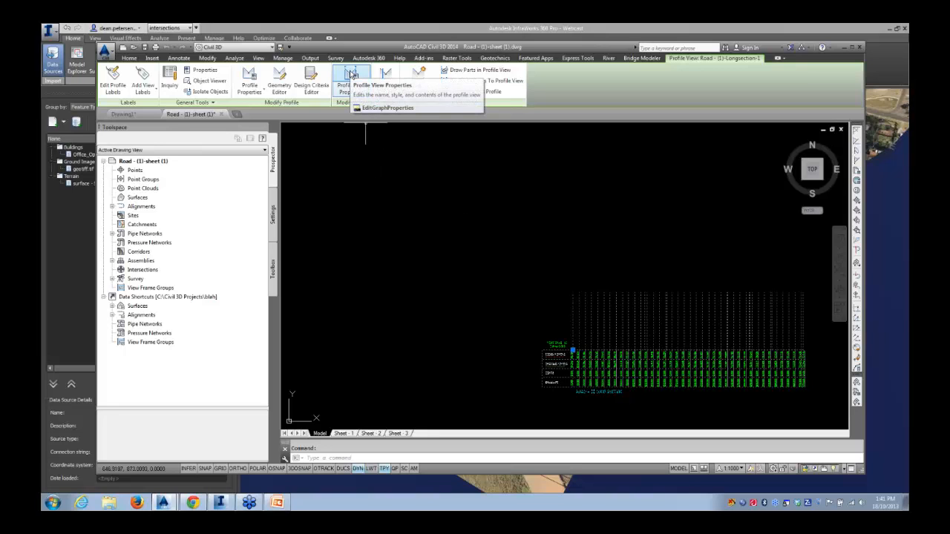
scroll(419, 276, "down", 4)
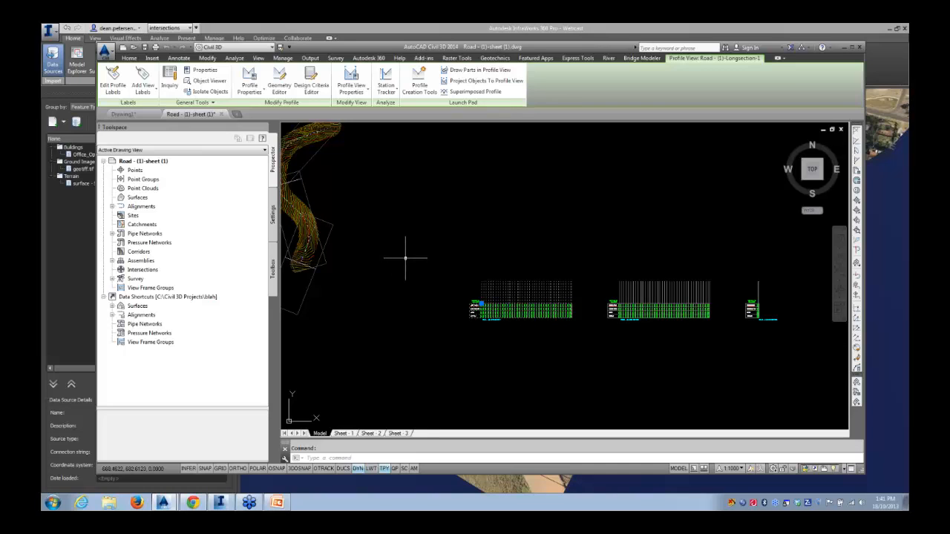
left_click(347, 80)
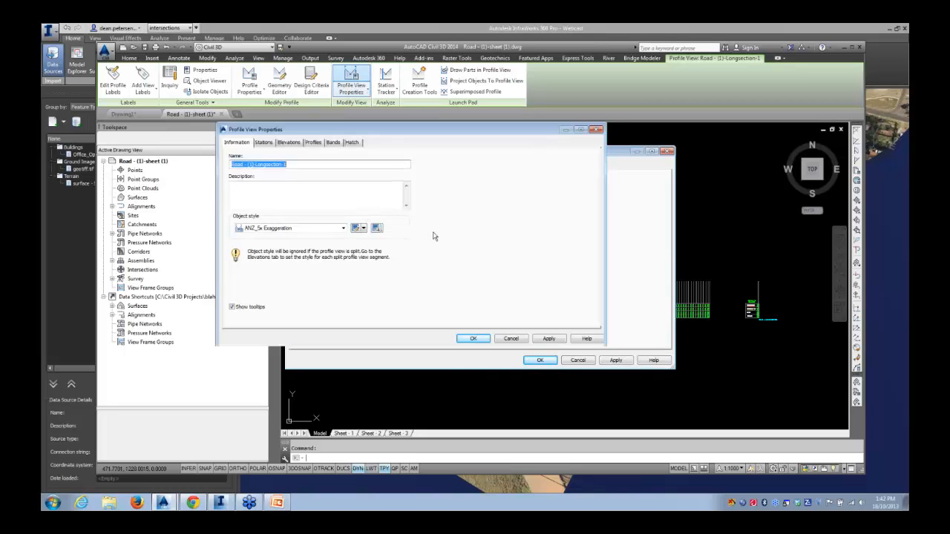
left_click(313, 143)
left_click(268, 145)
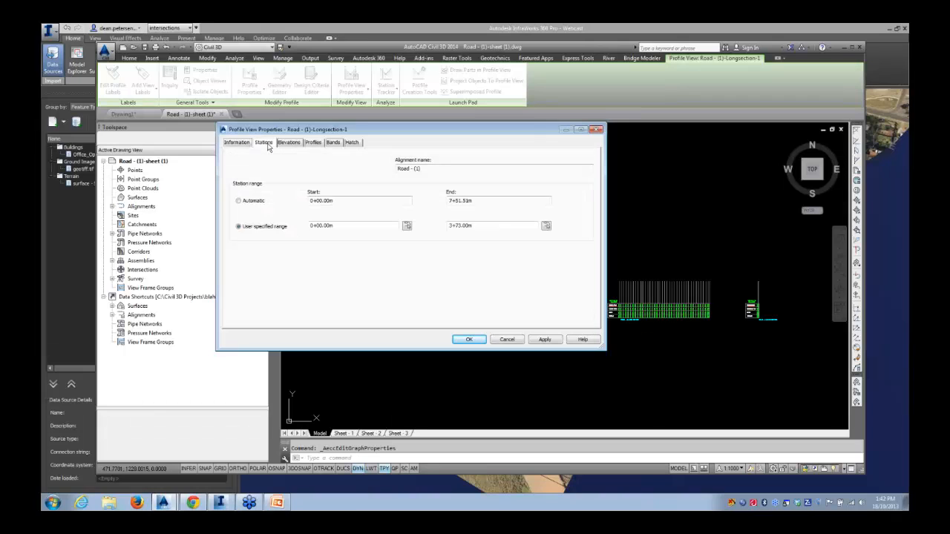
left_click(288, 144)
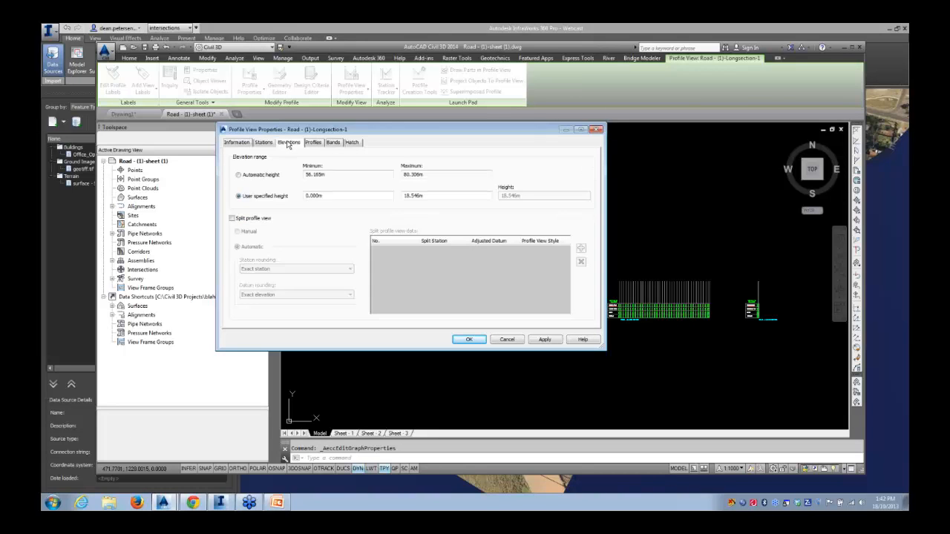
left_click_drag(297, 129, 317, 231)
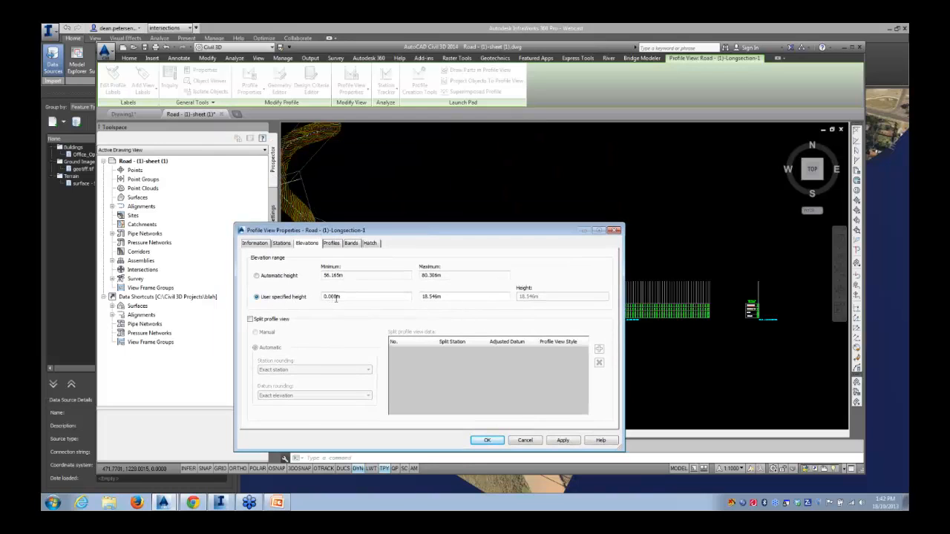
left_click(257, 277)
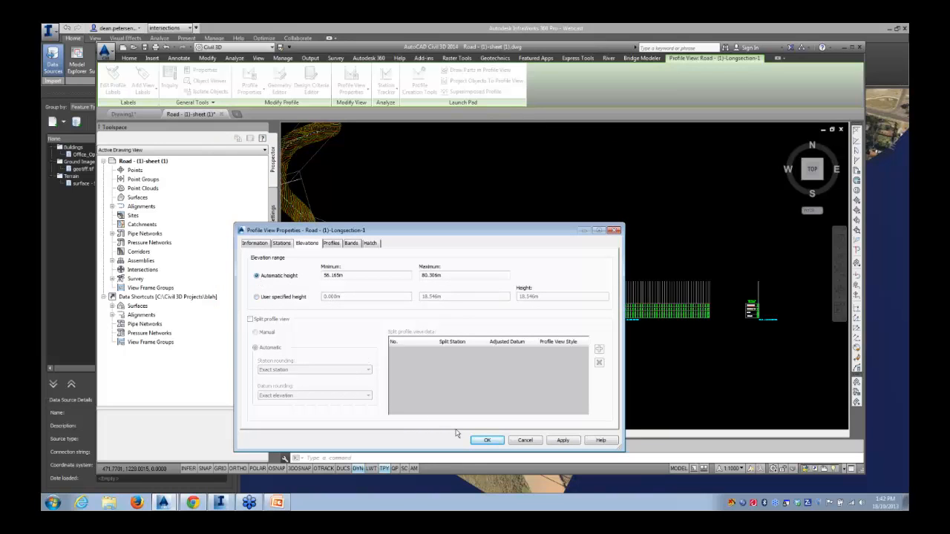
left_click(488, 442)
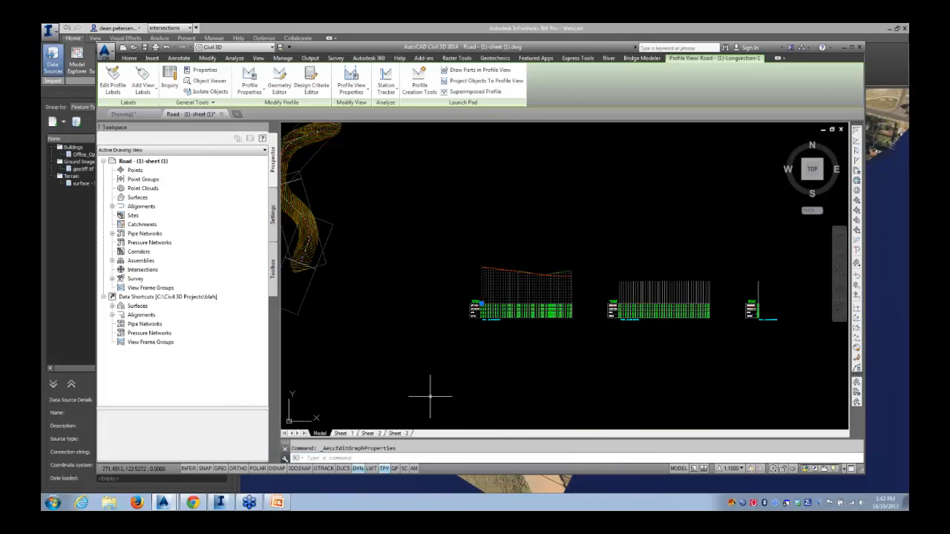
Set the second profile view's elevation range to automatic height as well
scroll(514, 288, "up", 5)
scroll(556, 275, "down", 4)
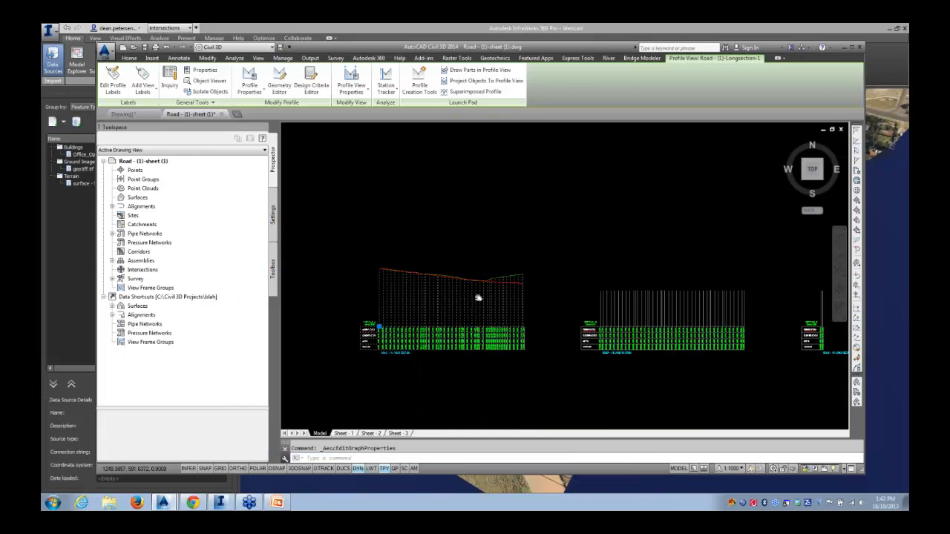
key("Escape")
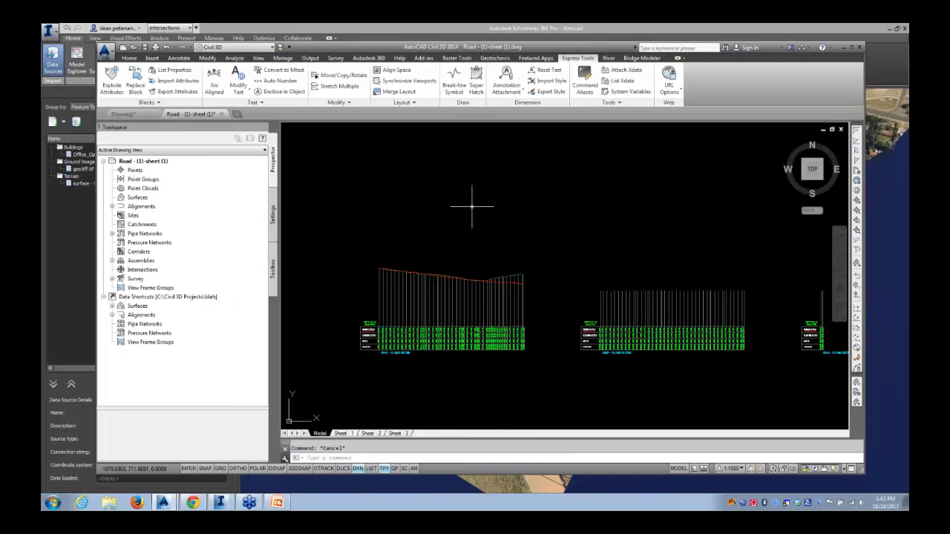
left_click(594, 300)
right_click(581, 286)
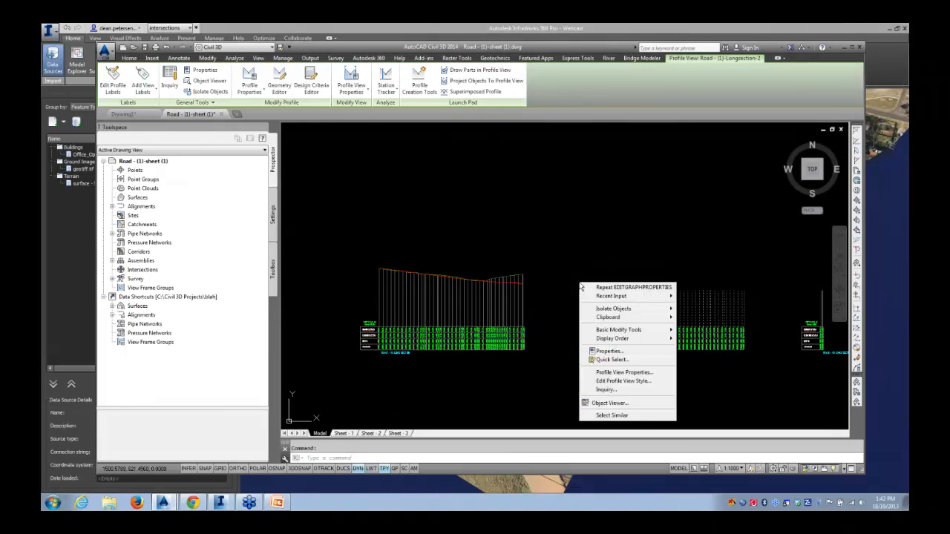
left_click(570, 288)
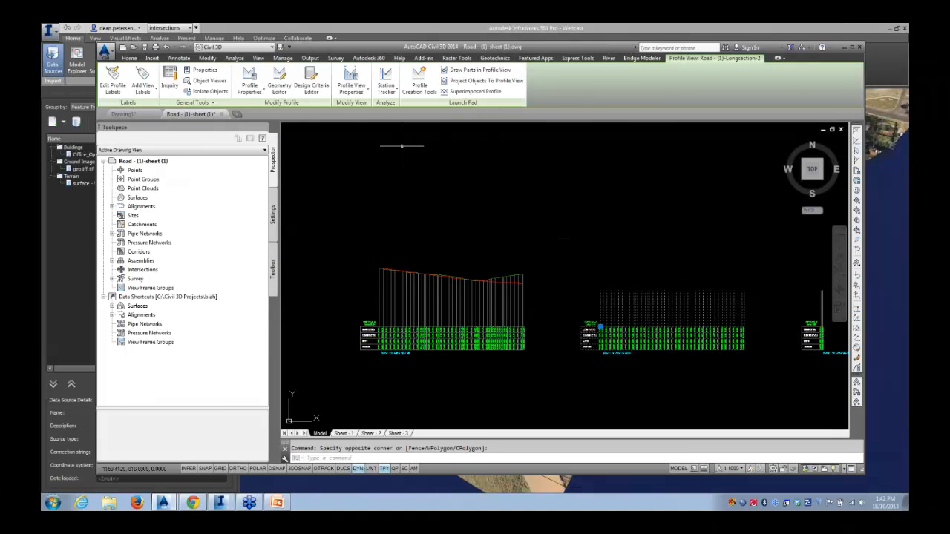
left_click(351, 82)
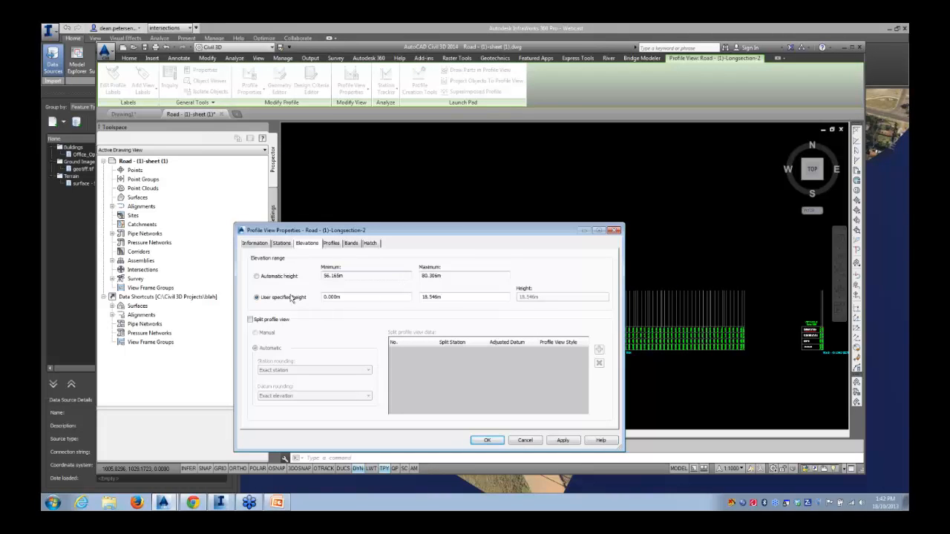
left_click(257, 277)
left_click(488, 441)
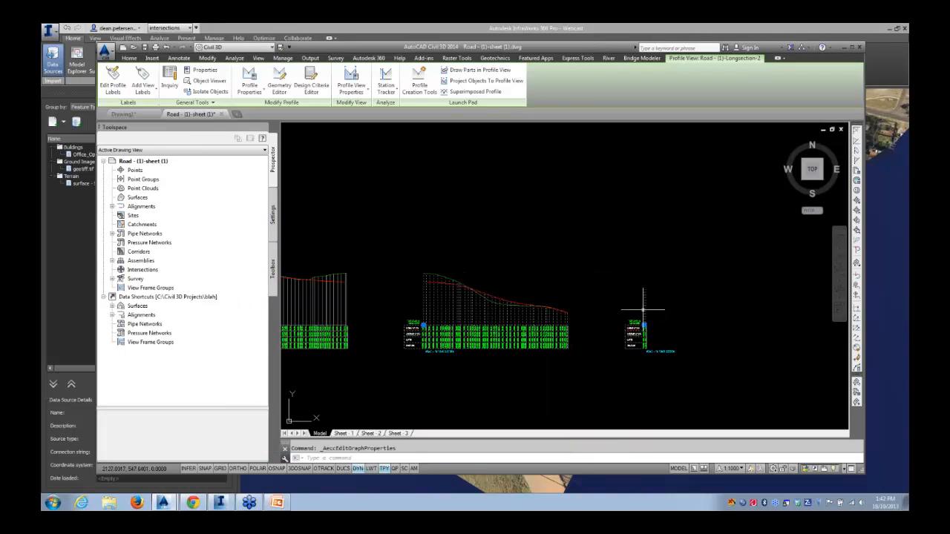
Set the third profile view's elevation range to automatic height
left_click(644, 310)
scroll(532, 275, "down", 4)
middle_click_drag(519, 263, 540, 278)
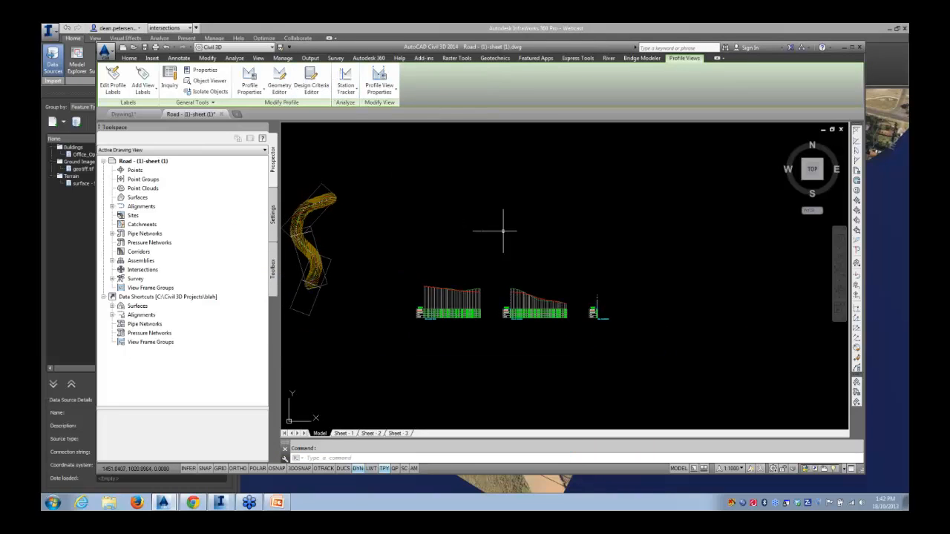
left_click(597, 311)
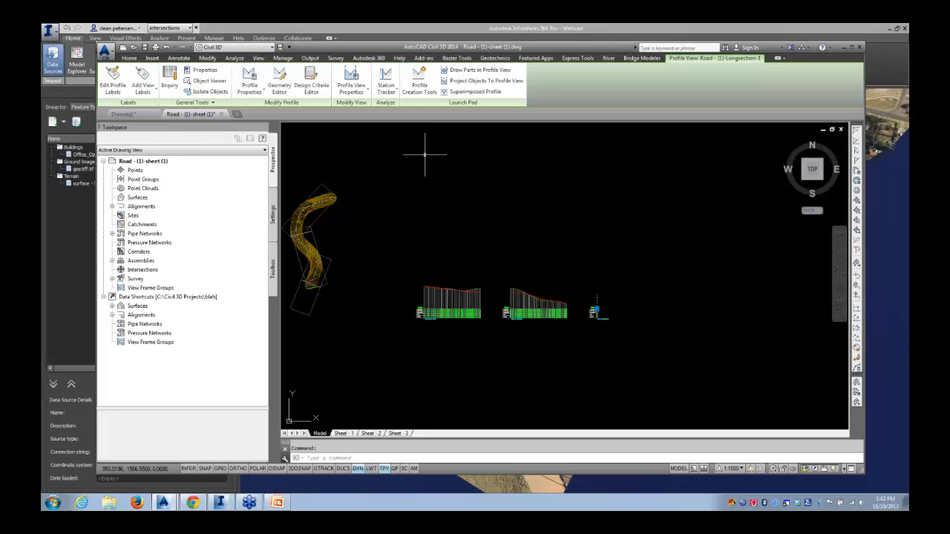
left_click(351, 77)
left_click(257, 277)
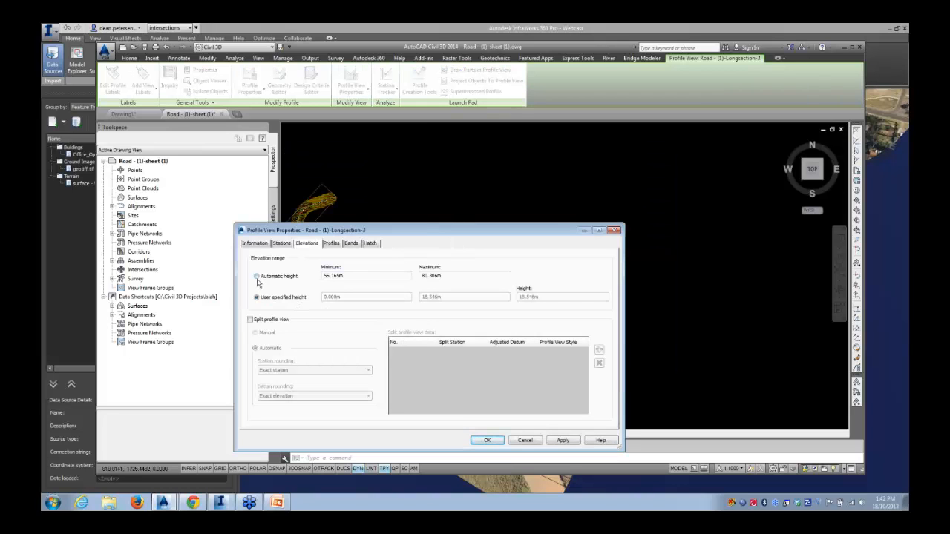
left_click(487, 441)
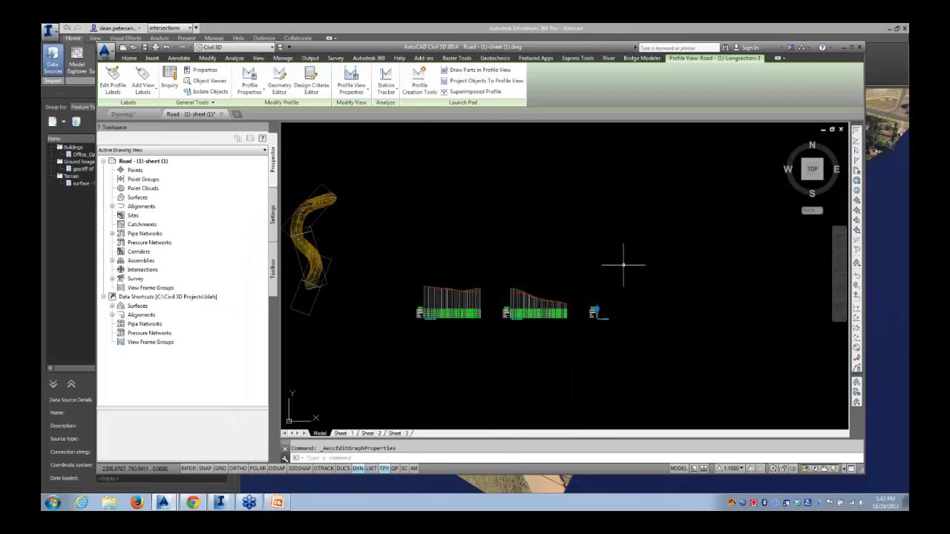
Open the Sheet 1 layout and activate the profile viewport
scroll(576, 322, "up", 3)
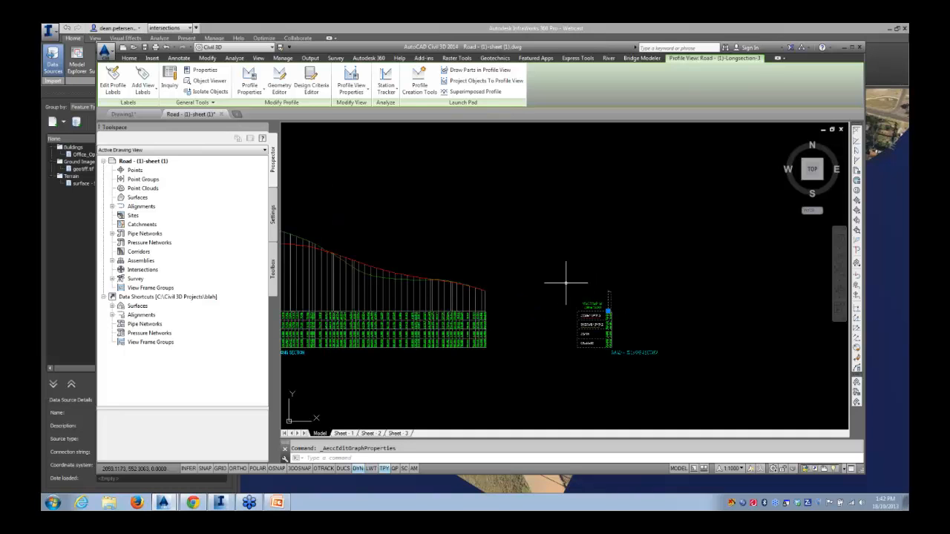
key("Escape")
scroll(532, 285, "down", 3)
scroll(413, 285, "up", 2)
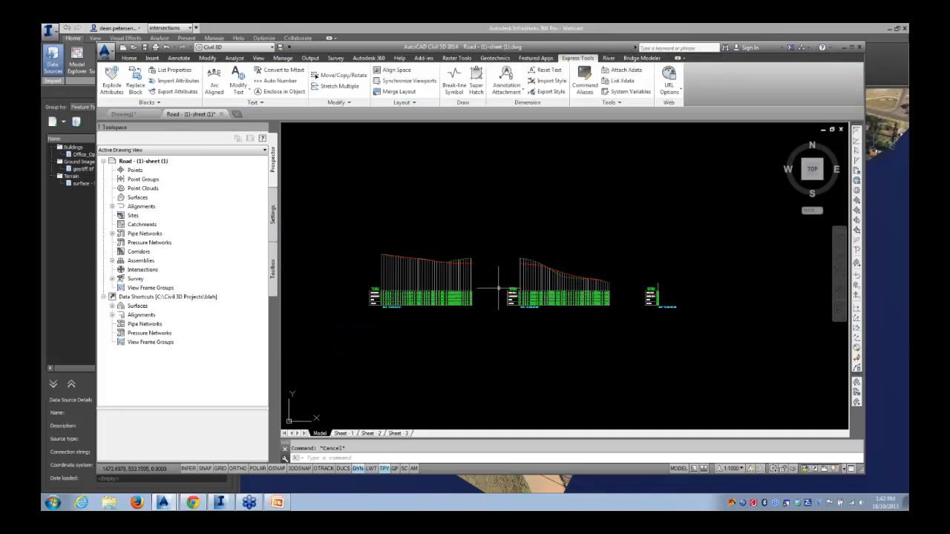
left_click(343, 433)
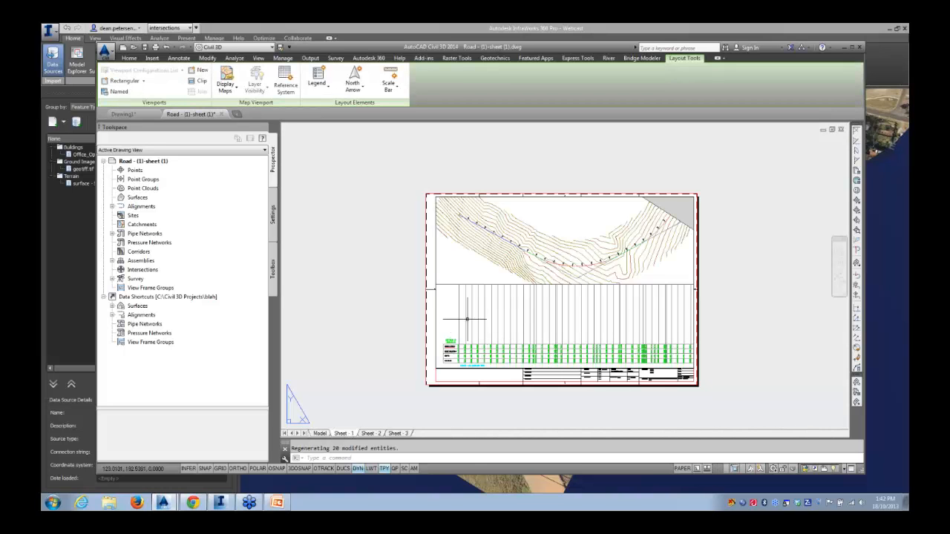
middle_click_drag(688, 342, 678, 292)
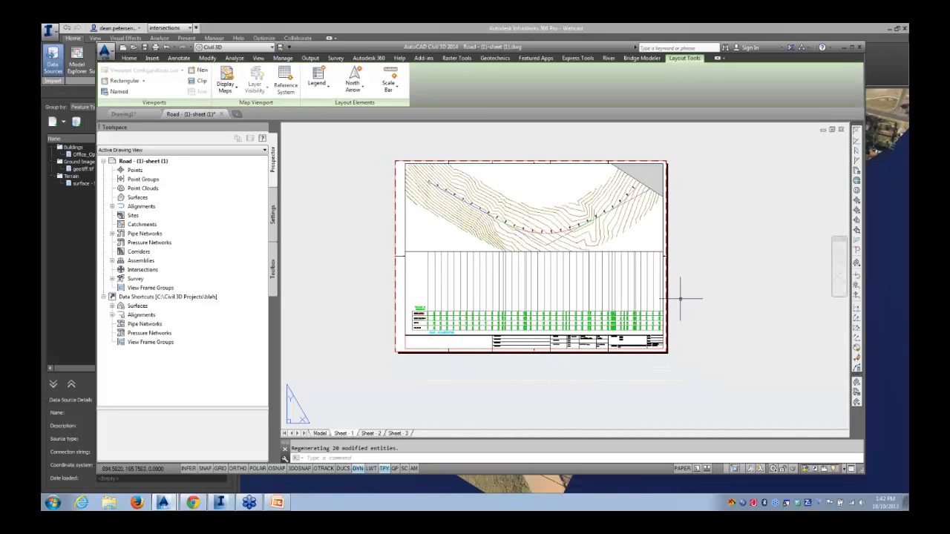
double_click(441, 278)
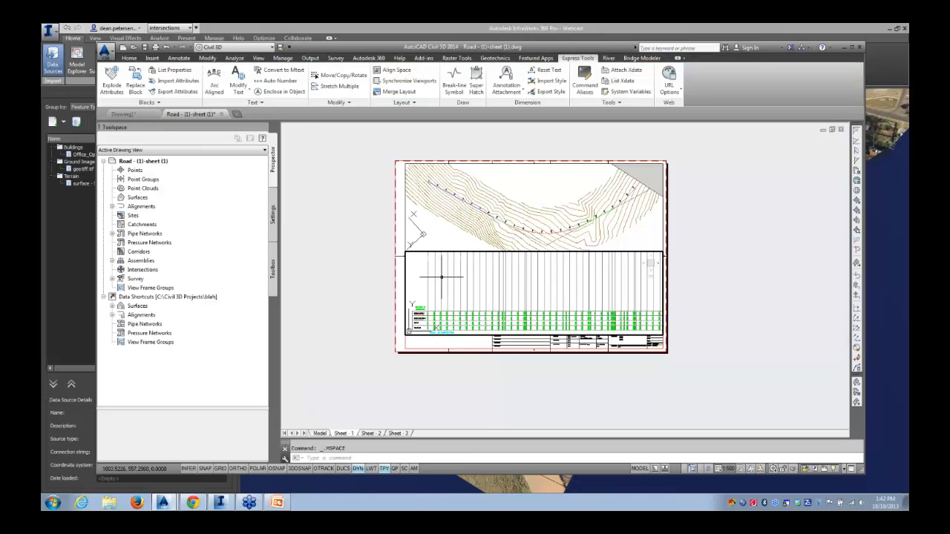
Open the profile view's style and review its Graph vertical scale settings without changing them
left_click(438, 276)
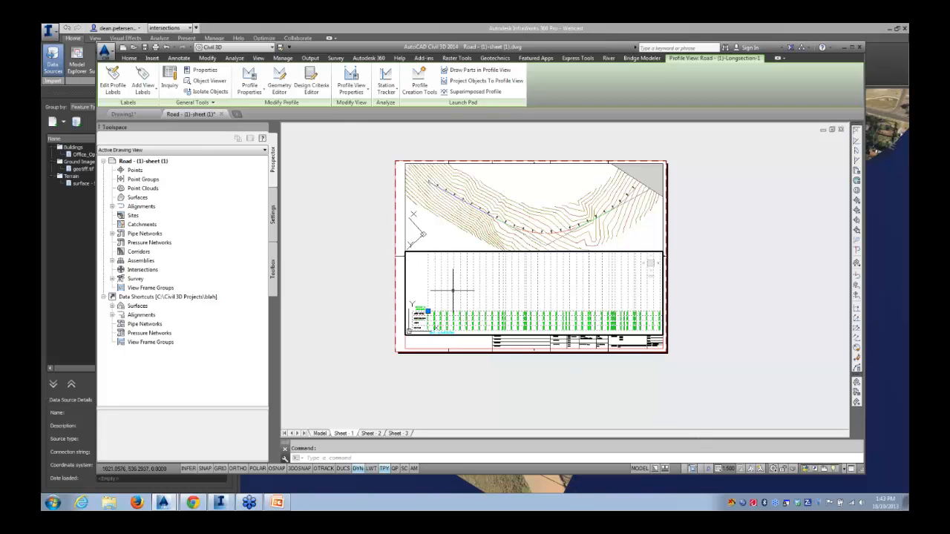
right_click(454, 292)
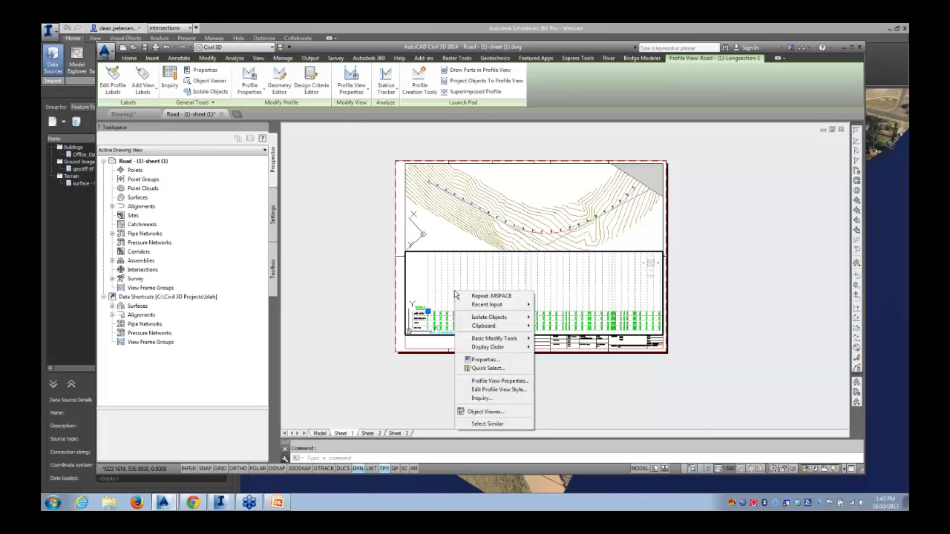
left_click(495, 389)
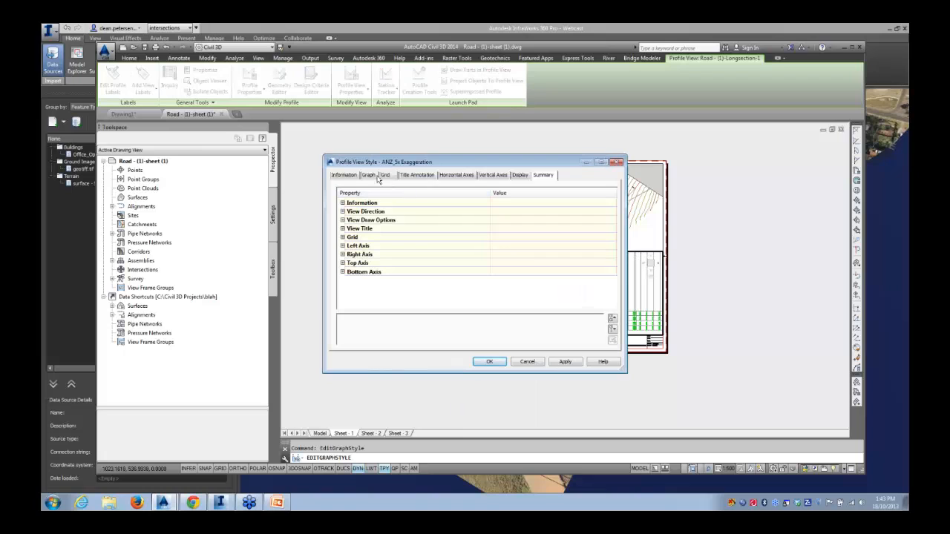
left_click(368, 175)
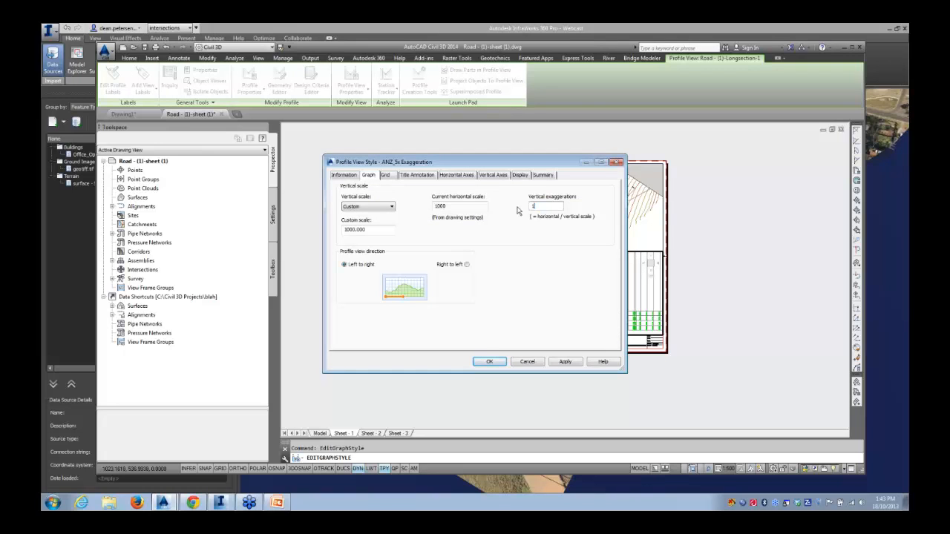
left_click(489, 364)
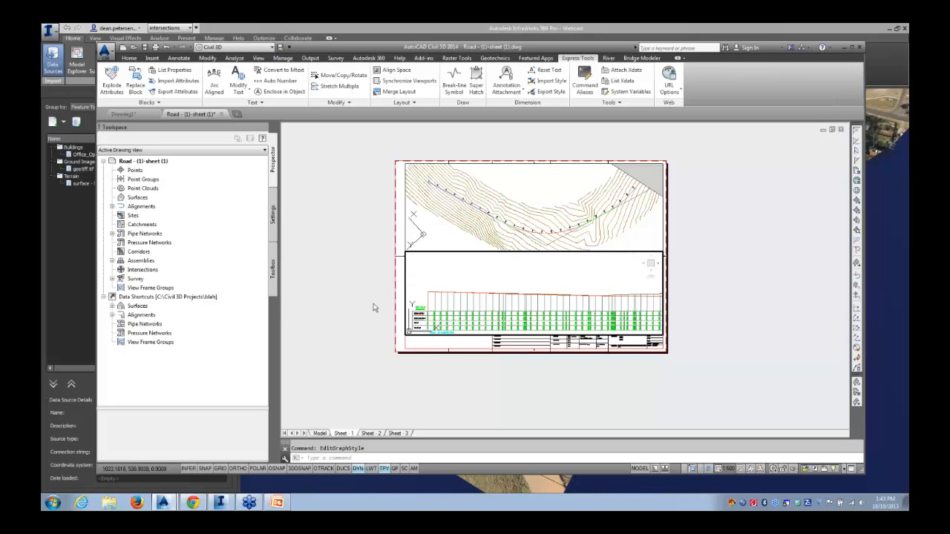
Return to paper space, view the Sheet 2 layout, and go back to model space
key("Escape")
left_click(711, 470)
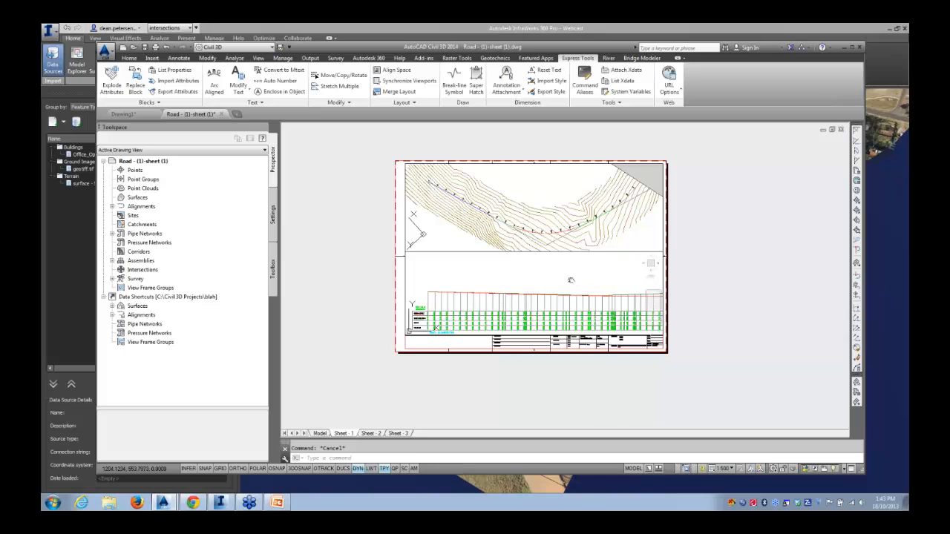
middle_click_drag(568, 279, 564, 278)
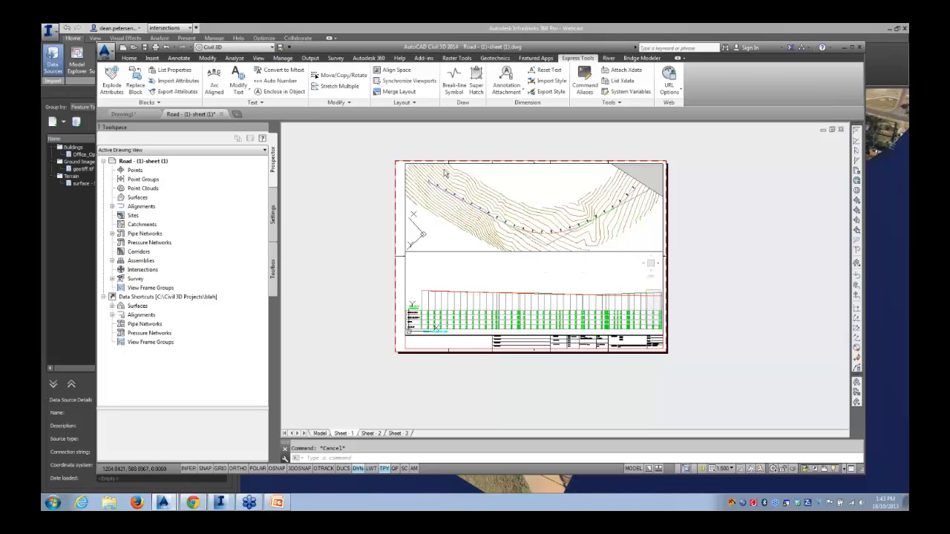
left_click(702, 470)
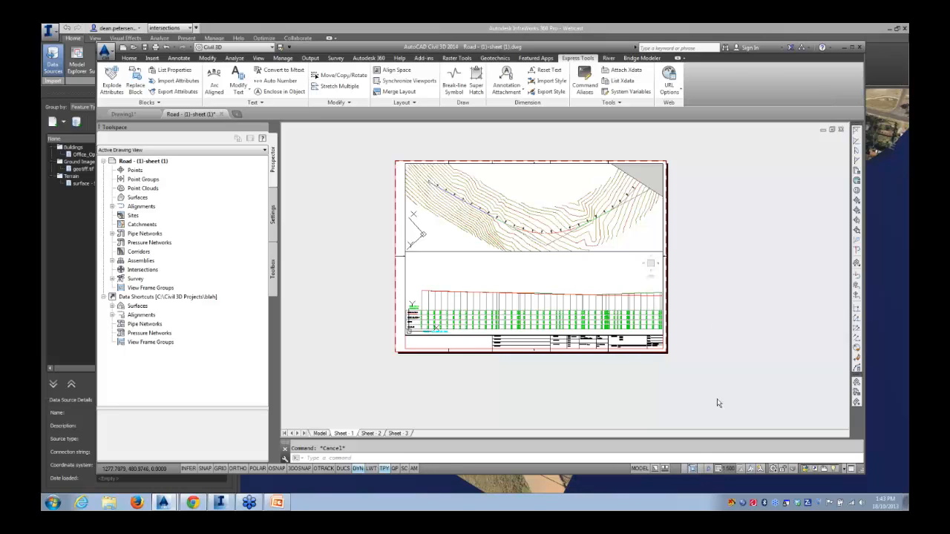
left_click(371, 434)
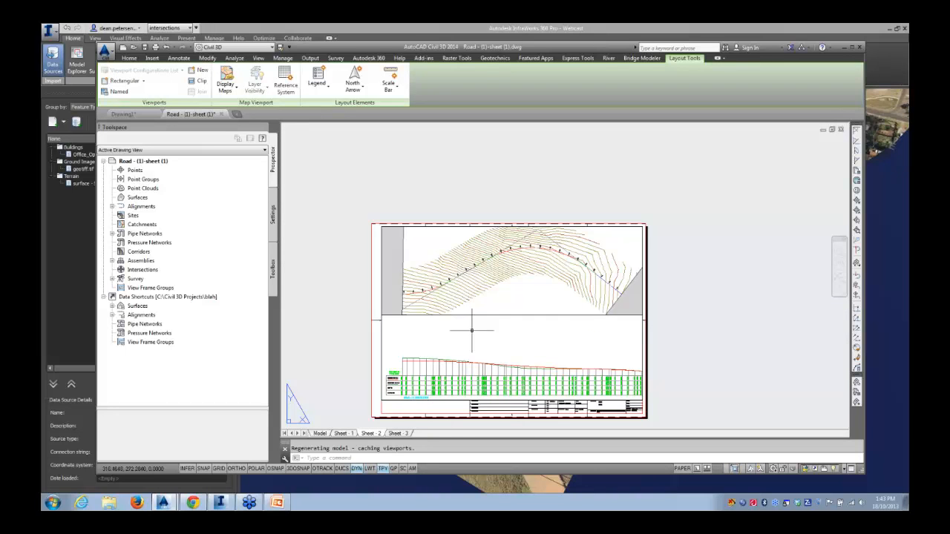
key("ctrl+Page_Down")
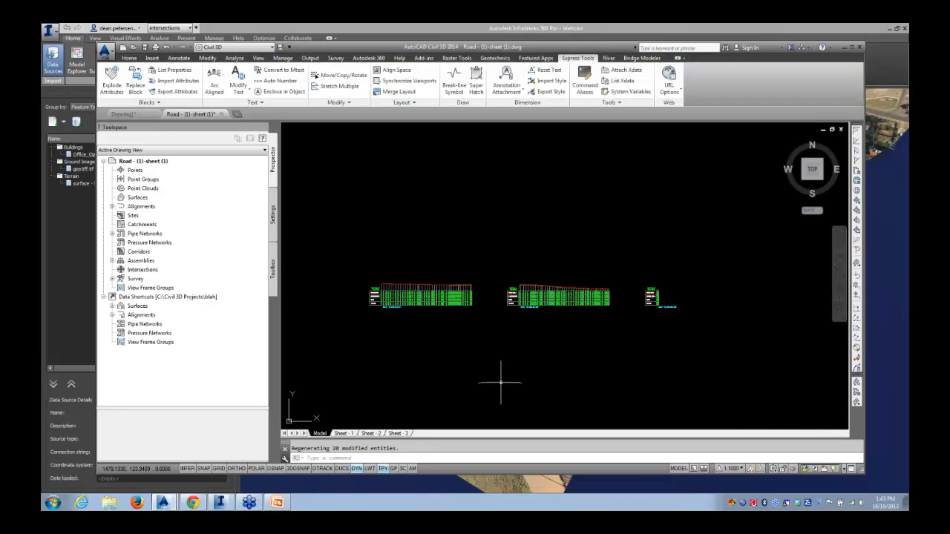
Return to the InfraWorks model and orbit around the designed road network
scroll(501, 362, "down", 6)
middle_click_drag(450, 372, 497, 333)
scroll(489, 314, "up", 6)
scroll(506, 333, "down", 4)
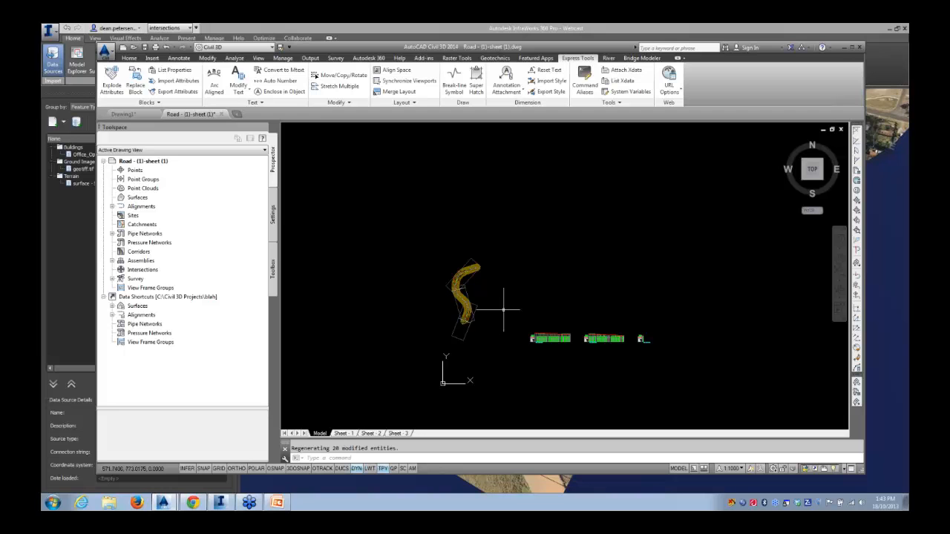
left_click(880, 299)
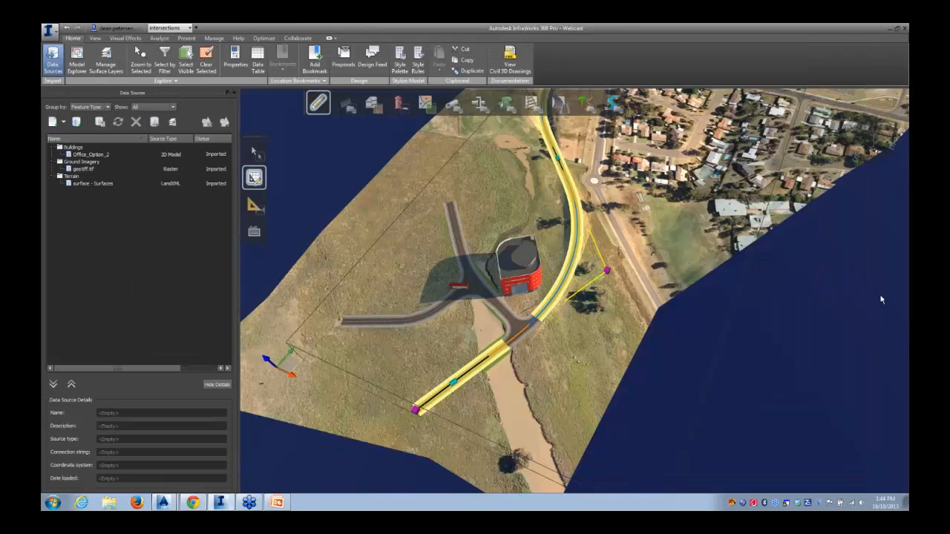
left_click_drag(606, 297, 603, 288)
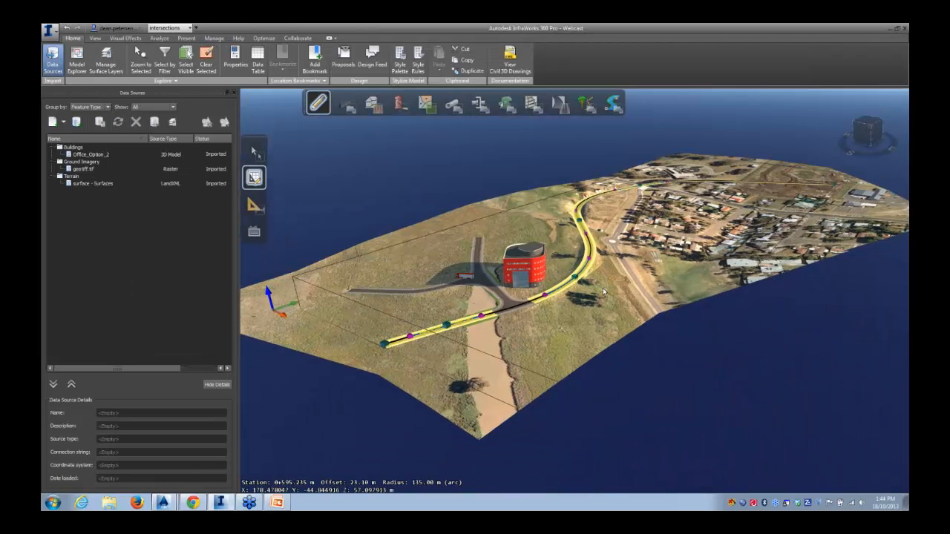
key("Escape")
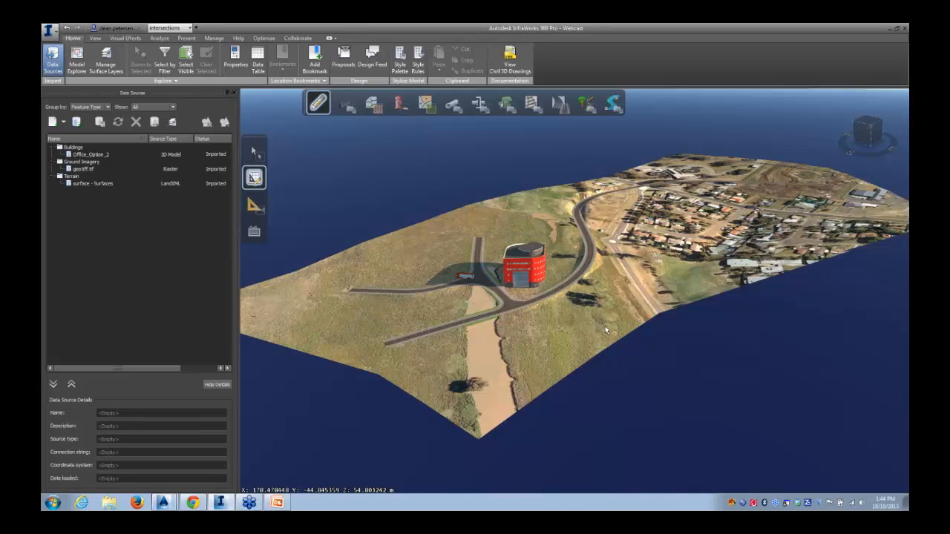
Open the Scenarios panel and select the Webcast - Scenario
left_click(194, 504)
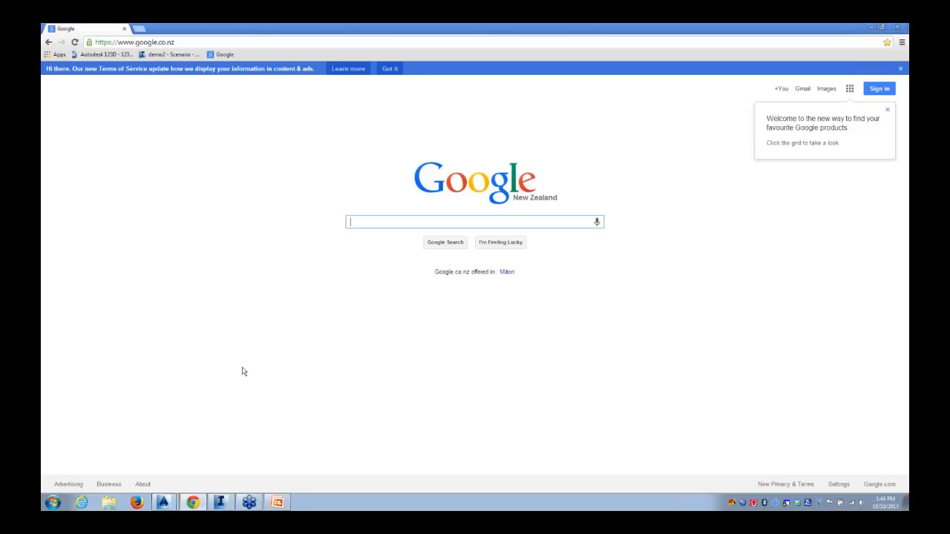
left_click(220, 502)
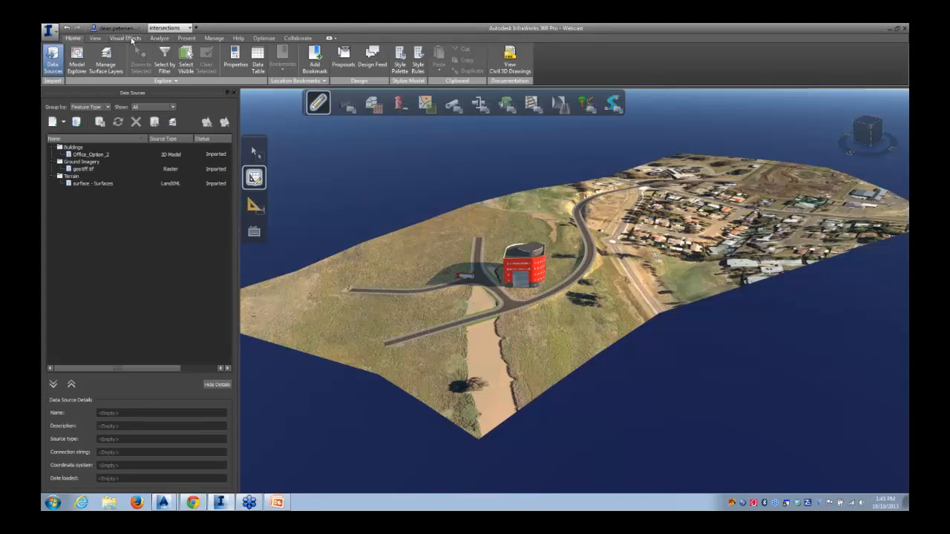
left_click(183, 39)
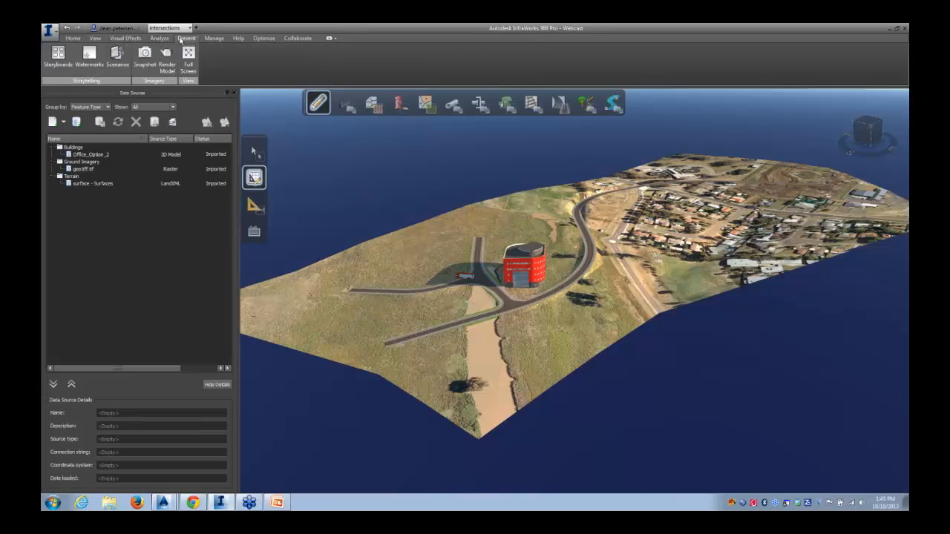
left_click(117, 56)
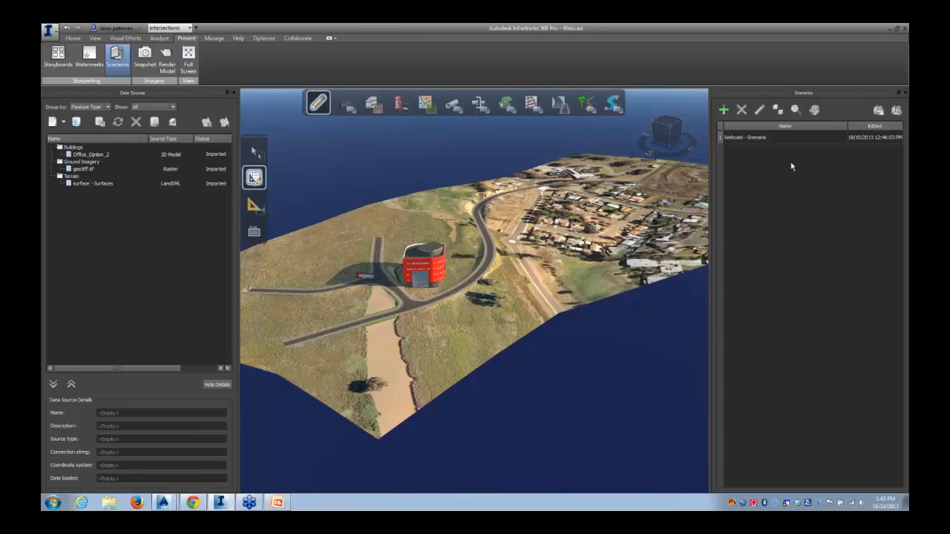
left_click(904, 46)
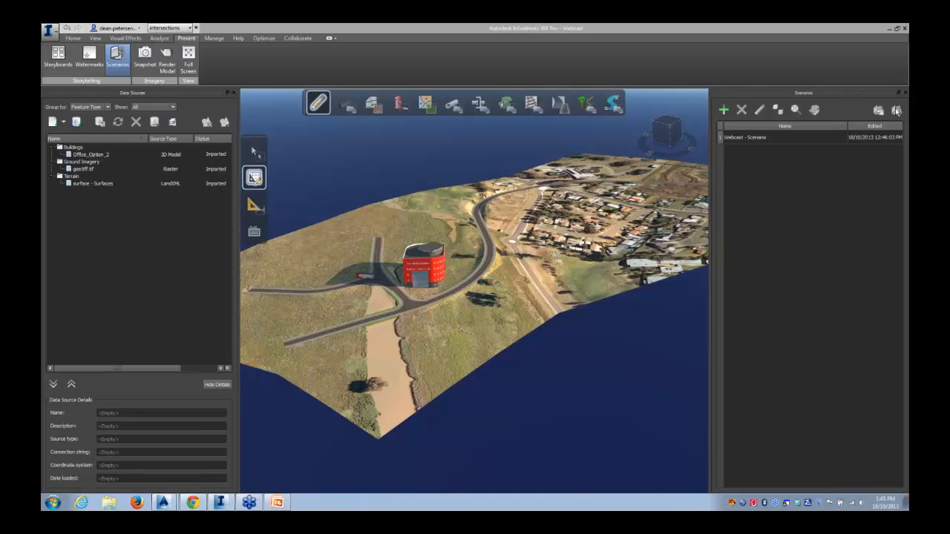
left_click(770, 138)
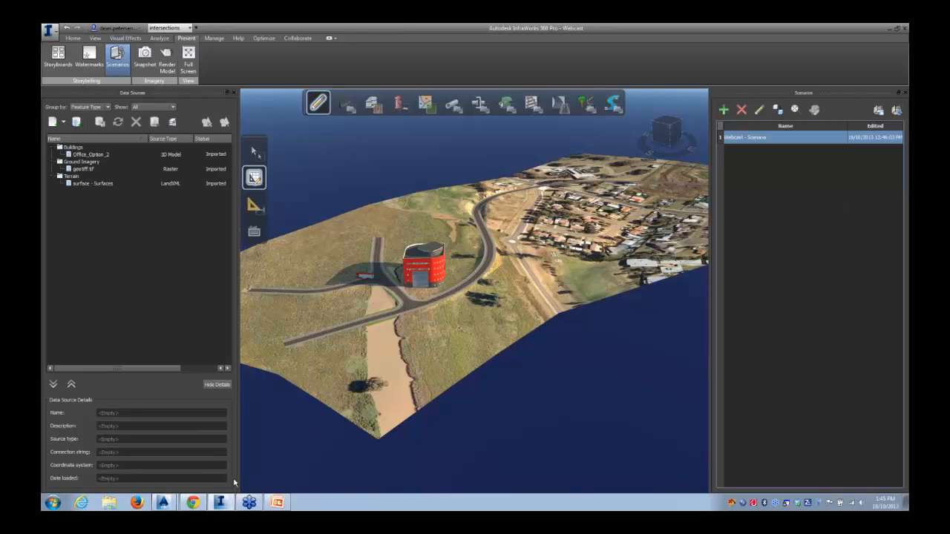
Switch to the browser and open the demo2 scenario bookmark in the InfraWorks 360 web viewer
left_click(192, 502)
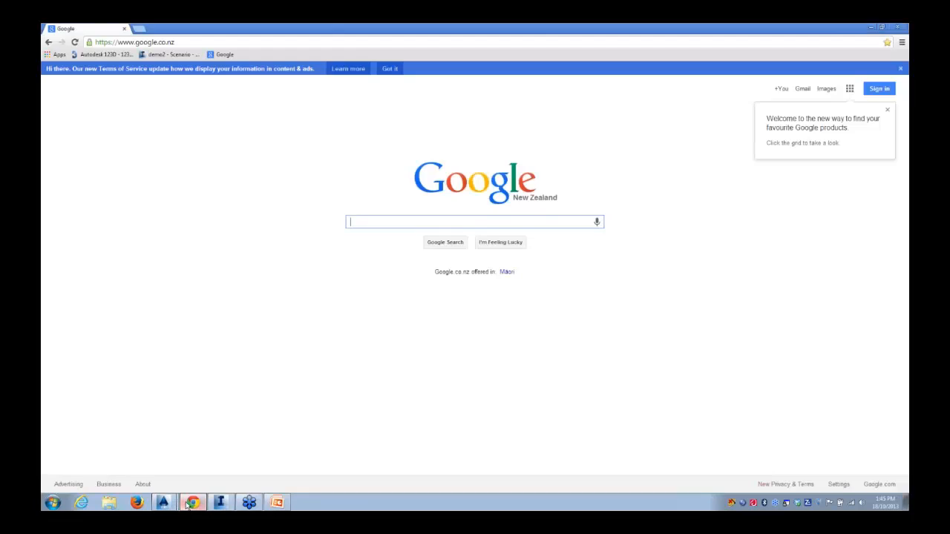
left_click(164, 54)
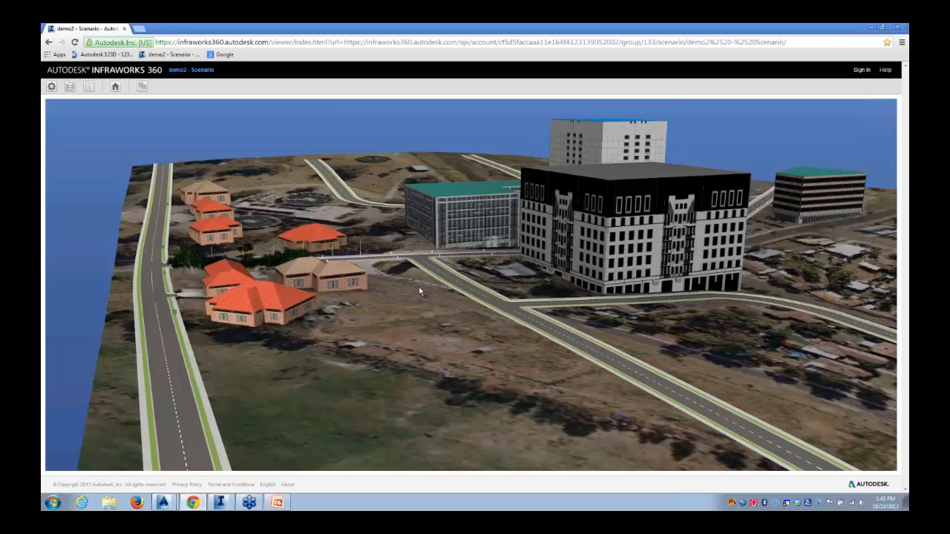
Orbit and zoom around the demo2 scenario's buildings, trees and roads in the web viewer
left_click_drag(352, 344, 381, 322)
scroll(383, 331, "up", 5)
right_click_drag(381, 315, 377, 475)
left_click(397, 446)
left_click_drag(372, 431, 308, 364)
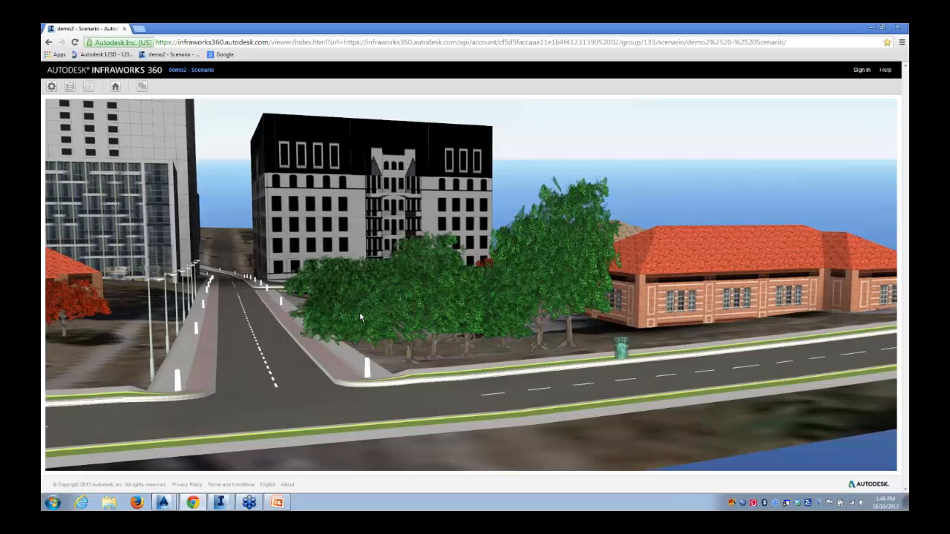
left_click_drag(360, 317, 368, 375)
left_click_drag(368, 334, 445, 314)
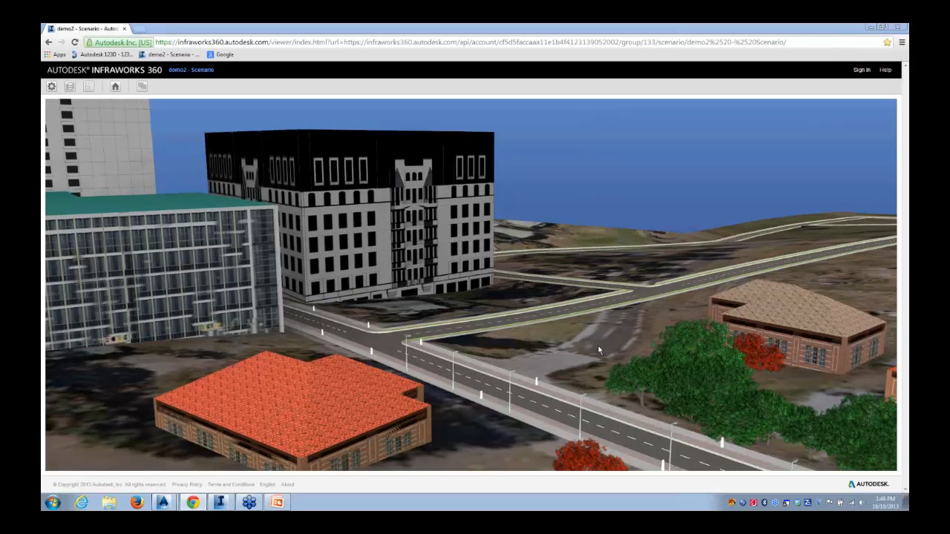
left_click_drag(608, 343, 602, 329)
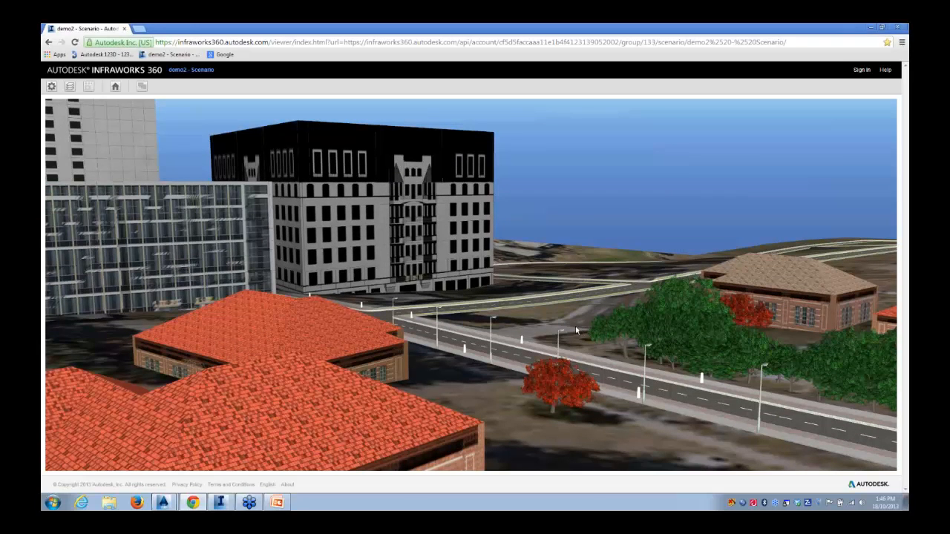
left_click_drag(491, 328, 461, 391)
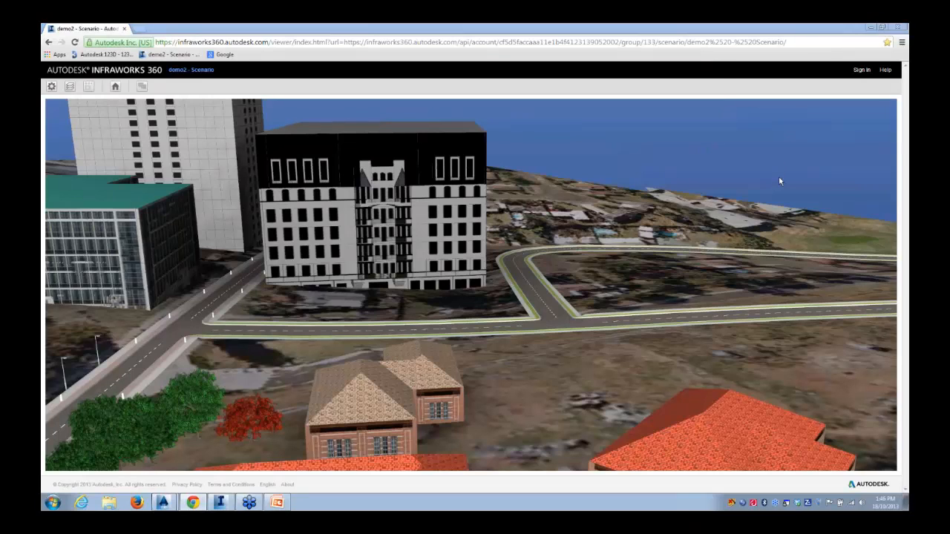
left_click_drag(797, 42, 153, 45)
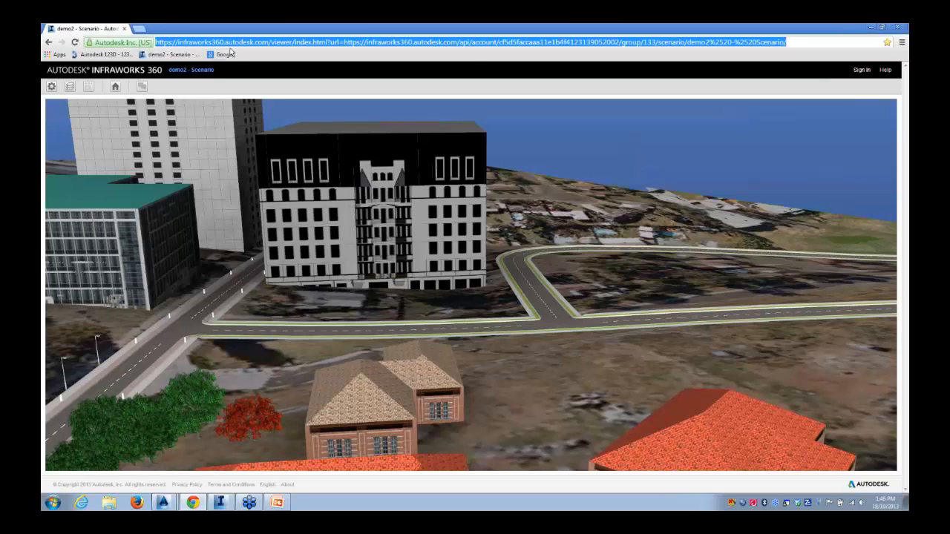
left_click(902, 181)
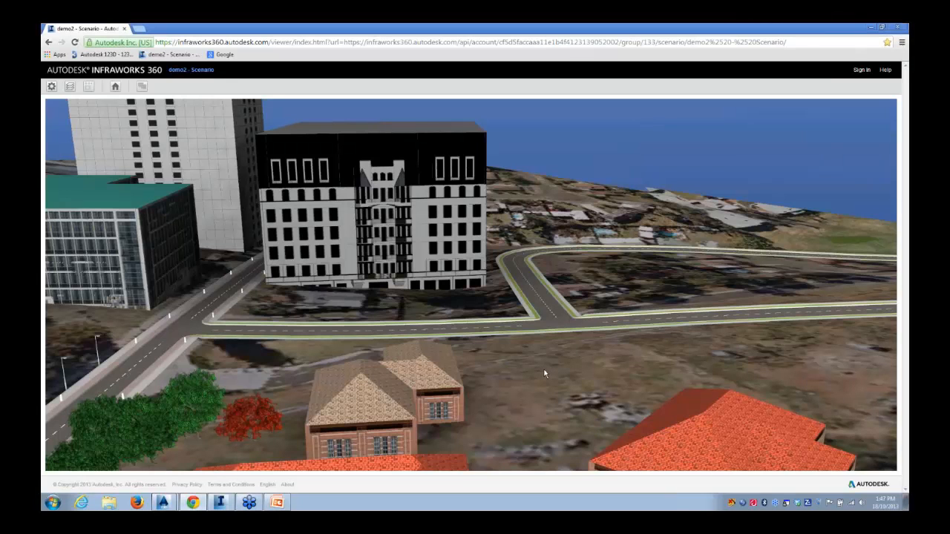
scroll(541, 370, "down", 4)
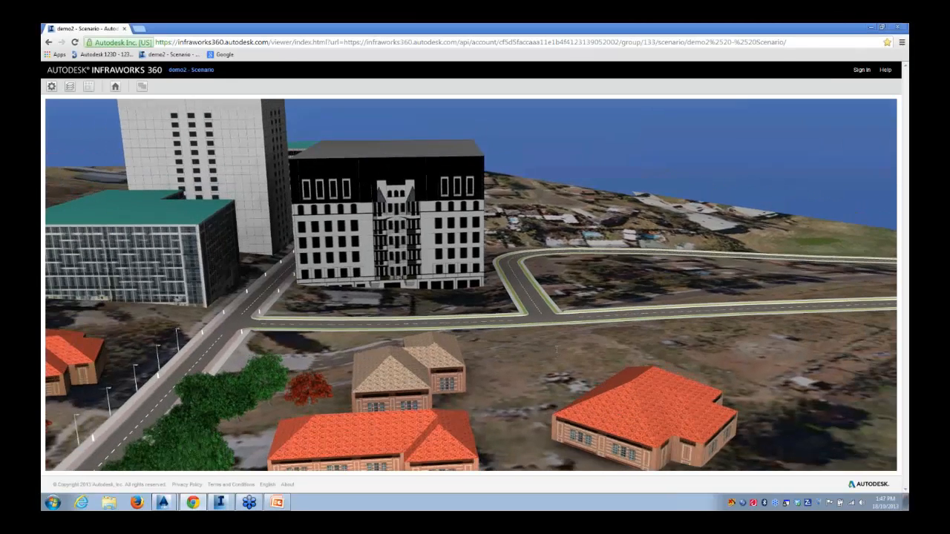
left_click_drag(538, 342, 392, 300)
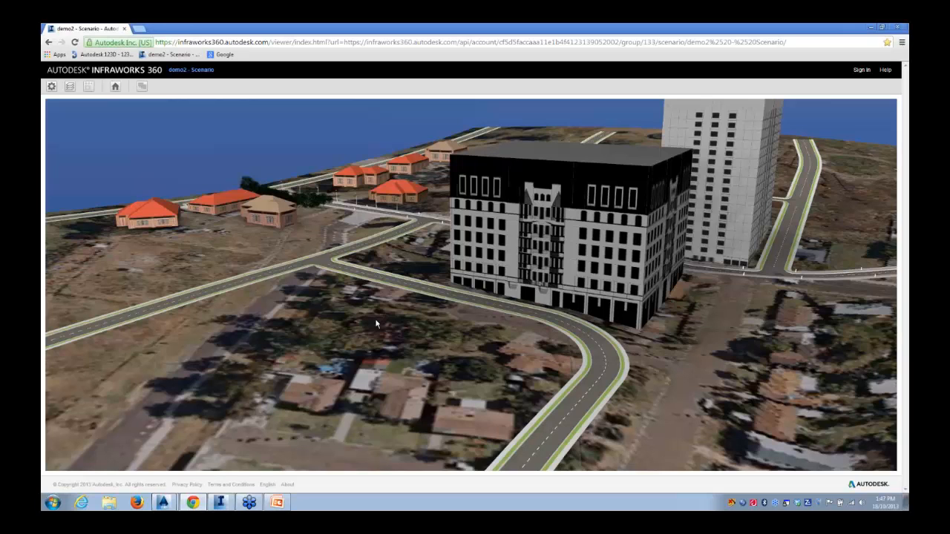
left_click_drag(361, 337, 587, 384)
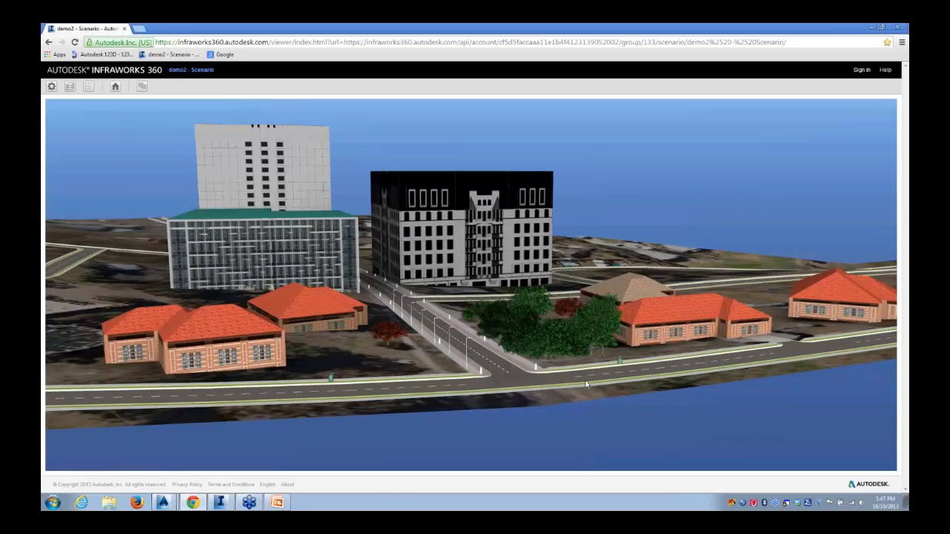
scroll(586, 384, "up", 5)
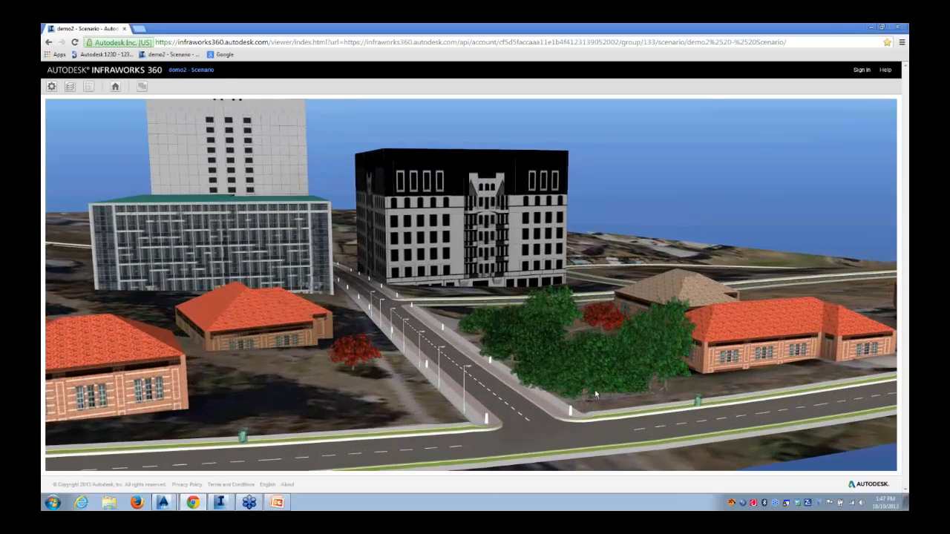
scroll(605, 401, "up", 2)
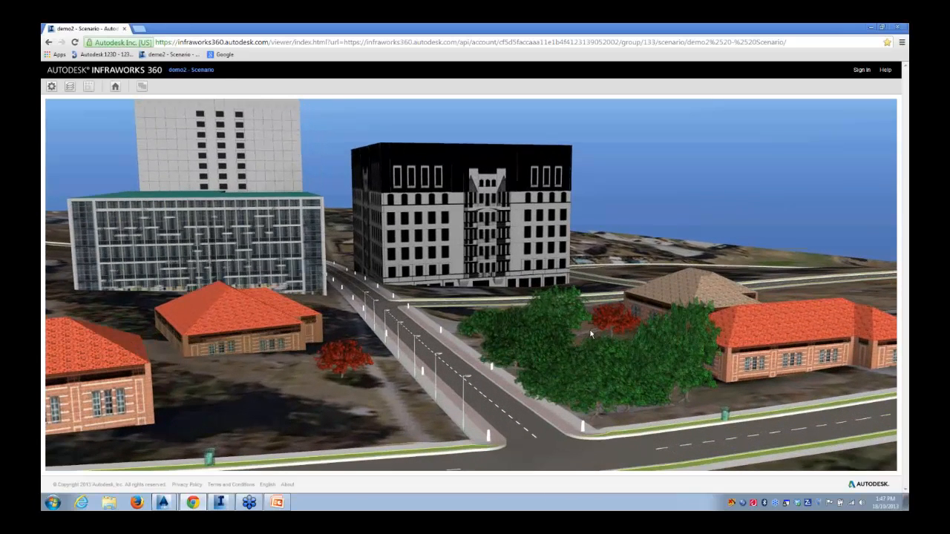
left_click_drag(374, 395, 340, 393)
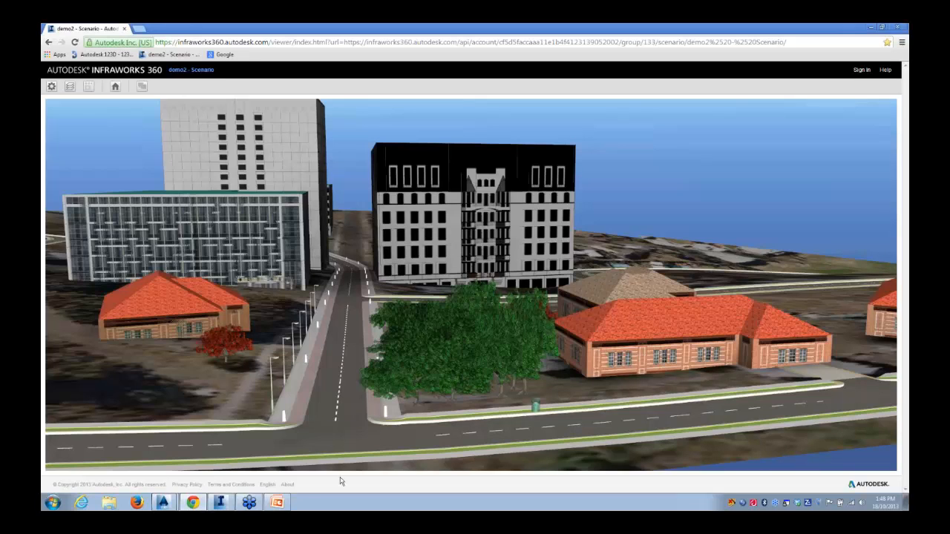
left_click(276, 505)
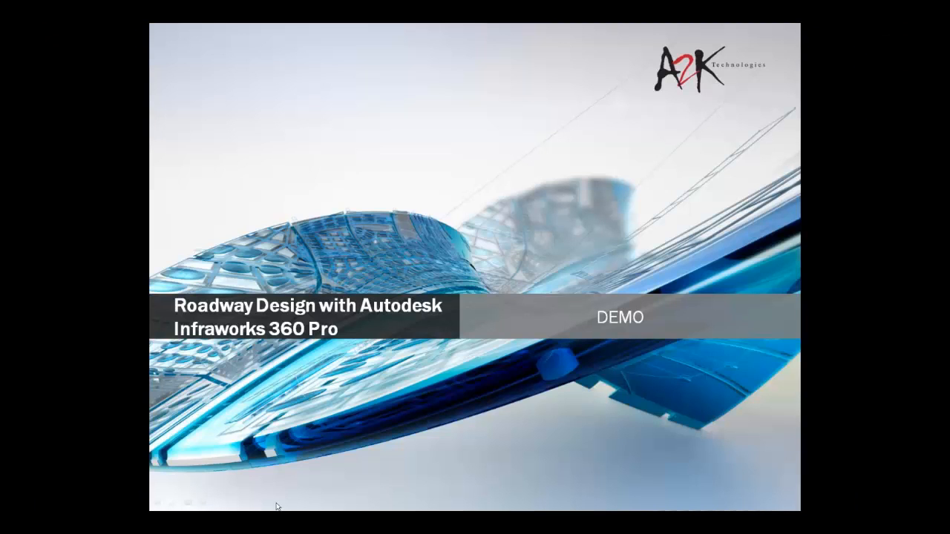
left_click(290, 407)
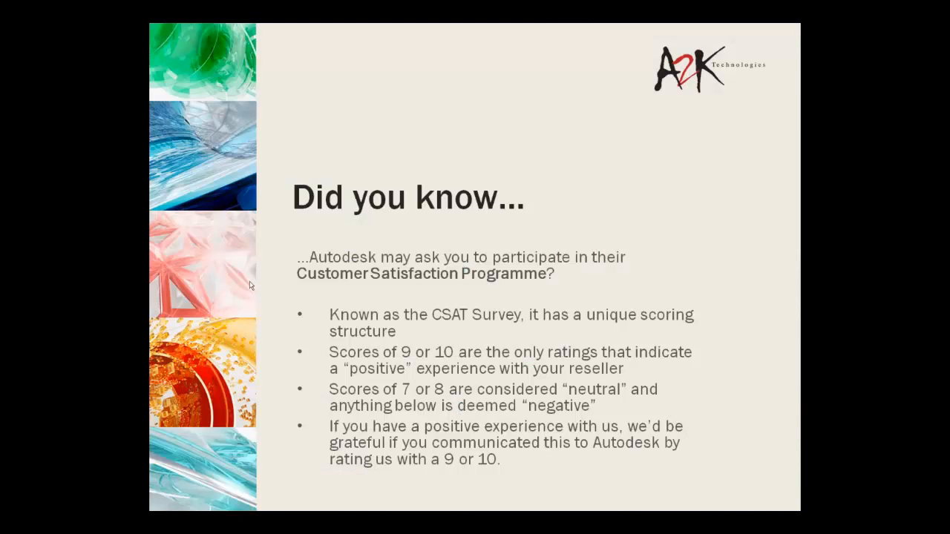